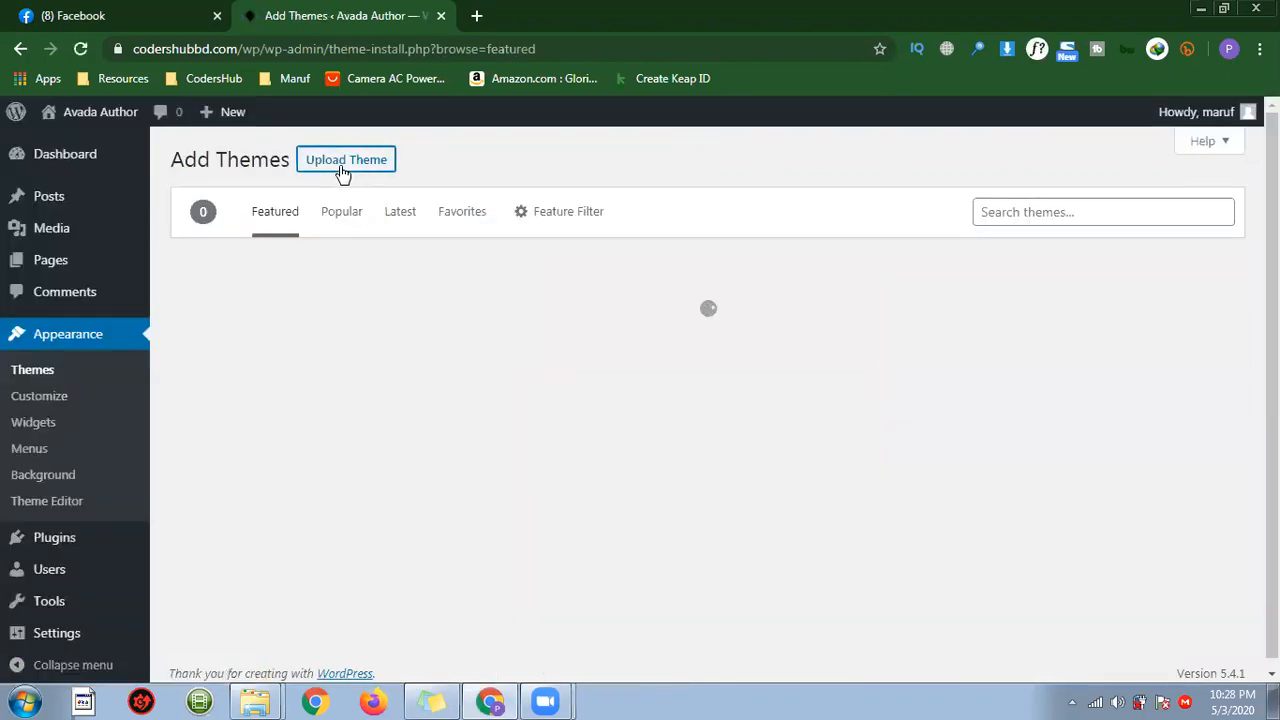
Try to upload and install the theme file Avada.zip from the desktop, and resubmit the upload.
{"action": "left_click", "coordinate": [342, 165]}
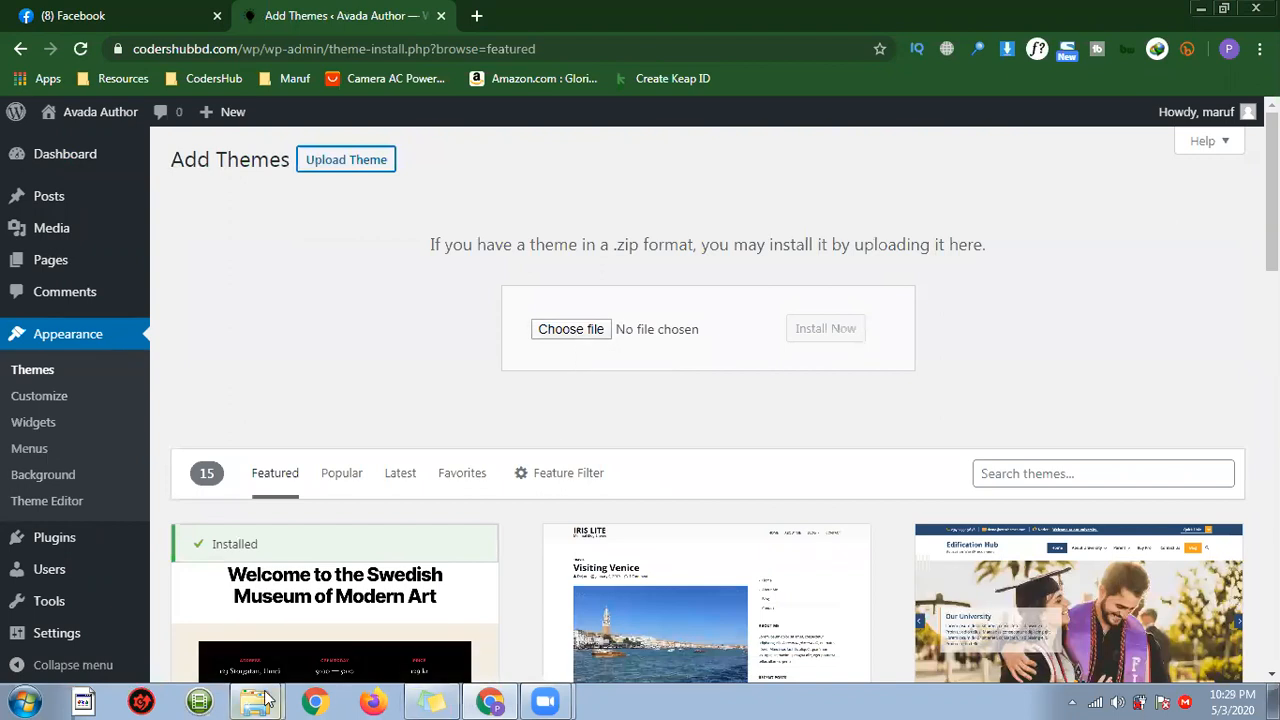
{"action": "left_click", "coordinate": [1198, 10]}
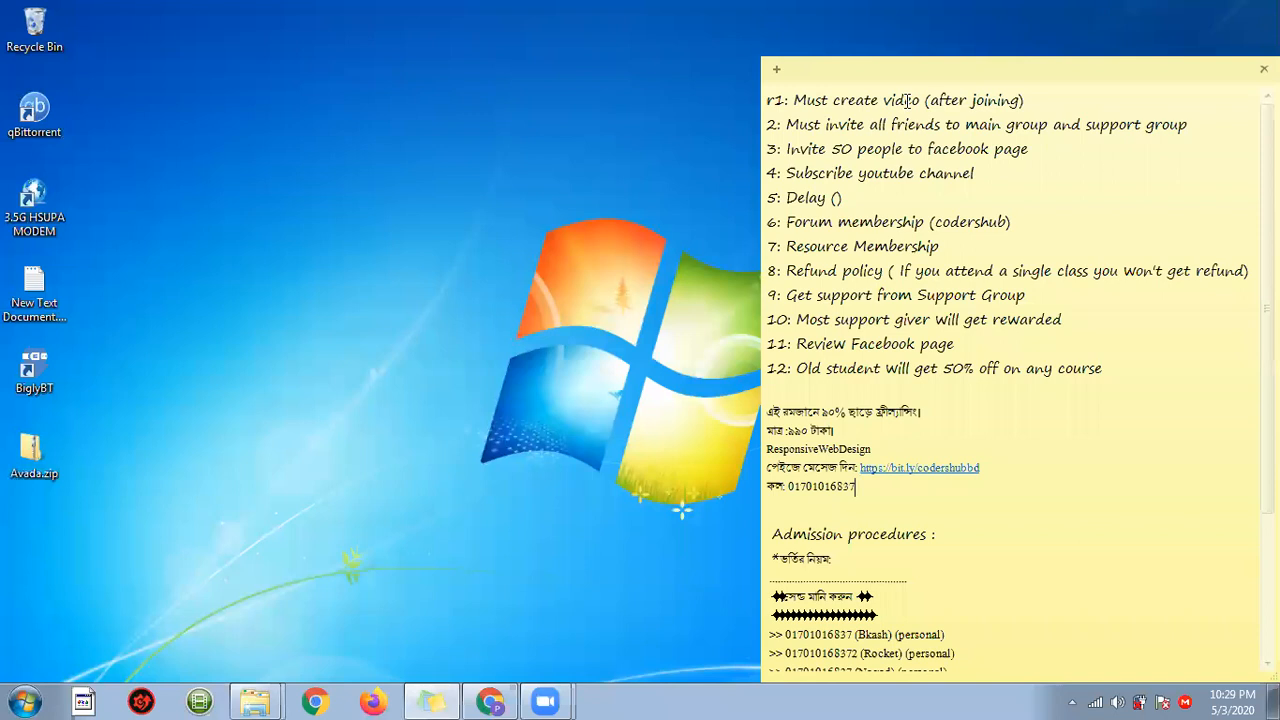
{"action": "left_click_drag", "start_coordinate": [945, 80], "coordinate": [1102, 411]}
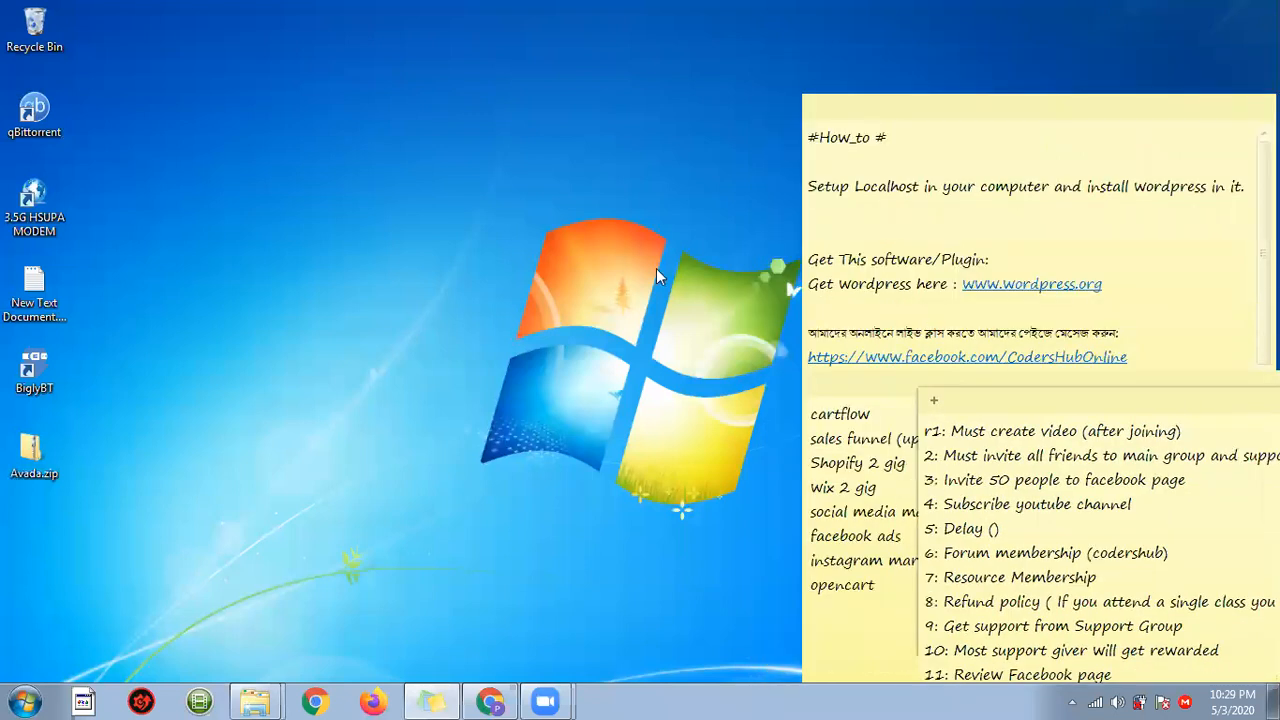
{"action": "left_click", "coordinate": [656, 269]}
{"action": "left_click", "coordinate": [28, 468]}
{"action": "left_click_drag", "start_coordinate": [497, 700], "coordinate": [590, 330]}
{"action": "left_click", "coordinate": [808, 333]}
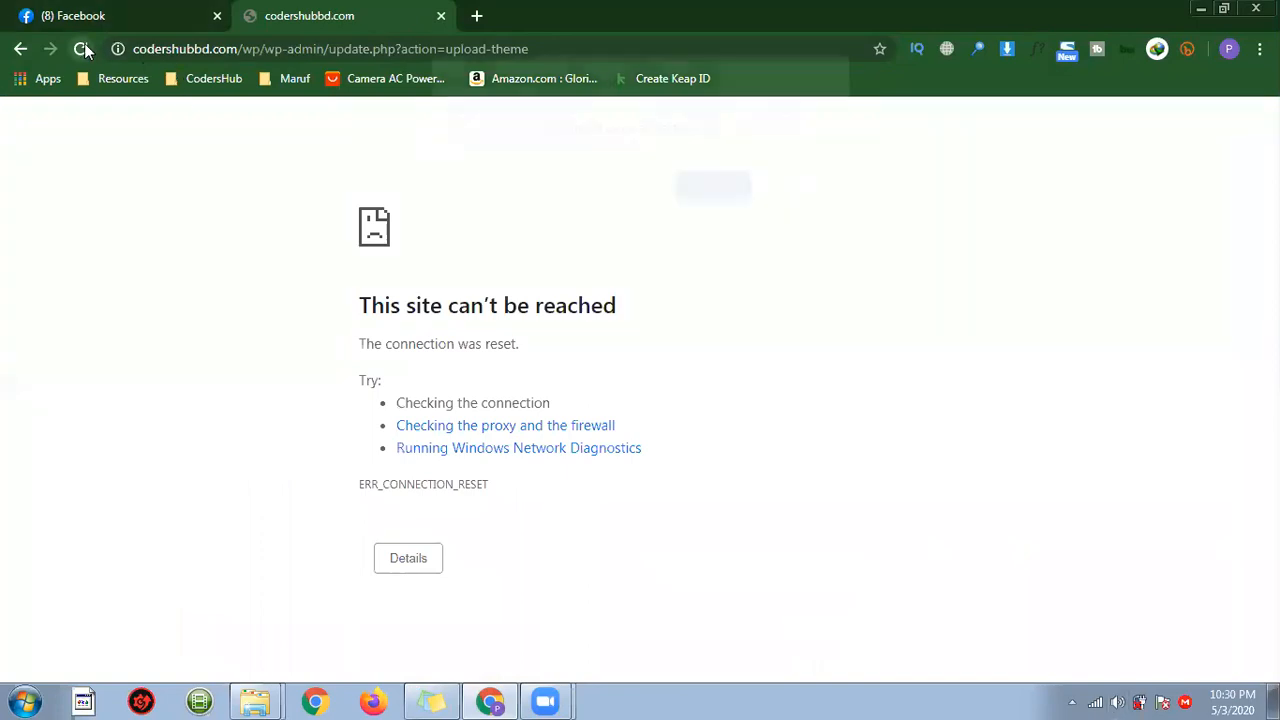
{"action": "left_click", "coordinate": [706, 186]}
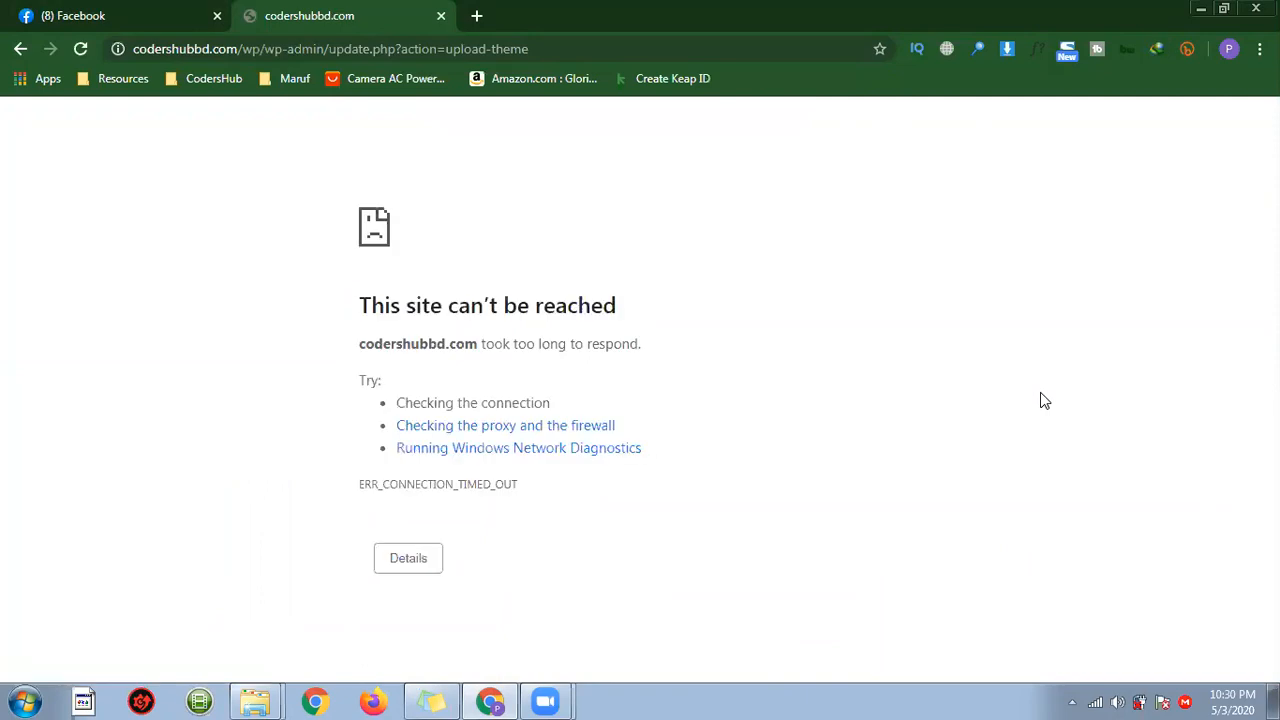
Load the WordPress admin address codershubbd.com/wp/wp-admin.
{"action": "left_click_drag", "start_coordinate": [322, 57], "coordinate": [814, 119]}
{"action": "key", "text": "BackSpace"}
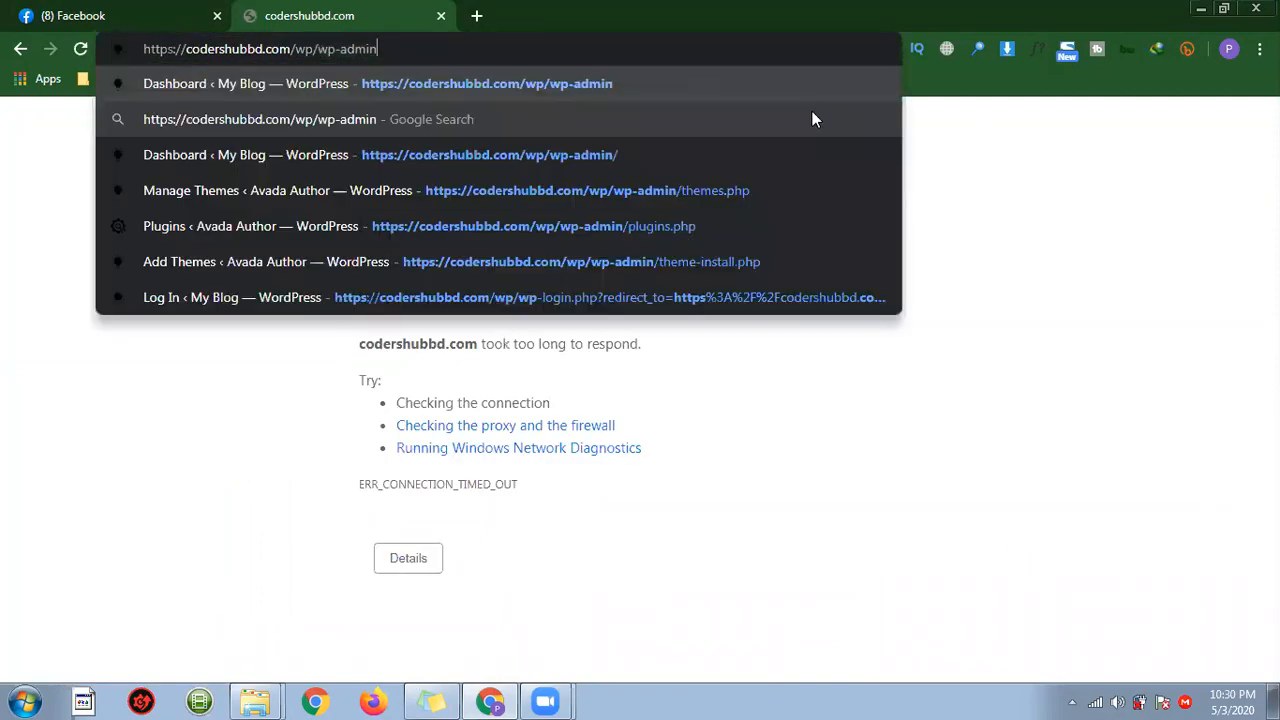
{"action": "key", "text": "Return"}
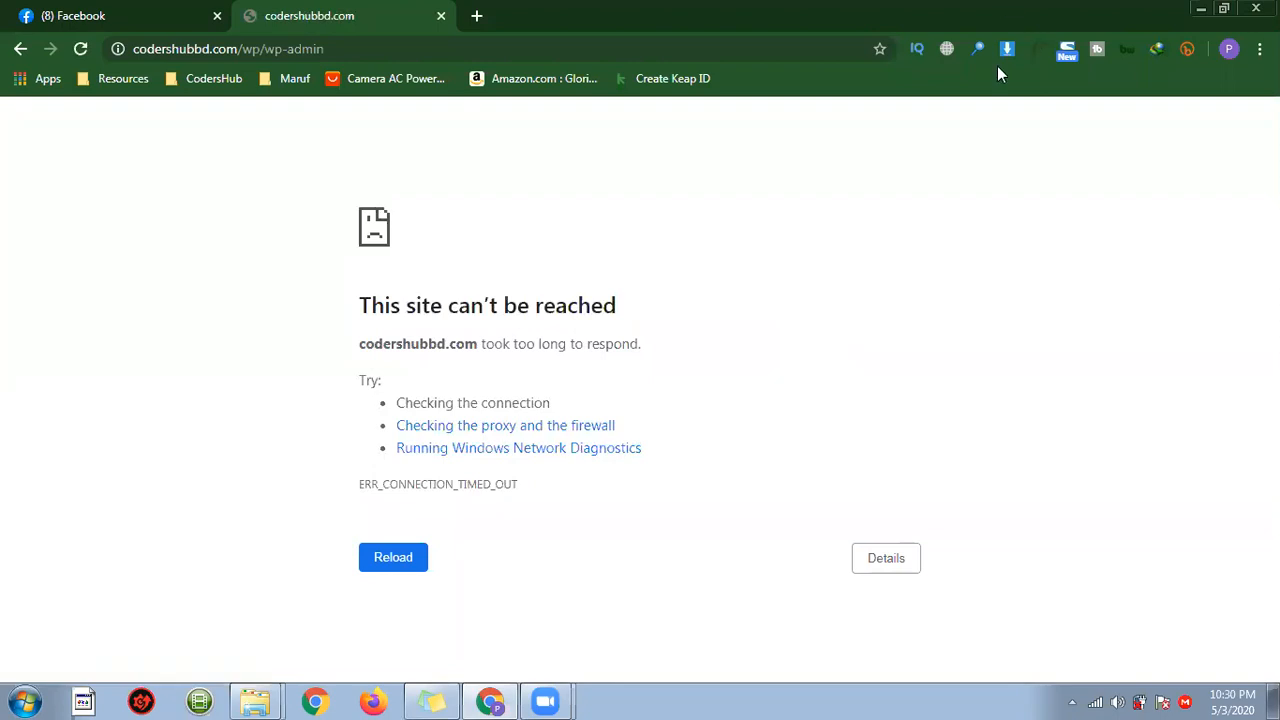
Turn on the Browsec VPN extension for the browser connection.
{"action": "left_click", "coordinate": [947, 48]}
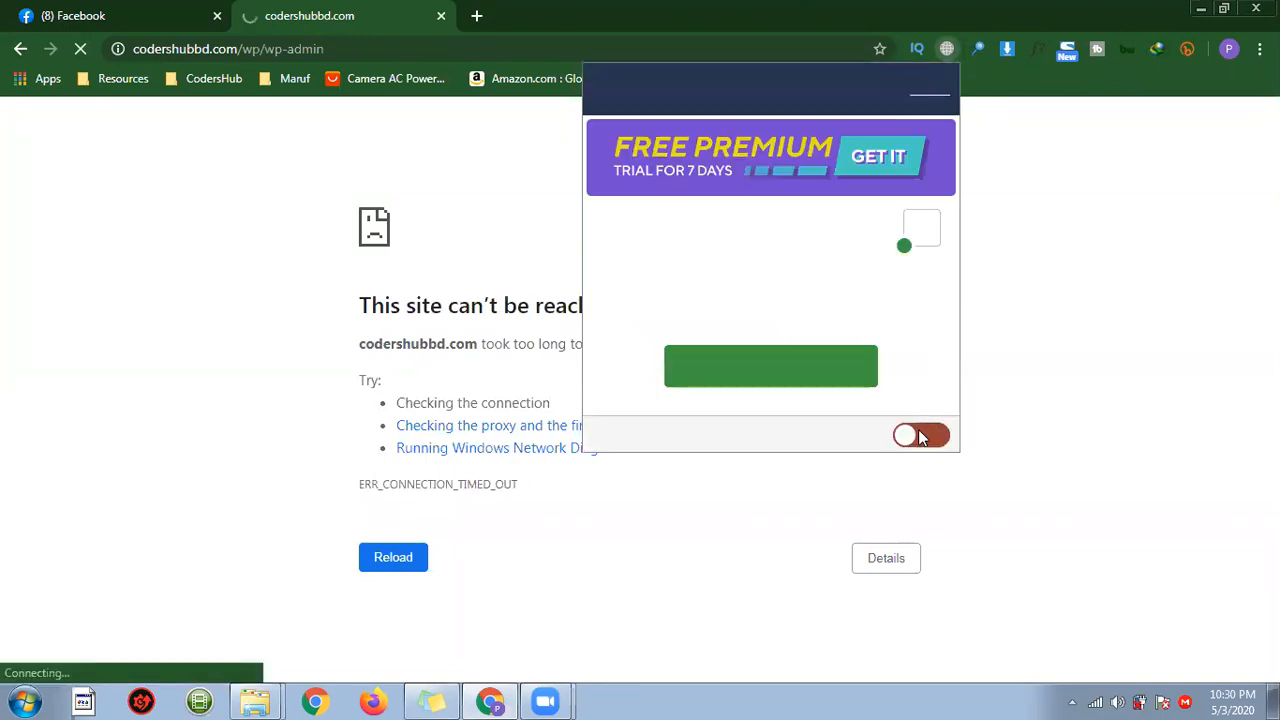
{"action": "left_click", "coordinate": [920, 434]}
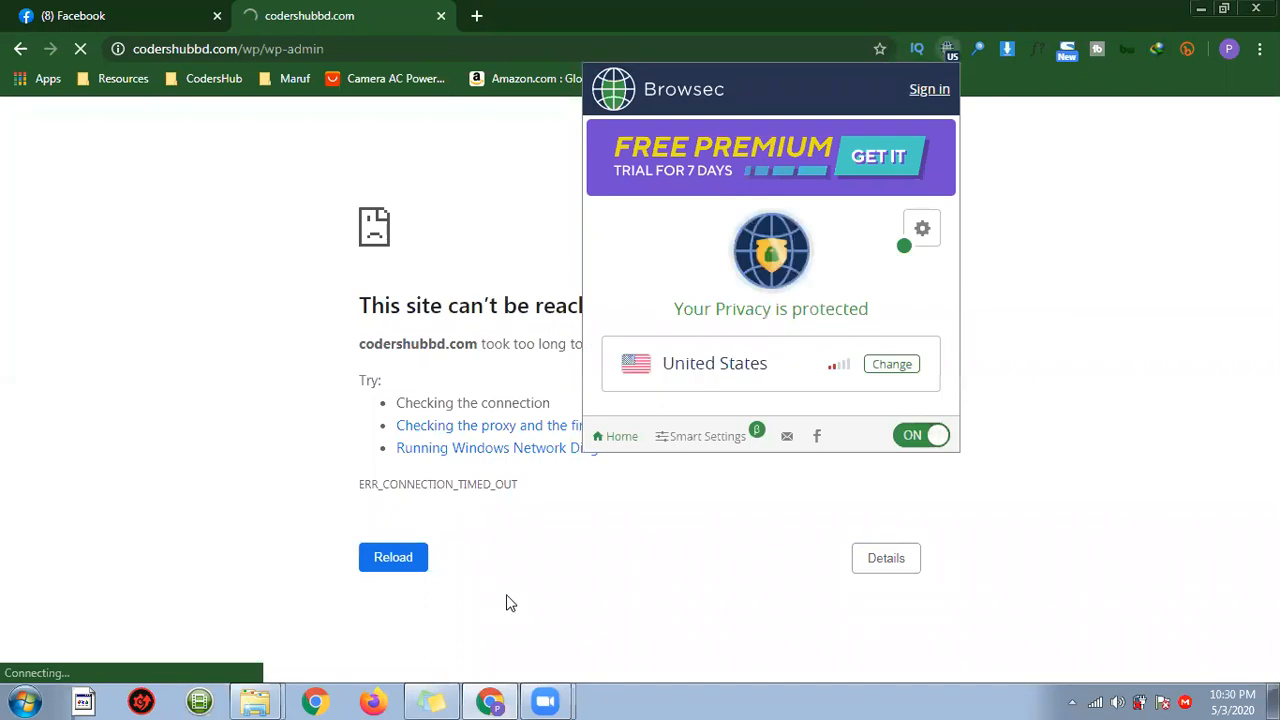
{"action": "left_click", "coordinate": [220, 226]}
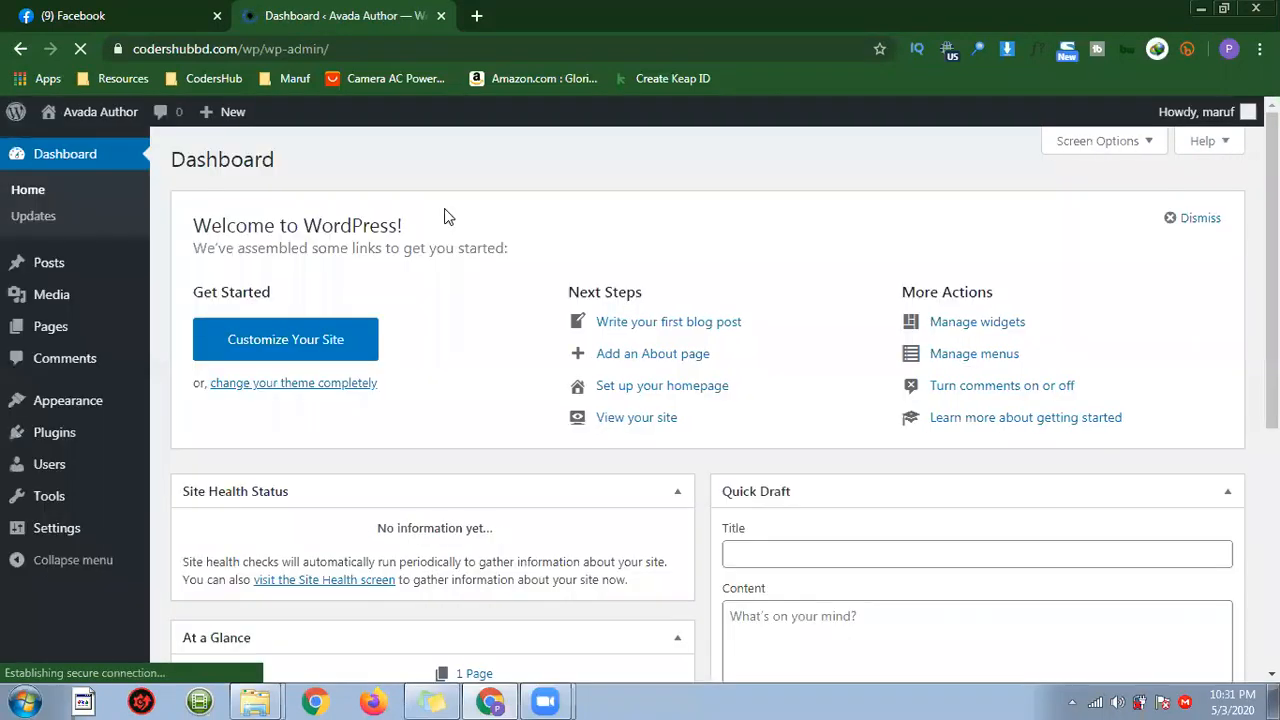
Open the theme upload form from the site's Themes page.
{"action": "left_click", "coordinate": [198, 406]}
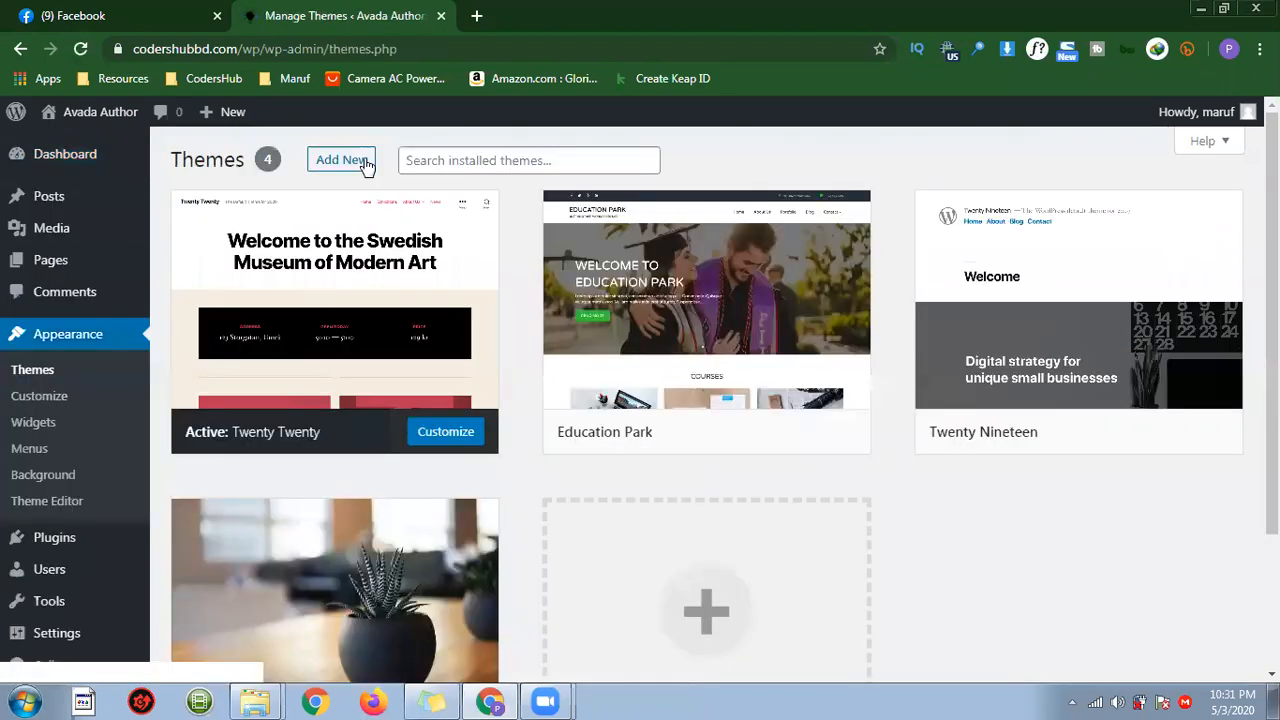
{"action": "left_click", "coordinate": [367, 166]}
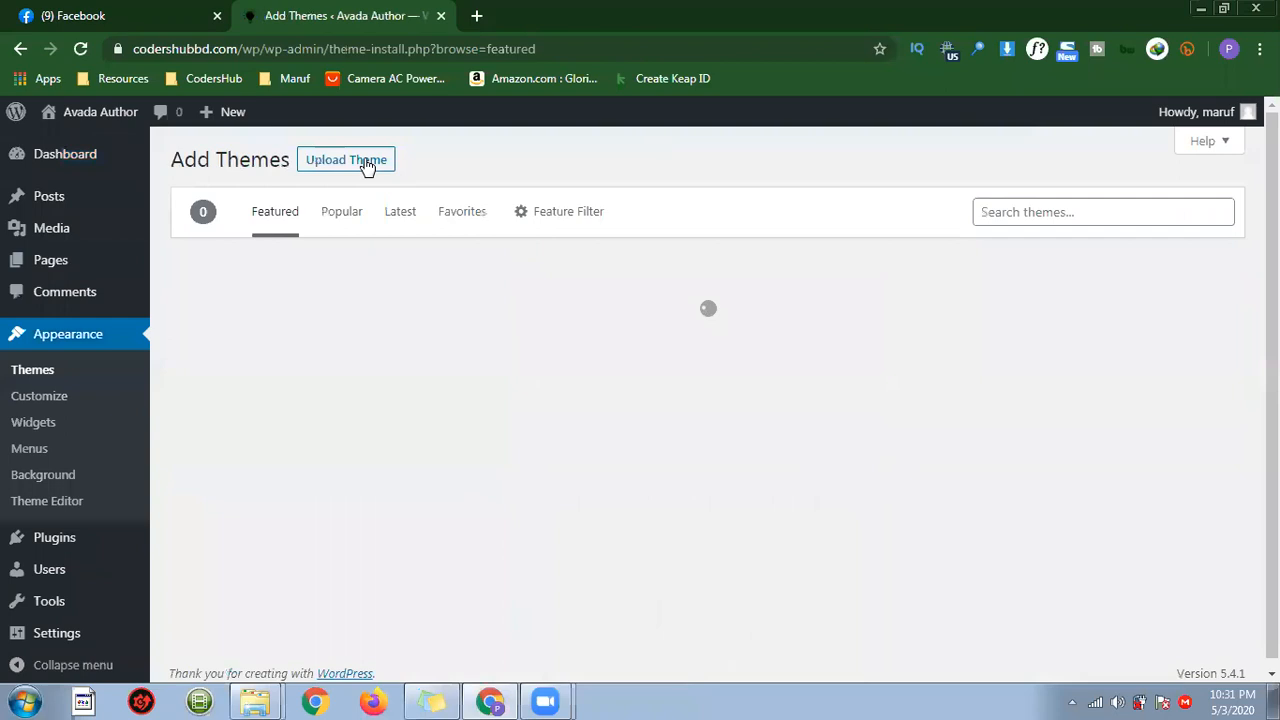
{"action": "left_click", "coordinate": [367, 166]}
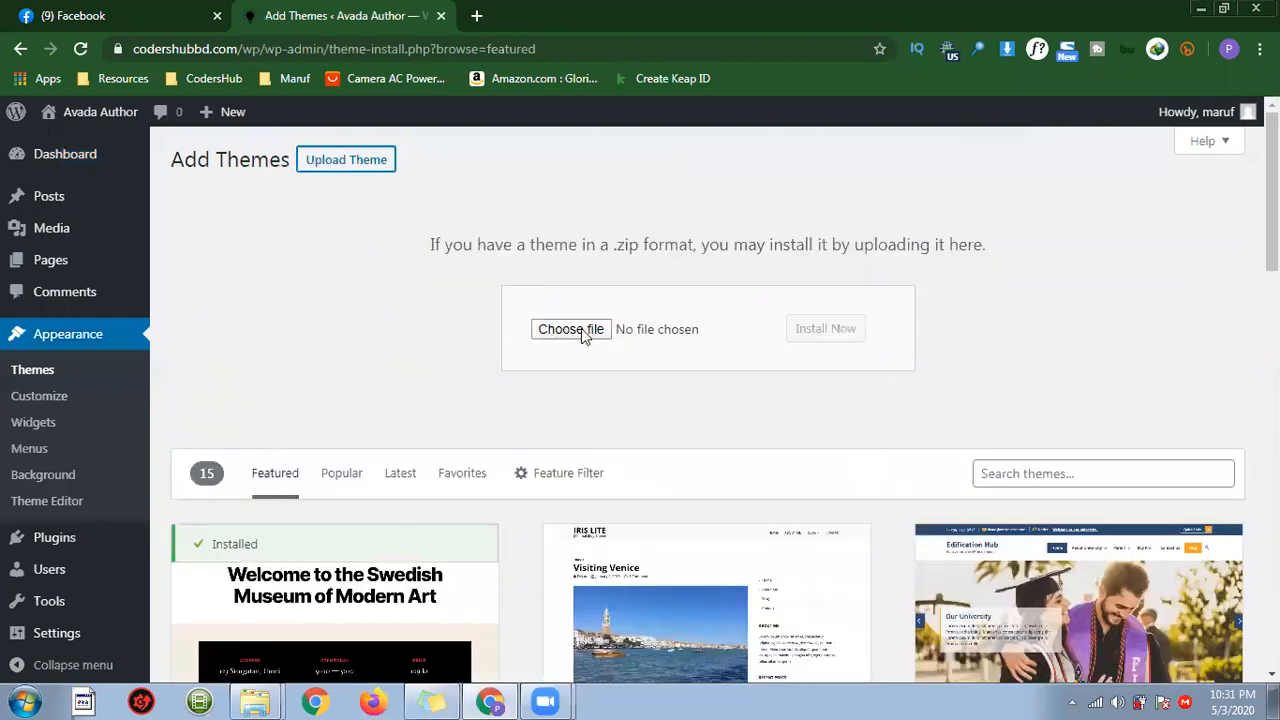
Close the open file windows, install the theme from Avada.zip on the desktop, and activate it.
{"action": "right_click", "coordinate": [258, 688]}
{"action": "left_click", "coordinate": [306, 617]}
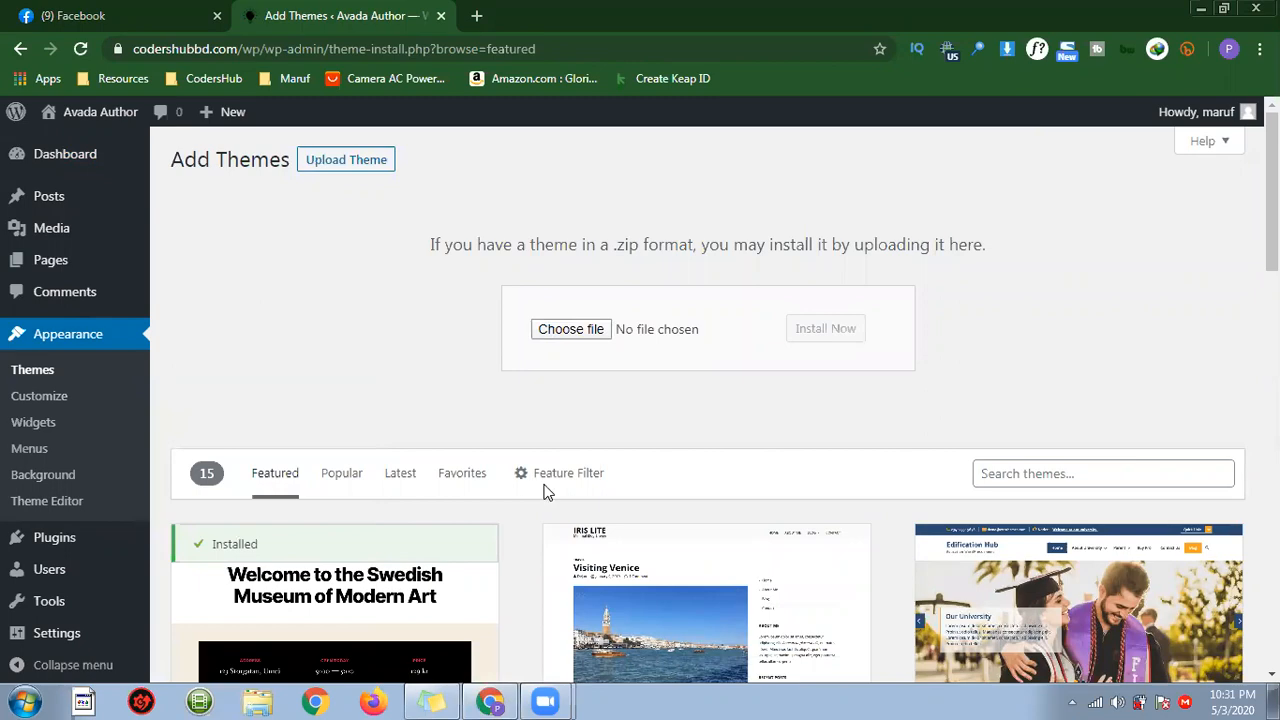
{"action": "left_click", "coordinate": [1201, 12]}
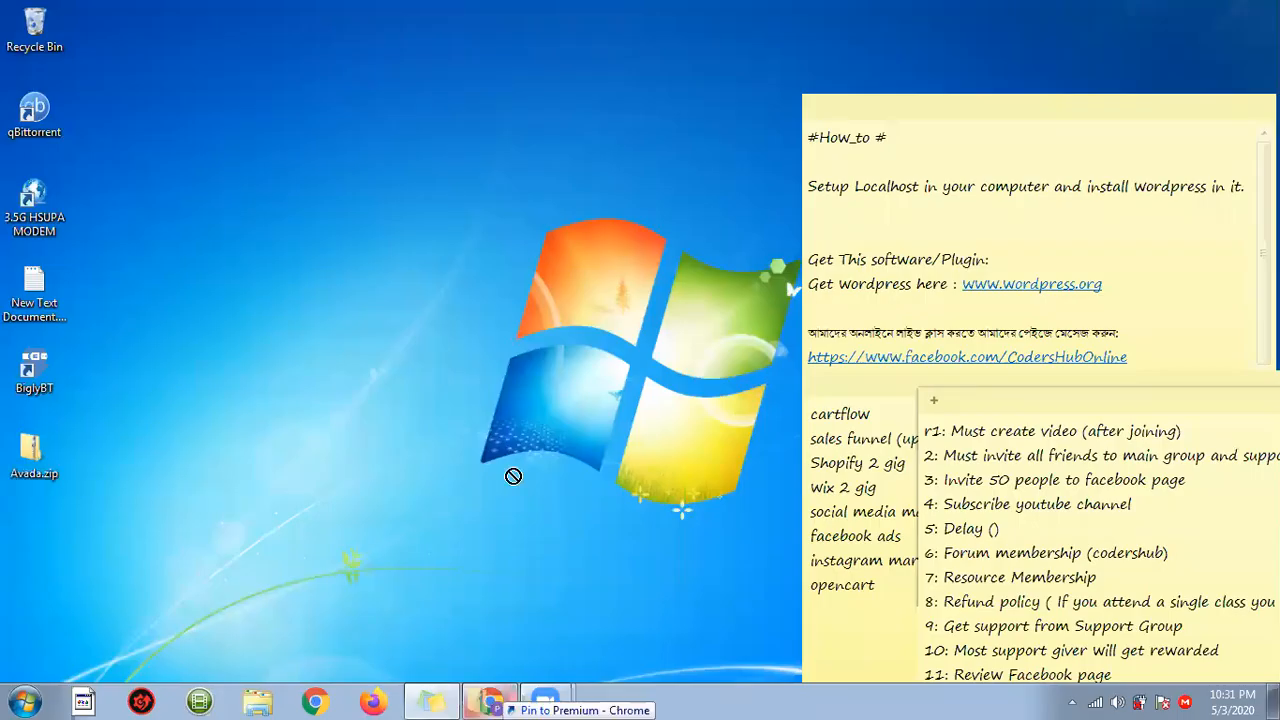
{"action": "left_click_drag", "start_coordinate": [581, 321], "coordinate": [585, 330]}
{"action": "left_click", "coordinate": [815, 327]}
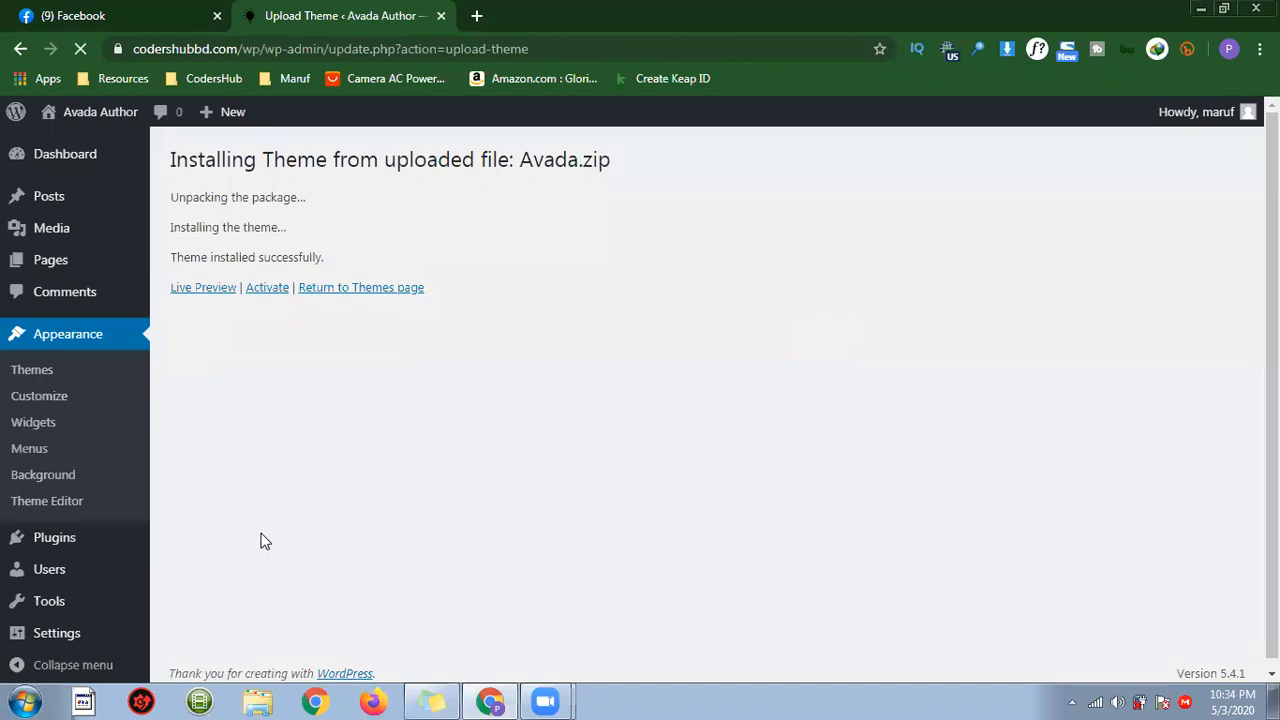
{"action": "left_click", "coordinate": [265, 287]}
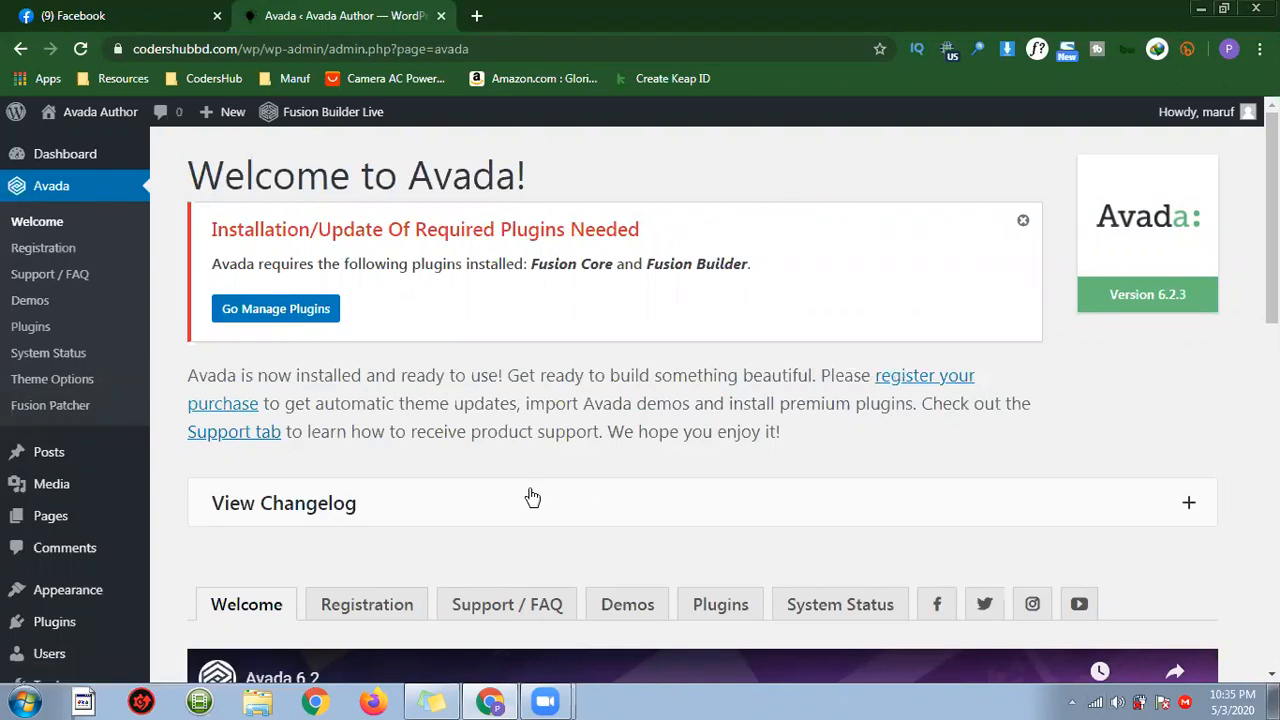
Review the Avada welcome page and its System Status report, including the WP Content Path under WordPress Environment.
{"action": "scroll", "coordinate": [529, 494], "scroll_direction": "down", "scroll_amount": 2}
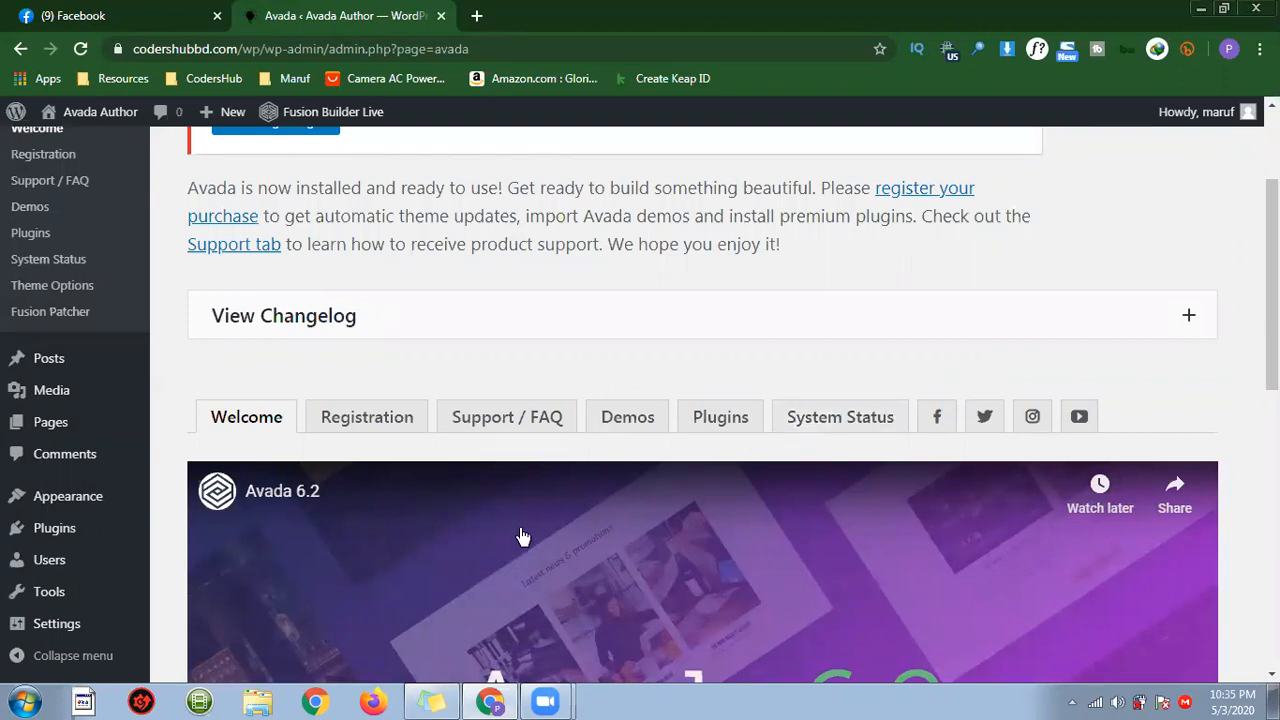
{"action": "scroll", "coordinate": [522, 530], "scroll_direction": "down", "scroll_amount": 1}
{"action": "scroll", "coordinate": [527, 514], "scroll_direction": "down", "scroll_amount": 6}
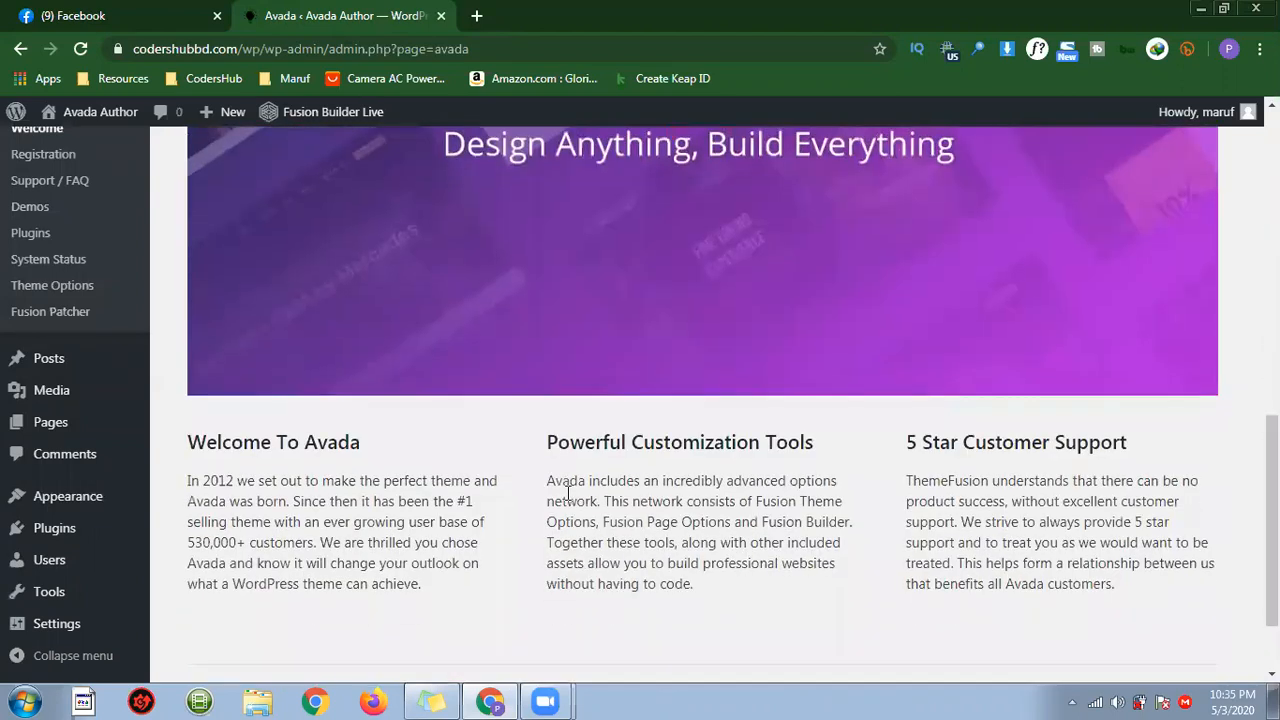
{"action": "scroll", "coordinate": [567, 492], "scroll_direction": "up", "scroll_amount": 5}
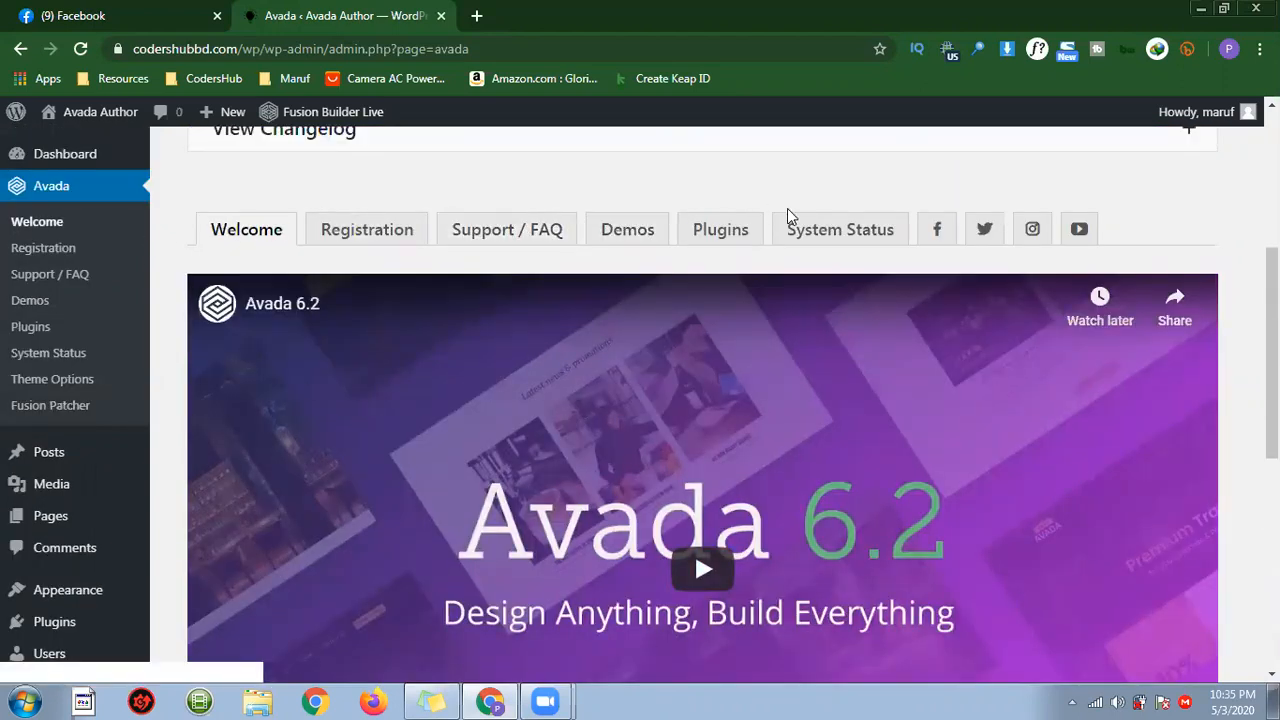
{"action": "left_click", "coordinate": [842, 229]}
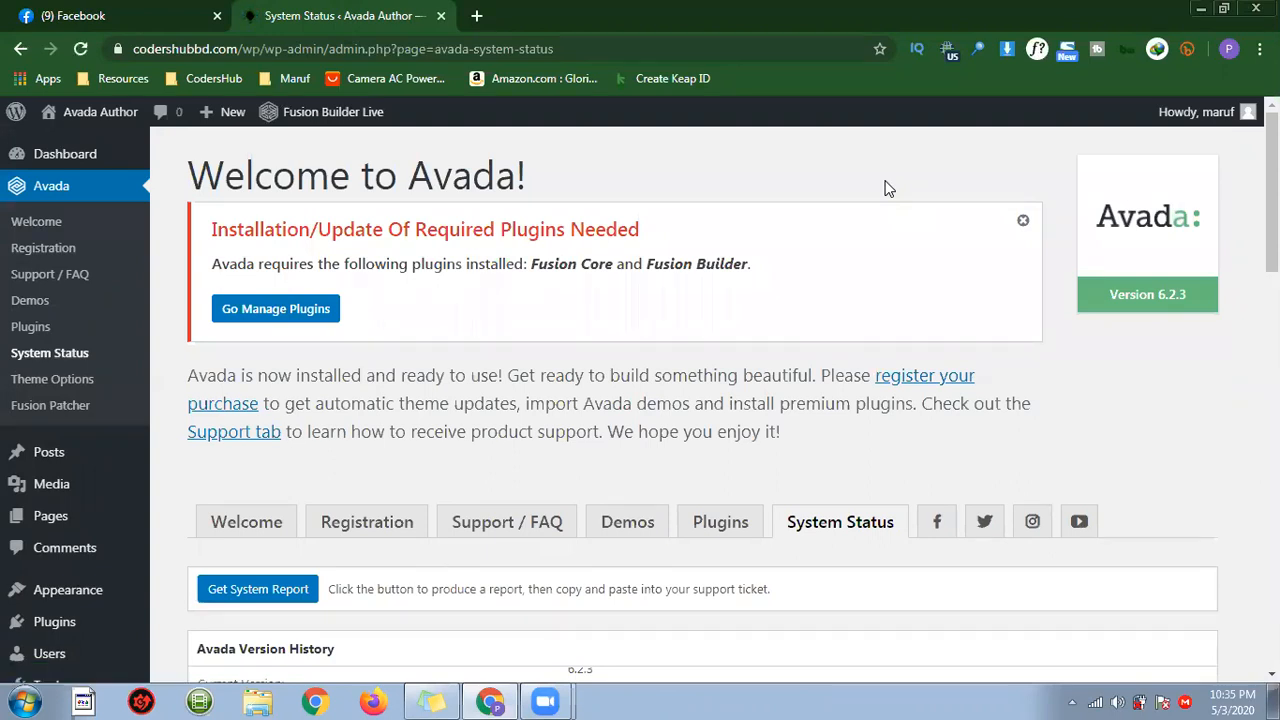
{"action": "scroll", "coordinate": [815, 272], "scroll_direction": "down", "scroll_amount": 4}
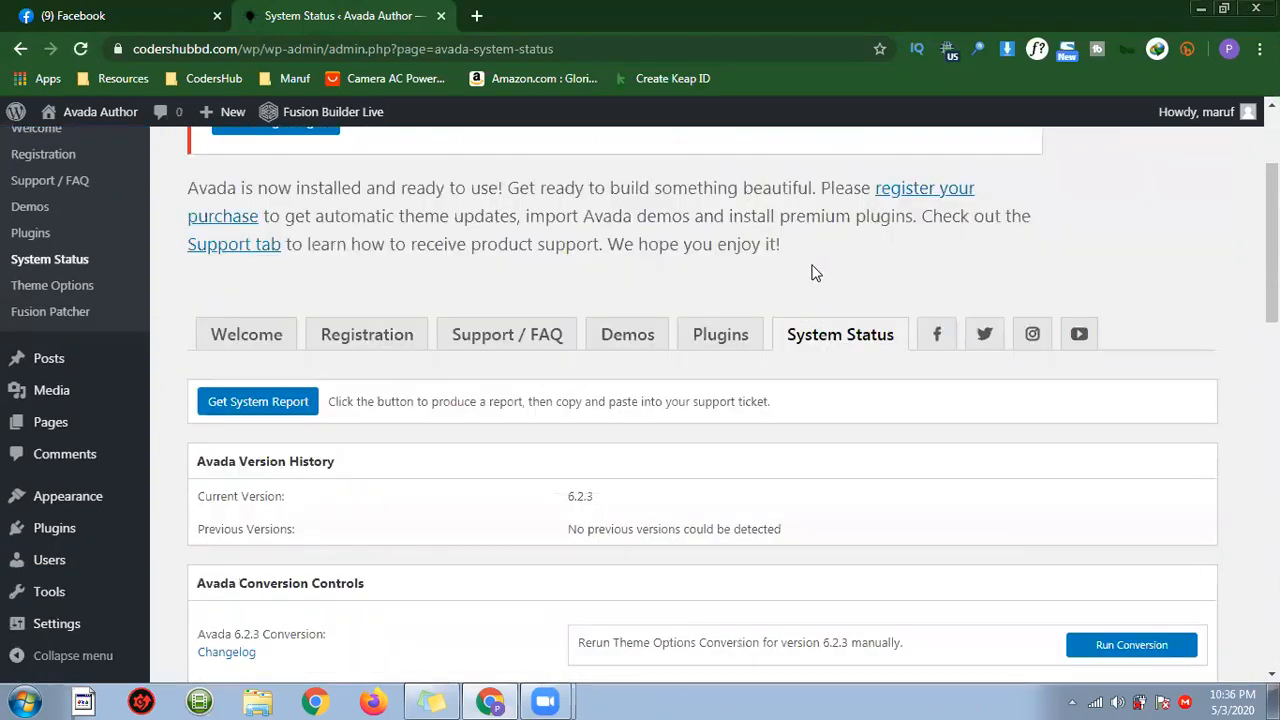
{"action": "scroll", "coordinate": [477, 320], "scroll_direction": "down", "scroll_amount": 1}
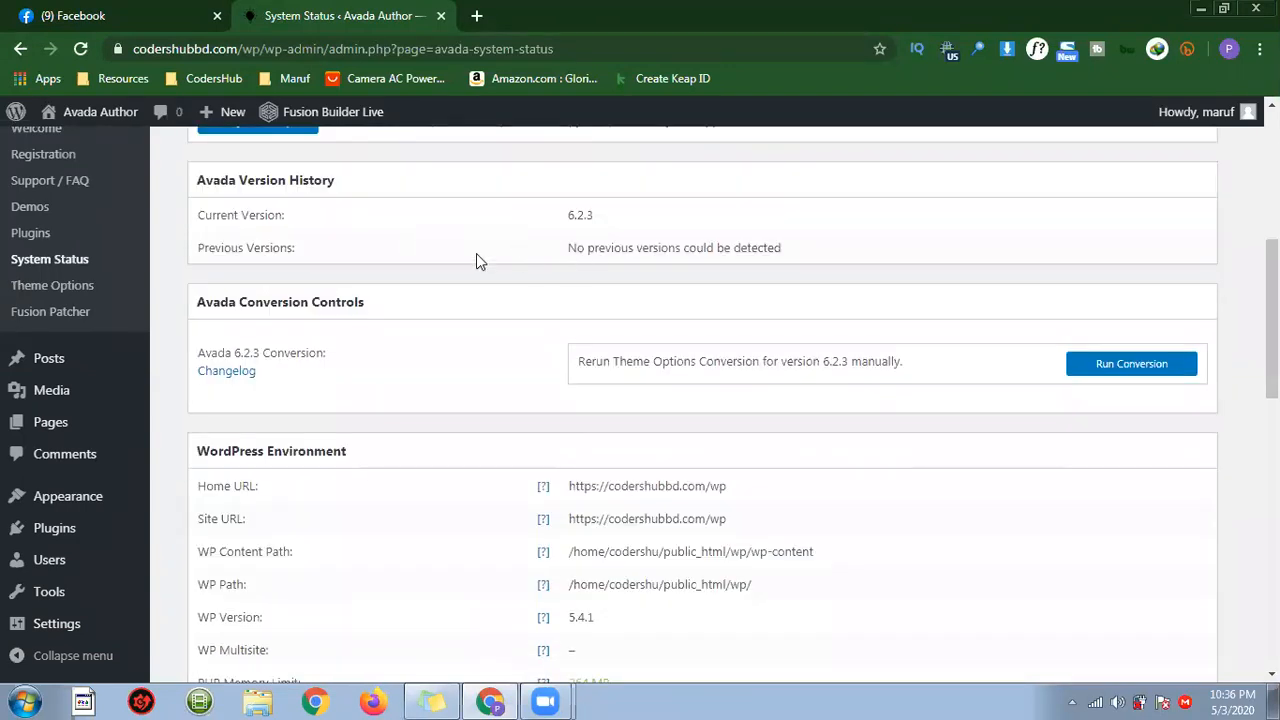
{"action": "scroll", "coordinate": [517, 276], "scroll_direction": "down", "scroll_amount": 2}
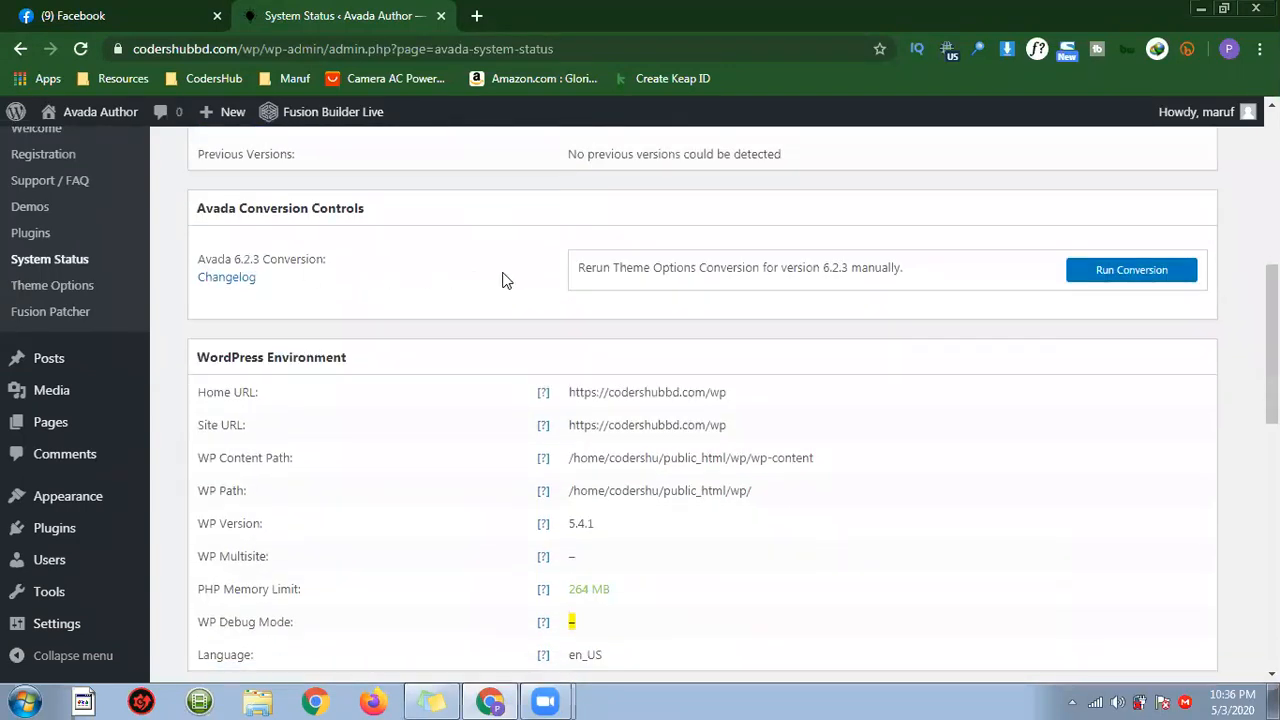
{"action": "scroll", "coordinate": [525, 277], "scroll_direction": "down", "scroll_amount": 1}
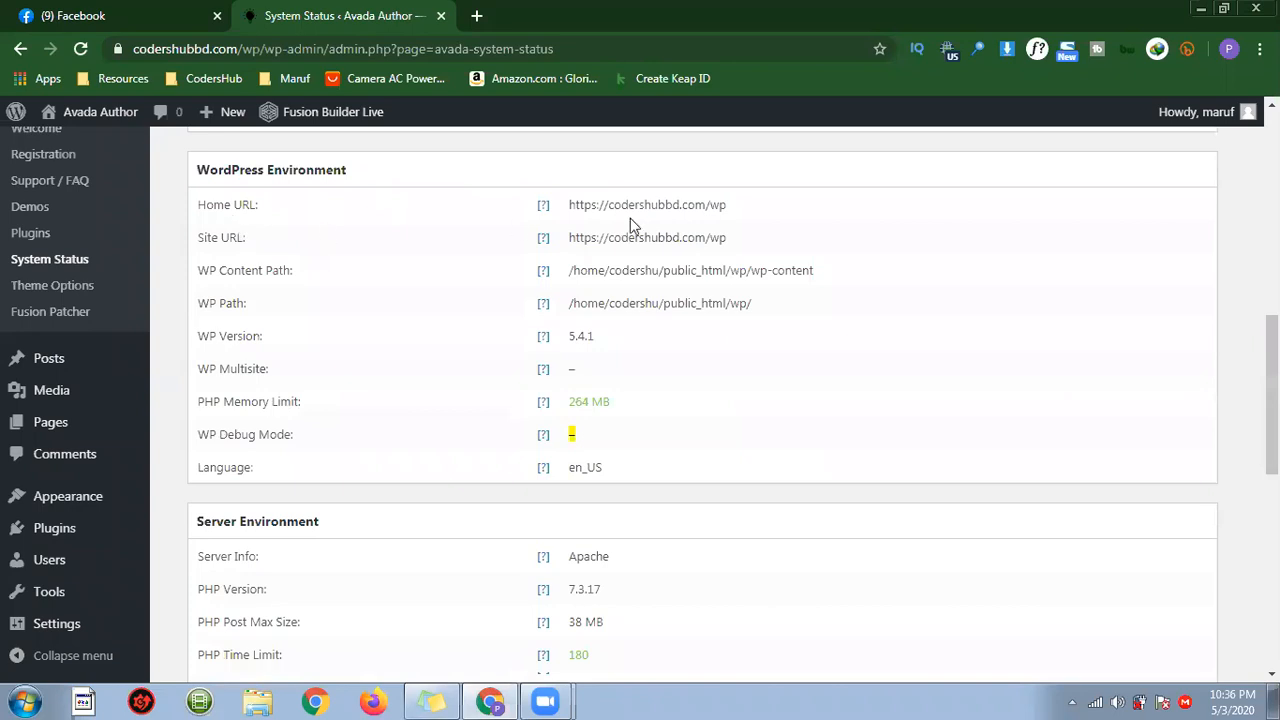
{"action": "scroll", "coordinate": [490, 247], "scroll_direction": "down", "scroll_amount": 1}
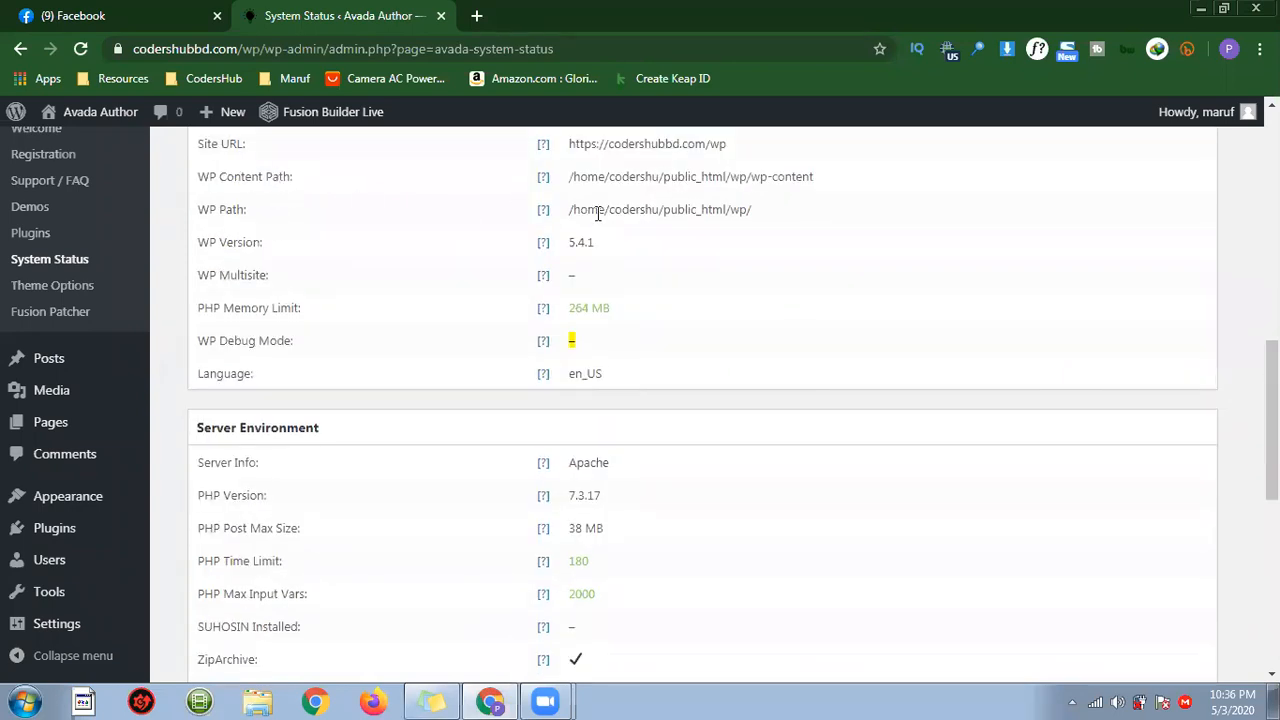
{"action": "left_click_drag", "start_coordinate": [826, 178], "coordinate": [545, 177]}
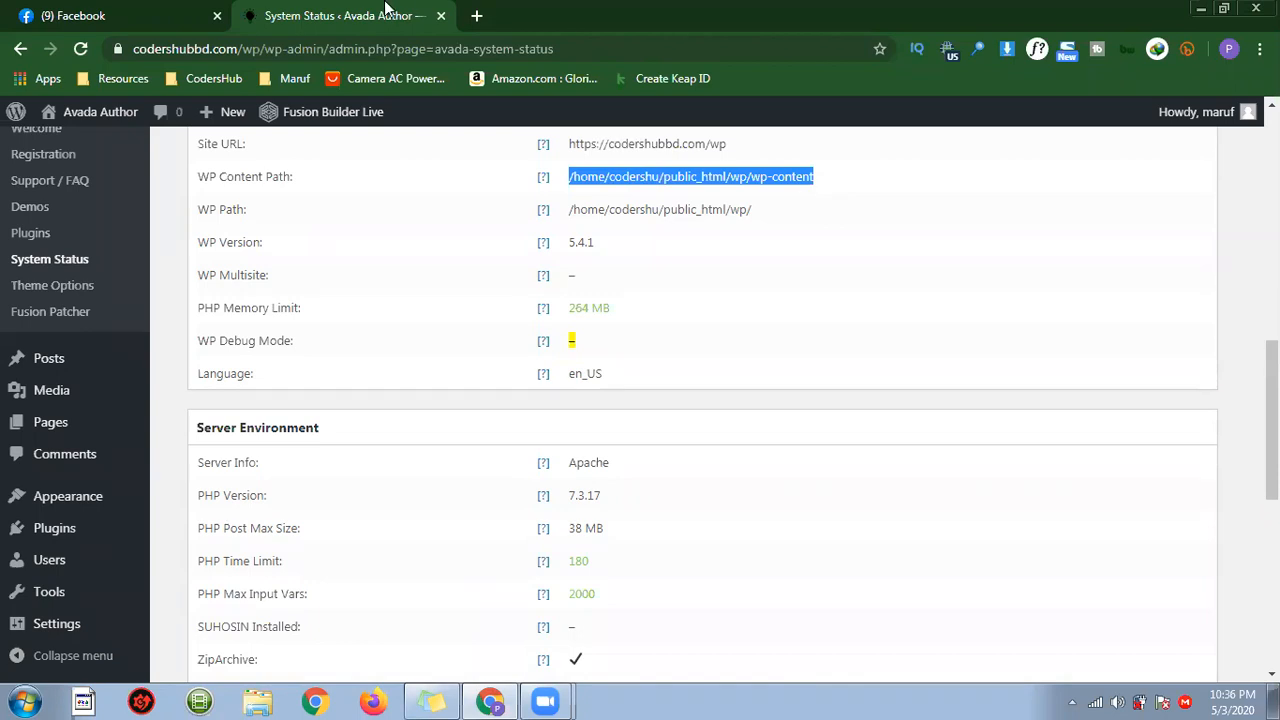
Open cpanel.codershubbd.com in a new browser tab and log in to cPanel.
{"action": "left_click", "coordinate": [475, 13]}
{"action": "type", "text": "k"}
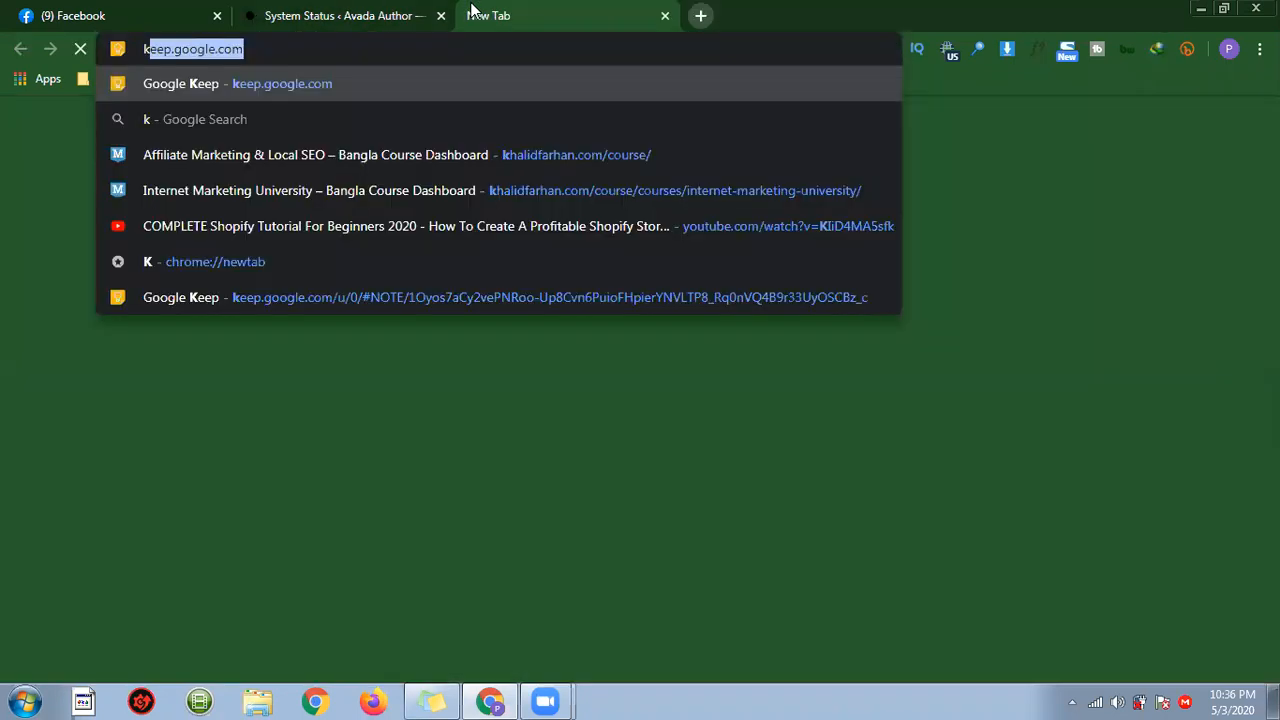
{"action": "key", "text": "BackSpace"}
{"action": "key", "text": "BackSpace"}
{"action": "type", "text": "cpanel.codershubbd"}
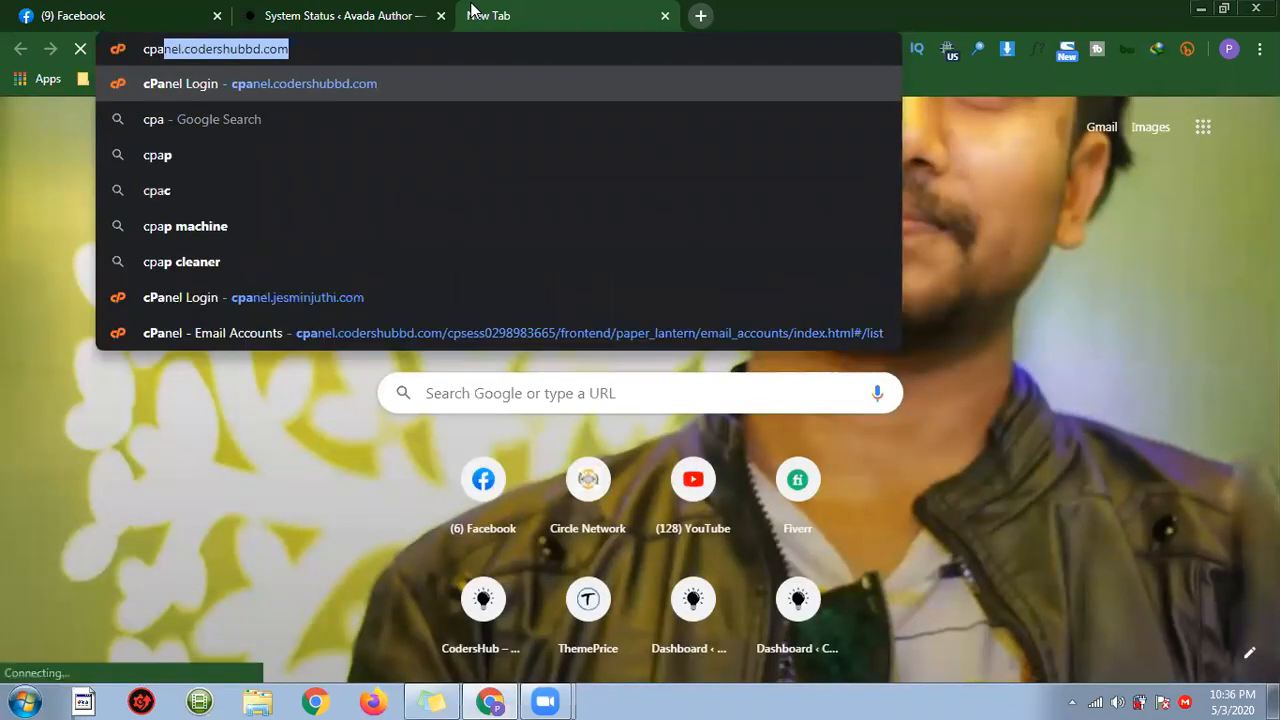
{"action": "key", "text": "Return"}
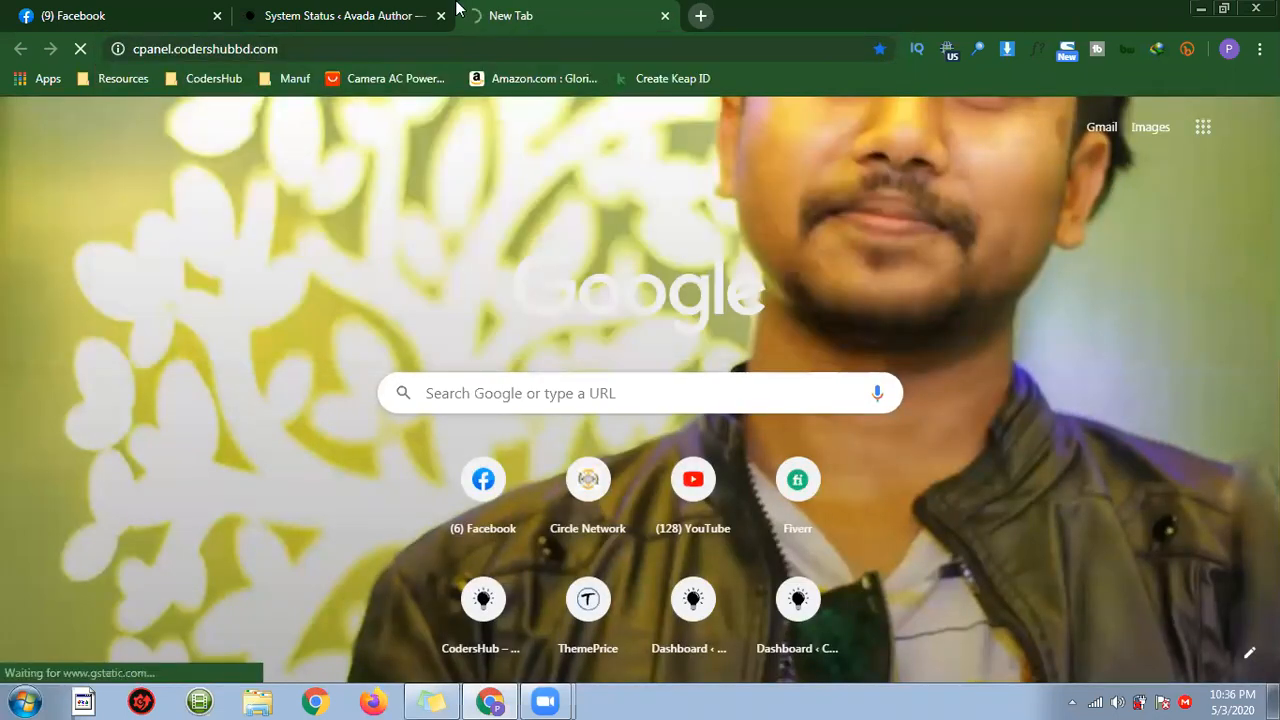
{"action": "left_click", "coordinate": [443, 10]}
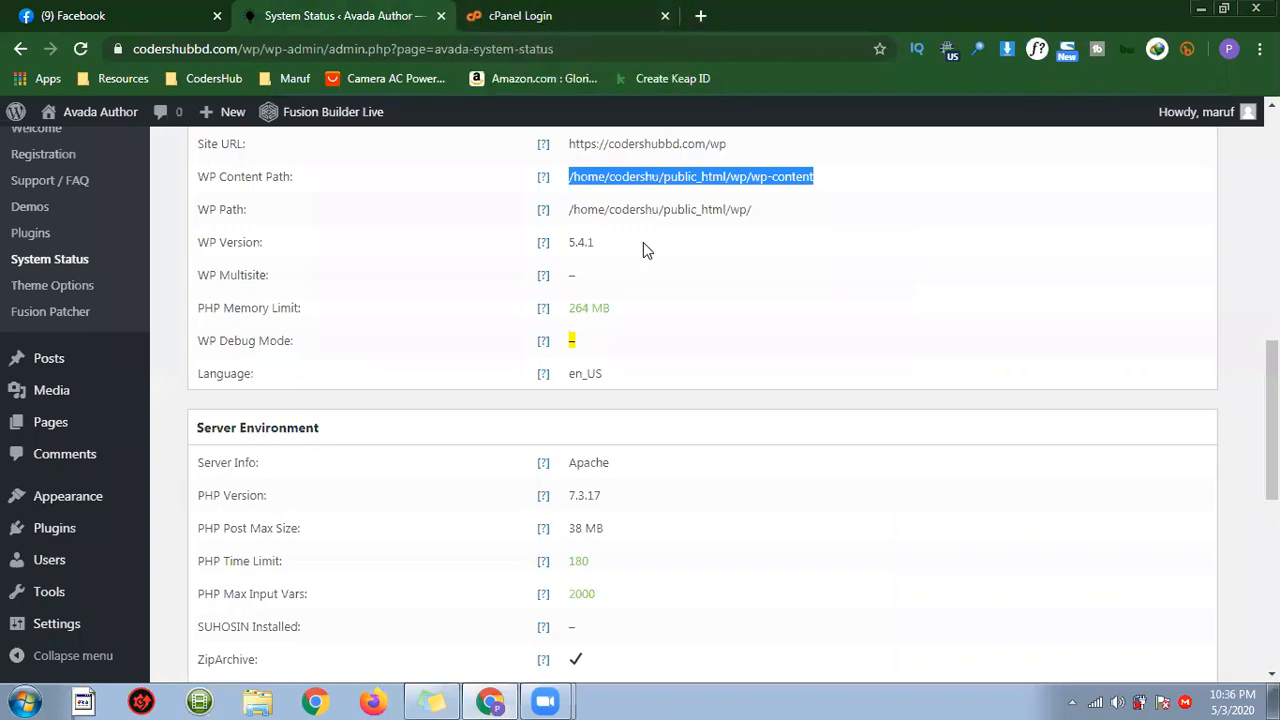
{"action": "left_click", "coordinate": [555, 10]}
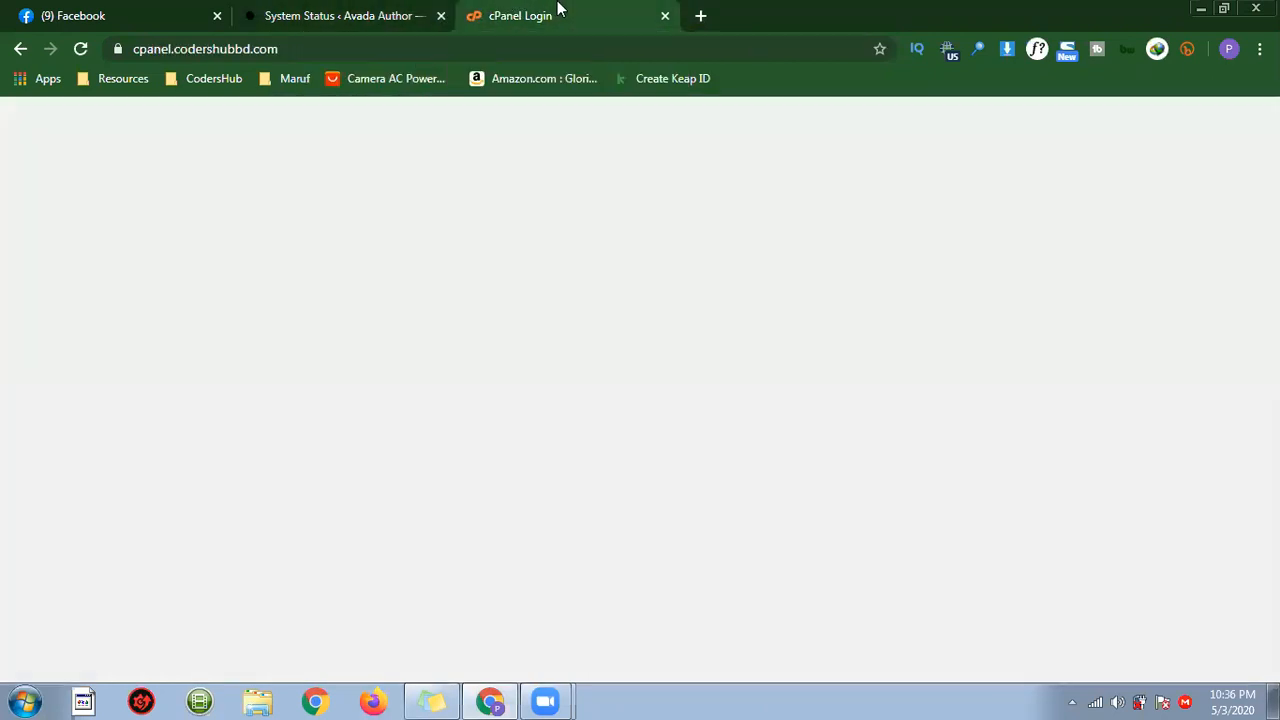
{"action": "key", "text": "Return"}
Return to the Avada System Status page, clear the path selection, and view its version history section.
{"action": "left_click", "coordinate": [376, 12]}
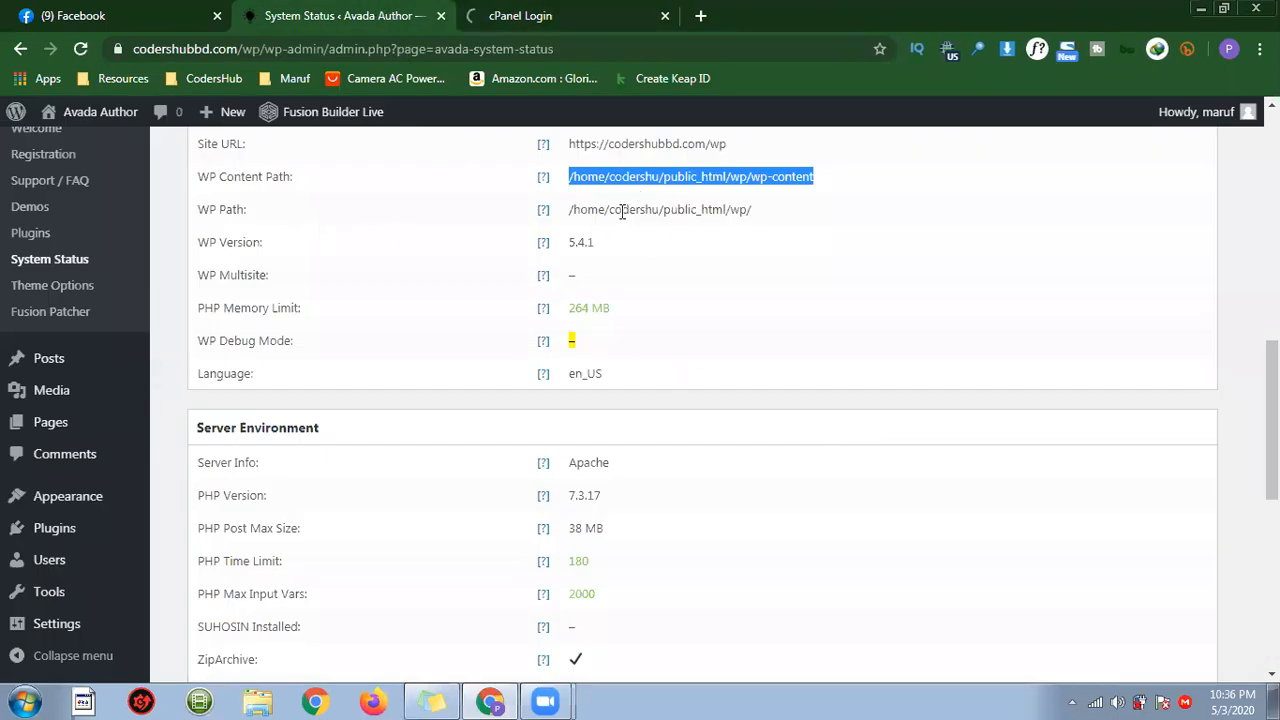
{"action": "left_click", "coordinate": [744, 200]}
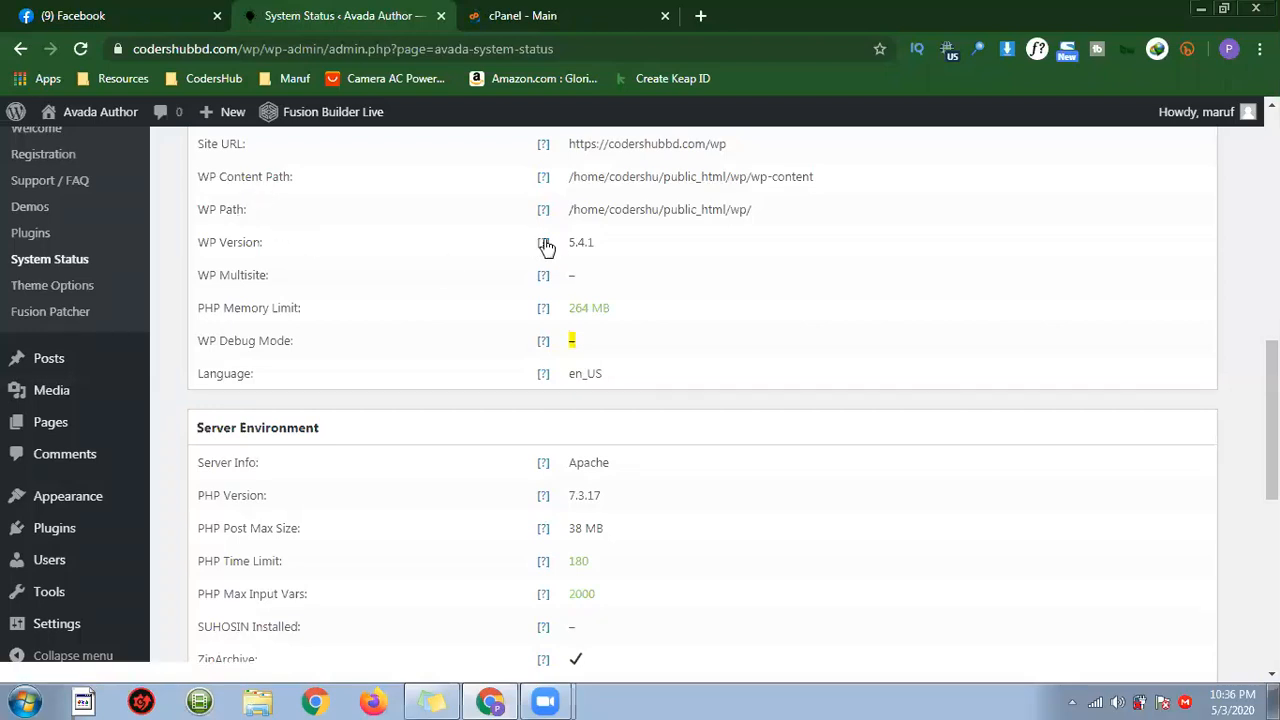
{"action": "scroll", "coordinate": [836, 482], "scroll_direction": "up", "scroll_amount": 10}
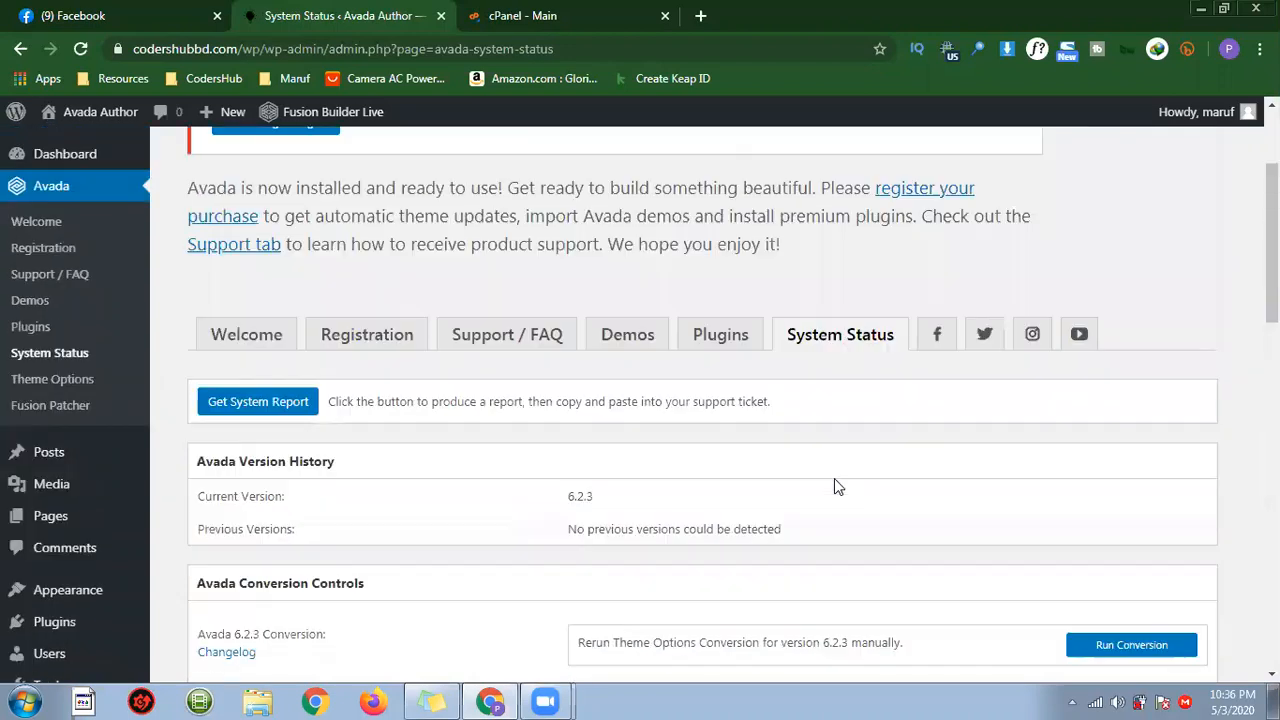
Examine the WP Multisite and PHP Memory Limit entries under WordPress Environment on the System Status page.
{"action": "scroll", "coordinate": [566, 272], "scroll_direction": "down", "scroll_amount": 10}
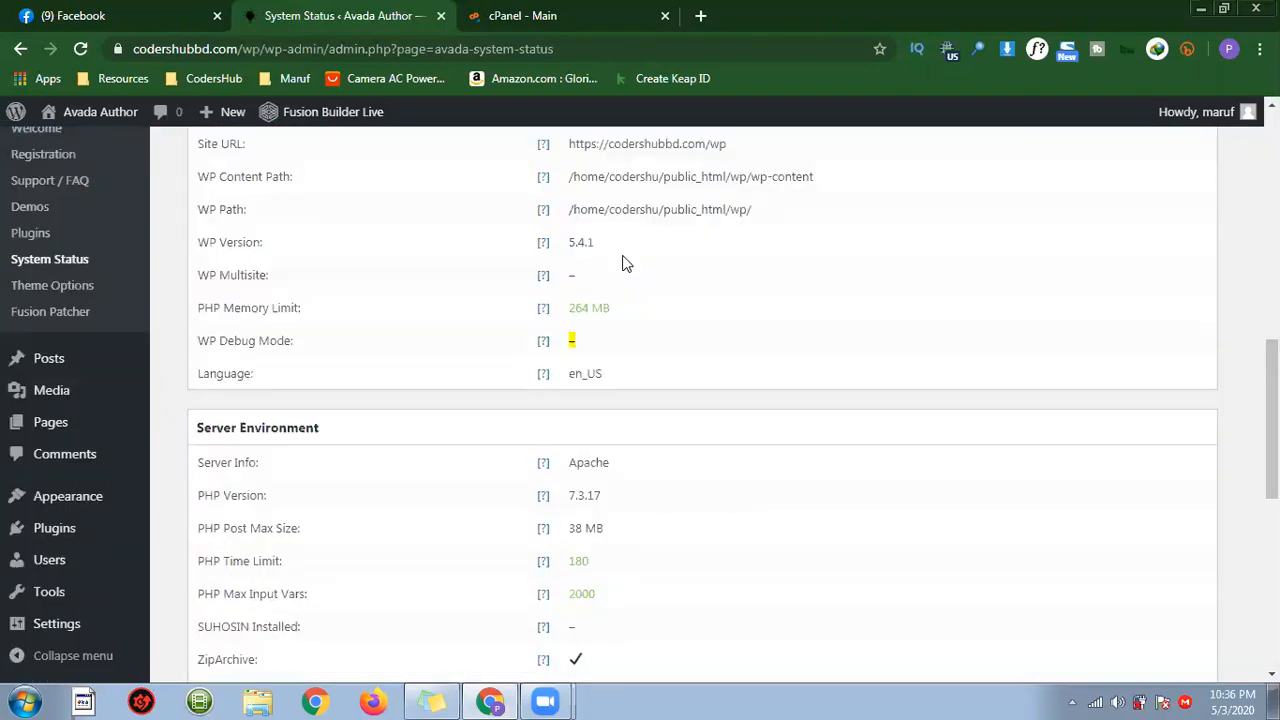
{"action": "left_click_drag", "start_coordinate": [245, 181], "coordinate": [403, 183]}
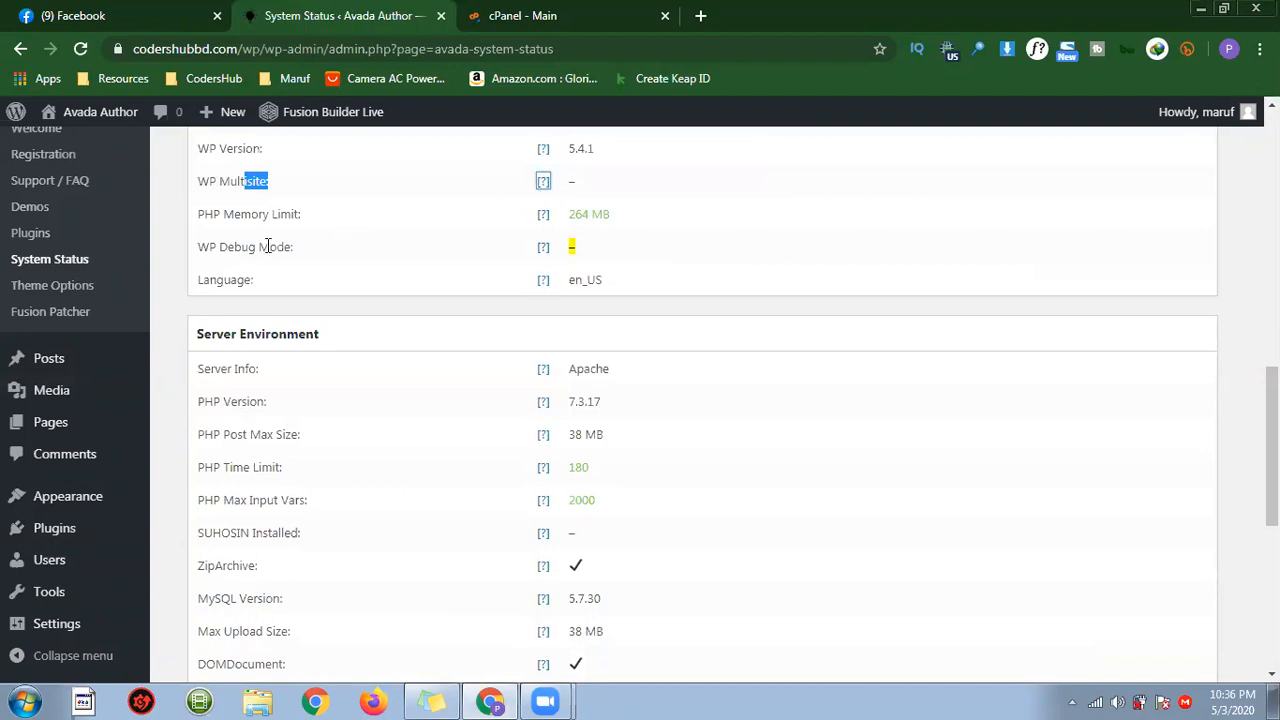
{"action": "left_click", "coordinate": [269, 222]}
{"action": "double_click", "coordinate": [586, 214]}
{"action": "left_click", "coordinate": [597, 214]}
{"action": "left_click_drag", "start_coordinate": [571, 213], "coordinate": [590, 216]}
{"action": "left_click", "coordinate": [595, 233]}
{"action": "double_click", "coordinate": [601, 214]}
{"action": "left_click", "coordinate": [594, 258]}
{"action": "triple_click", "coordinate": [582, 210]}
Check the PHP version, post max size, time limit and max input vars under Server Environment, and recheck the PHP memory limit.
{"action": "double_click", "coordinate": [583, 400]}
{"action": "triple_click", "coordinate": [589, 434]}
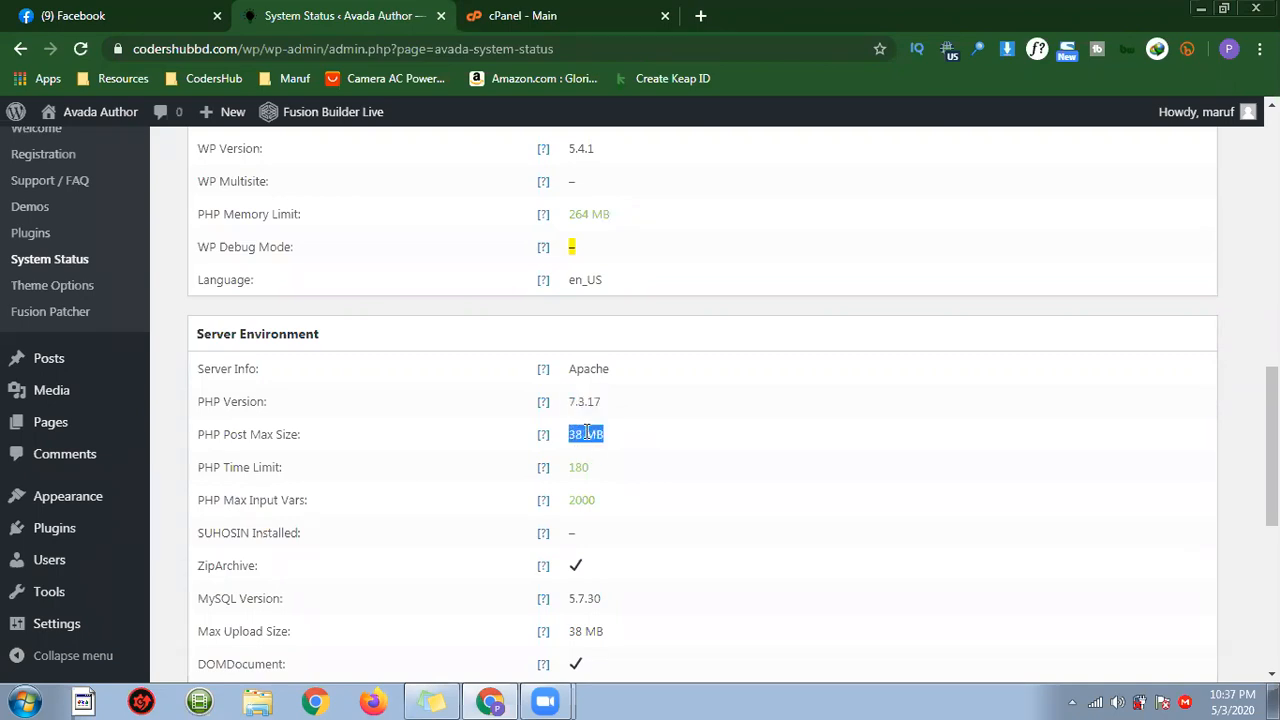
{"action": "double_click", "coordinate": [579, 466]}
{"action": "double_click", "coordinate": [584, 500]}
{"action": "scroll", "coordinate": [620, 440], "scroll_direction": "up", "scroll_amount": 2}
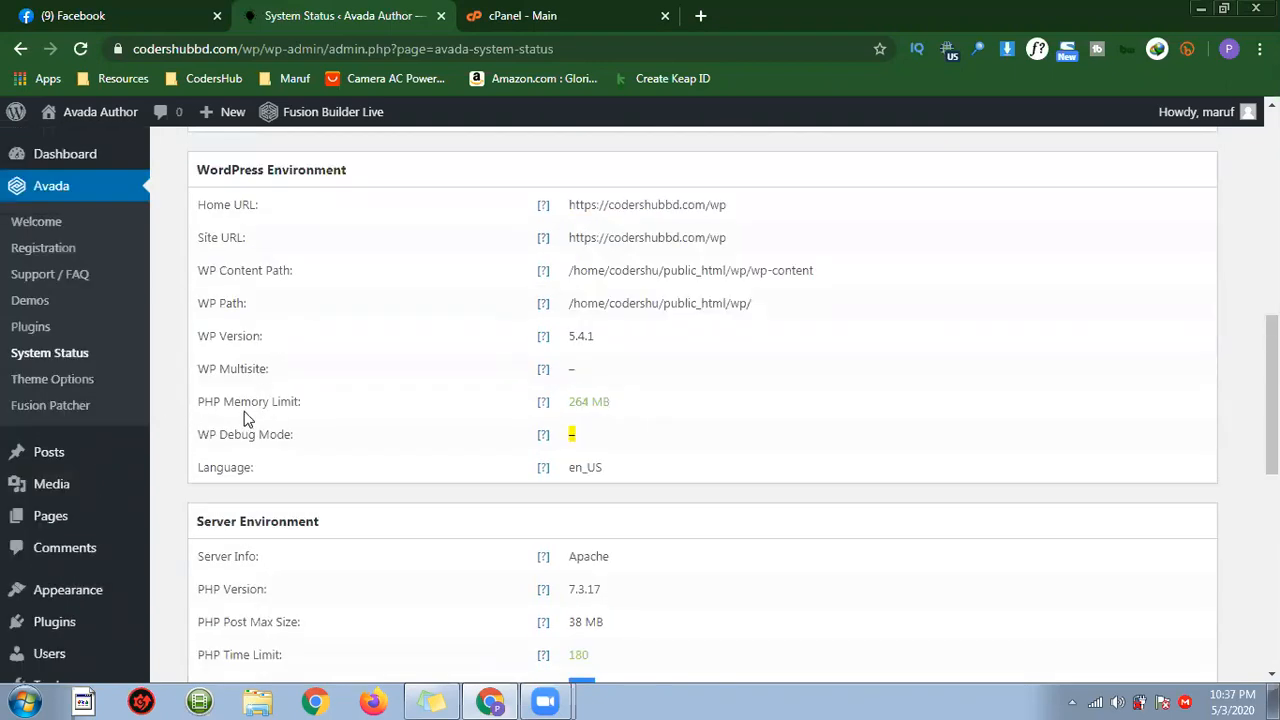
{"action": "left_click_drag", "start_coordinate": [205, 401], "coordinate": [357, 397]}
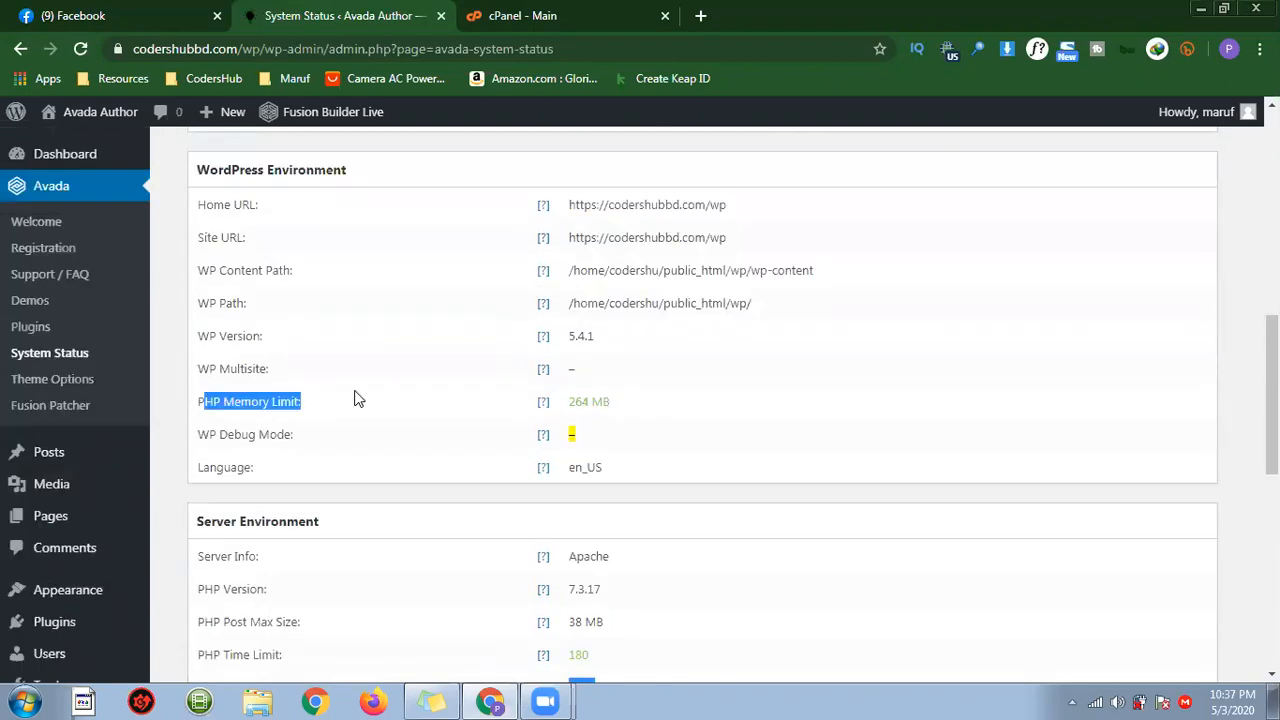
{"action": "triple_click", "coordinate": [590, 402]}
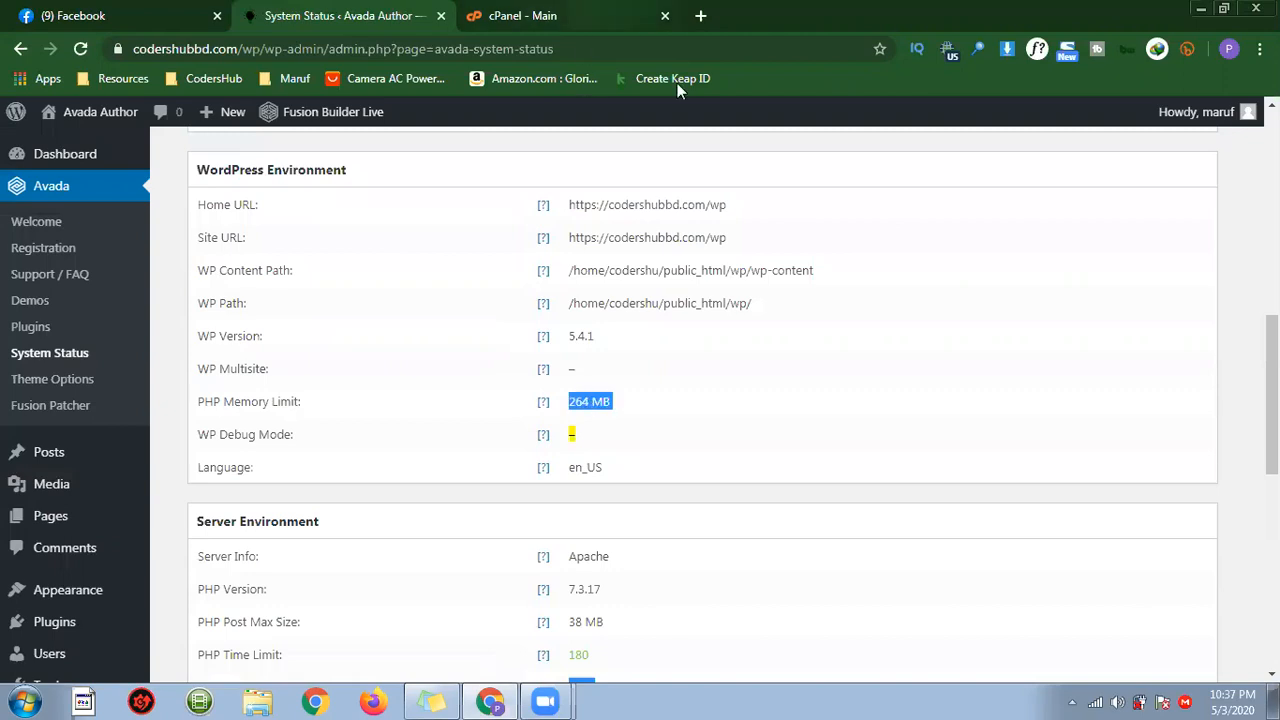
Switch to cPanel and open the MultiPHP INI Editor from the Software section.
{"action": "left_click", "coordinate": [604, 17]}
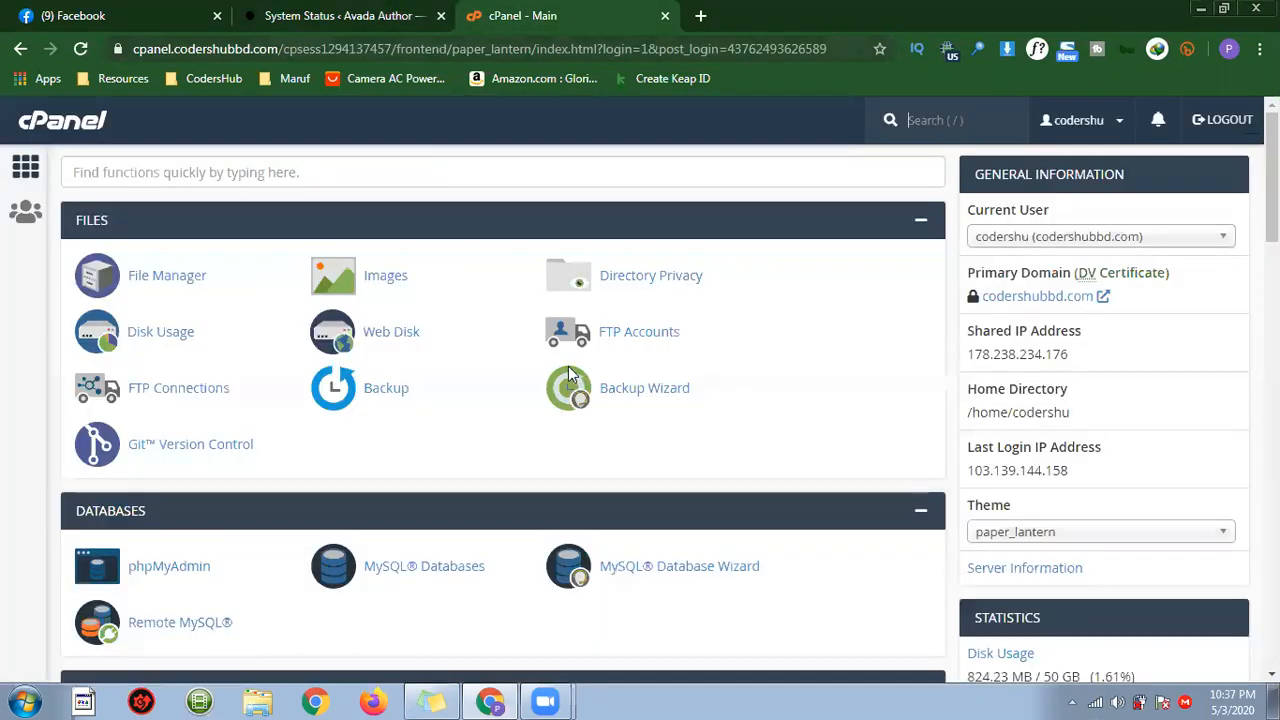
{"action": "scroll", "coordinate": [460, 350], "scroll_direction": "down", "scroll_amount": 2}
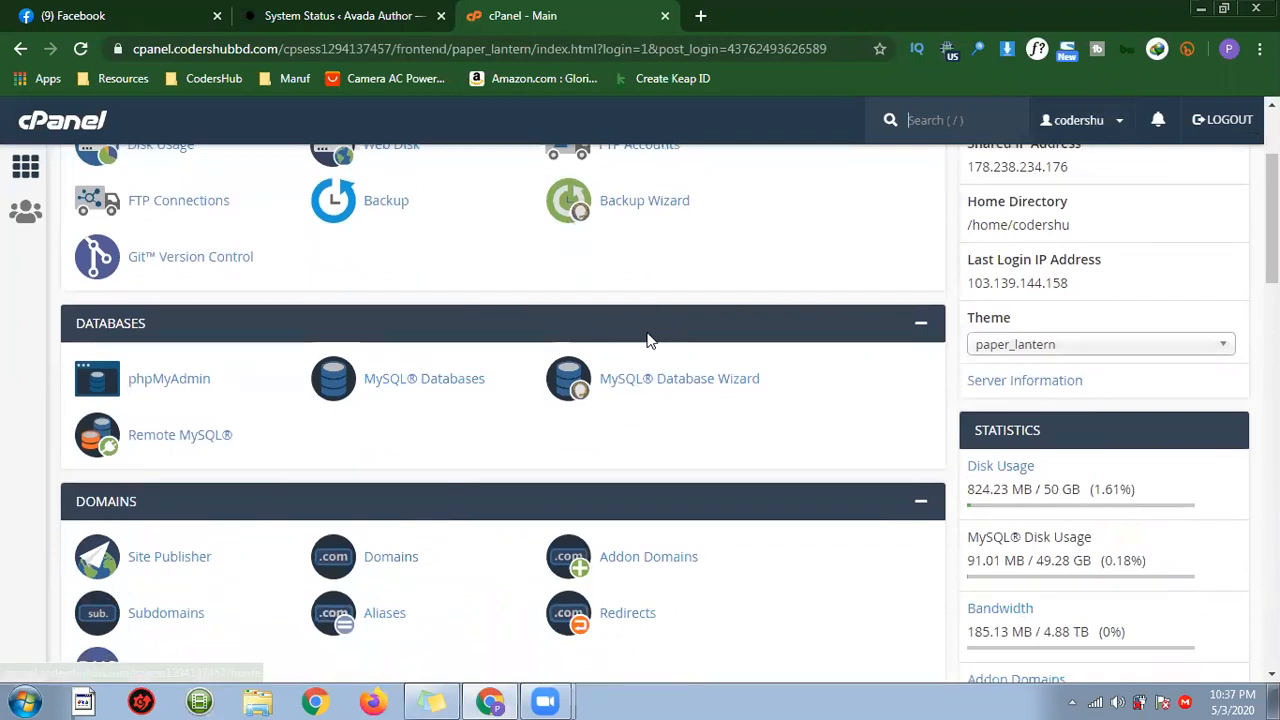
{"action": "scroll", "coordinate": [647, 340], "scroll_direction": "down", "scroll_amount": 2}
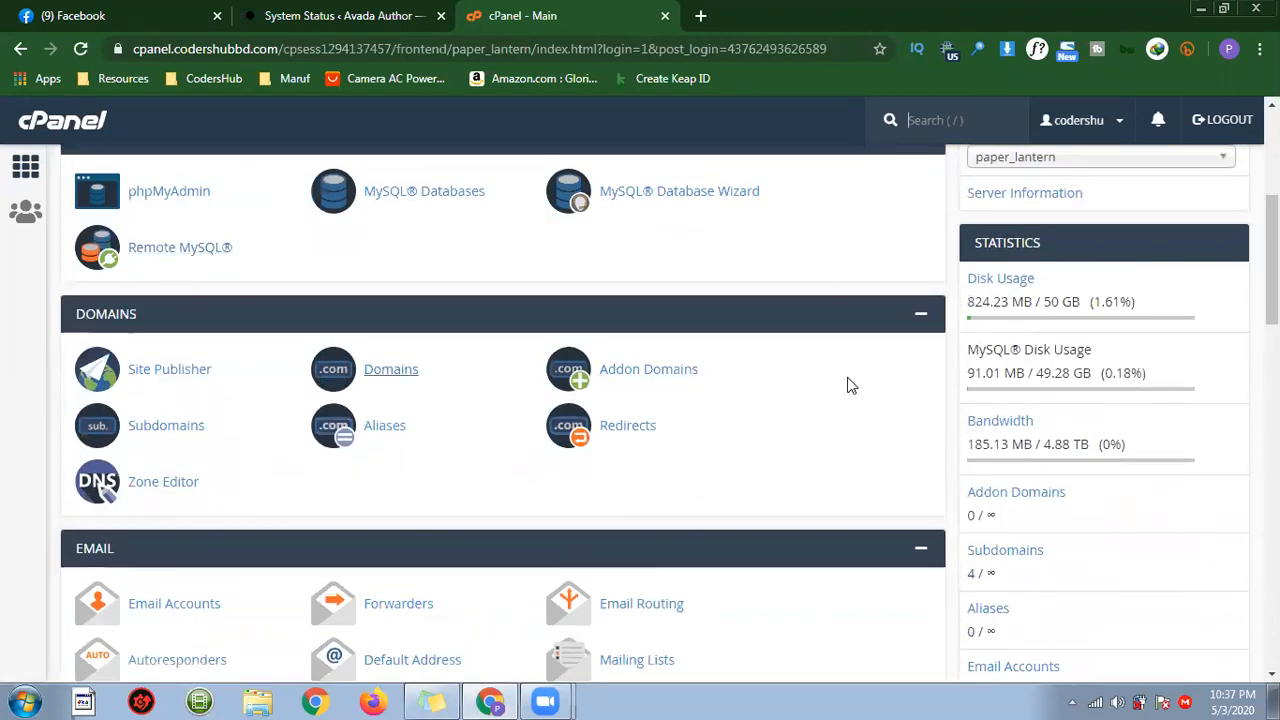
{"action": "scroll", "coordinate": [611, 392], "scroll_direction": "down", "scroll_amount": 7}
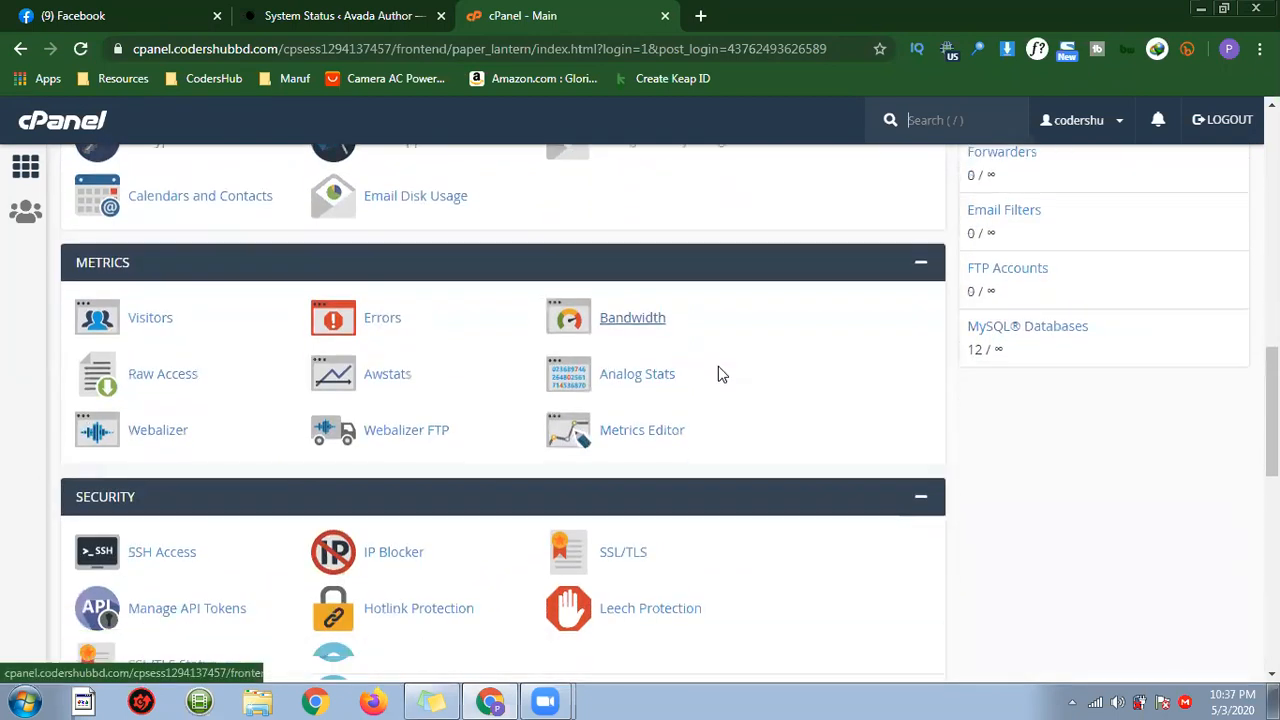
{"action": "scroll", "coordinate": [722, 370], "scroll_direction": "down", "scroll_amount": 5}
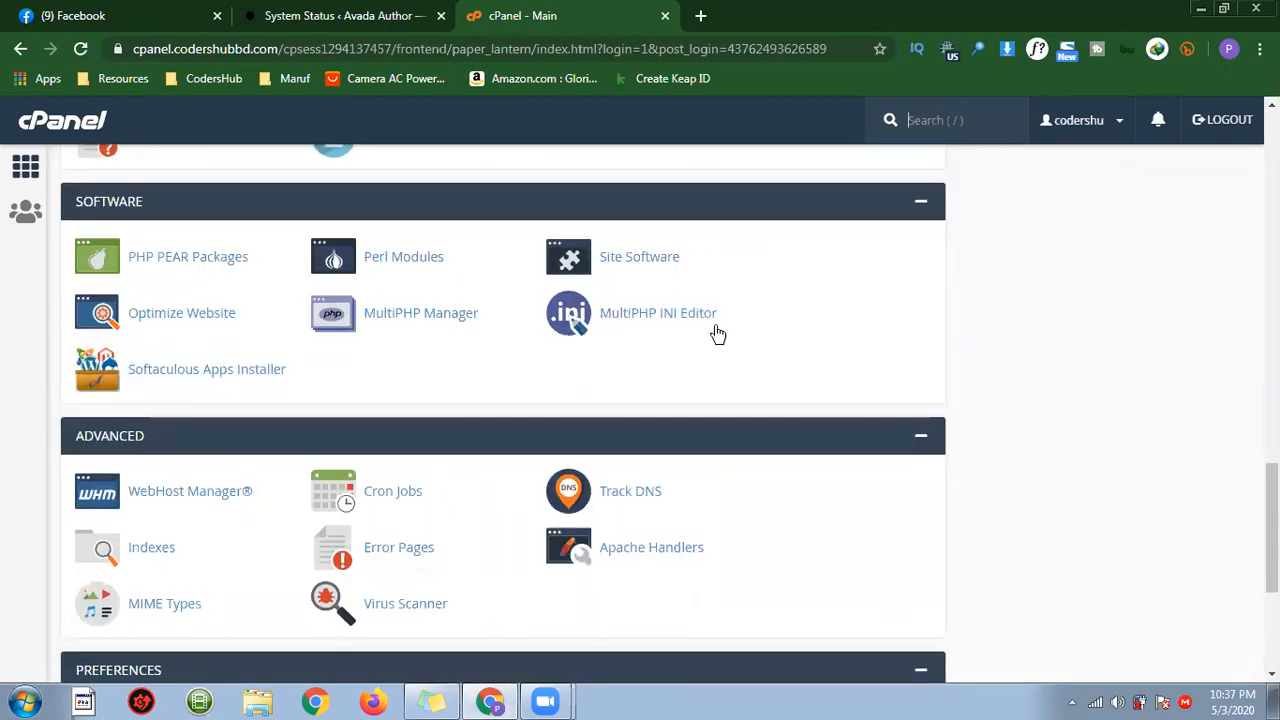
{"action": "left_click", "coordinate": [623, 318]}
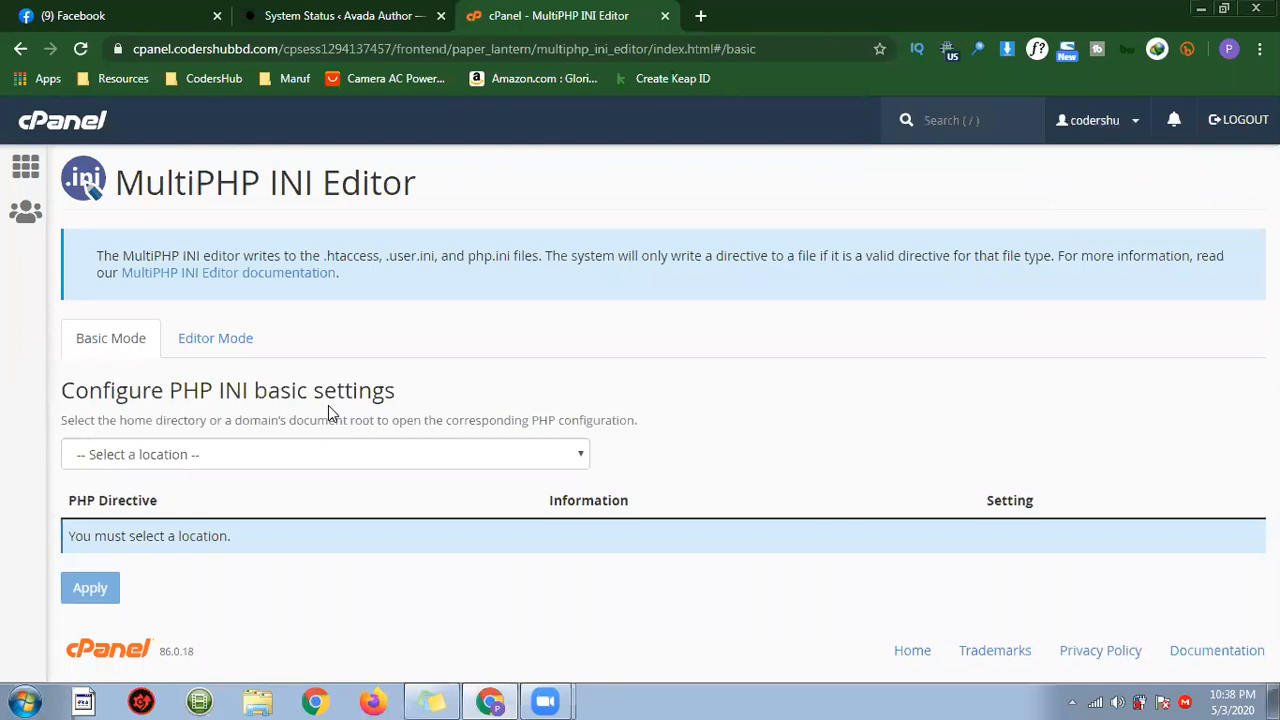
Compare the domain and wp subfolder in the WordPress site's address with the cPanel address.
{"action": "left_click", "coordinate": [325, 12]}
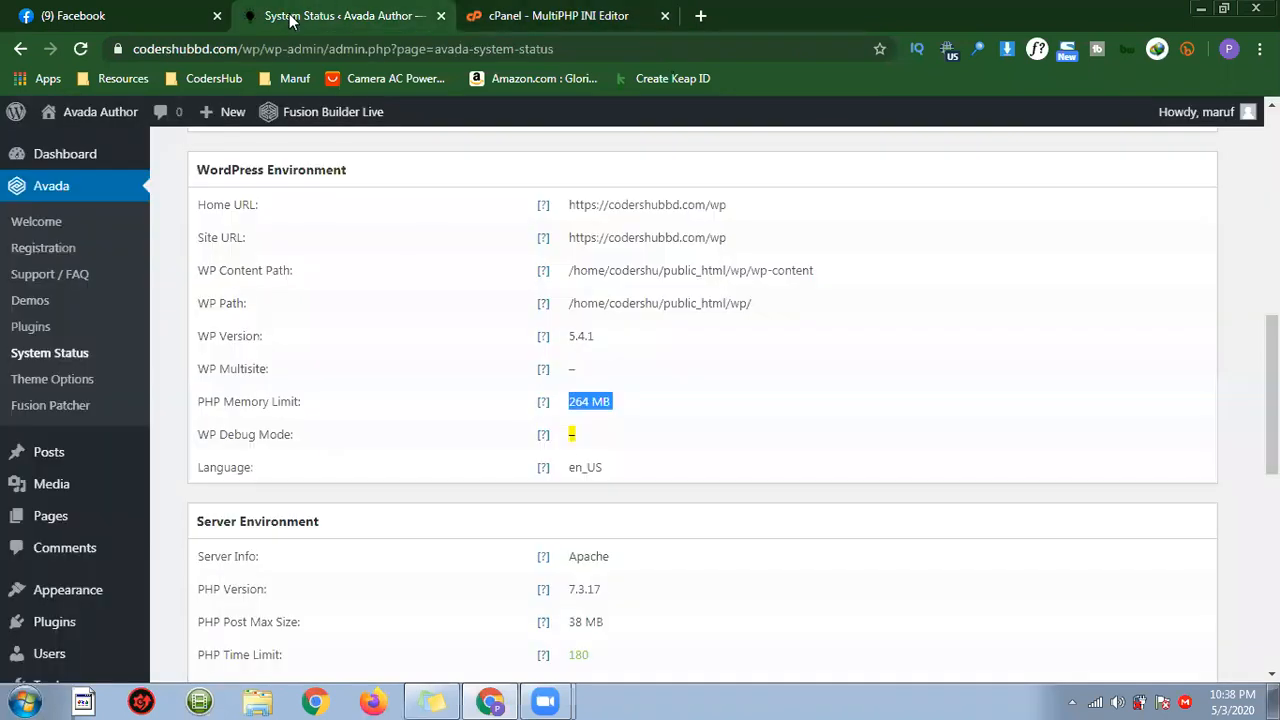
{"action": "left_click_drag", "start_coordinate": [131, 49], "coordinate": [249, 55]}
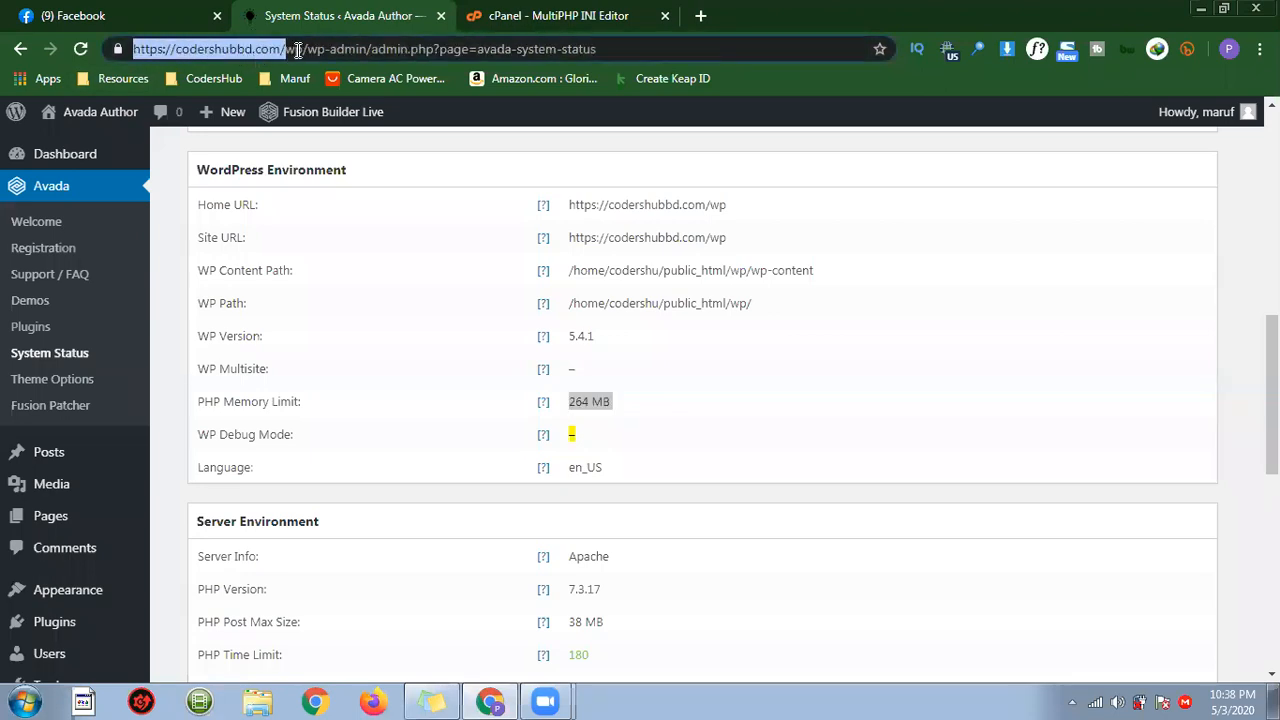
{"action": "left_click", "coordinate": [297, 49]}
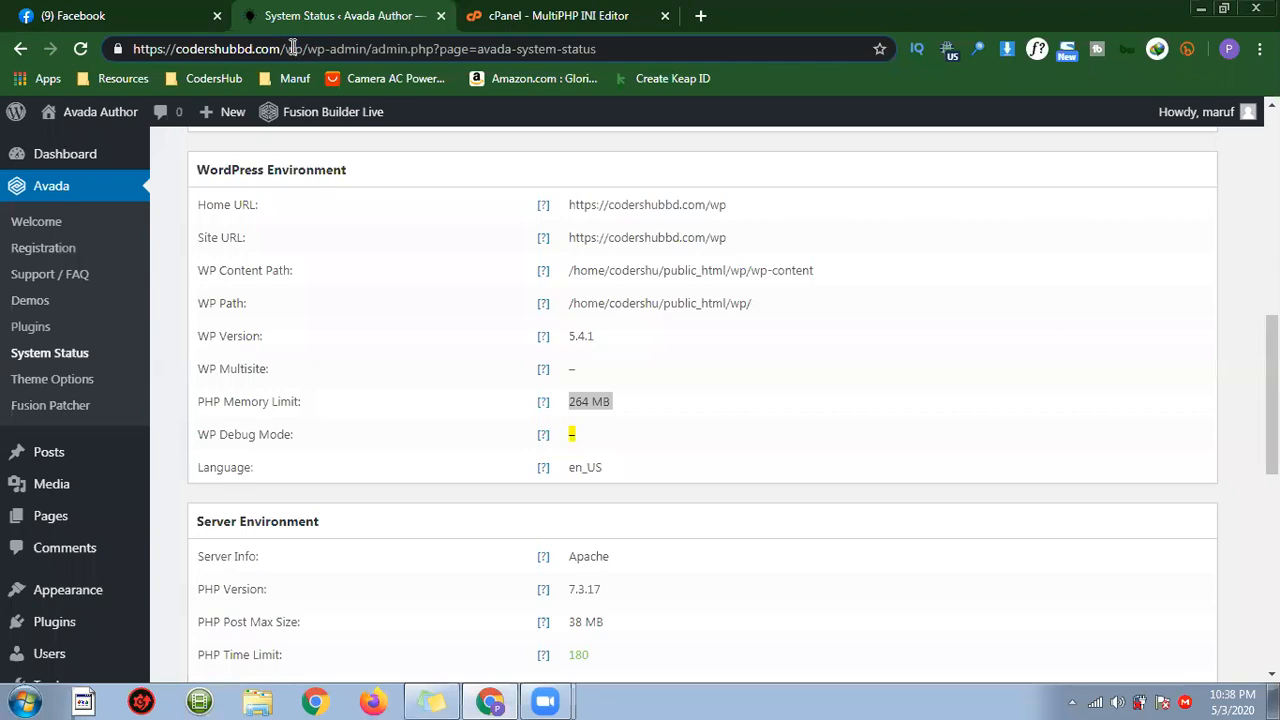
{"action": "left_click_drag", "start_coordinate": [304, 49], "coordinate": [287, 47]}
{"action": "double_click", "coordinate": [245, 49]}
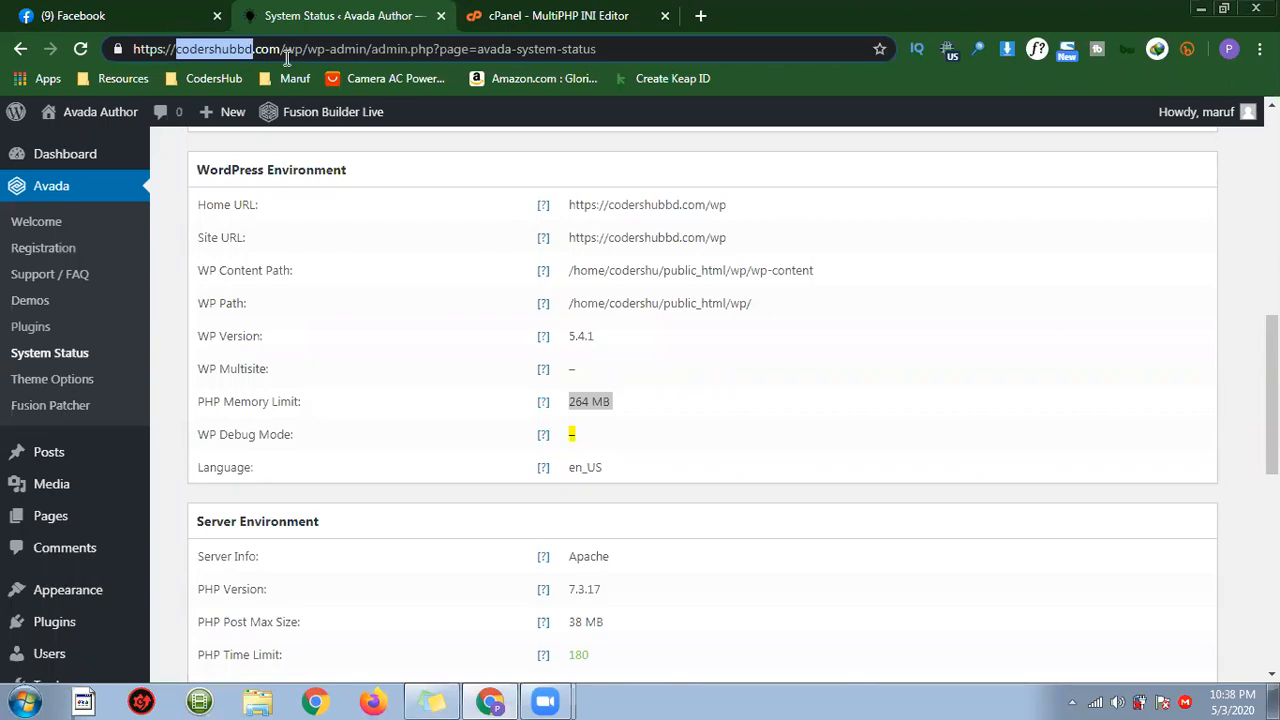
{"action": "left_click", "coordinate": [576, 10]}
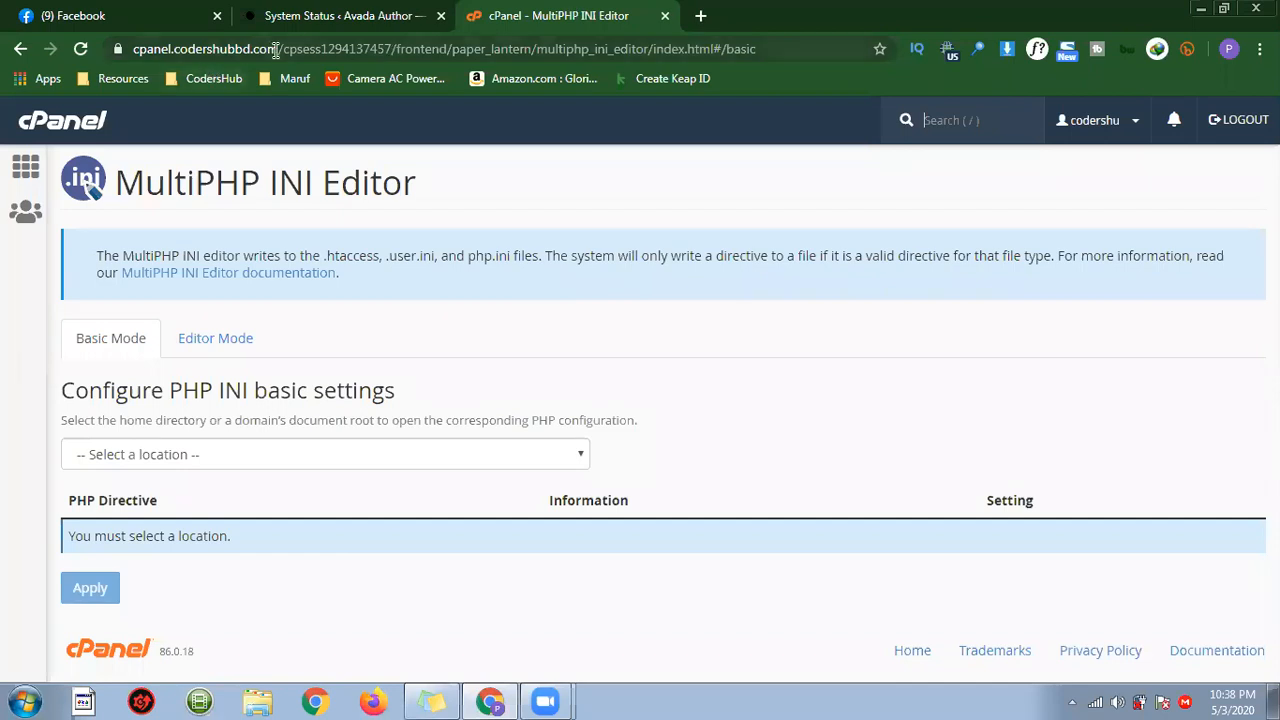
{"action": "left_click_drag", "start_coordinate": [275, 49], "coordinate": [88, 40]}
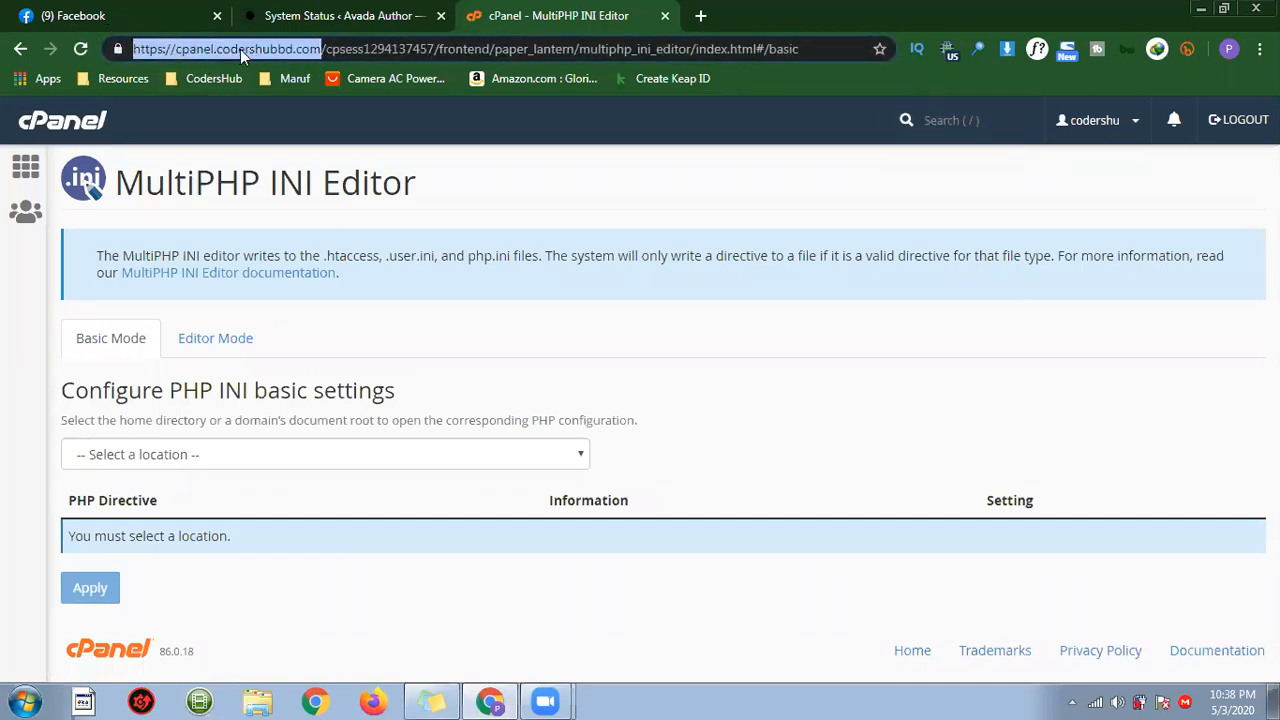
{"action": "double_click", "coordinate": [197, 49]}
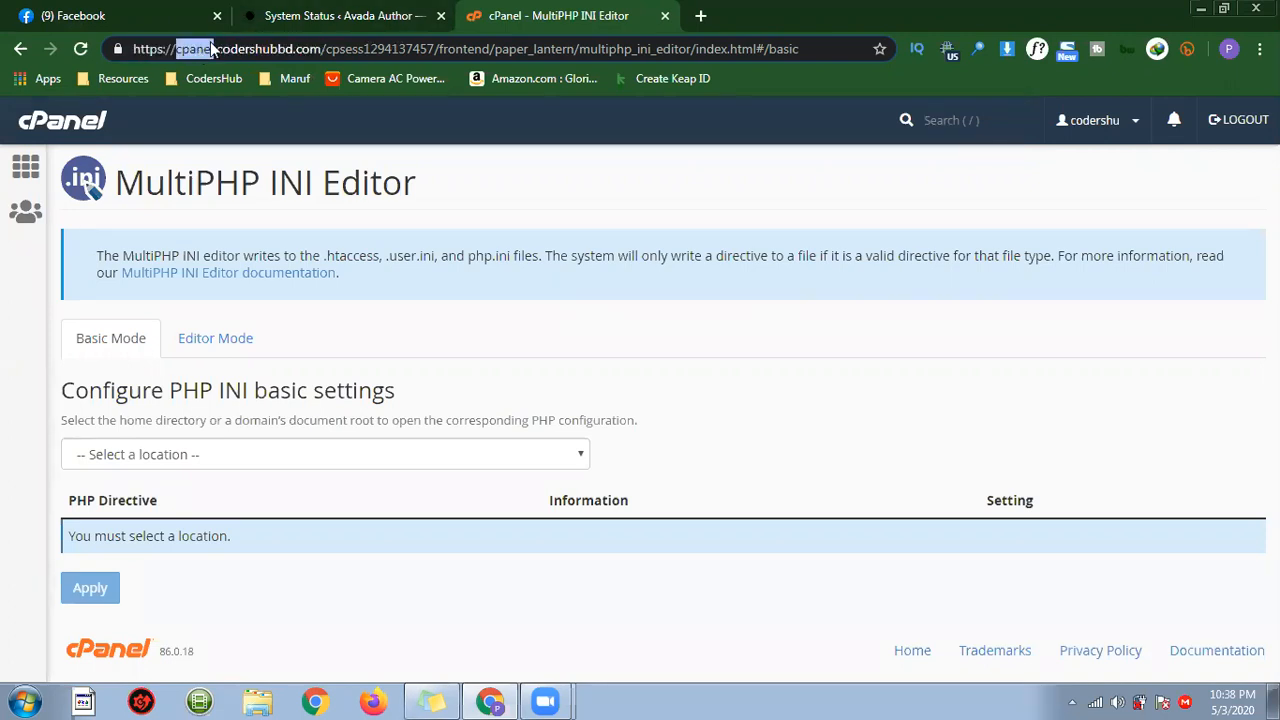
{"action": "left_click", "coordinate": [325, 16]}
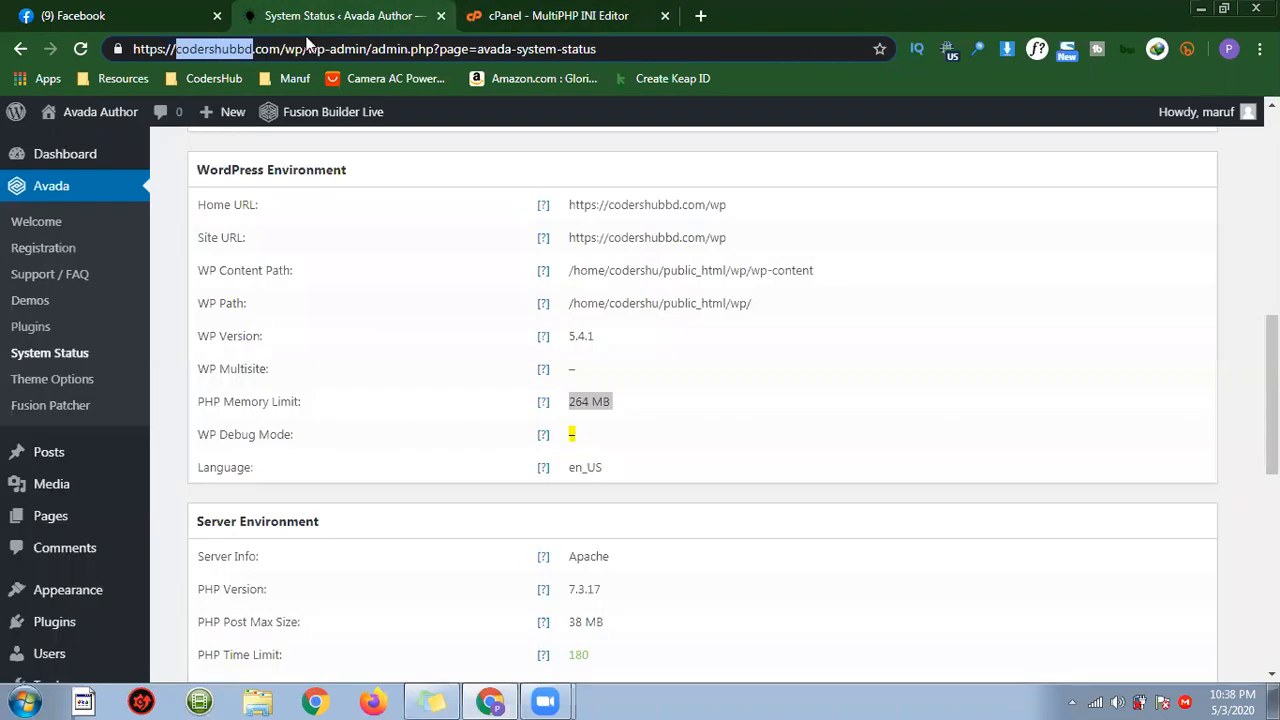
{"action": "double_click", "coordinate": [293, 48]}
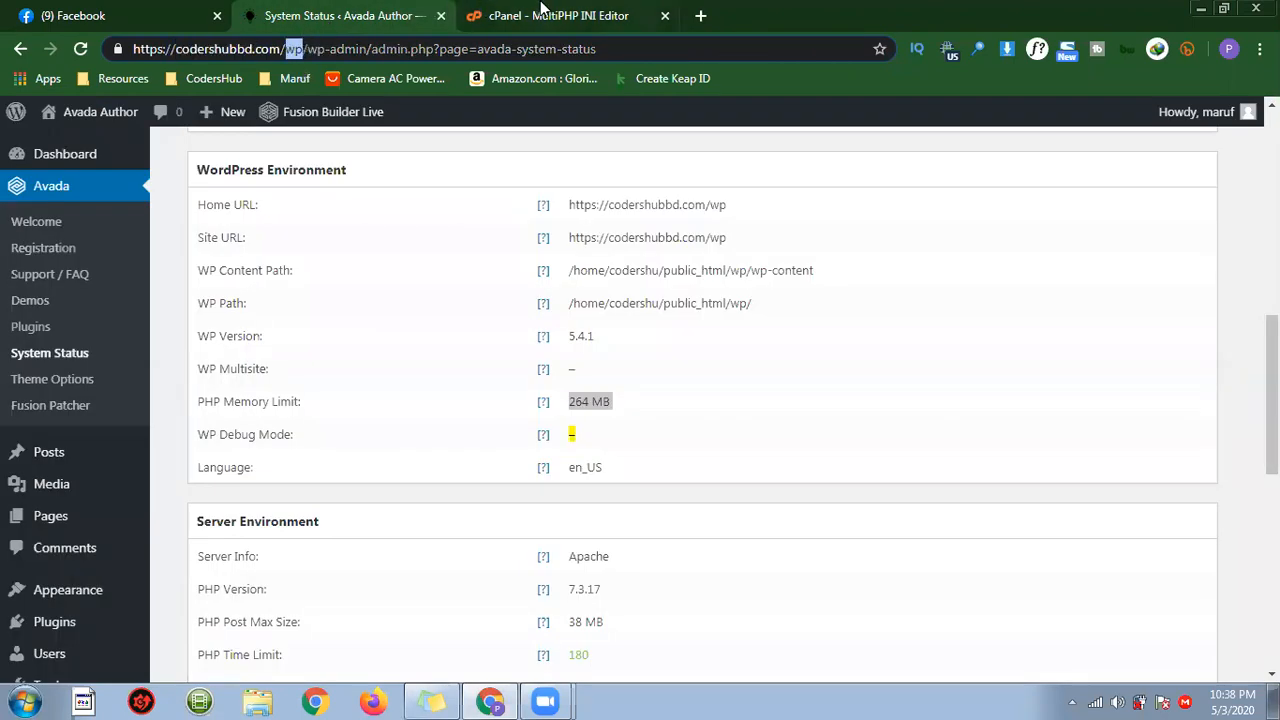
{"action": "left_click", "coordinate": [541, 10]}
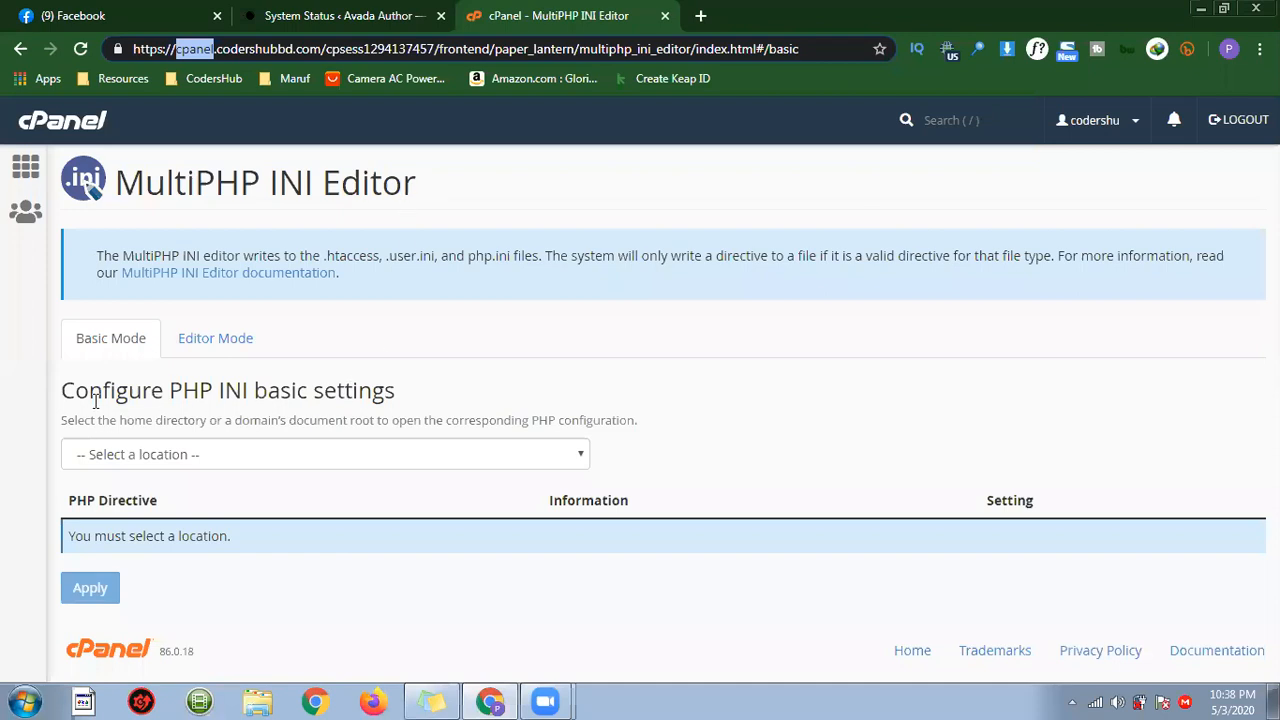
View the available PHP INI locations and recheck the domain and subfolder in the WordPress site's address.
{"action": "left_click_drag", "start_coordinate": [201, 390], "coordinate": [268, 390]}
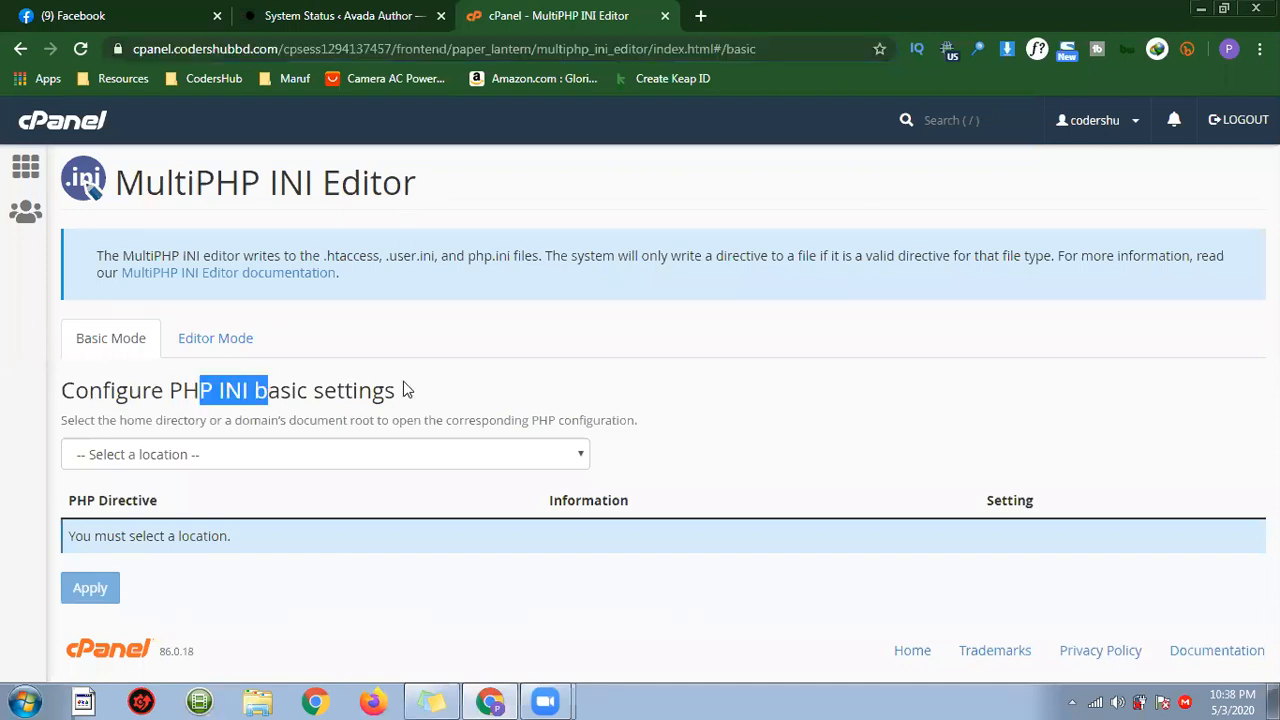
{"action": "left_click", "coordinate": [272, 455]}
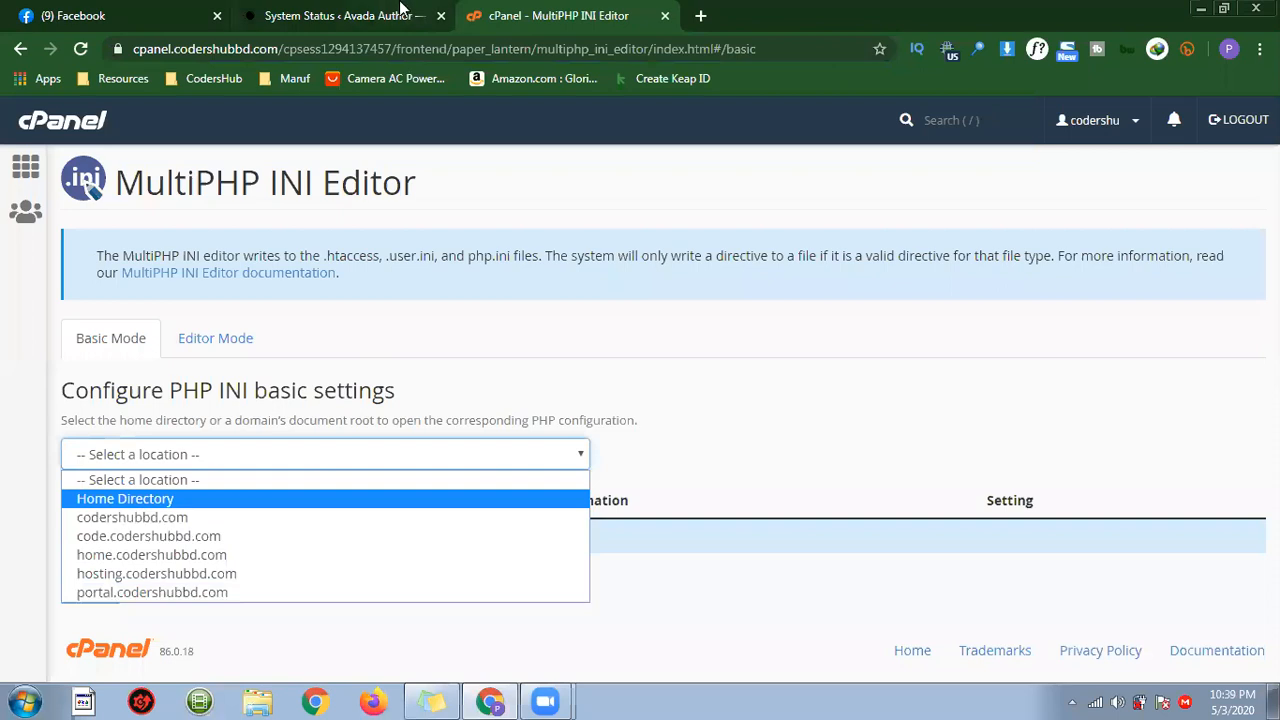
{"action": "left_click", "coordinate": [340, 15]}
{"action": "left_click", "coordinate": [307, 49]}
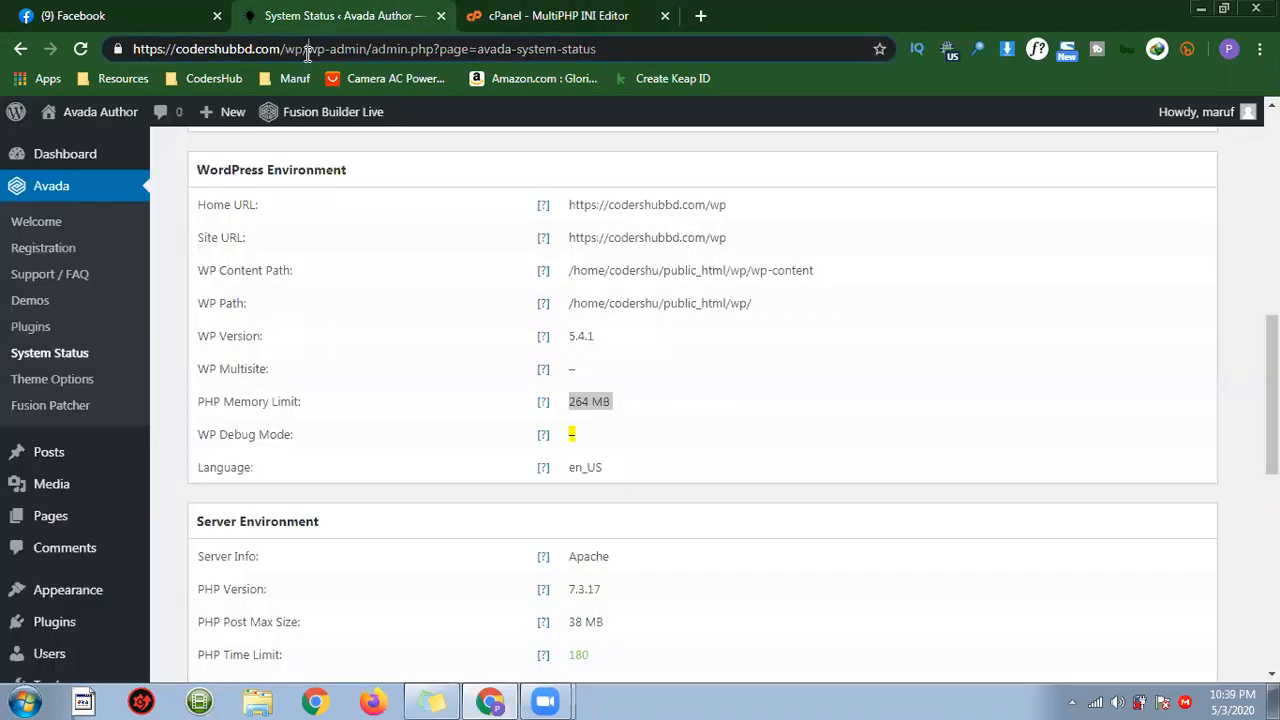
{"action": "left_click_drag", "start_coordinate": [307, 49], "coordinate": [43, 65]}
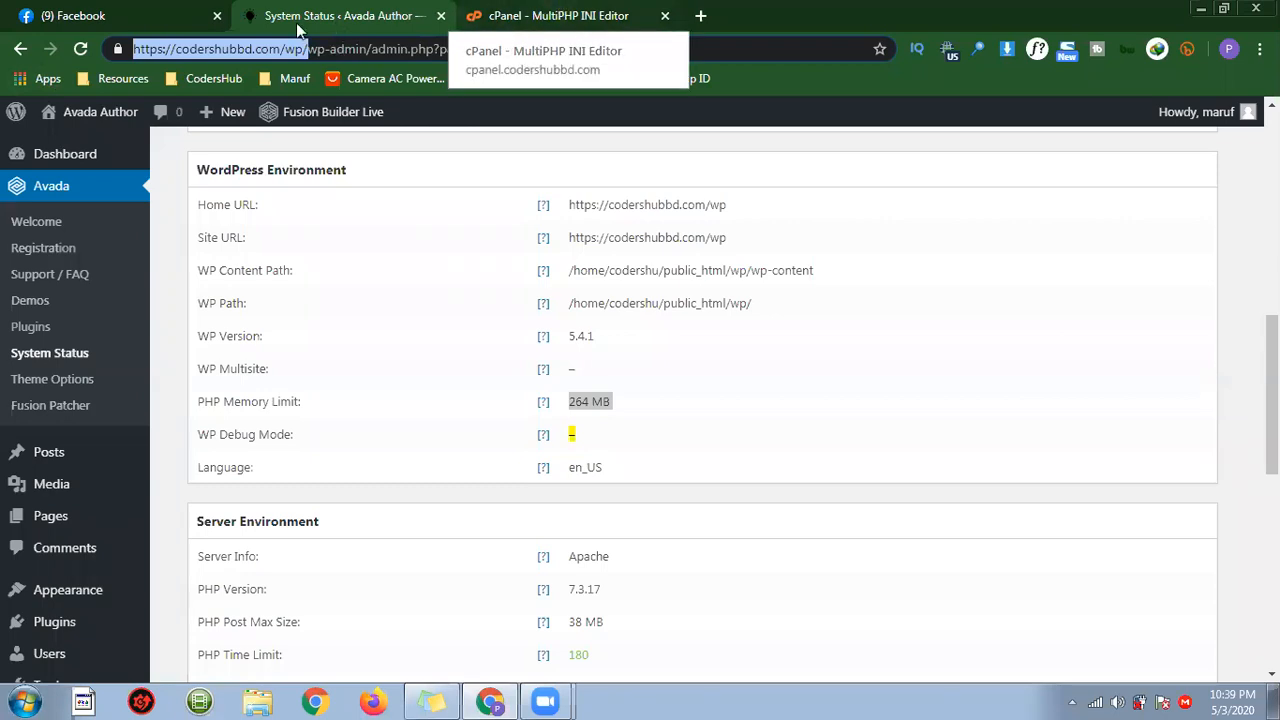
{"action": "double_click", "coordinate": [220, 49]}
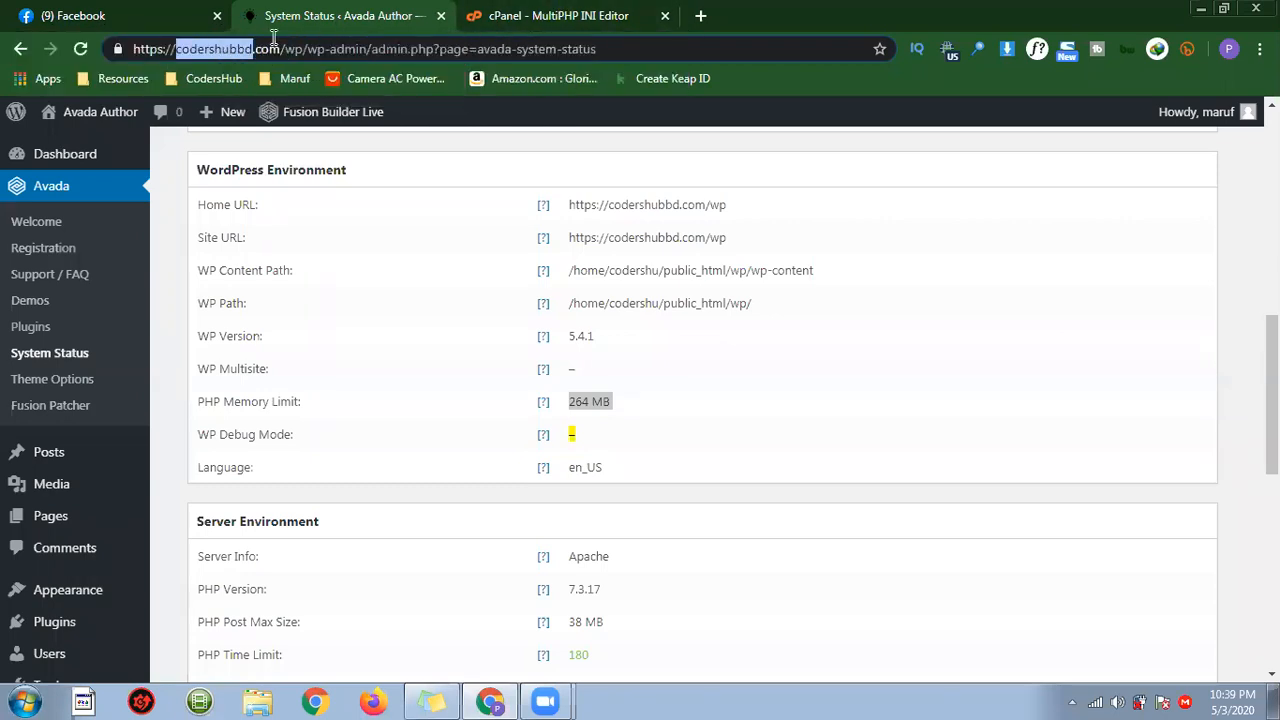
{"action": "double_click", "coordinate": [294, 49]}
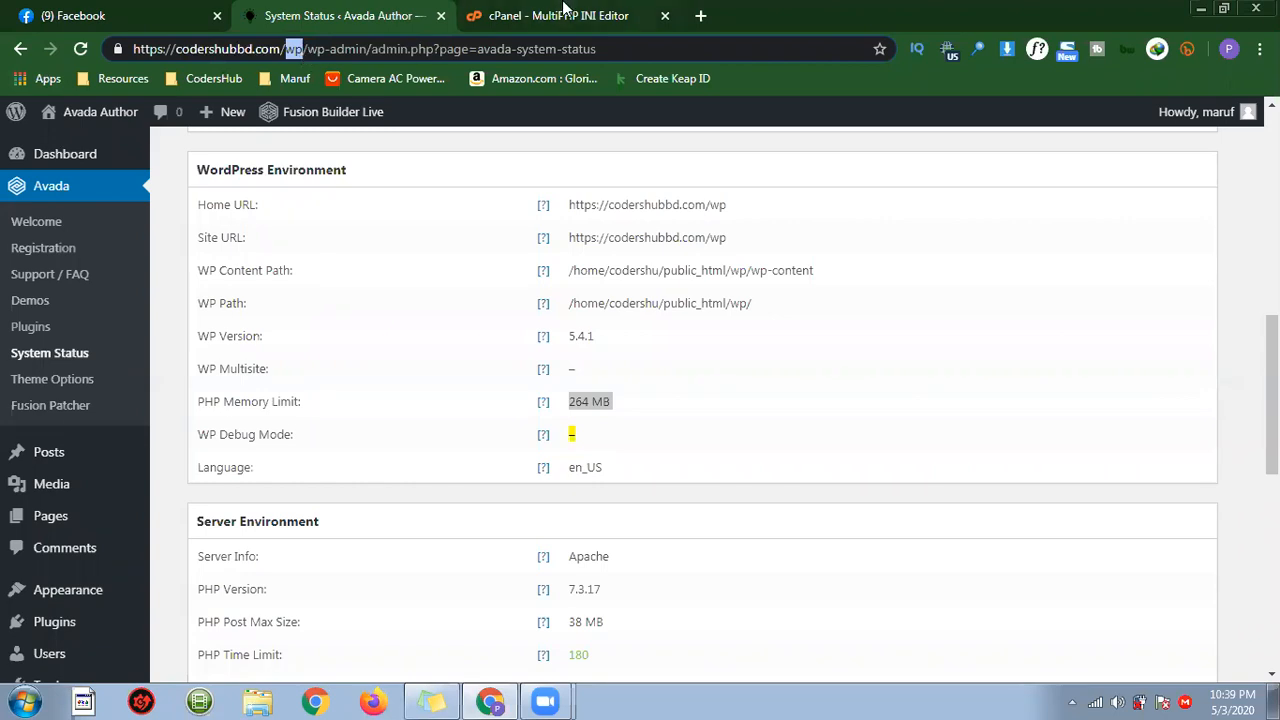
Load the basic PHP INI settings for codershubbd.com in the MultiPHP INI Editor and view its directives.
{"action": "left_click", "coordinate": [565, 12]}
{"action": "left_click", "coordinate": [345, 441]}
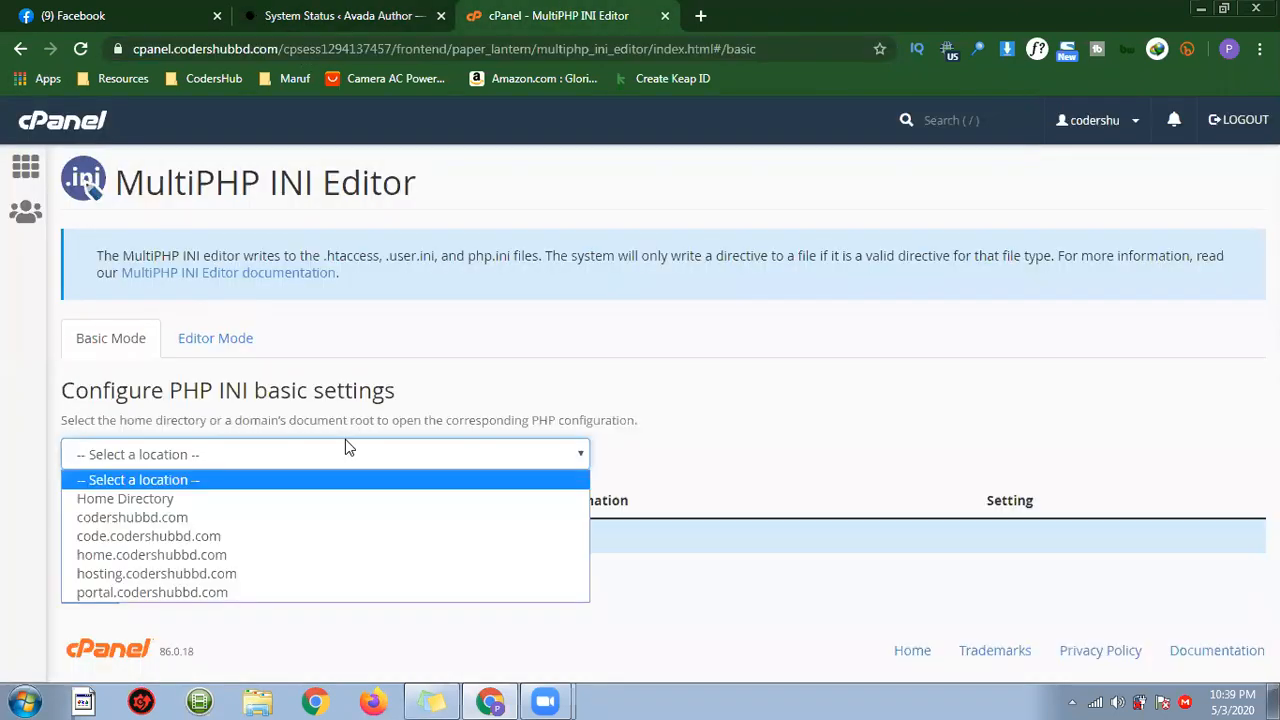
{"action": "left_click", "coordinate": [332, 517]}
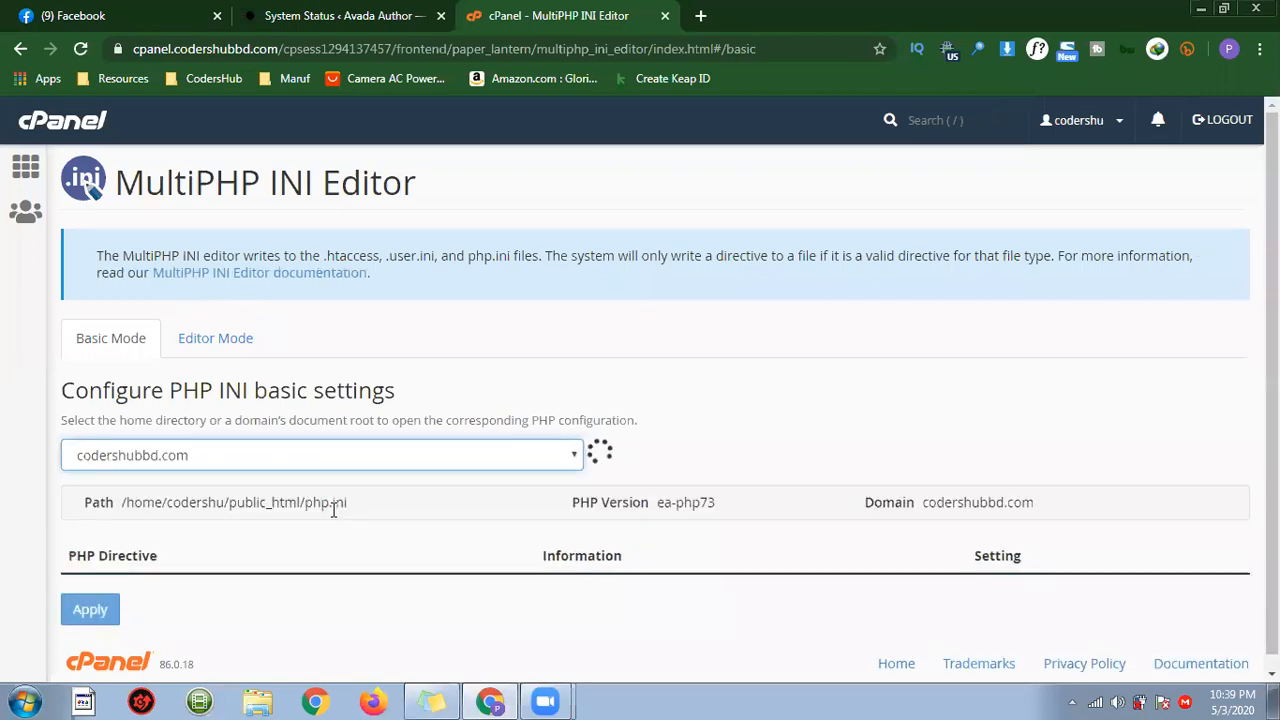
{"action": "scroll", "coordinate": [885, 395], "scroll_direction": "down", "scroll_amount": 1}
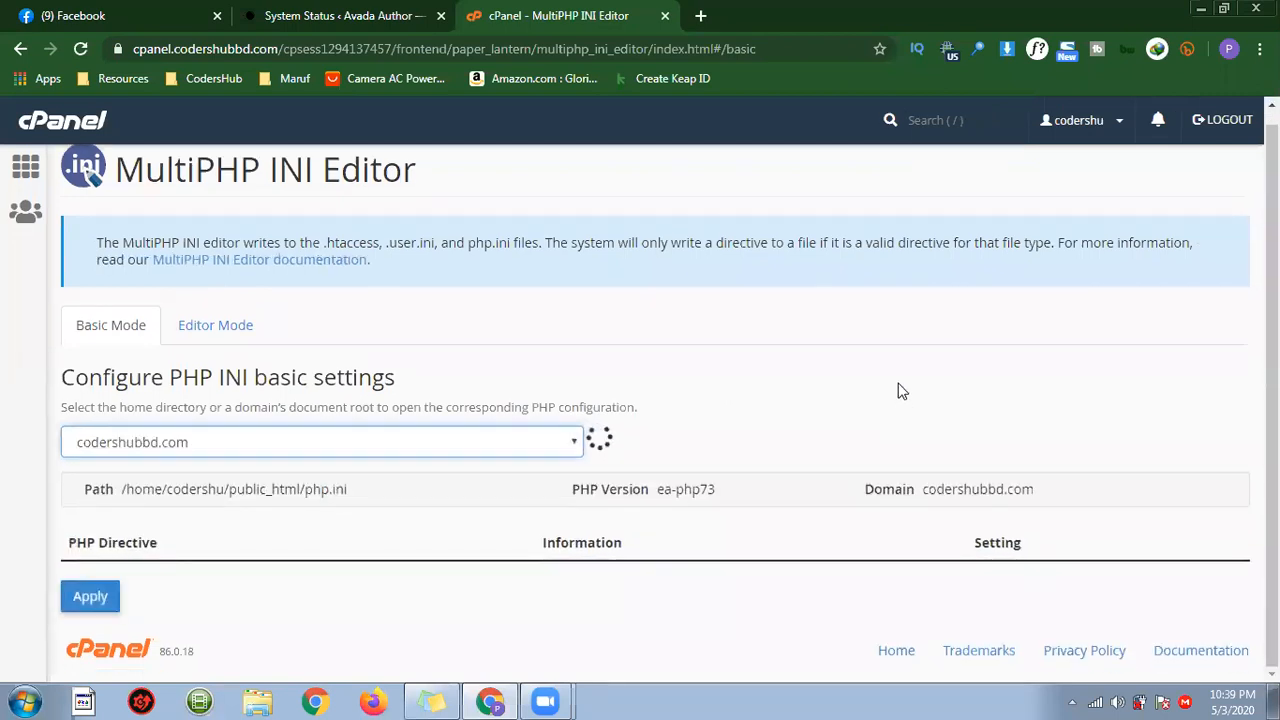
{"action": "scroll", "coordinate": [877, 437], "scroll_direction": "down", "scroll_amount": 3}
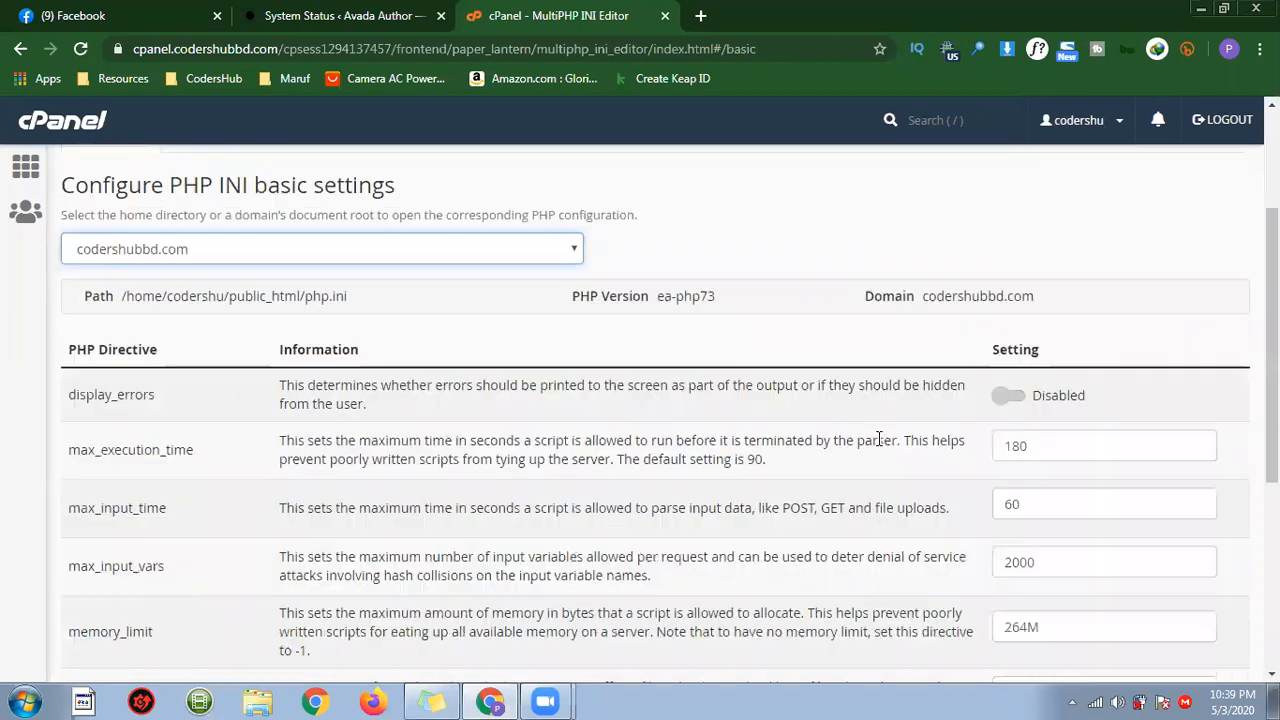
{"action": "scroll", "coordinate": [603, 325], "scroll_direction": "down", "scroll_amount": 1}
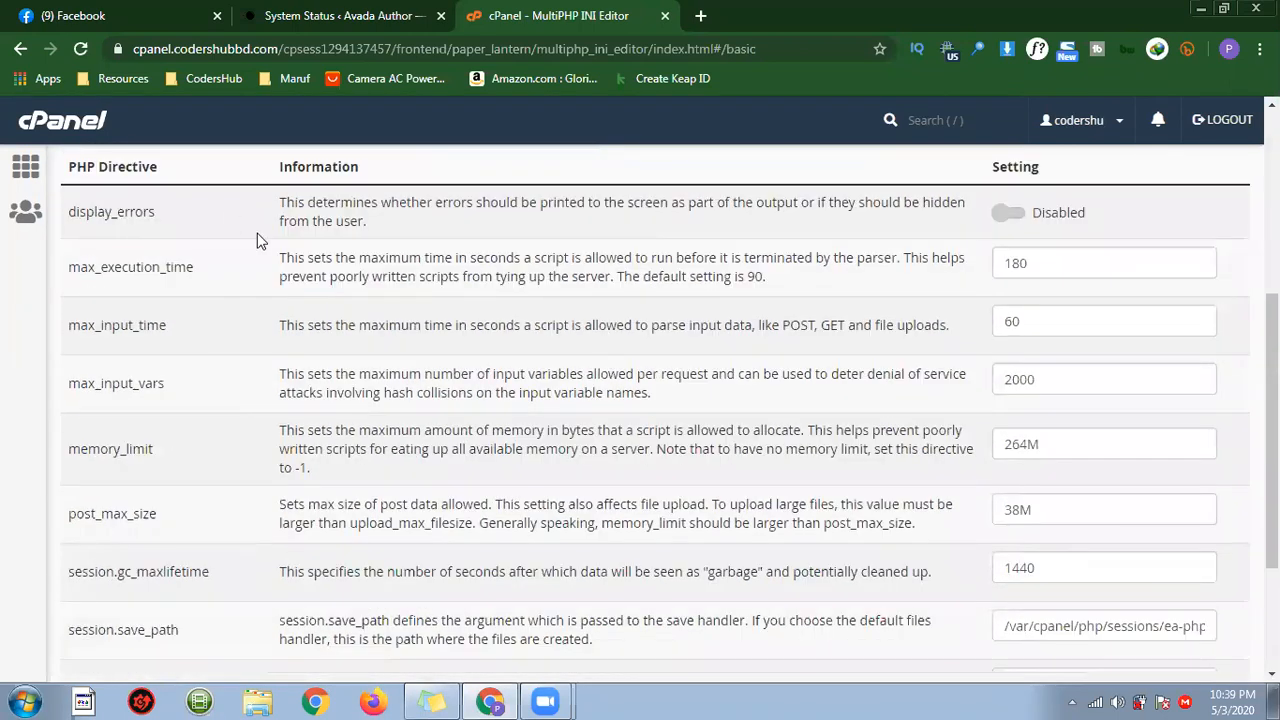
Examine the max_execution_time directive and its setting in the MultiPHP INI Editor.
{"action": "left_click_drag", "start_coordinate": [167, 263], "coordinate": [188, 270]}
{"action": "left_click", "coordinate": [448, 281]}
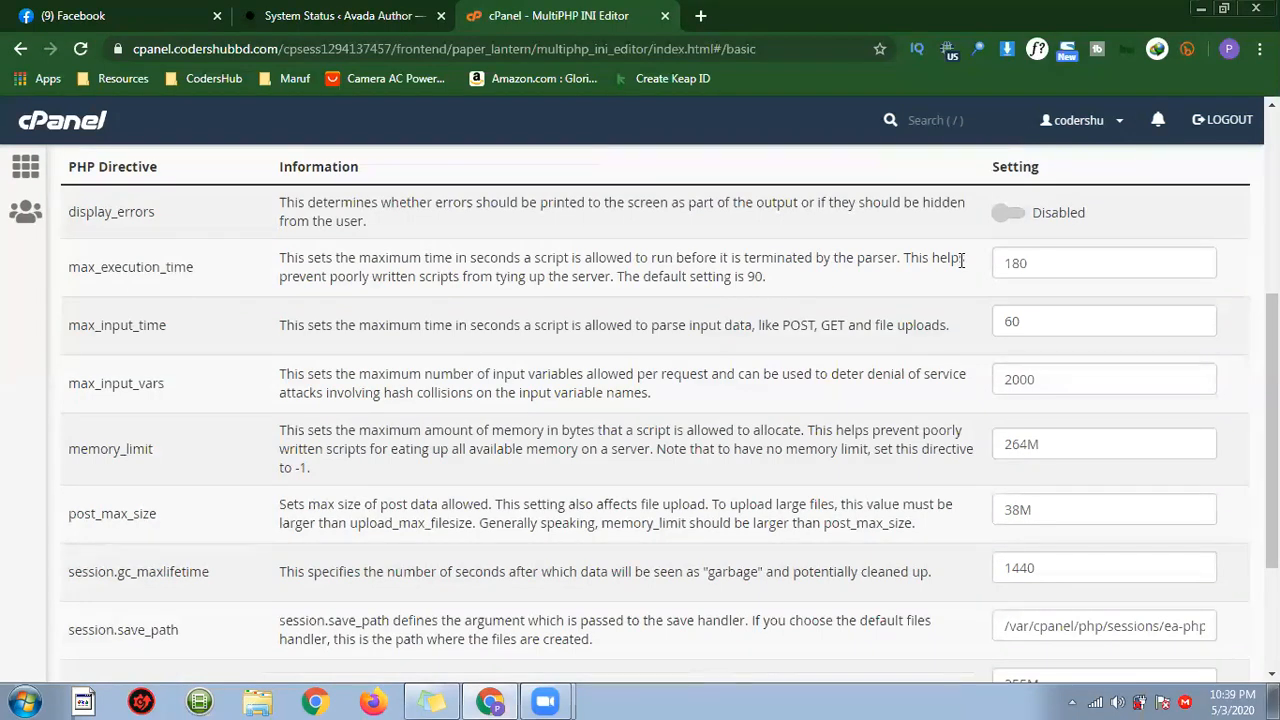
{"action": "double_click", "coordinate": [1022, 265]}
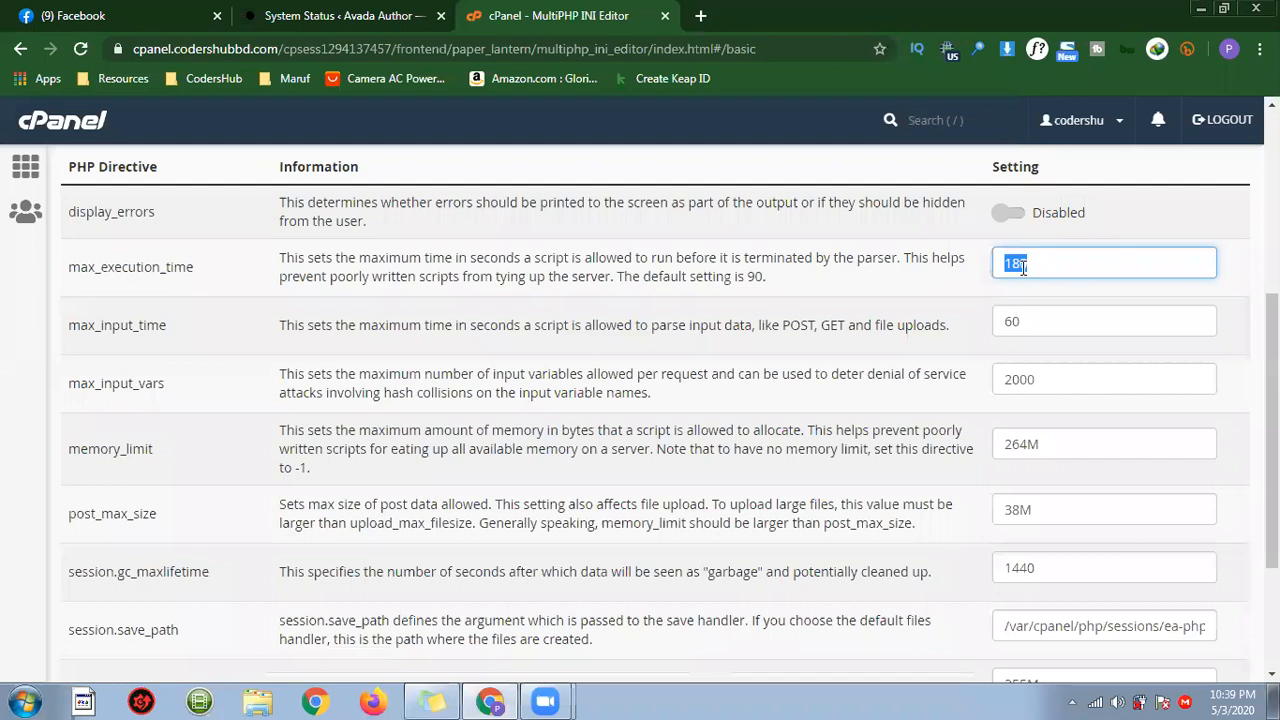
{"action": "left_click", "coordinate": [750, 280]}
{"action": "double_click", "coordinate": [1060, 260]}
{"action": "left_click", "coordinate": [813, 277]}
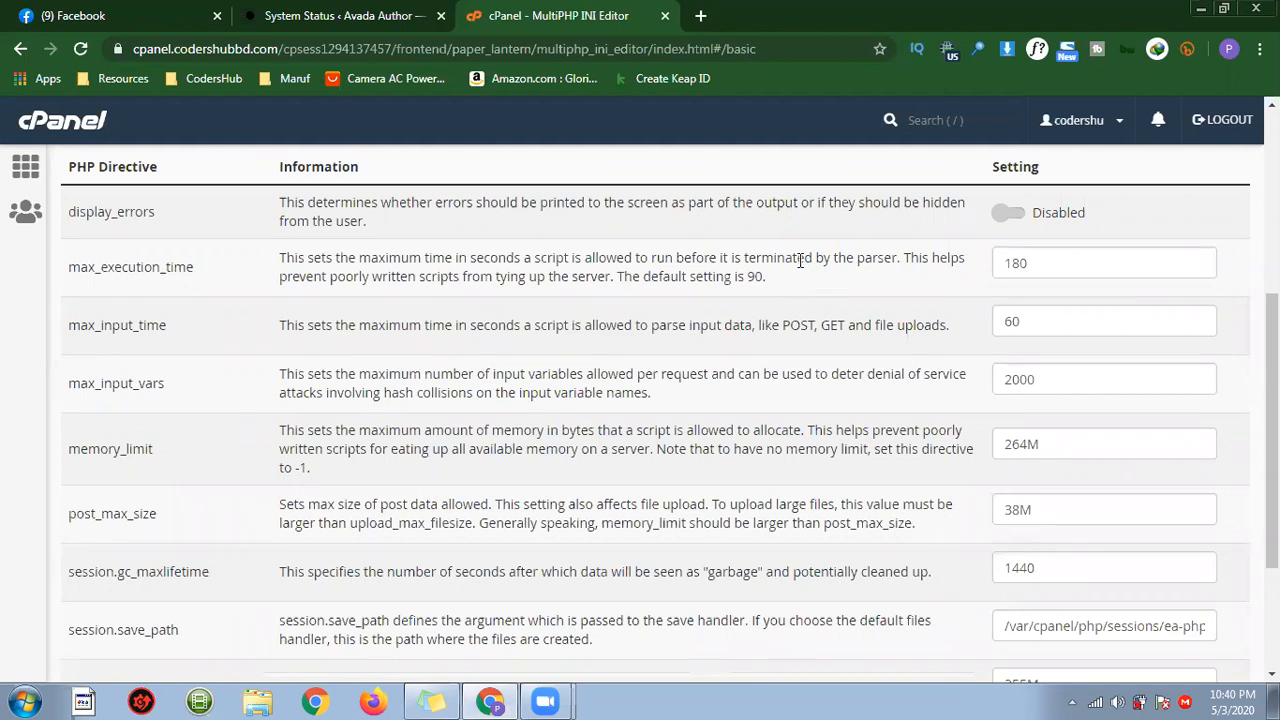
{"action": "double_click", "coordinate": [1023, 262]}
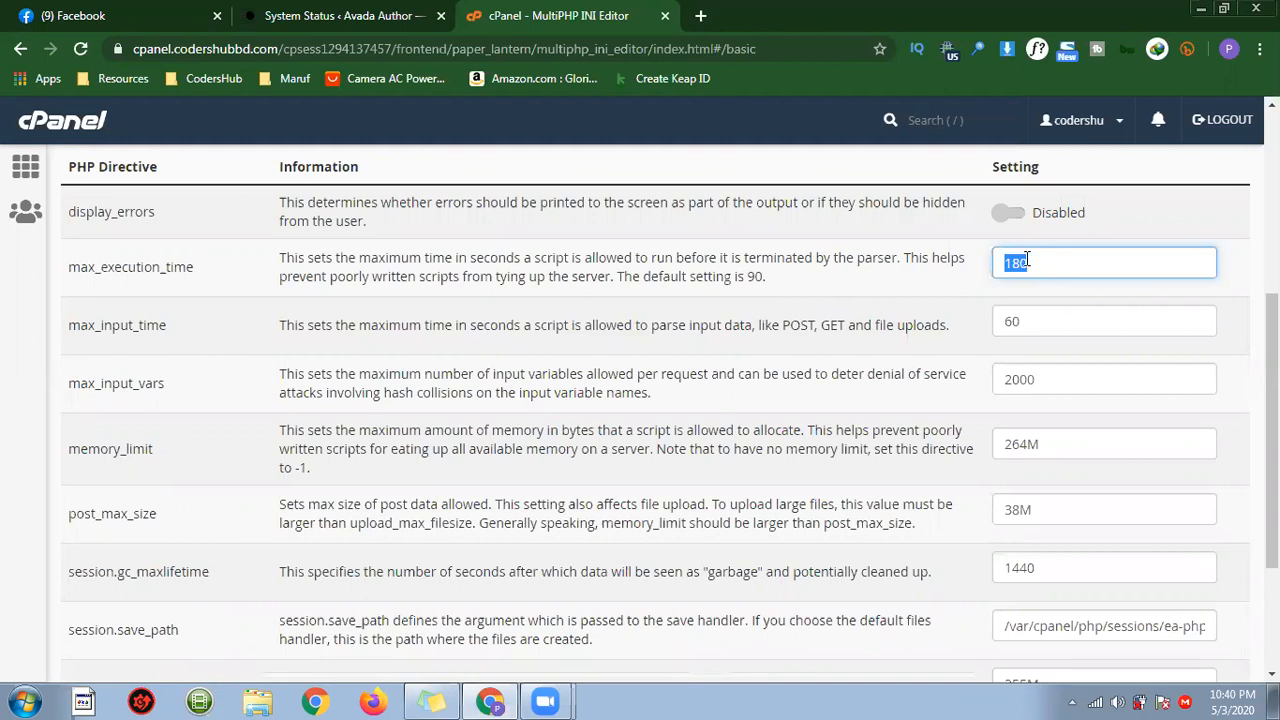
Read the max_execution_time description in cPanel, including its time unit and default setting.
{"action": "left_click", "coordinate": [390, 12]}
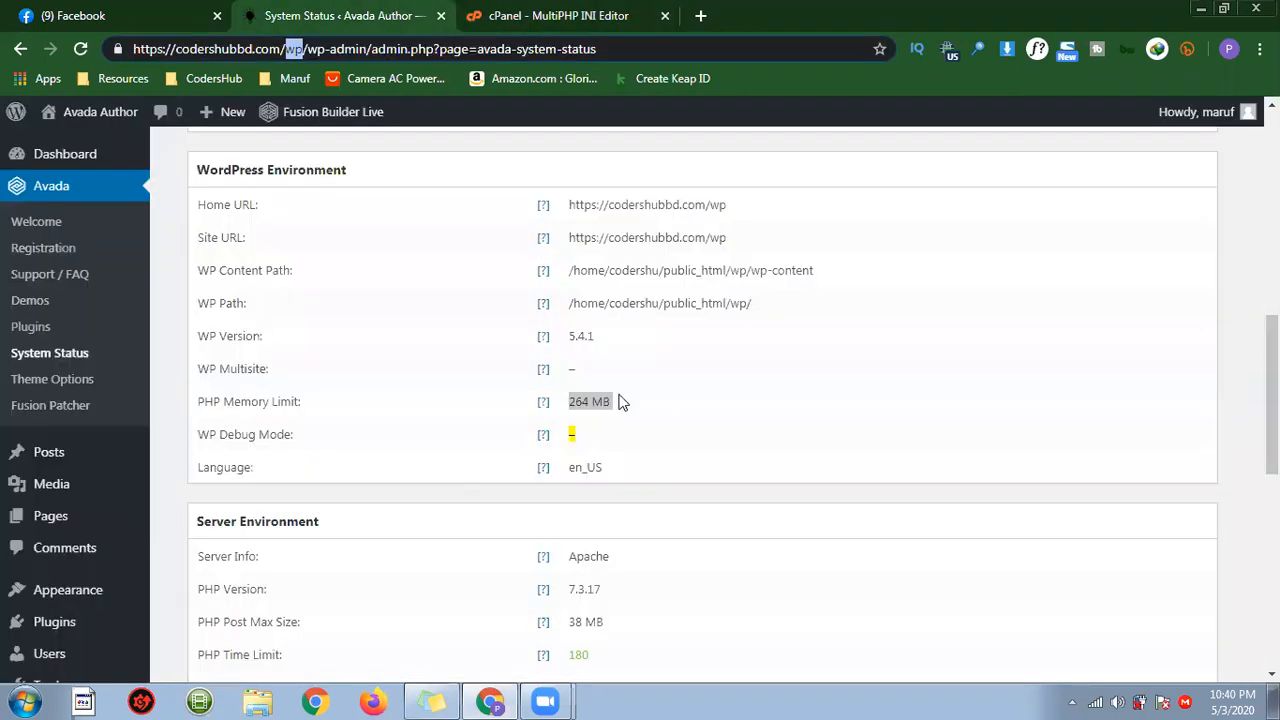
{"action": "left_click", "coordinate": [487, 12]}
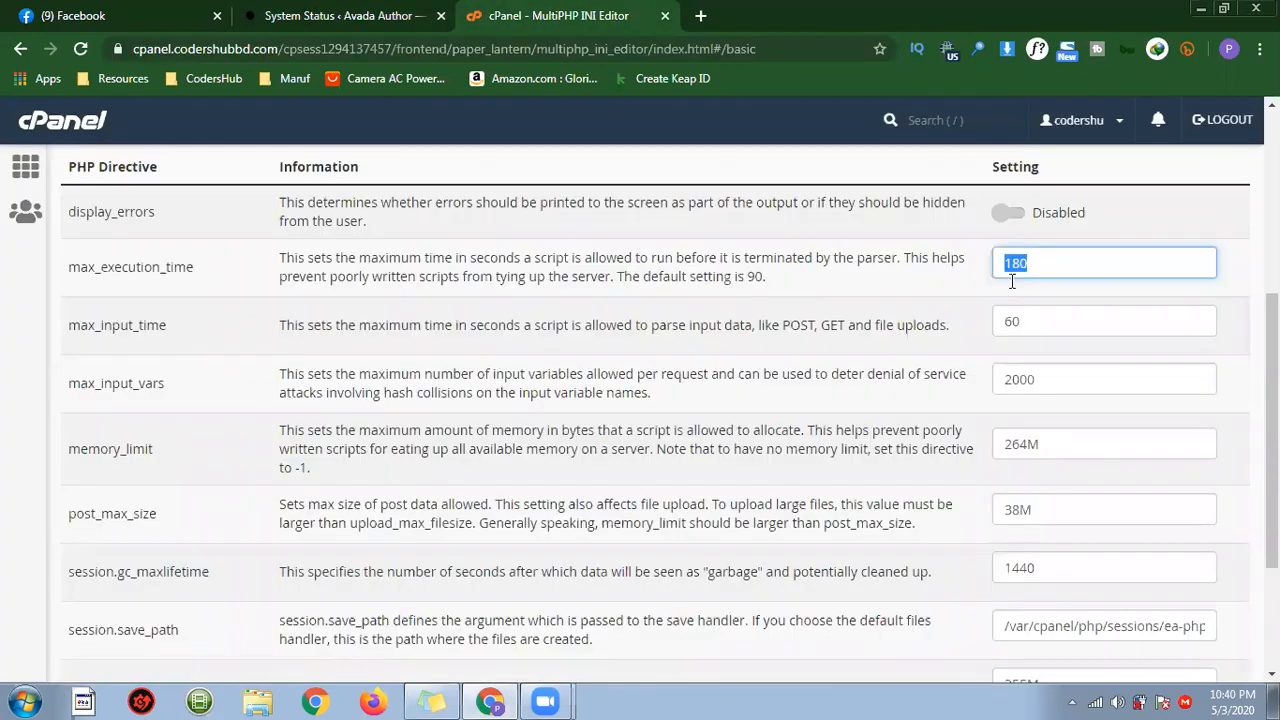
{"action": "left_click_drag", "start_coordinate": [117, 267], "coordinate": [200, 275]}
{"action": "left_click_drag", "start_coordinate": [324, 260], "coordinate": [470, 275]}
{"action": "left_click", "coordinate": [570, 274]}
{"action": "left_click_drag", "start_coordinate": [360, 258], "coordinate": [422, 262]}
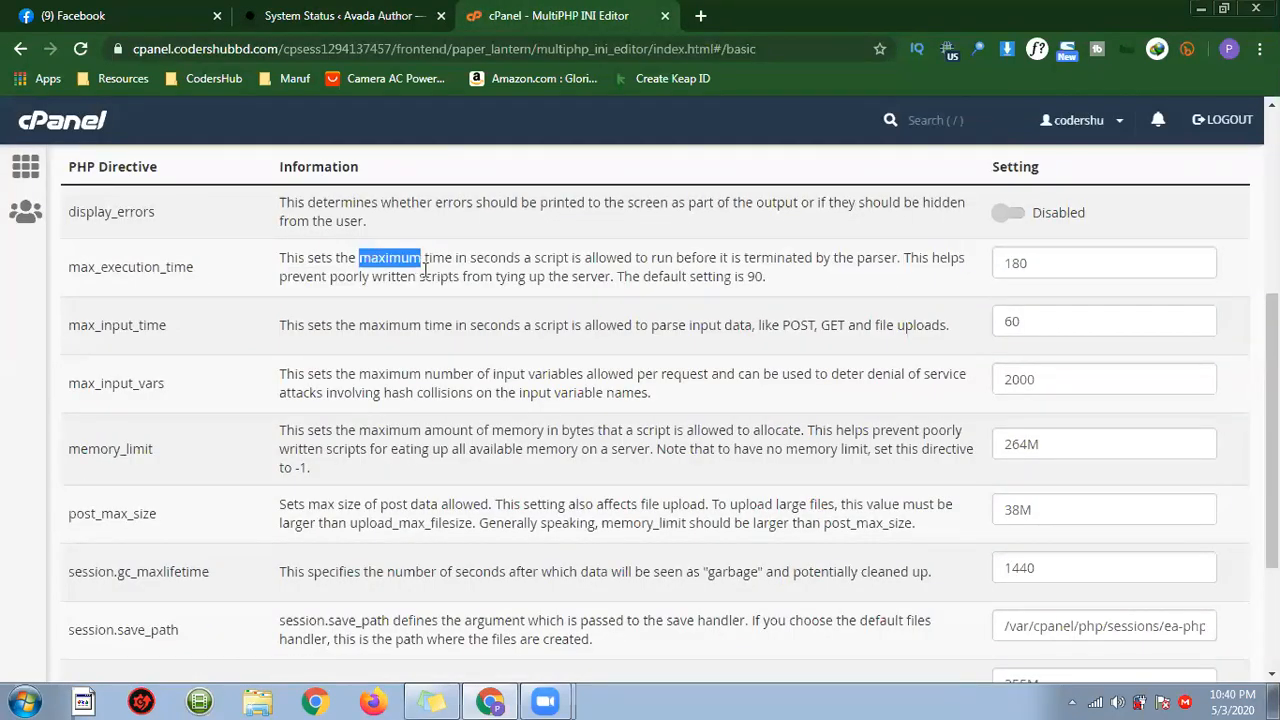
{"action": "left_click", "coordinate": [330, 264]}
{"action": "left_click_drag", "start_coordinate": [279, 257], "coordinate": [765, 279]}
{"action": "double_click", "coordinate": [494, 257]}
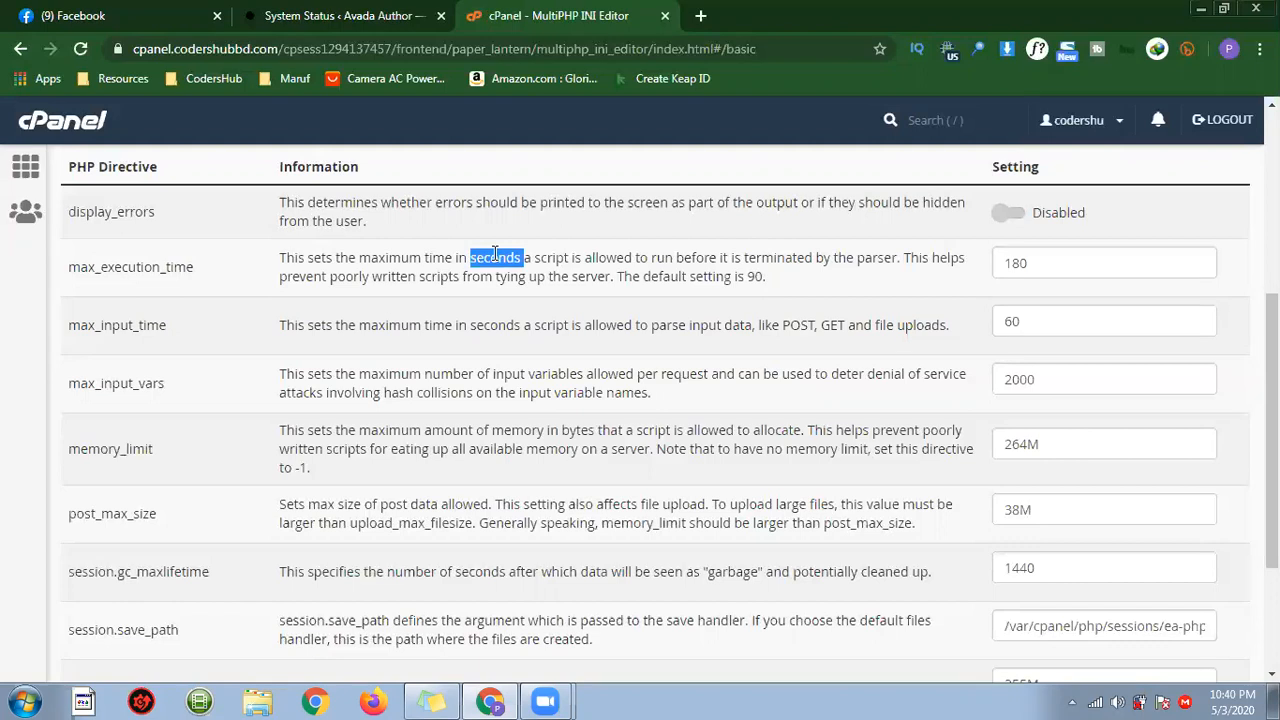
{"action": "left_click", "coordinate": [581, 262]}
{"action": "left_click_drag", "start_coordinate": [492, 257], "coordinate": [619, 279]}
{"action": "left_click", "coordinate": [744, 298]}
{"action": "double_click", "coordinate": [755, 277]}
{"action": "left_click_drag", "start_coordinate": [785, 284], "coordinate": [645, 263]}
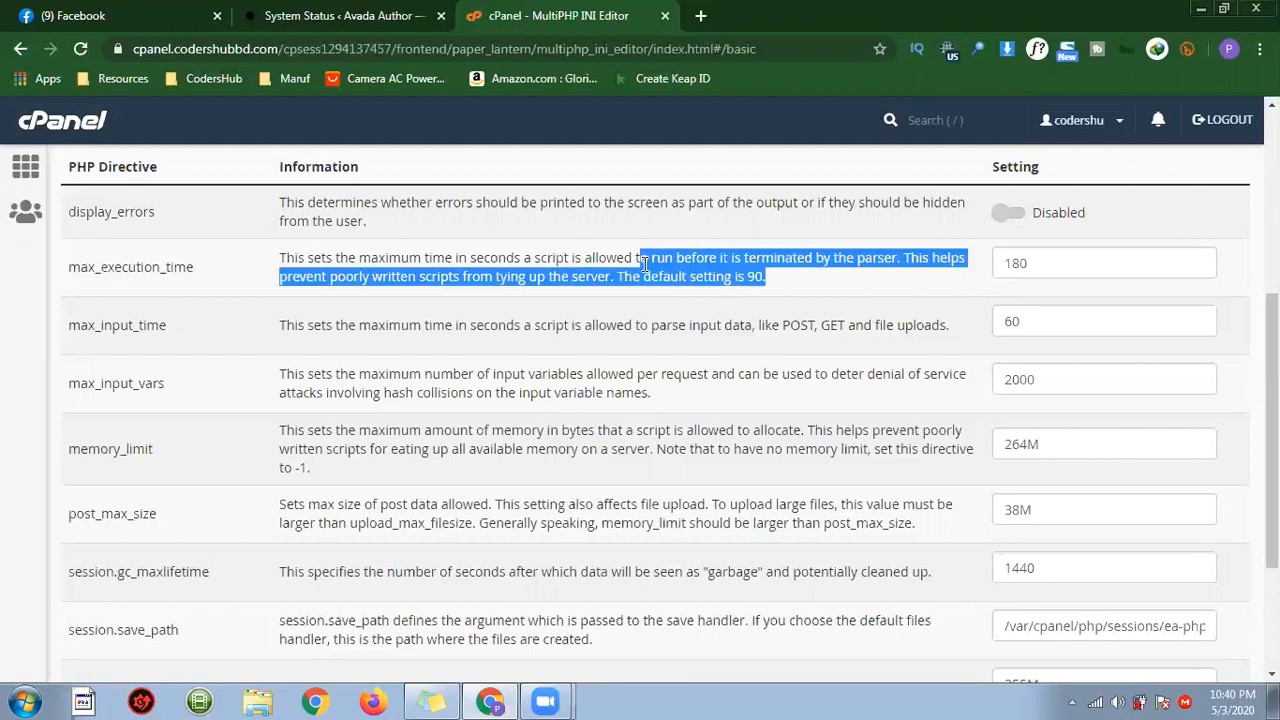
Check the Home URL entry on Avada's System Status page and return to the max_execution_time value in cPanel.
{"action": "left_click", "coordinate": [390, 10]}
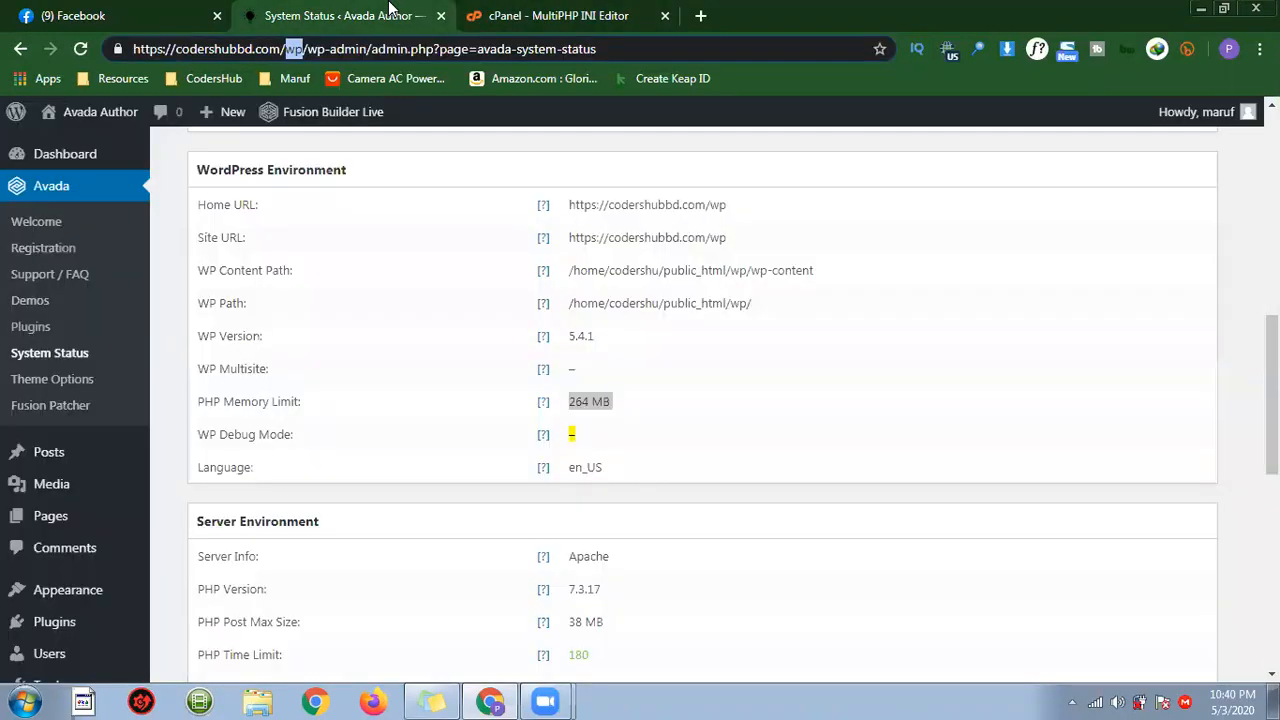
{"action": "double_click", "coordinate": [240, 204]}
{"action": "left_click_drag", "start_coordinate": [298, 214], "coordinate": [200, 209]}
{"action": "left_click", "coordinate": [208, 208]}
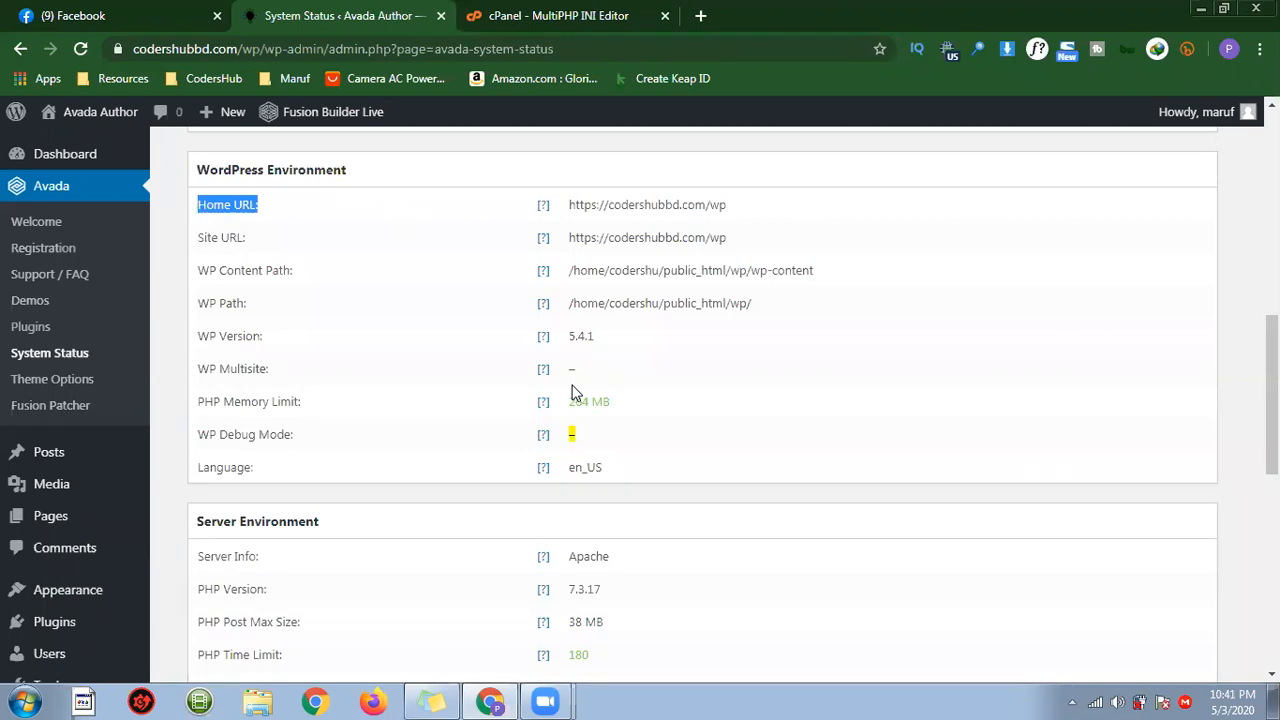
{"action": "left_click", "coordinate": [545, 15]}
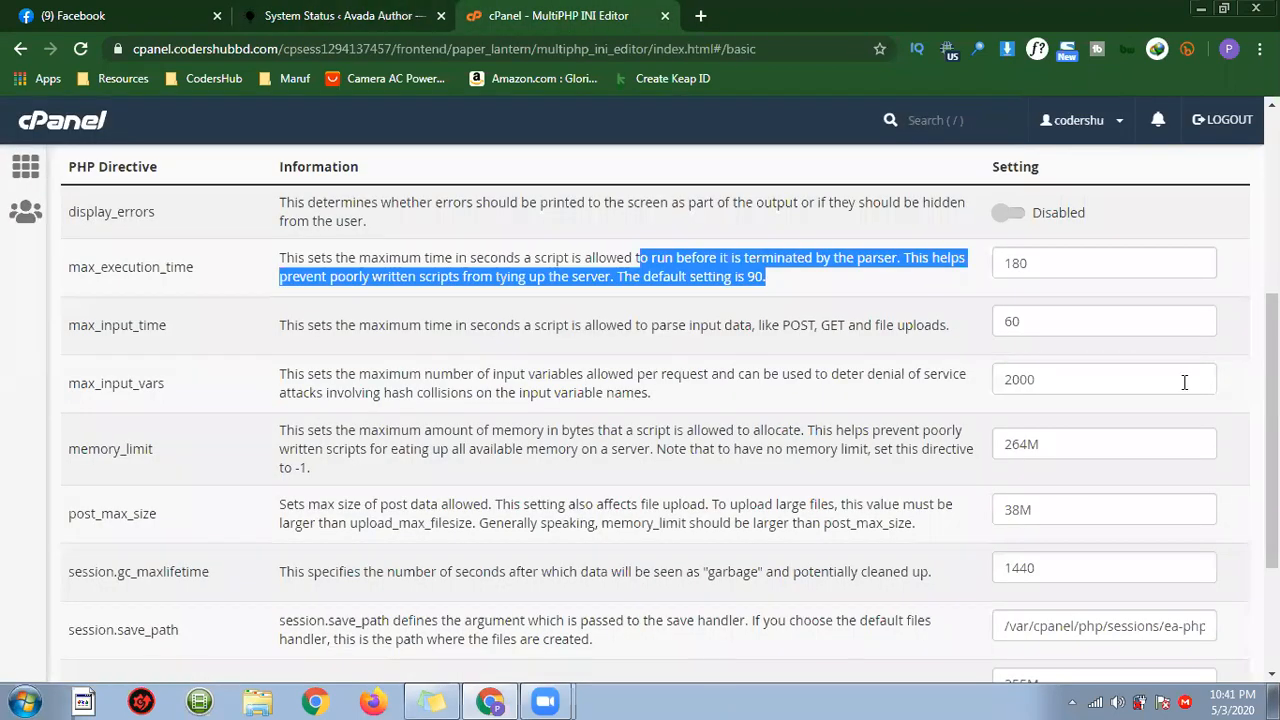
{"action": "left_click", "coordinate": [1077, 277]}
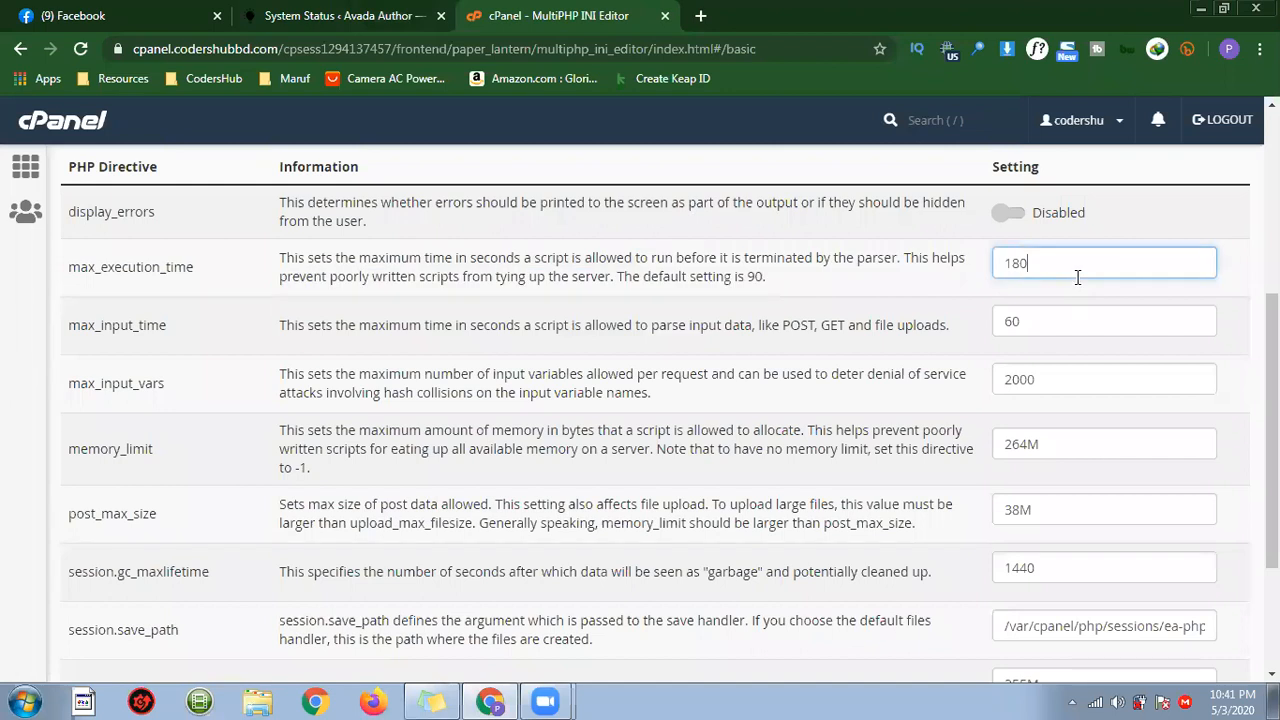
Check the PHP Memory Limit value on the System Status page and return to cPanel's PHP settings.
{"action": "left_click", "coordinate": [392, 12]}
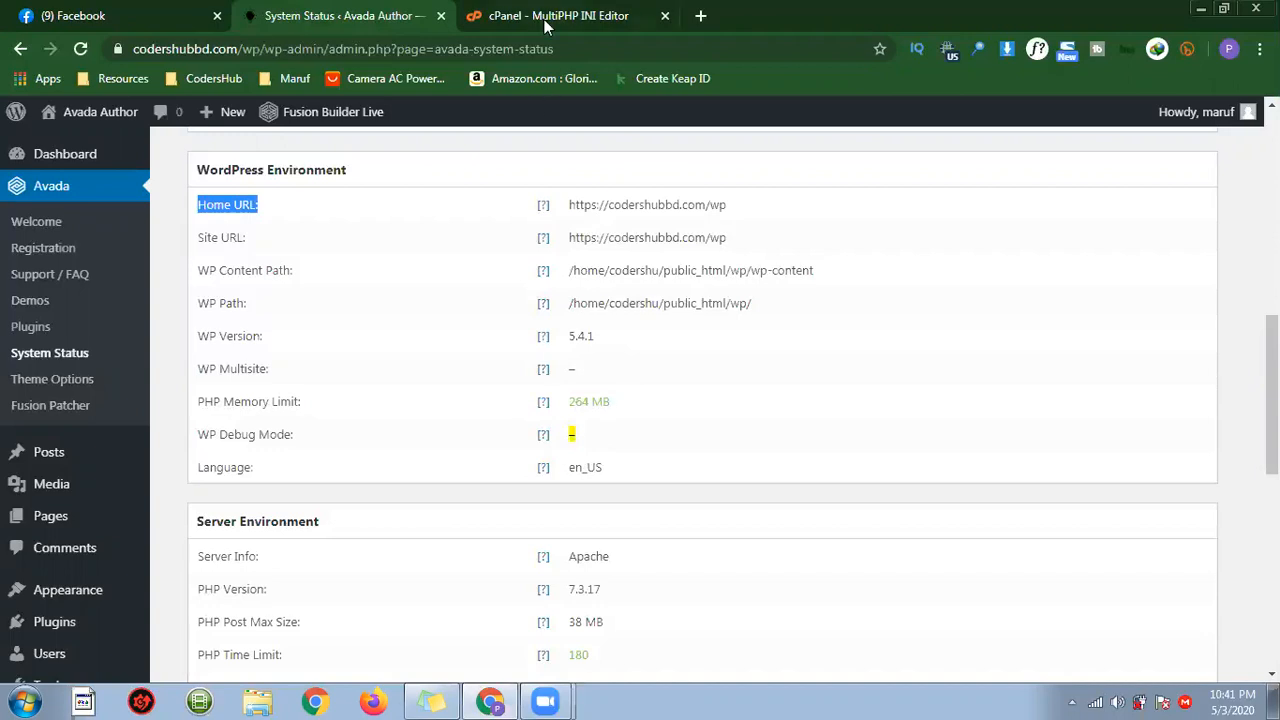
{"action": "left_click", "coordinate": [596, 395]}
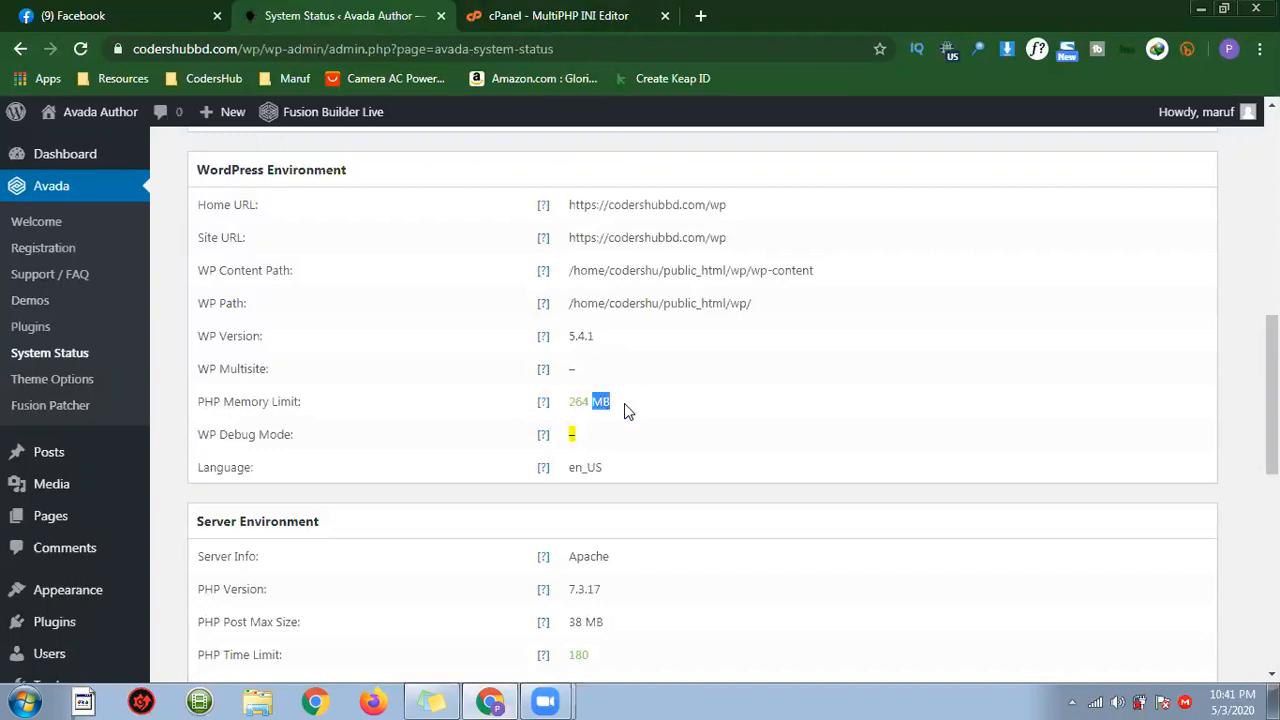
{"action": "double_click", "coordinate": [578, 401]}
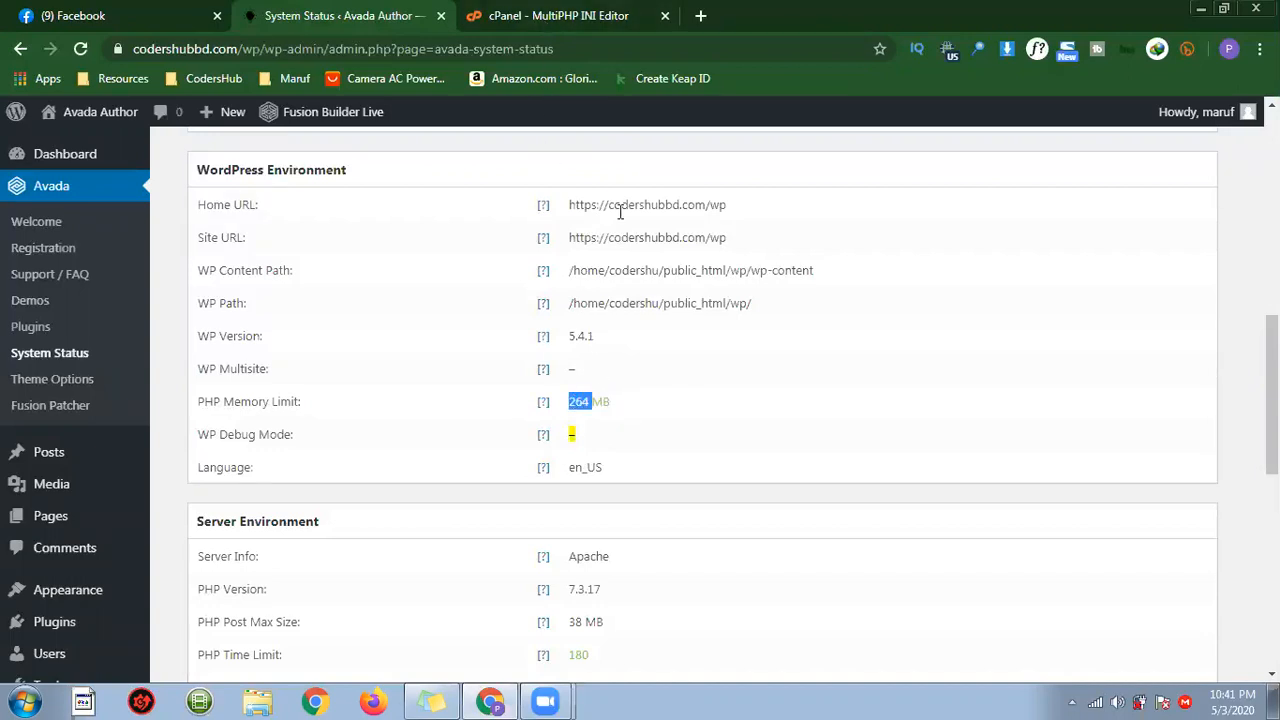
{"action": "left_click", "coordinate": [598, 12]}
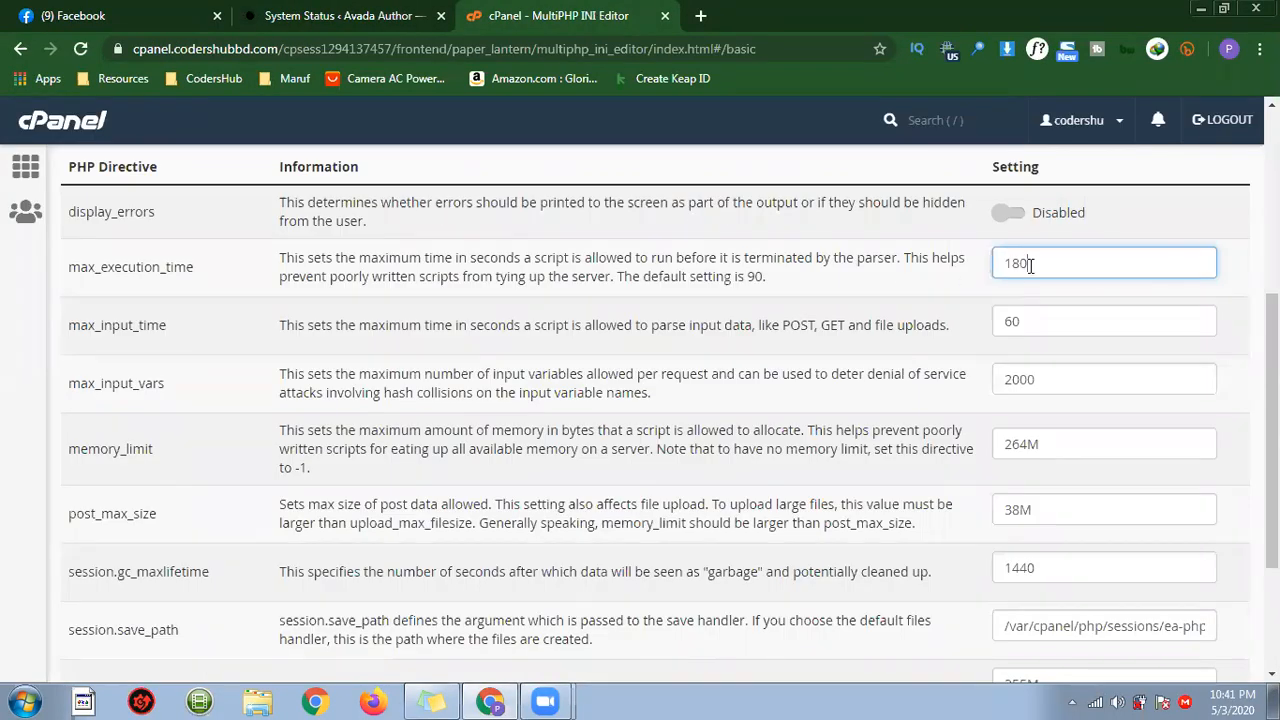
{"action": "left_click", "coordinate": [313, 12]}
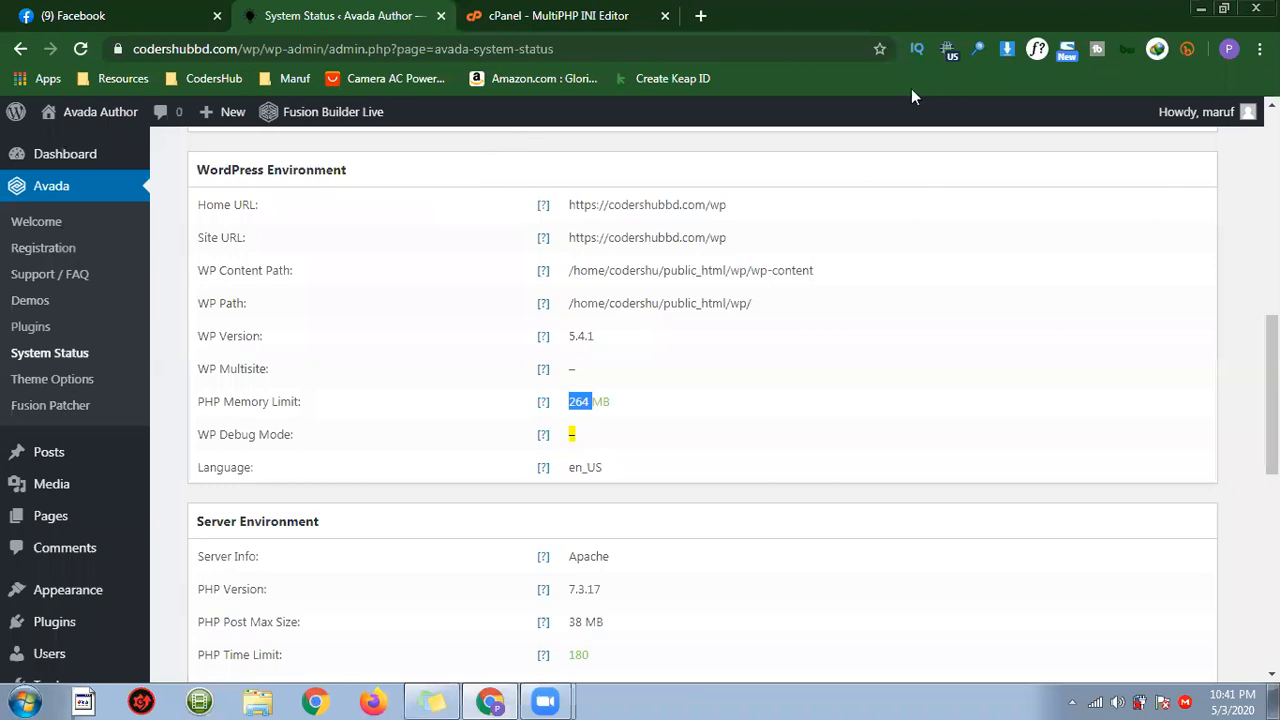
{"action": "left_click", "coordinate": [946, 50]}
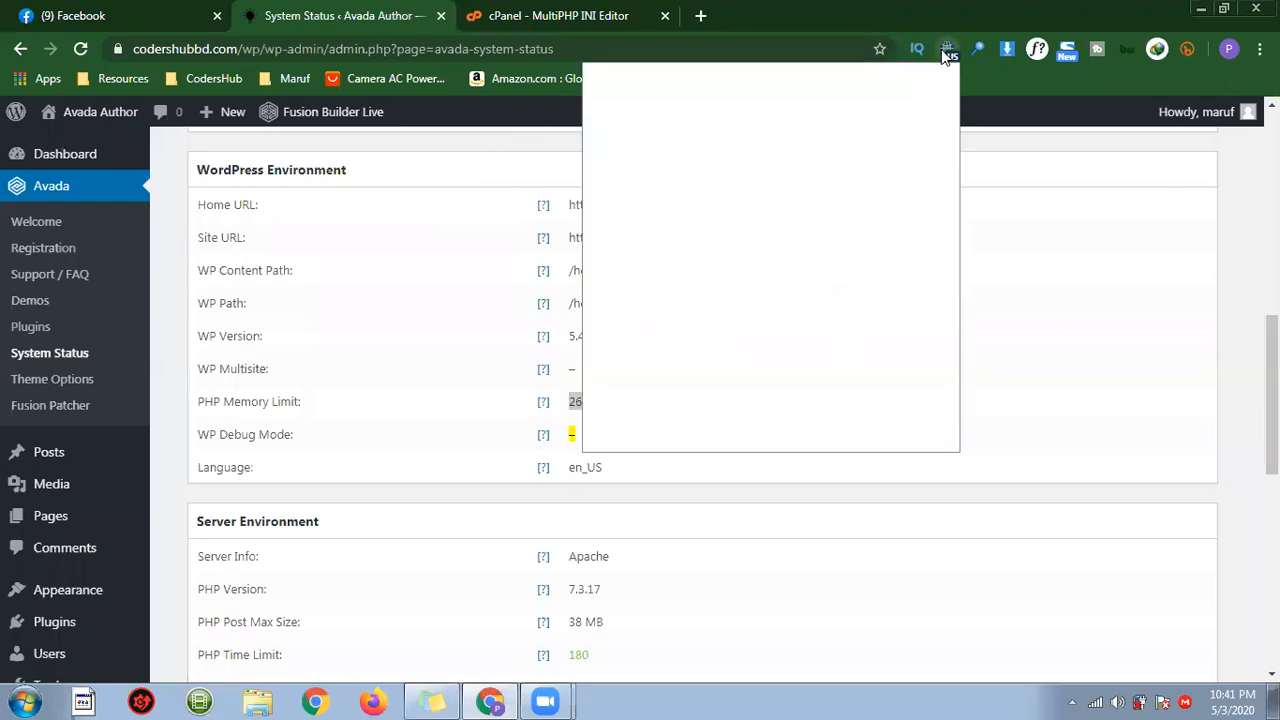
{"action": "left_click", "coordinate": [979, 273]}
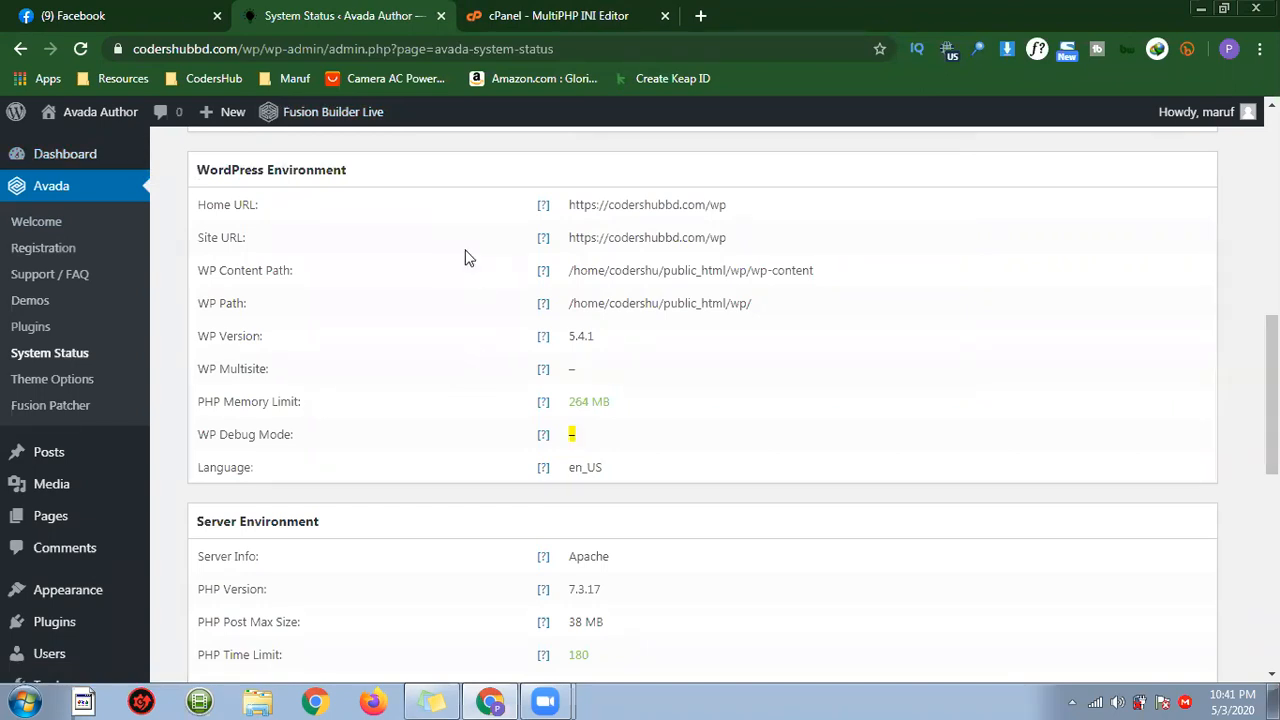
{"action": "scroll", "coordinate": [871, 426], "scroll_direction": "up", "scroll_amount": 3}
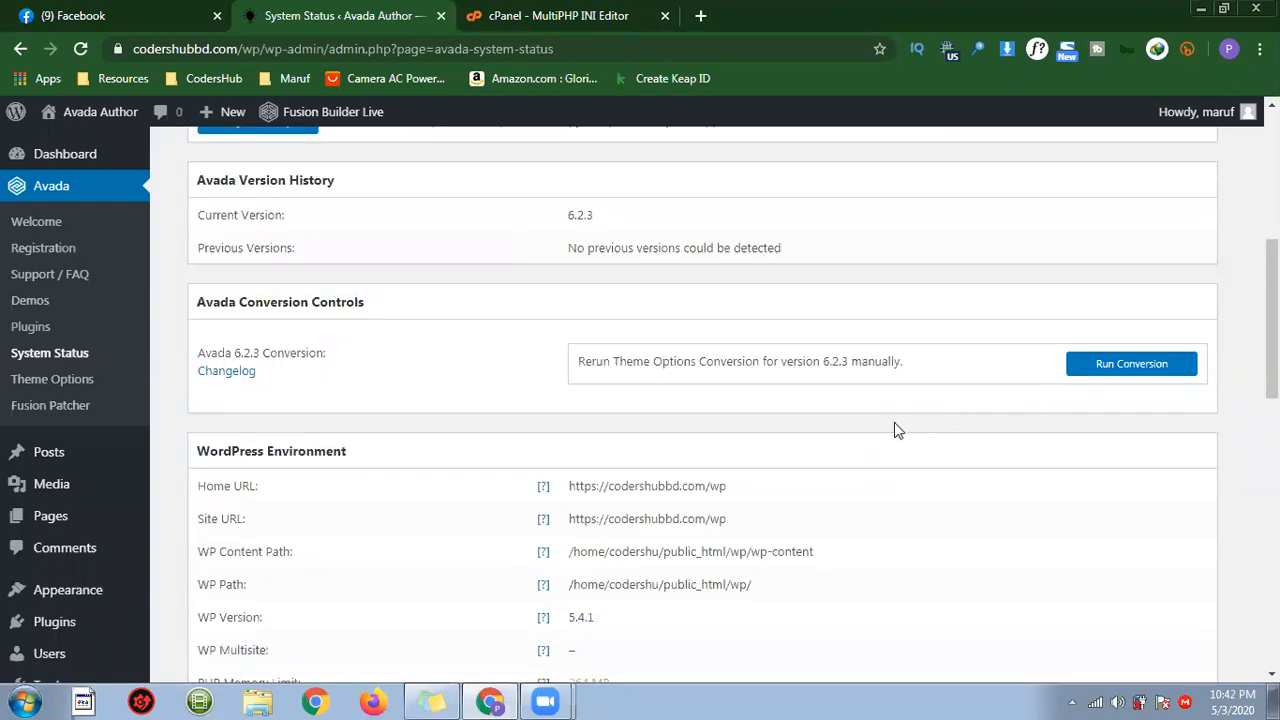
{"action": "scroll", "coordinate": [894, 431], "scroll_direction": "down", "scroll_amount": 3}
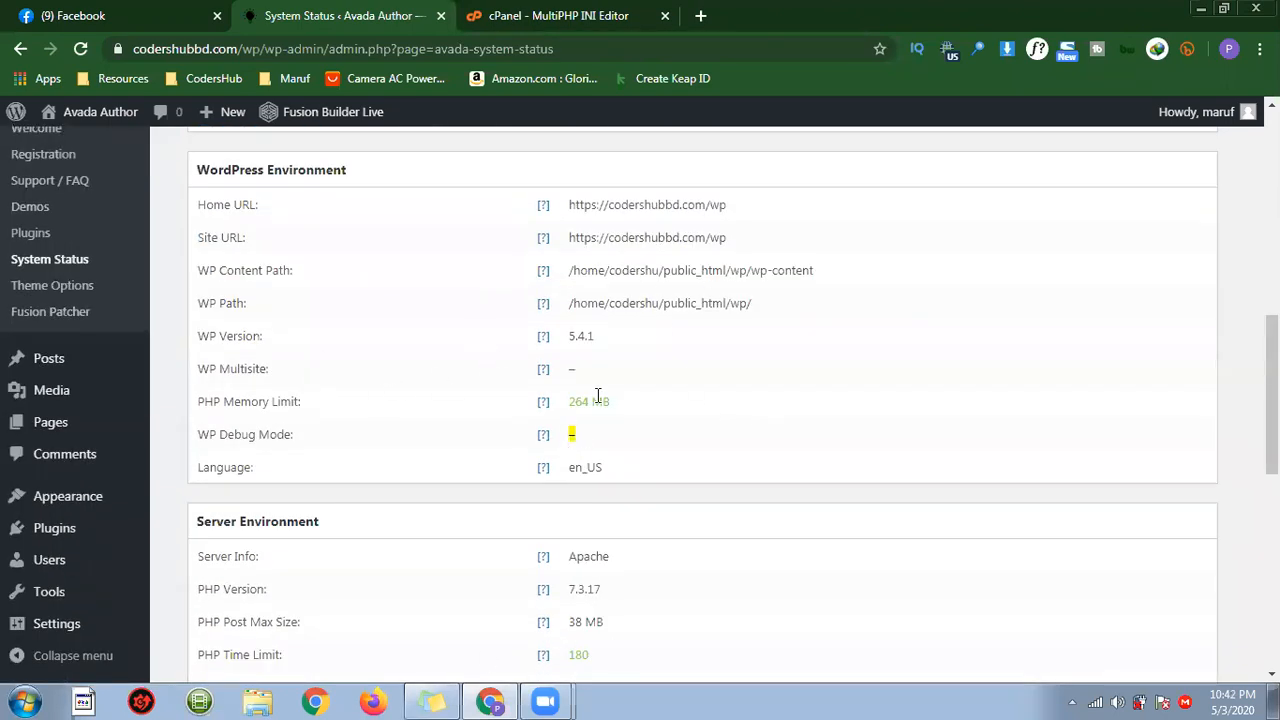
Match the PHP Memory Limit entry in System Status with the memory_limit directive in cPanel.
{"action": "left_click", "coordinate": [537, 12]}
{"action": "double_click", "coordinate": [171, 259]}
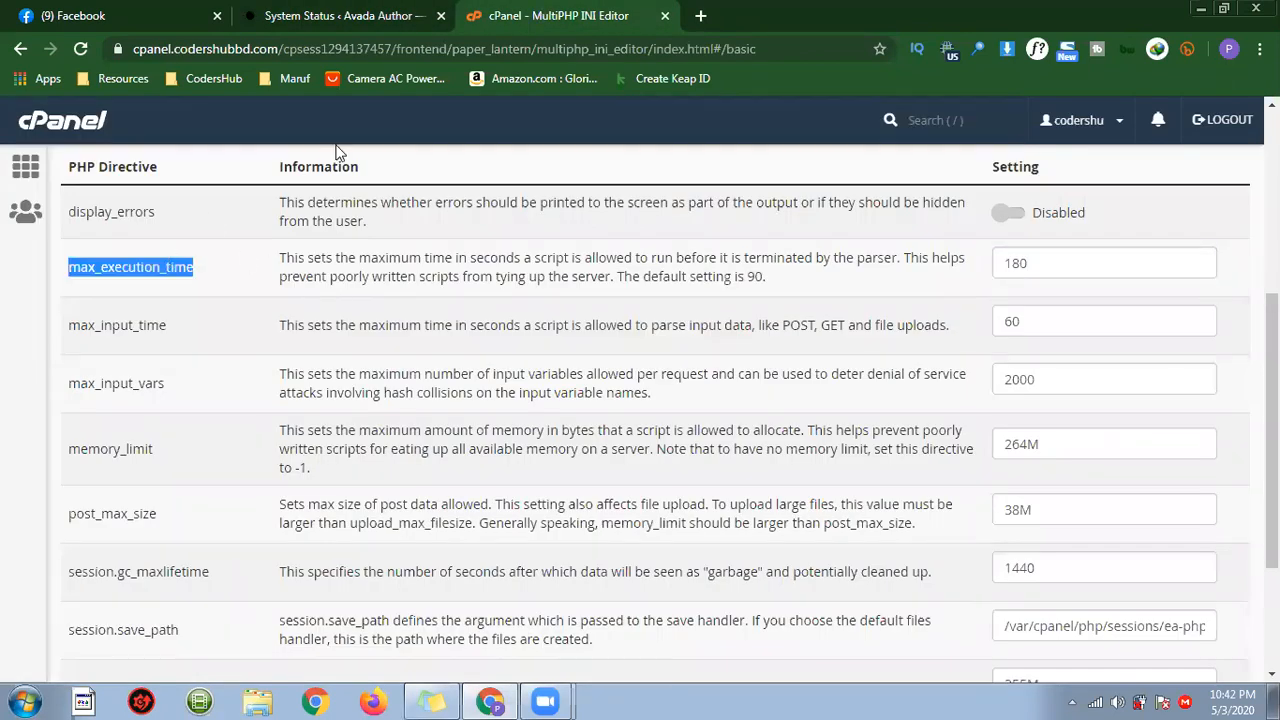
{"action": "left_click", "coordinate": [418, 12]}
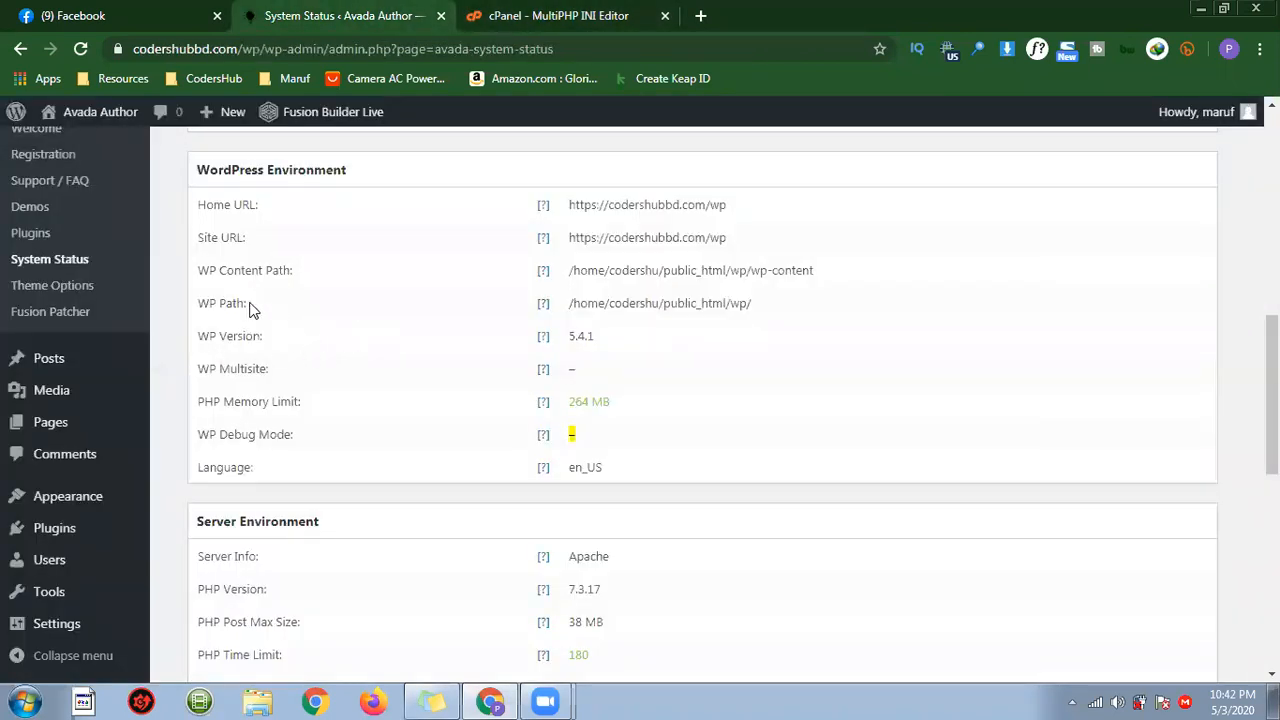
{"action": "double_click", "coordinate": [262, 401]}
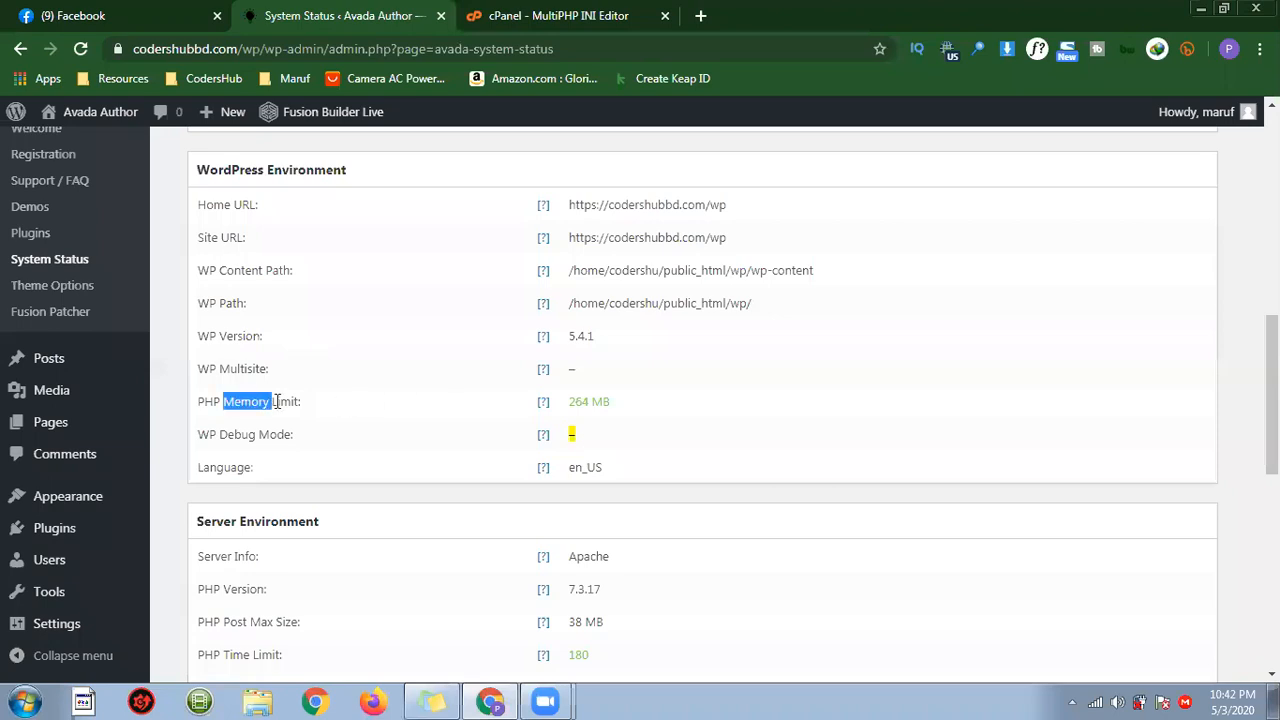
{"action": "left_click", "coordinate": [634, 10]}
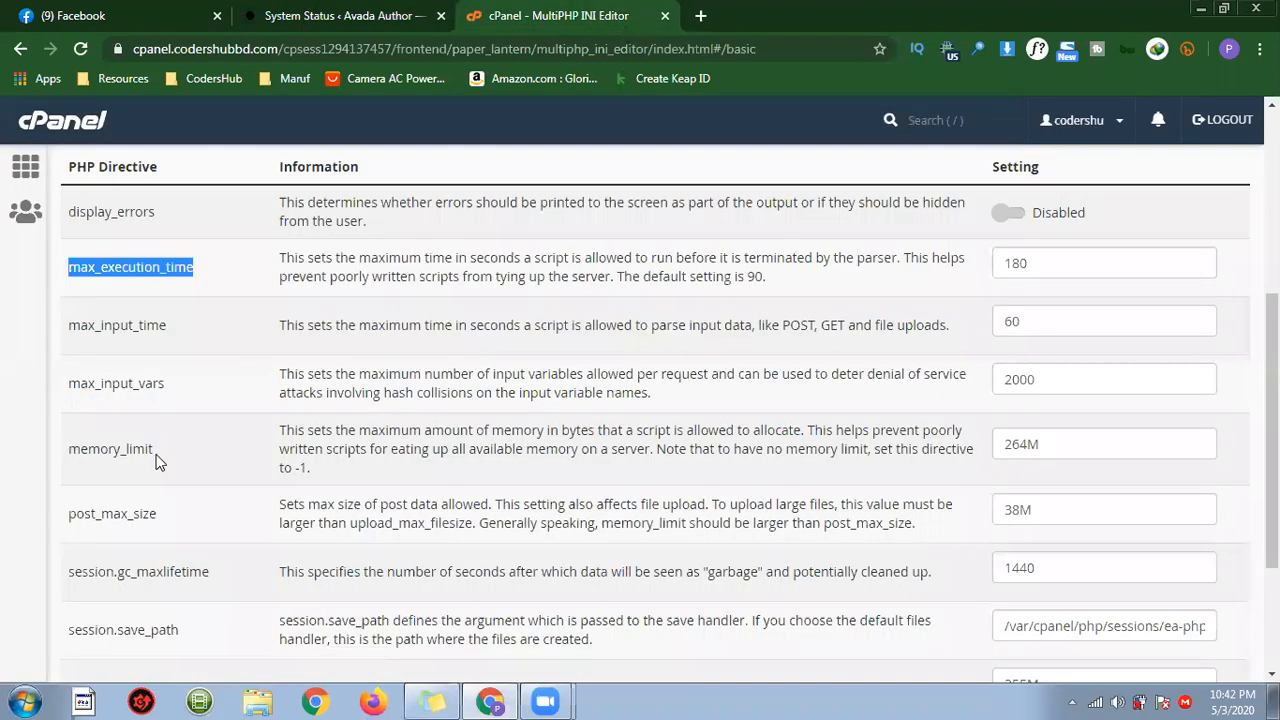
{"action": "scroll", "coordinate": [157, 461], "scroll_direction": "down", "scroll_amount": 1}
{"action": "double_click", "coordinate": [120, 360]}
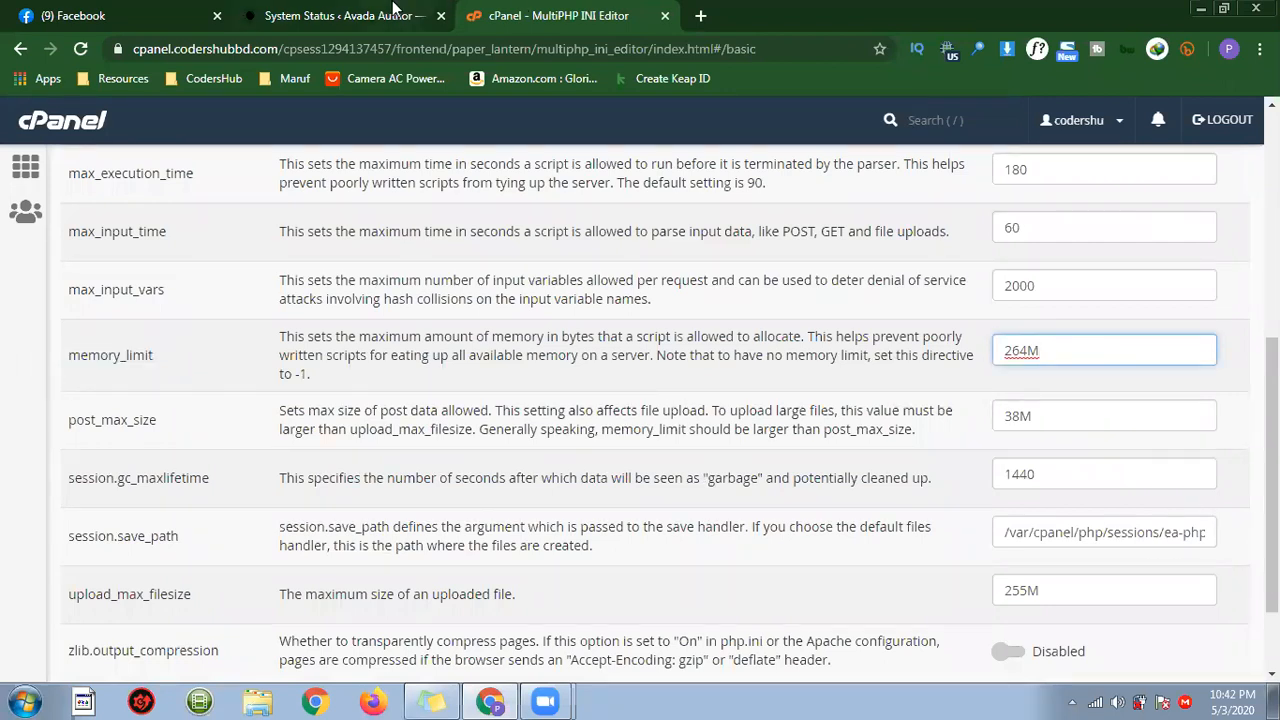
Examine the upload_max_filesize directive and its setting near the end of the PHP directive list.
{"action": "left_click", "coordinate": [449, 10]}
{"action": "left_click", "coordinate": [531, 14]}
{"action": "scroll", "coordinate": [1057, 468], "scroll_direction": "down", "scroll_amount": 2}
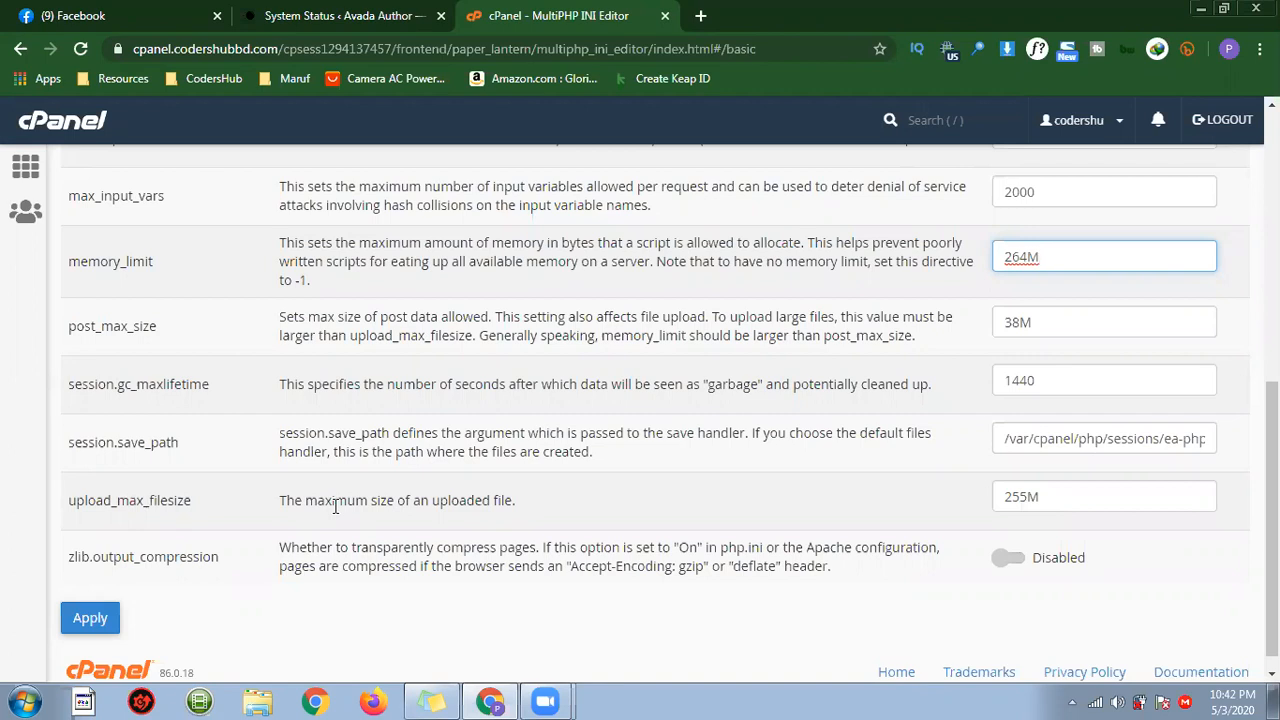
{"action": "left_click", "coordinate": [1027, 497]}
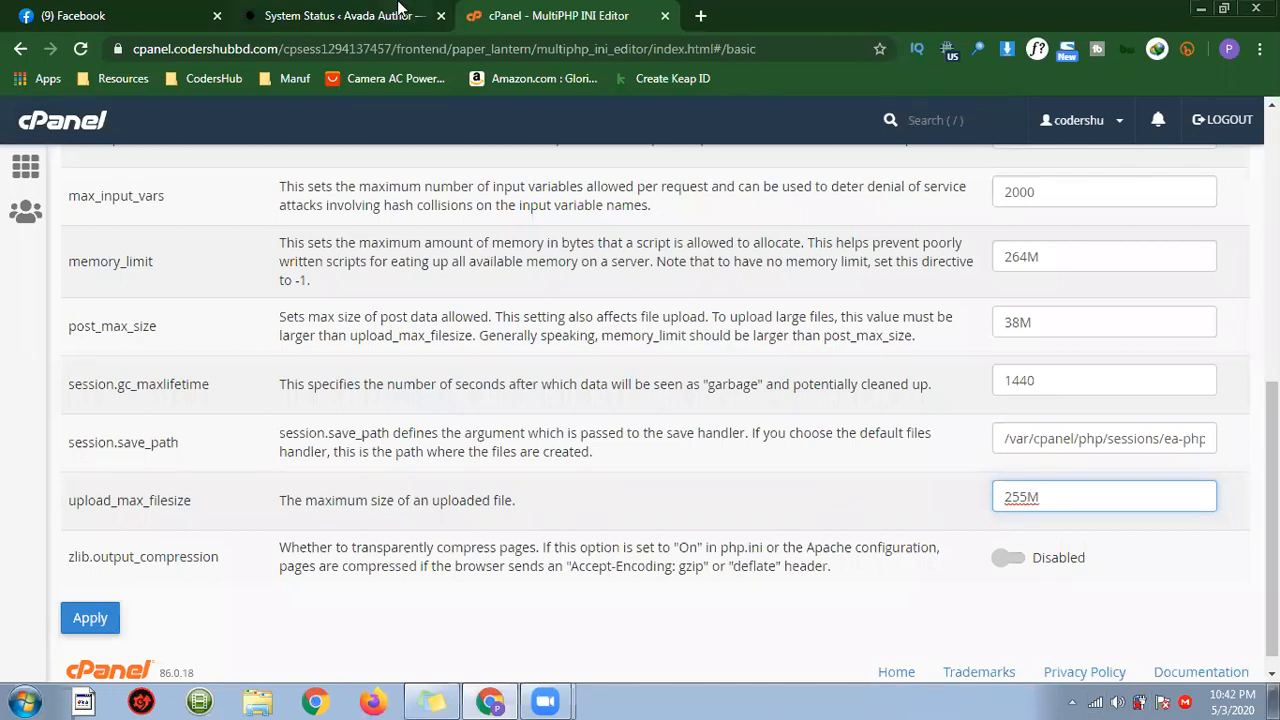
Review WP Debug Mode and the Server Environment in System Status, and compare PHP Post Max Size with cPanel's PHP settings.
{"action": "left_click", "coordinate": [400, 14]}
{"action": "left_click", "coordinate": [355, 438]}
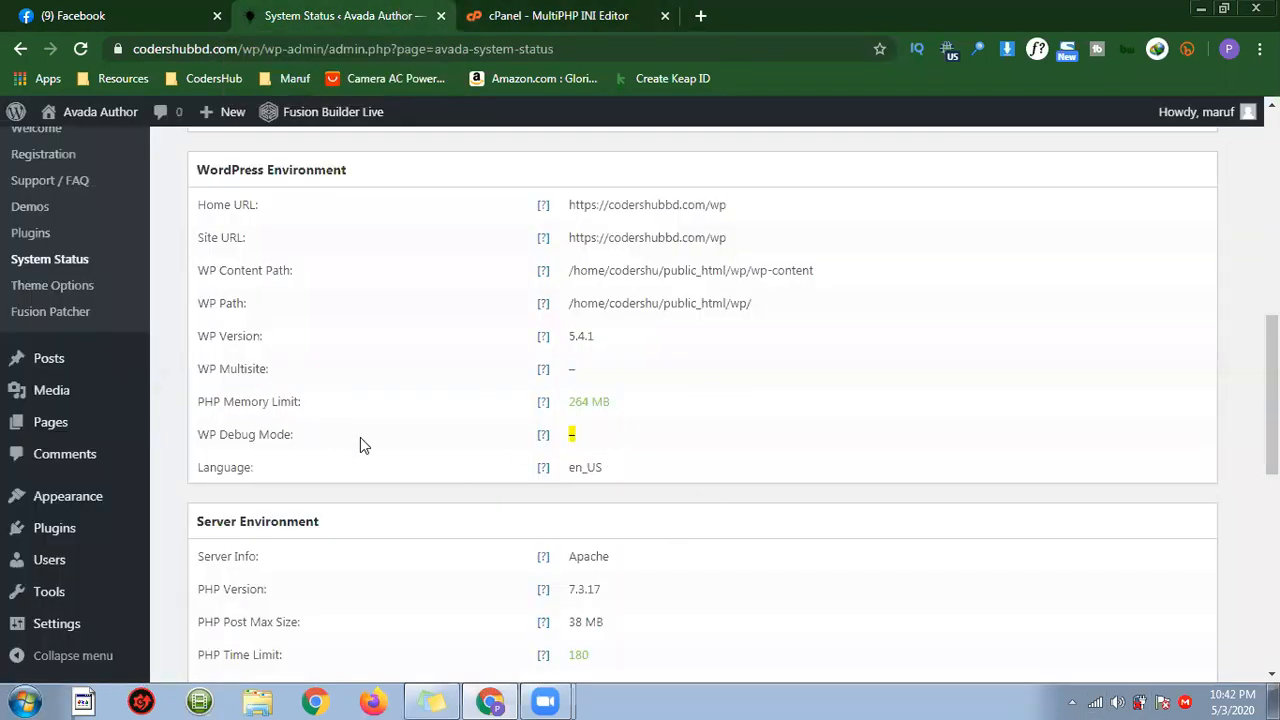
{"action": "left_click", "coordinate": [543, 434]}
{"action": "scroll", "coordinate": [608, 400], "scroll_direction": "down", "scroll_amount": 1}
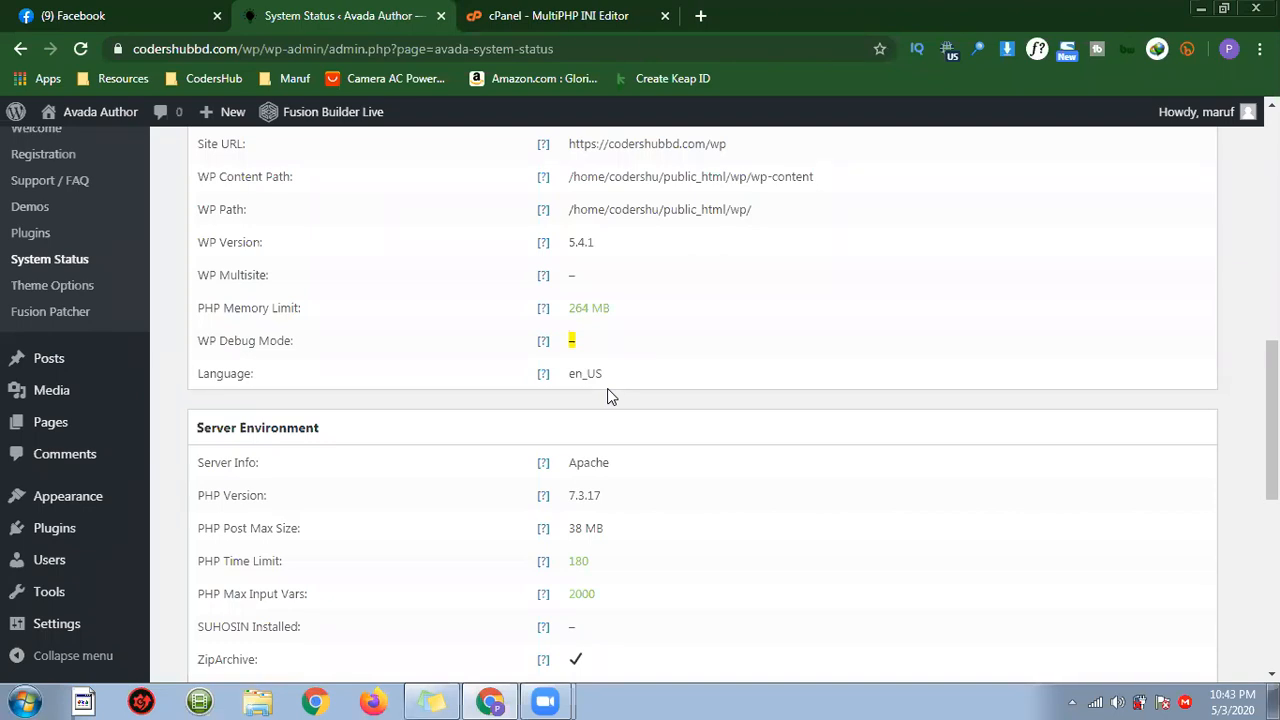
{"action": "scroll", "coordinate": [583, 416], "scroll_direction": "down", "scroll_amount": 1}
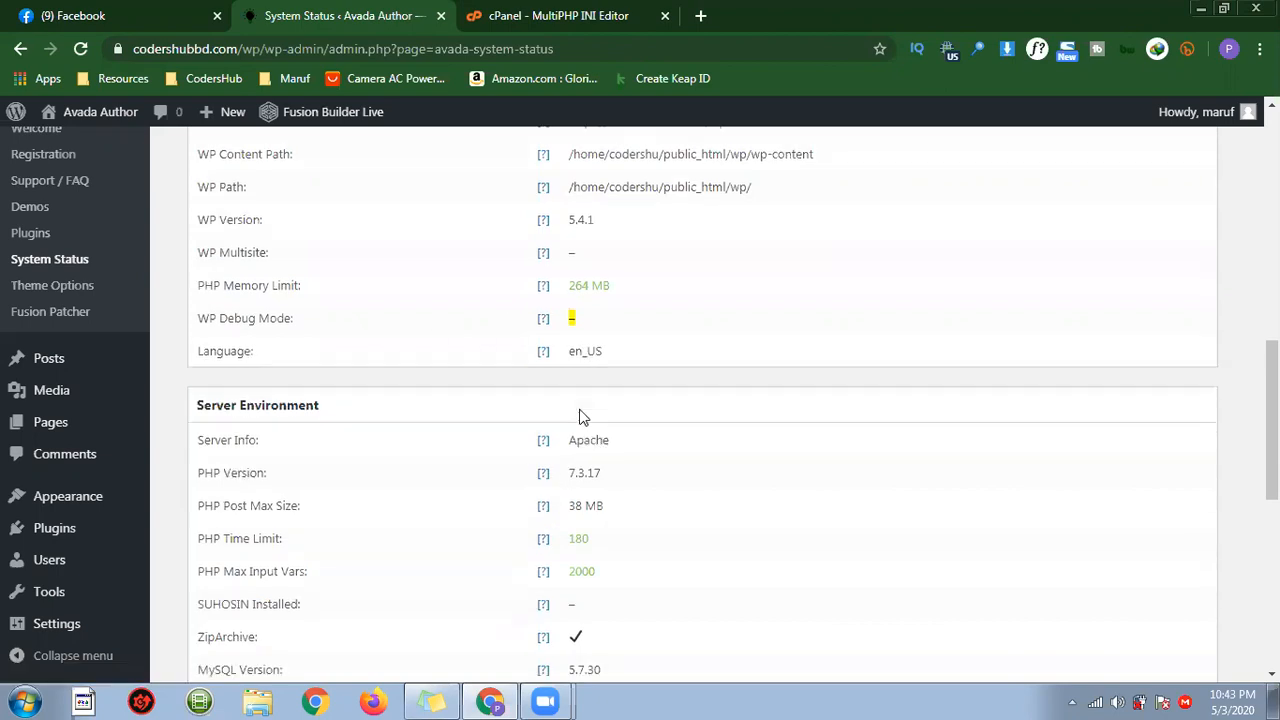
{"action": "scroll", "coordinate": [583, 416], "scroll_direction": "down", "scroll_amount": 2}
{"action": "scroll", "coordinate": [606, 334], "scroll_direction": "down", "scroll_amount": 1}
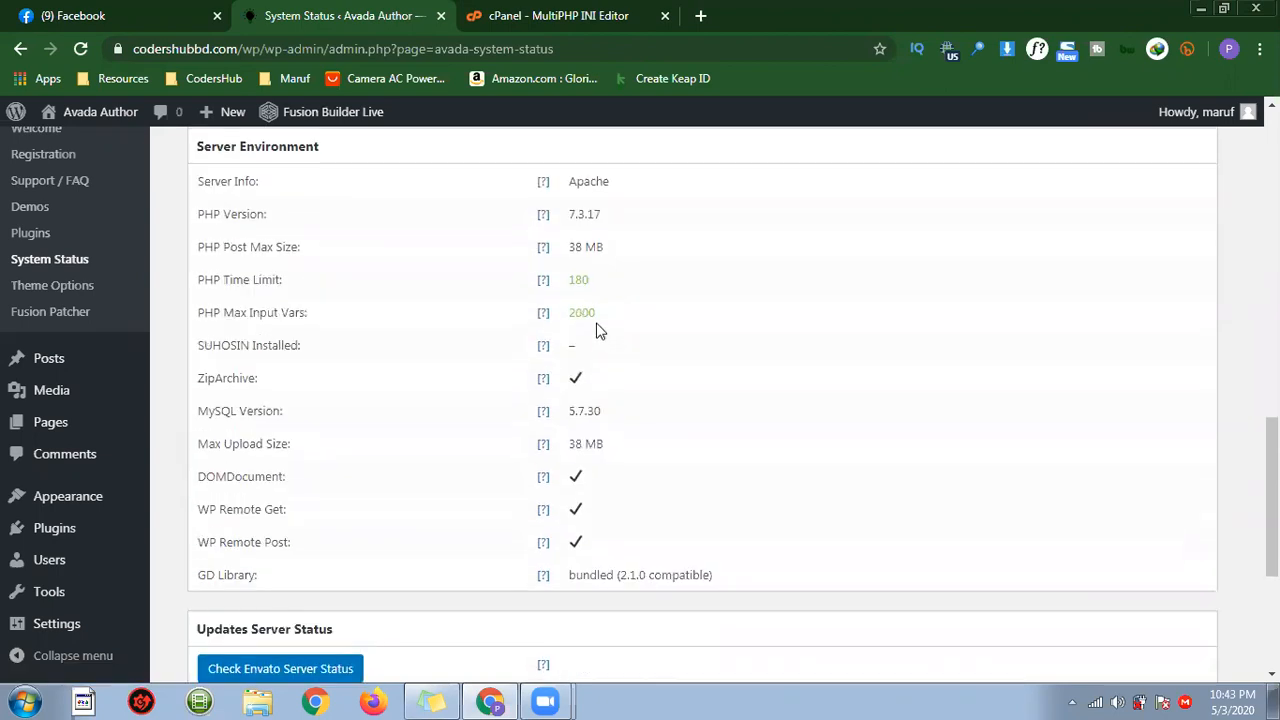
{"action": "left_click_drag", "start_coordinate": [251, 247], "coordinate": [269, 247]}
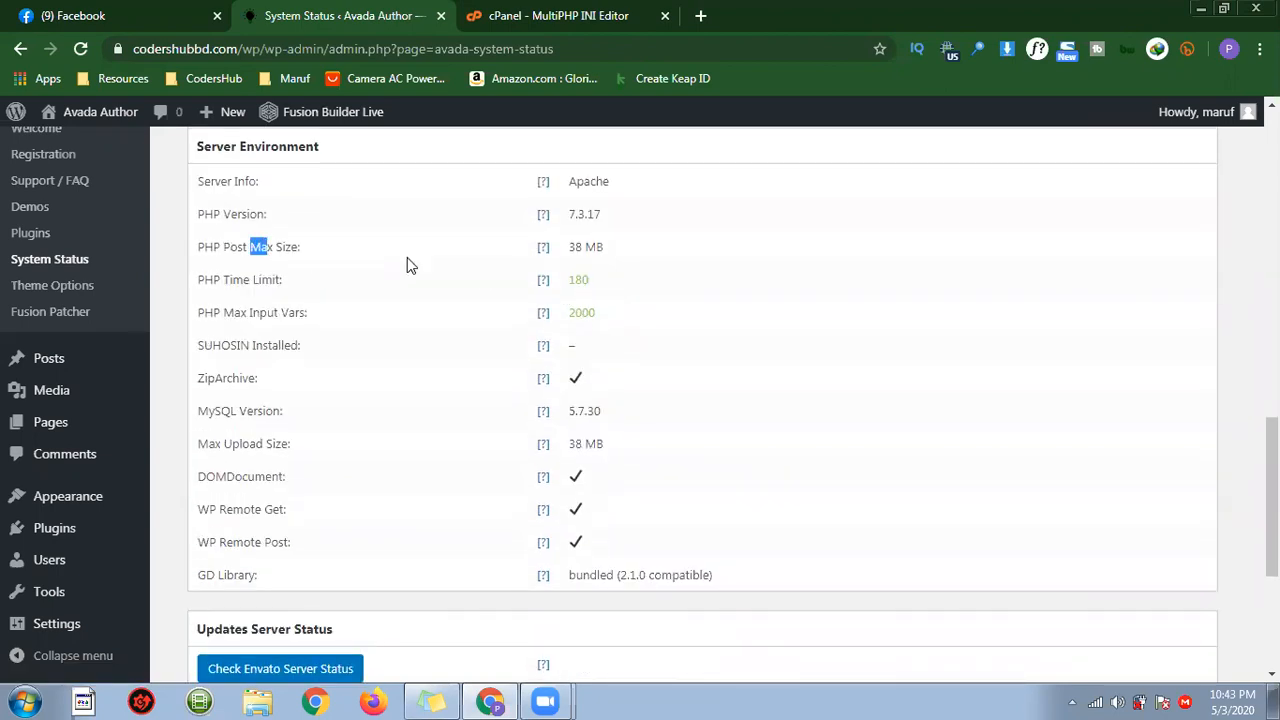
{"action": "double_click", "coordinate": [575, 247]}
{"action": "left_click", "coordinate": [543, 12]}
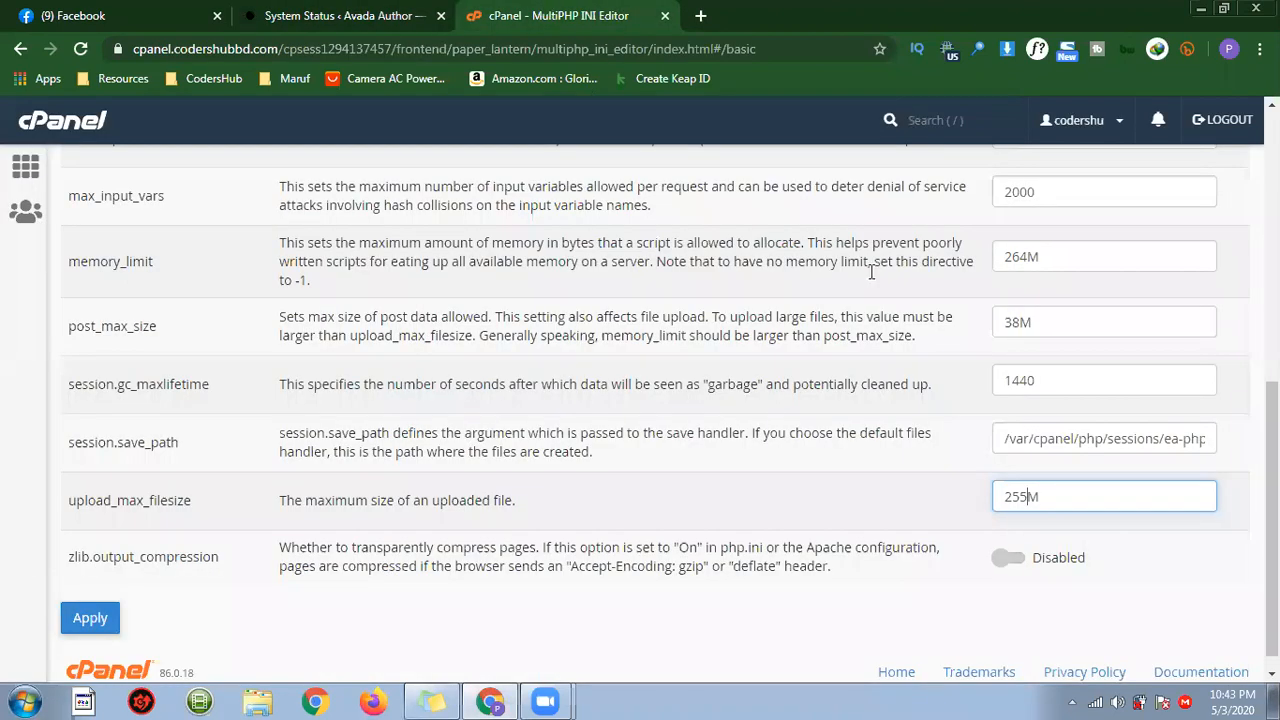
Check the PHP Post Max Size value on the System Status page and return to cPanel's PHP settings.
{"action": "left_click", "coordinate": [420, 14]}
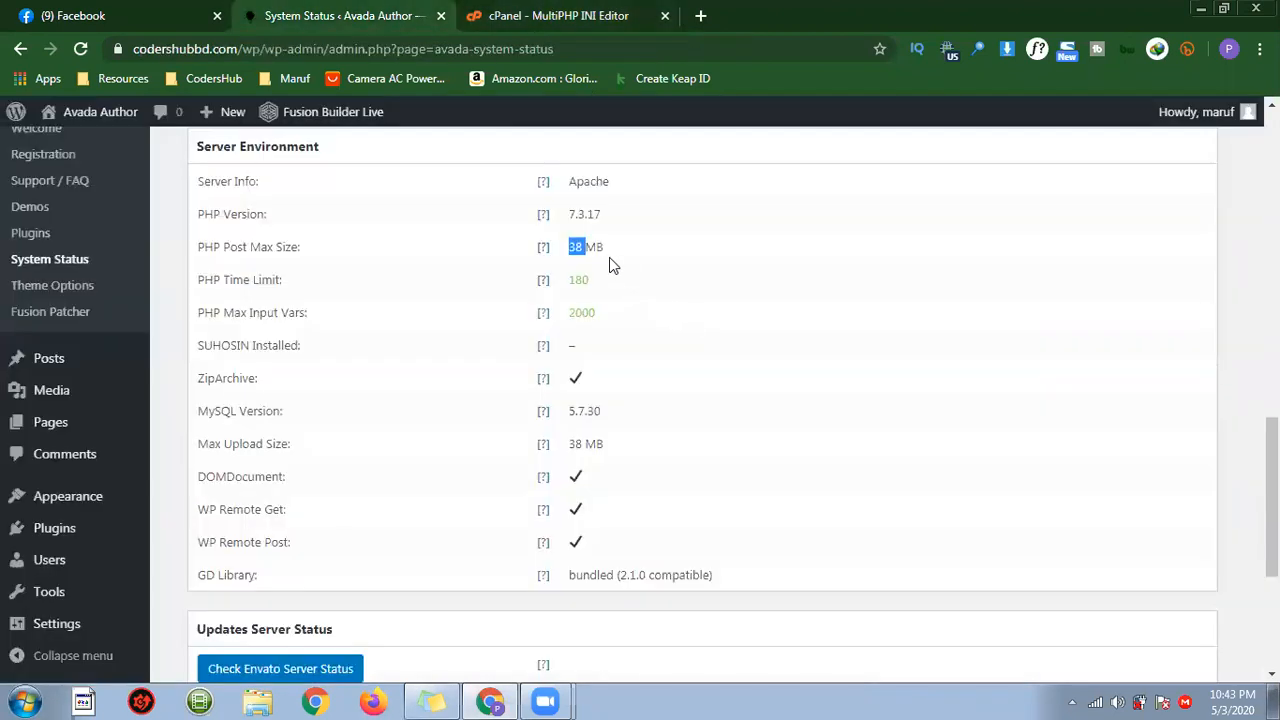
{"action": "double_click", "coordinate": [585, 251]}
{"action": "left_click", "coordinate": [577, 247]}
{"action": "triple_click", "coordinate": [577, 247]}
{"action": "left_click", "coordinate": [570, 12]}
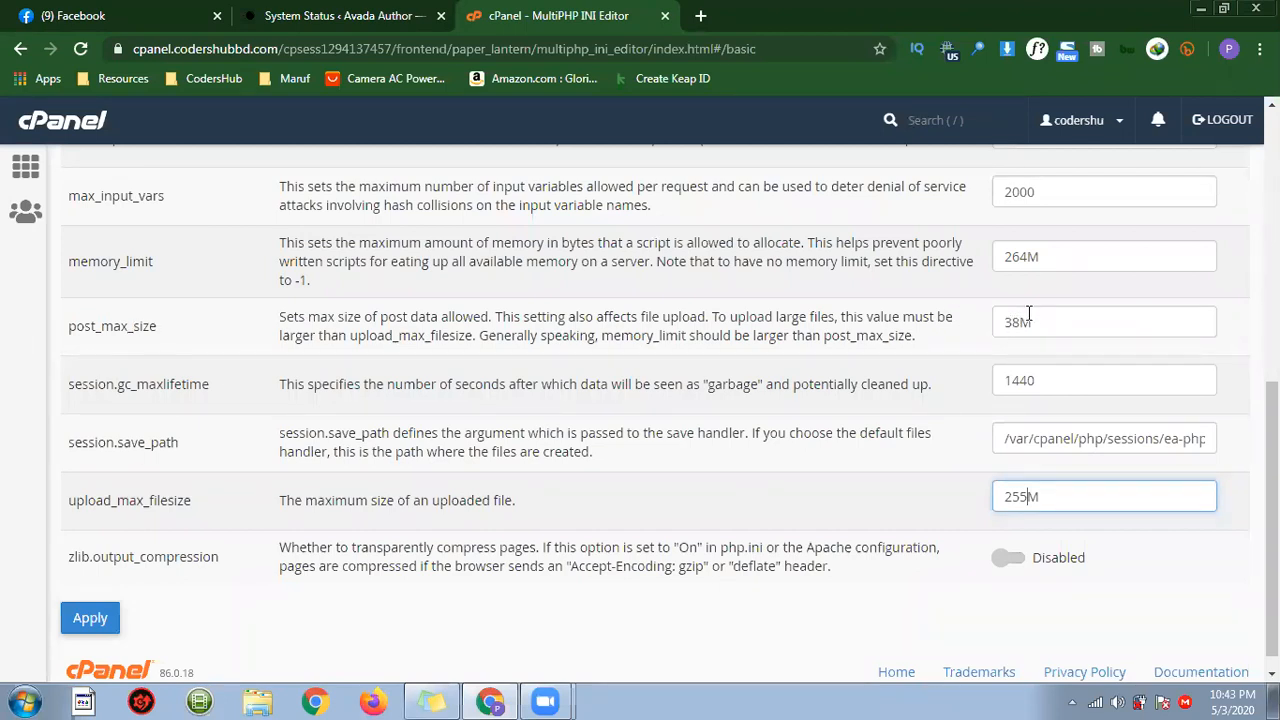
Set the post_max_size directive to 2M and apply the PHP settings.
{"action": "left_click_drag", "start_coordinate": [1021, 322], "coordinate": [1001, 322]}
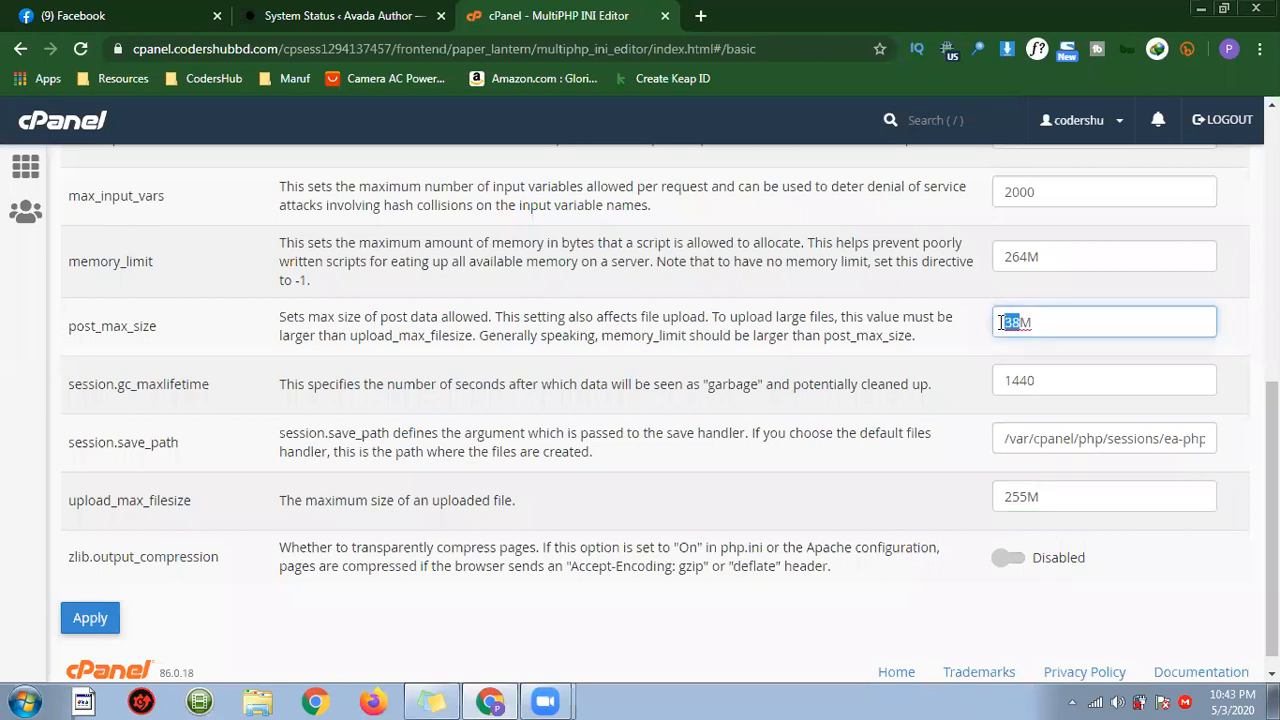
{"action": "type", "text": "2M"}
{"action": "left_click", "coordinate": [951, 335]}
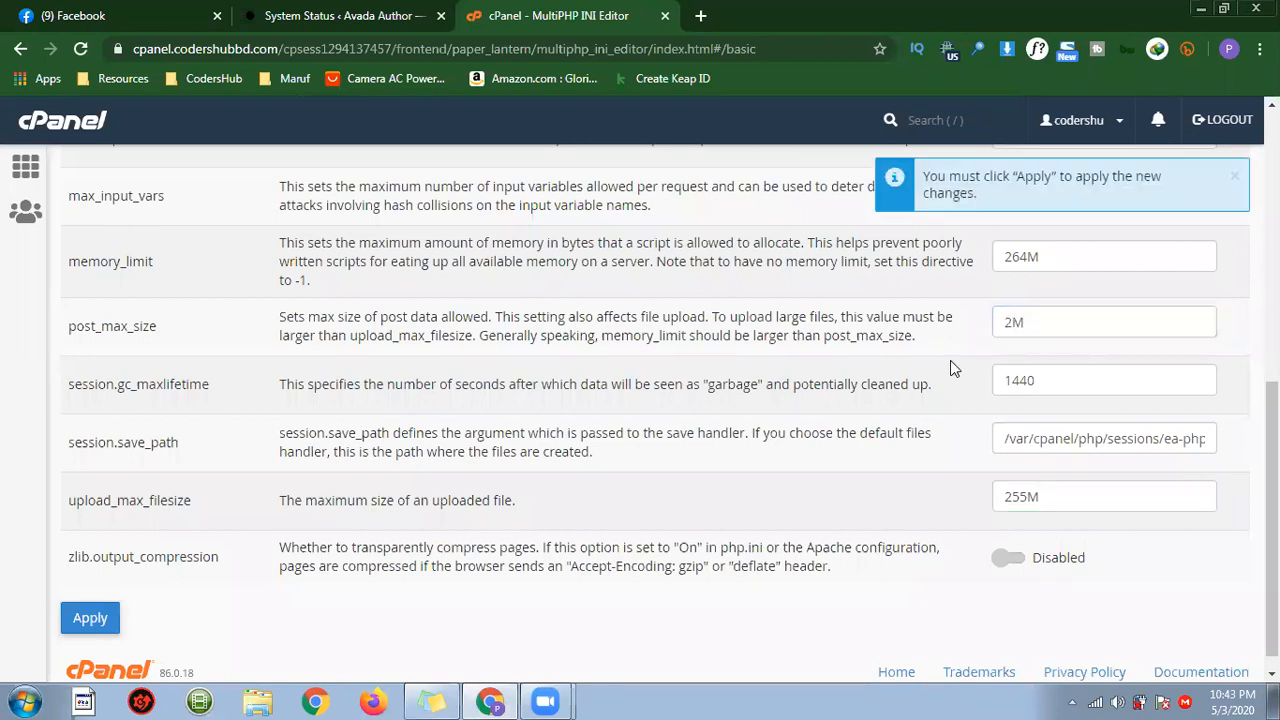
{"action": "scroll", "coordinate": [97, 568], "scroll_direction": "down", "scroll_amount": 1}
{"action": "left_click", "coordinate": [90, 596]}
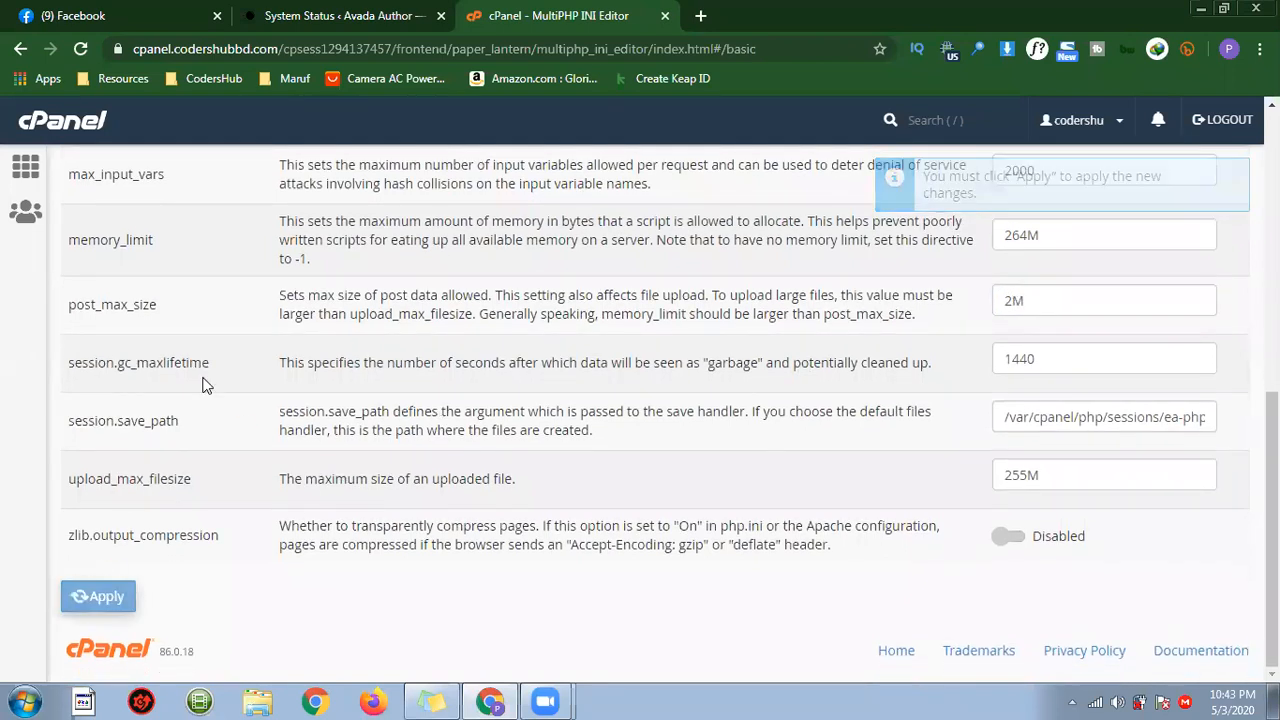
Reload the System Status page to check PHP Post Max Size, and go back to cPanel.
{"action": "left_click", "coordinate": [330, 15]}
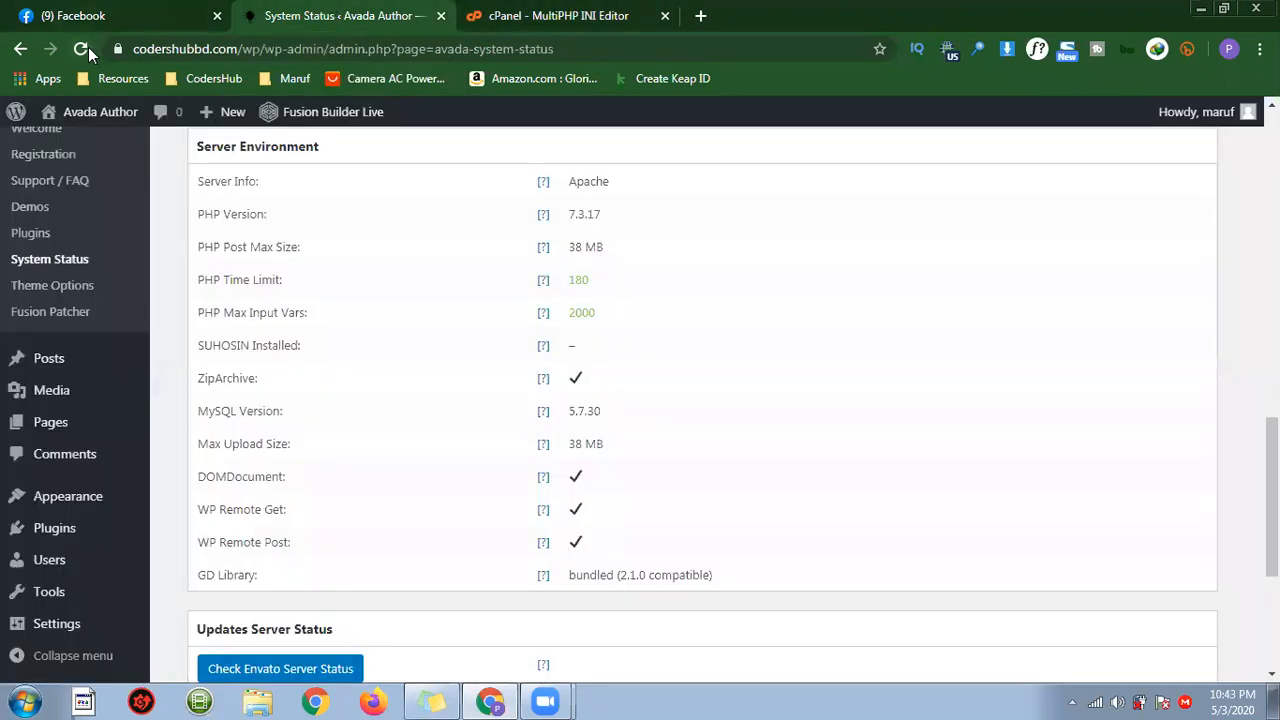
{"action": "left_click", "coordinate": [84, 48]}
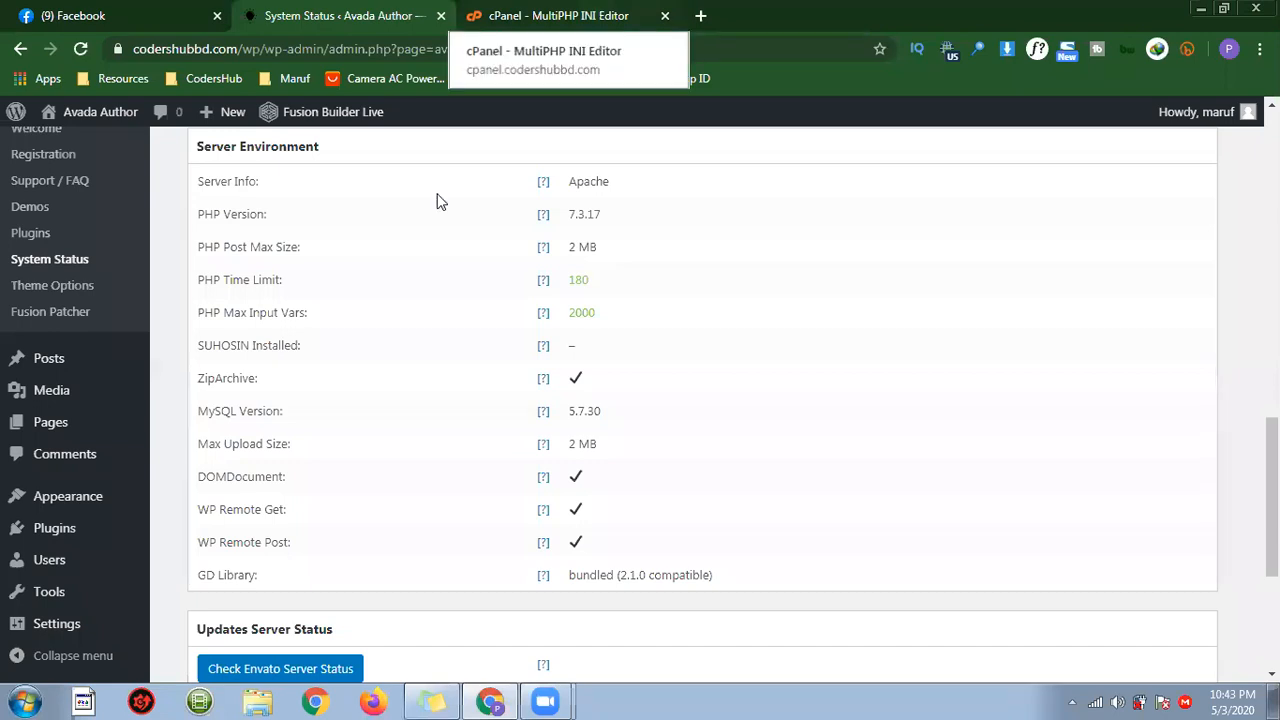
{"action": "left_click", "coordinate": [553, 16]}
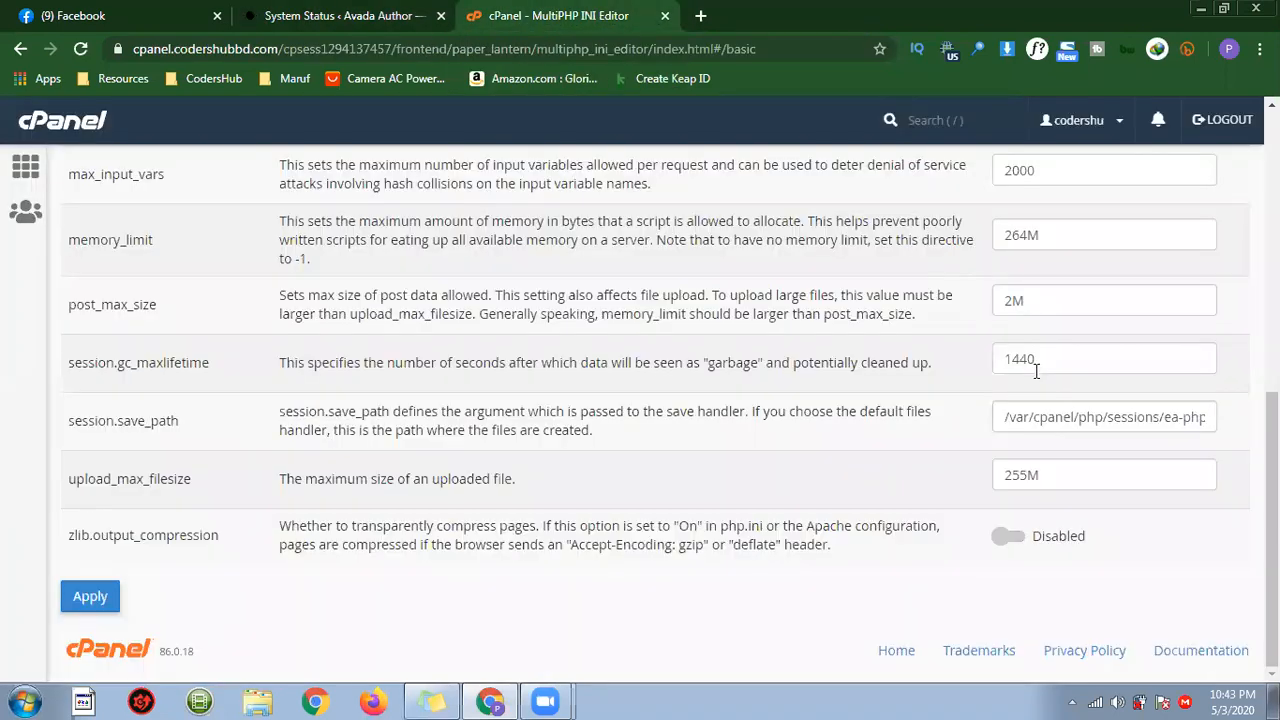
Set the post_max_size directive to 20M.
{"action": "double_click", "coordinate": [1012, 302]}
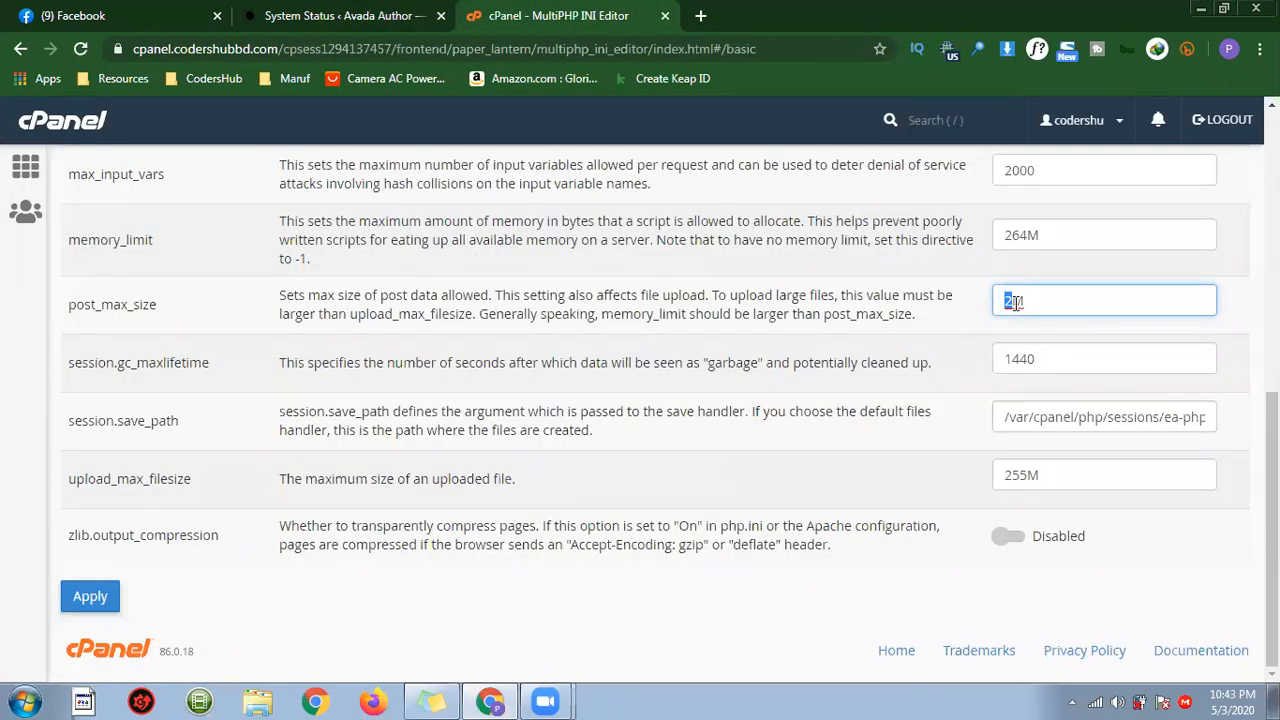
{"action": "type", "text": "20M"}
{"action": "left_click", "coordinate": [960, 364]}
Set the max_execution_time directive to 30 and apply the PHP settings.
{"action": "scroll", "coordinate": [971, 352], "scroll_direction": "up", "scroll_amount": 2}
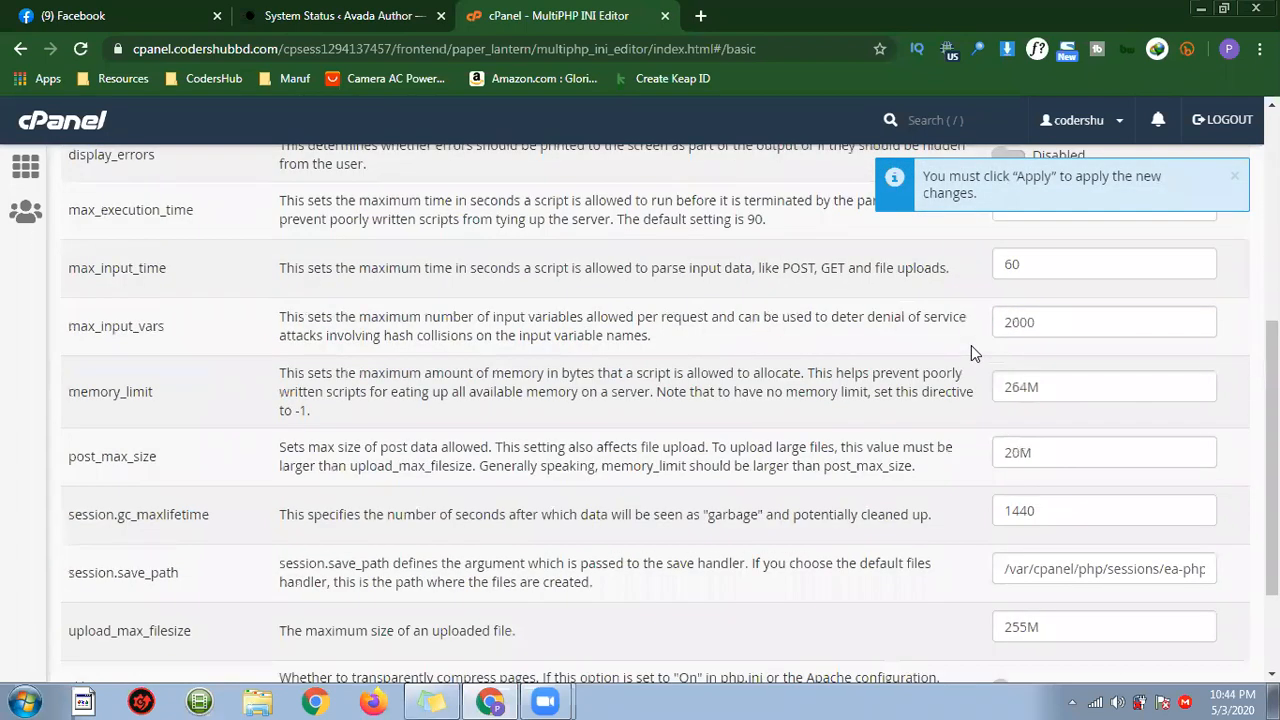
{"action": "scroll", "coordinate": [971, 352], "scroll_direction": "up", "scroll_amount": 2}
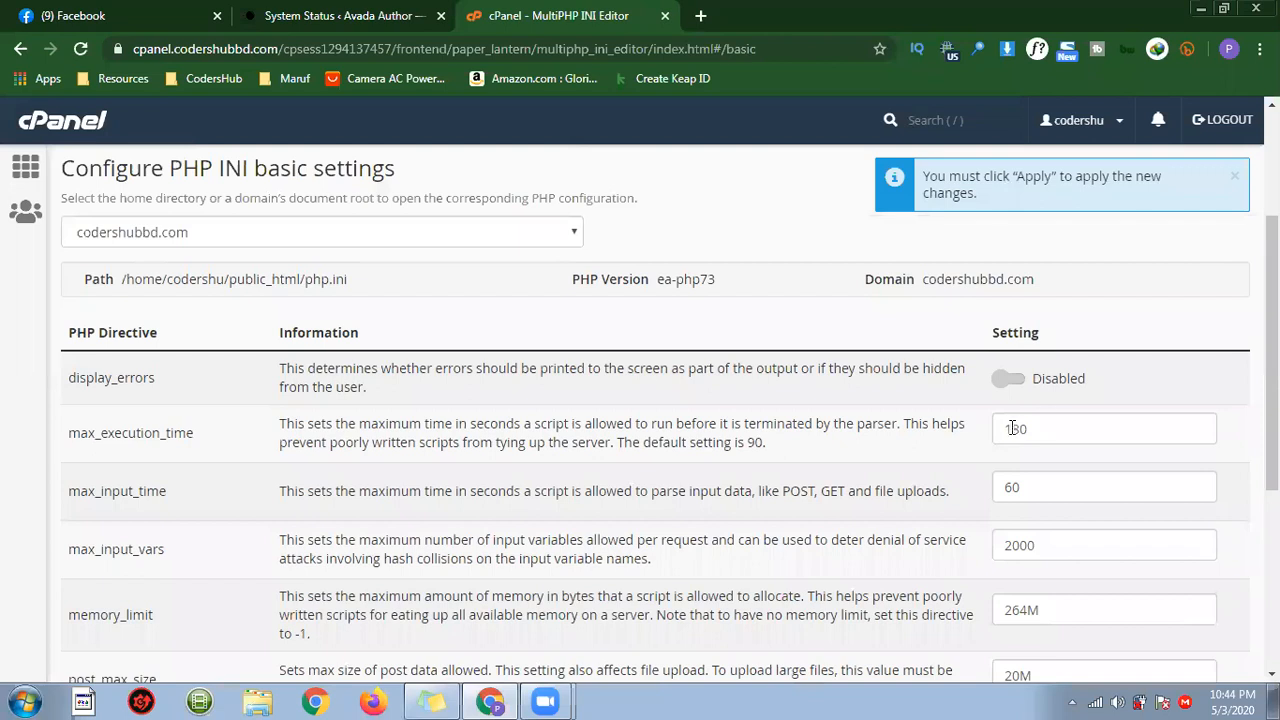
{"action": "left_click", "coordinate": [1014, 429]}
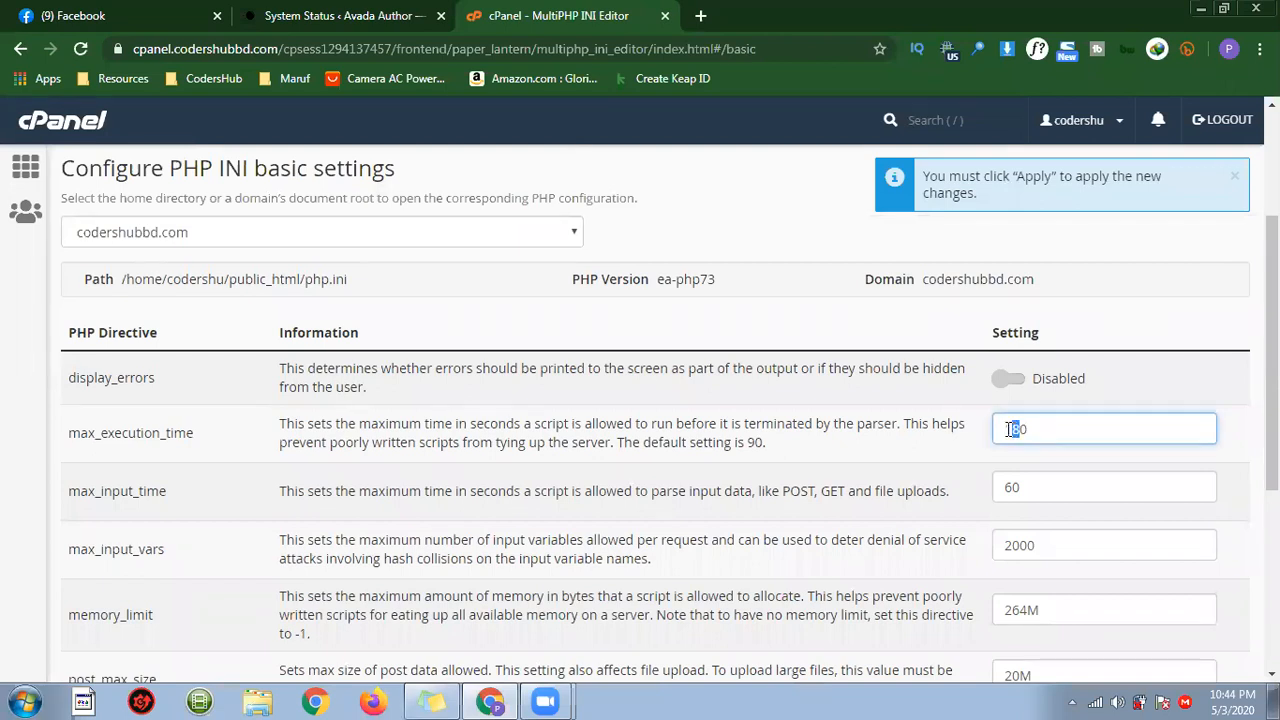
{"action": "type", "text": "9"}
{"action": "left_click", "coordinate": [918, 522]}
{"action": "scroll", "coordinate": [914, 526], "scroll_direction": "down", "scroll_amount": 4}
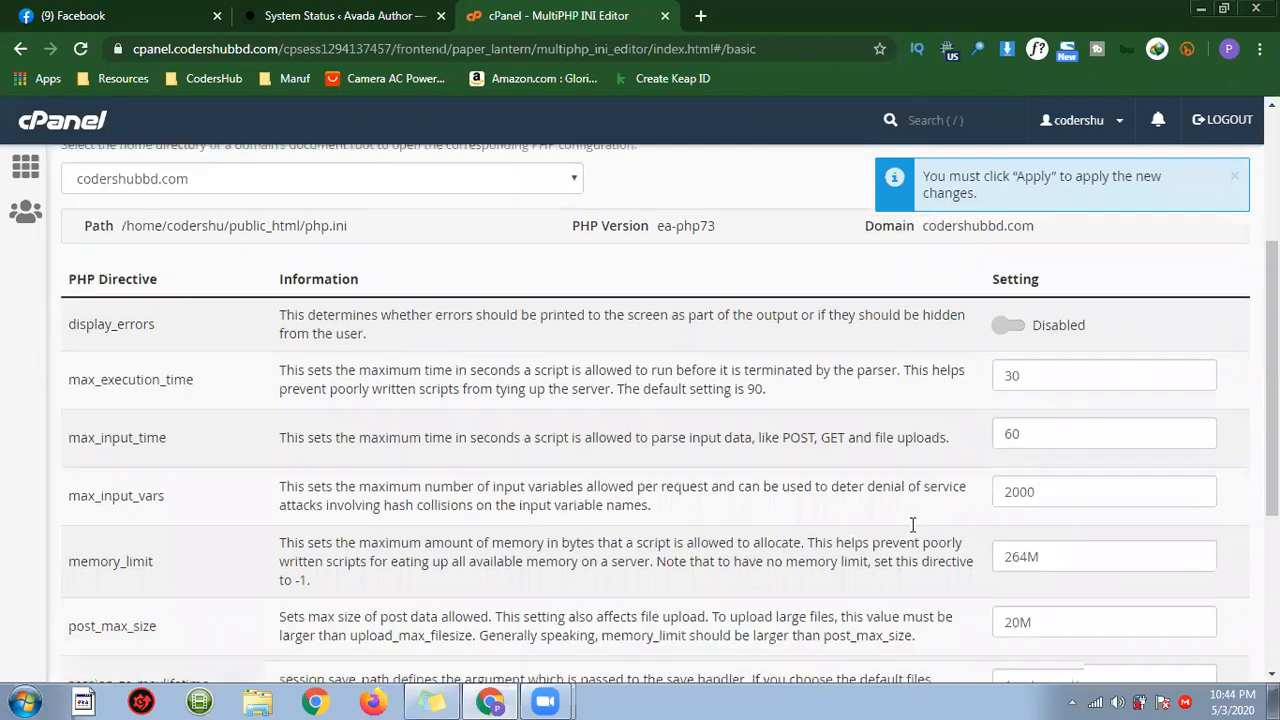
{"action": "left_click", "coordinate": [101, 596]}
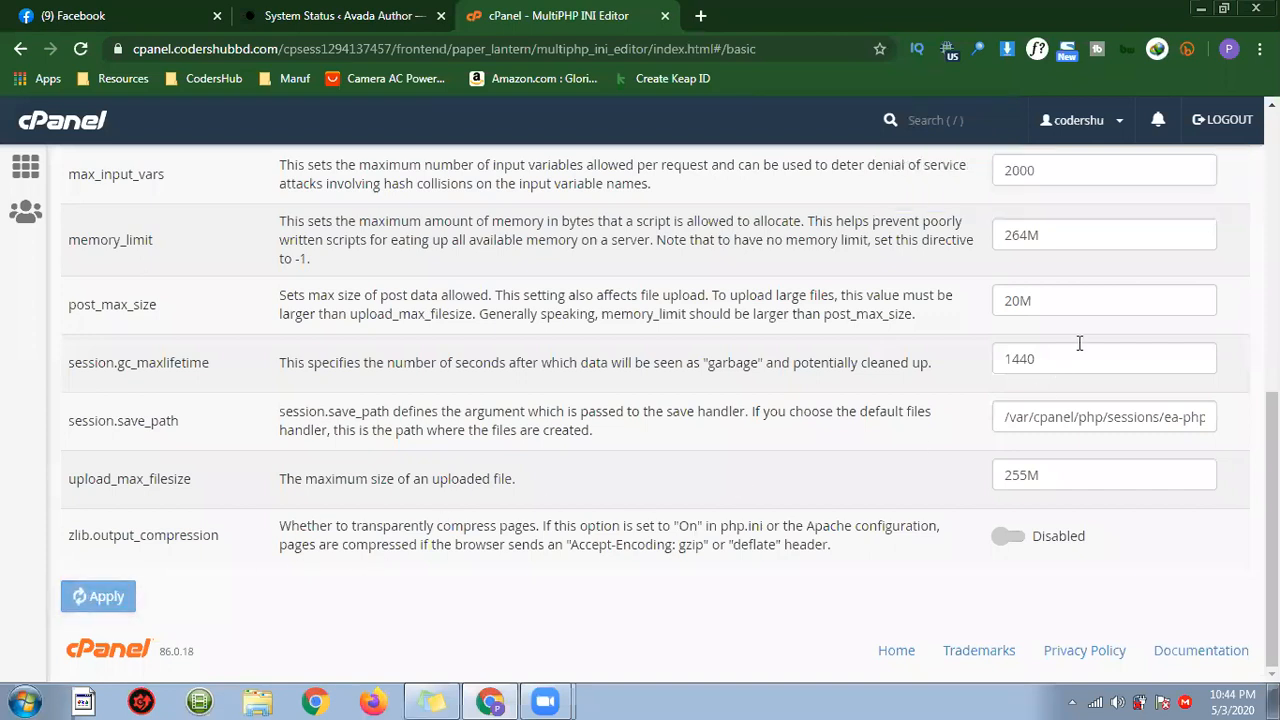
Reload the System Status page and examine the PHP Time Limit entry and its recommended max execution time.
{"action": "scroll", "coordinate": [1080, 340], "scroll_direction": "up", "scroll_amount": 2}
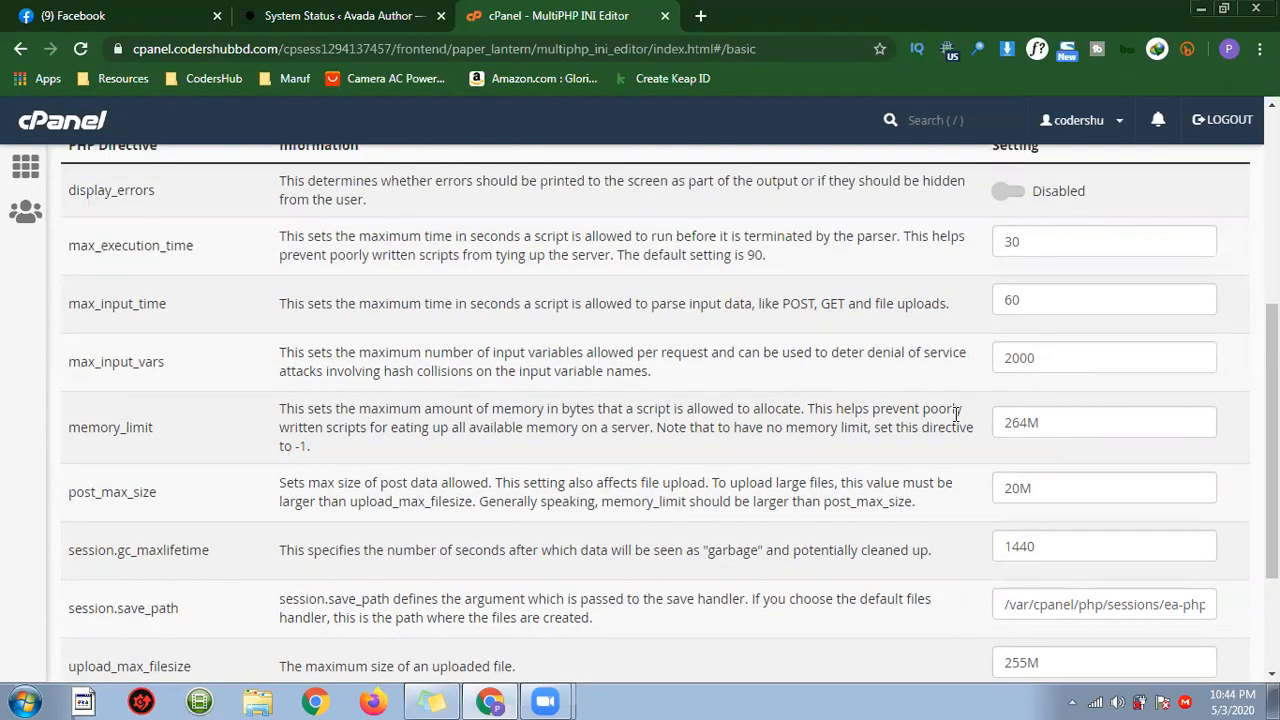
{"action": "left_click", "coordinate": [390, 12]}
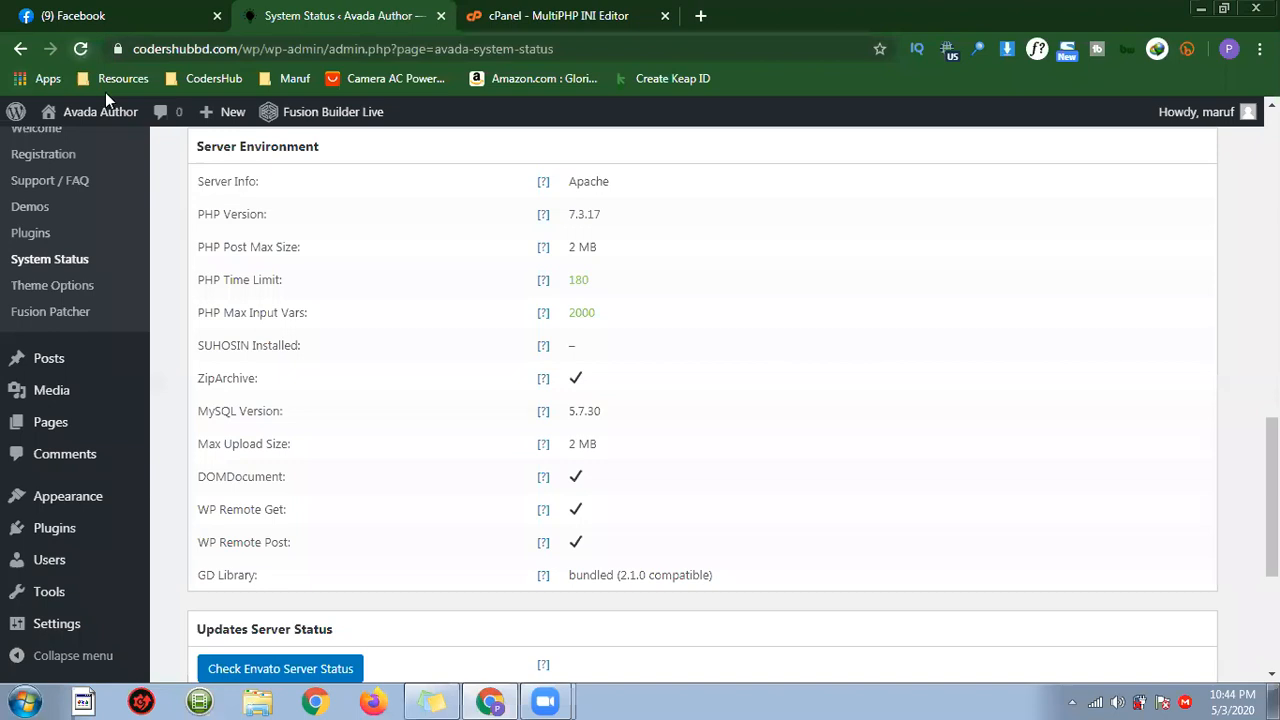
{"action": "key", "text": "F5"}
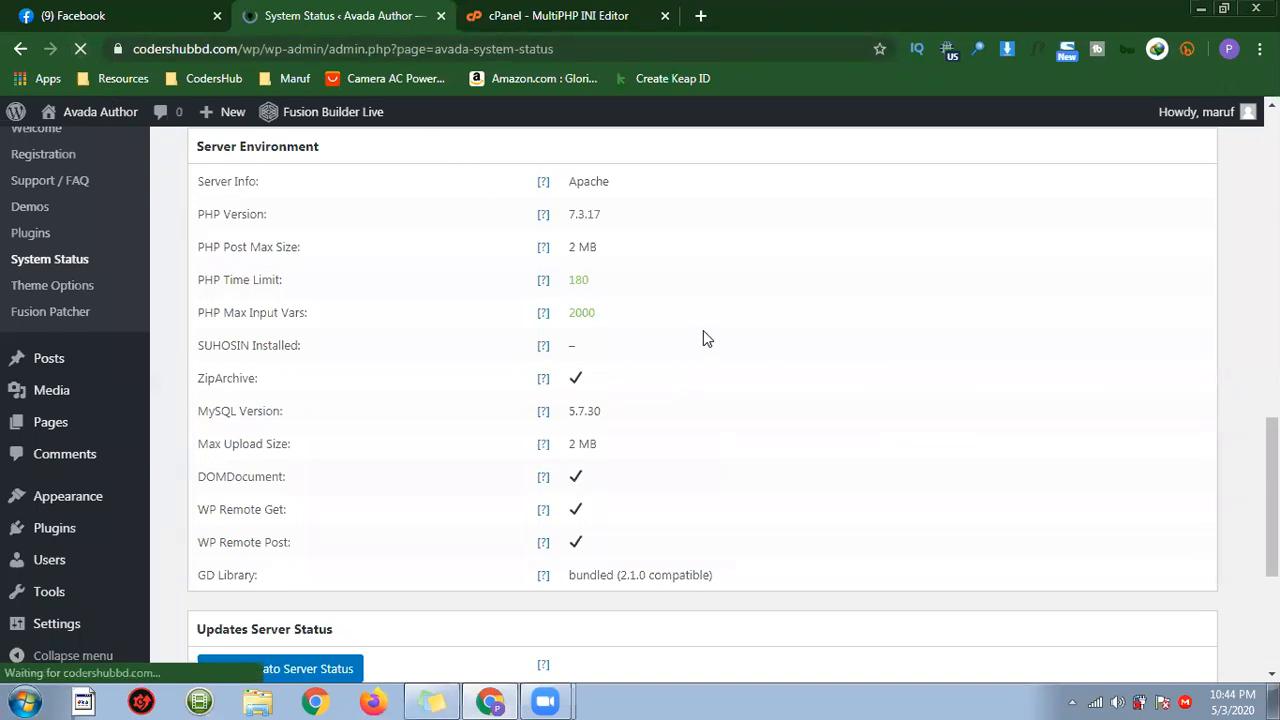
{"action": "triple_click", "coordinate": [238, 280]}
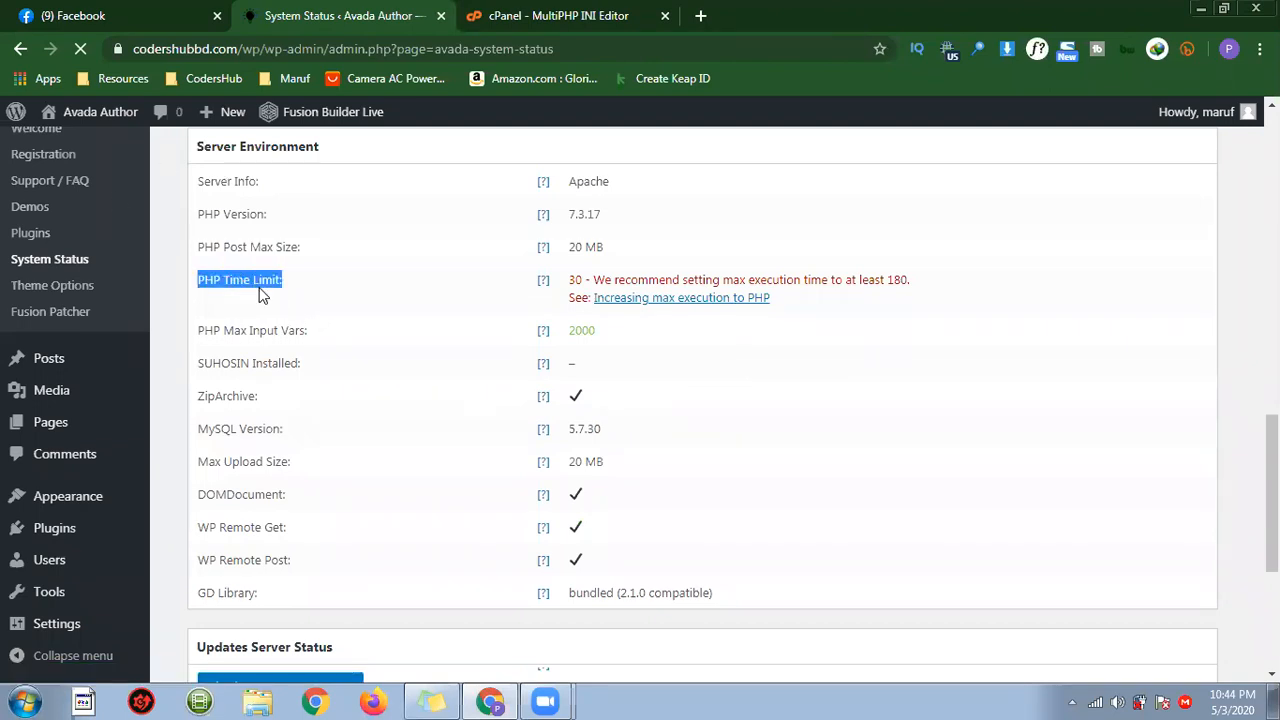
{"action": "triple_click", "coordinate": [582, 279]}
{"action": "left_click", "coordinate": [622, 279]}
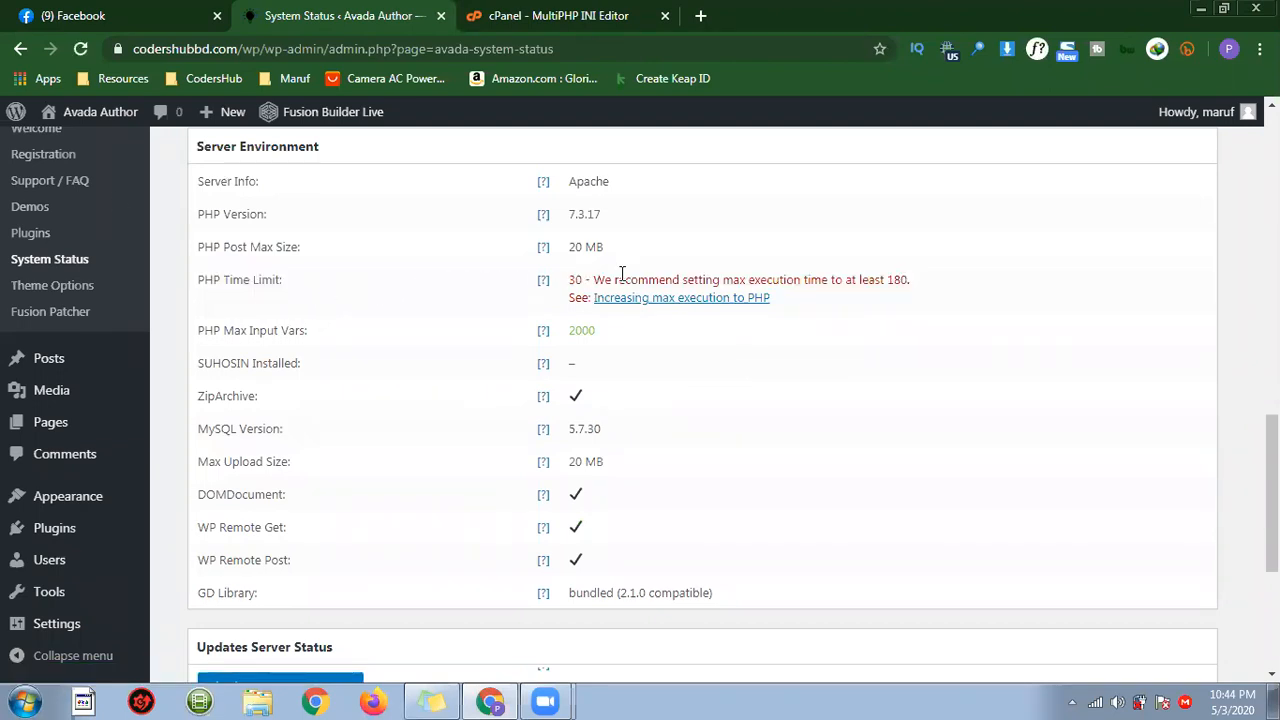
{"action": "left_click_drag", "start_coordinate": [684, 280], "coordinate": [878, 281]}
{"action": "left_click", "coordinate": [890, 280]}
{"action": "double_click", "coordinate": [897, 279]}
Compare the default mentioned in cPanel's max_execution_time description with the PHP Time Limit recommendation in System Status.
{"action": "left_click", "coordinate": [540, 15]}
{"action": "scroll", "coordinate": [615, 435], "scroll_direction": "up", "scroll_amount": 2}
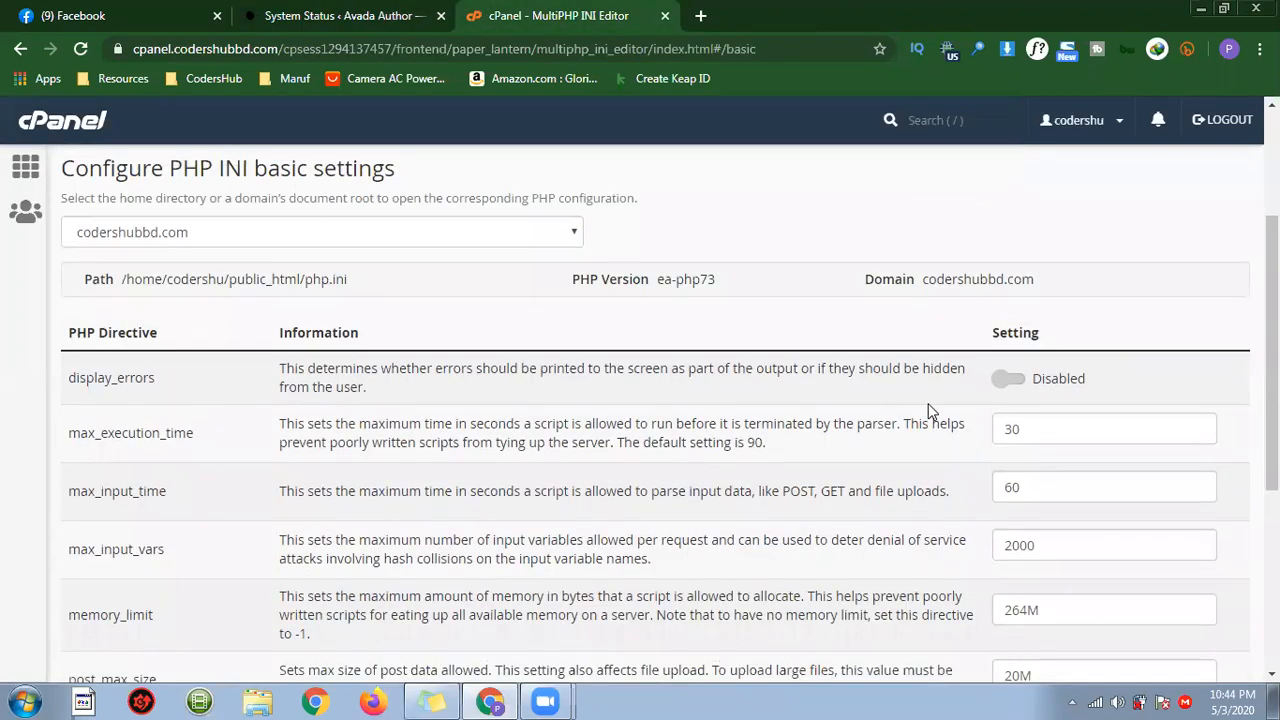
{"action": "double_click", "coordinate": [756, 444]}
{"action": "left_click", "coordinate": [424, 10]}
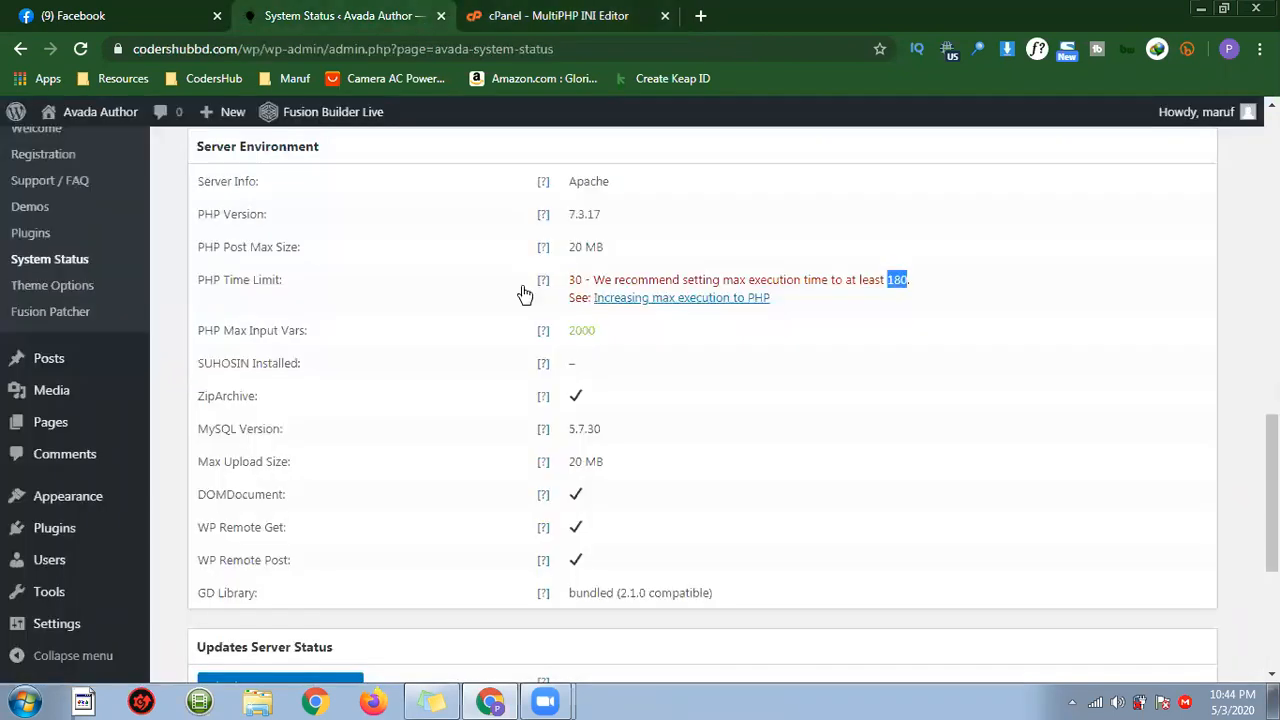
{"action": "scroll", "coordinate": [615, 425], "scroll_direction": "down", "scroll_amount": 3}
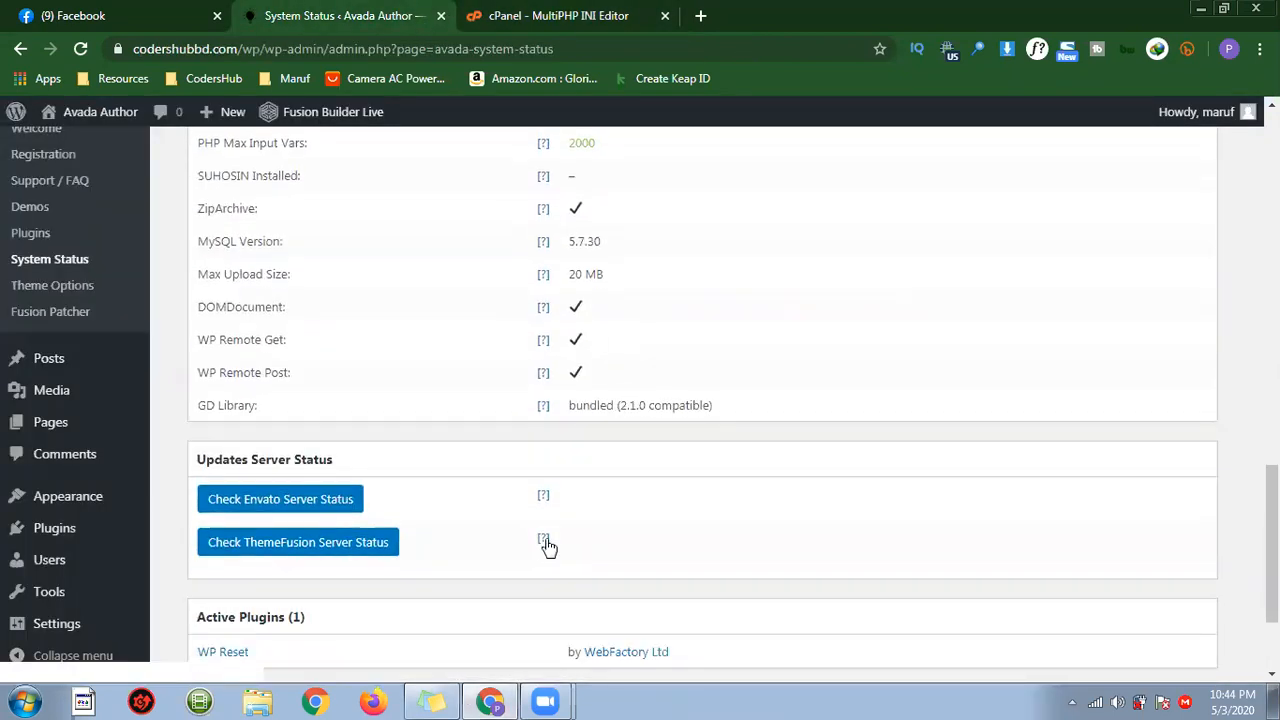
{"action": "scroll", "coordinate": [546, 543], "scroll_direction": "up", "scroll_amount": 5}
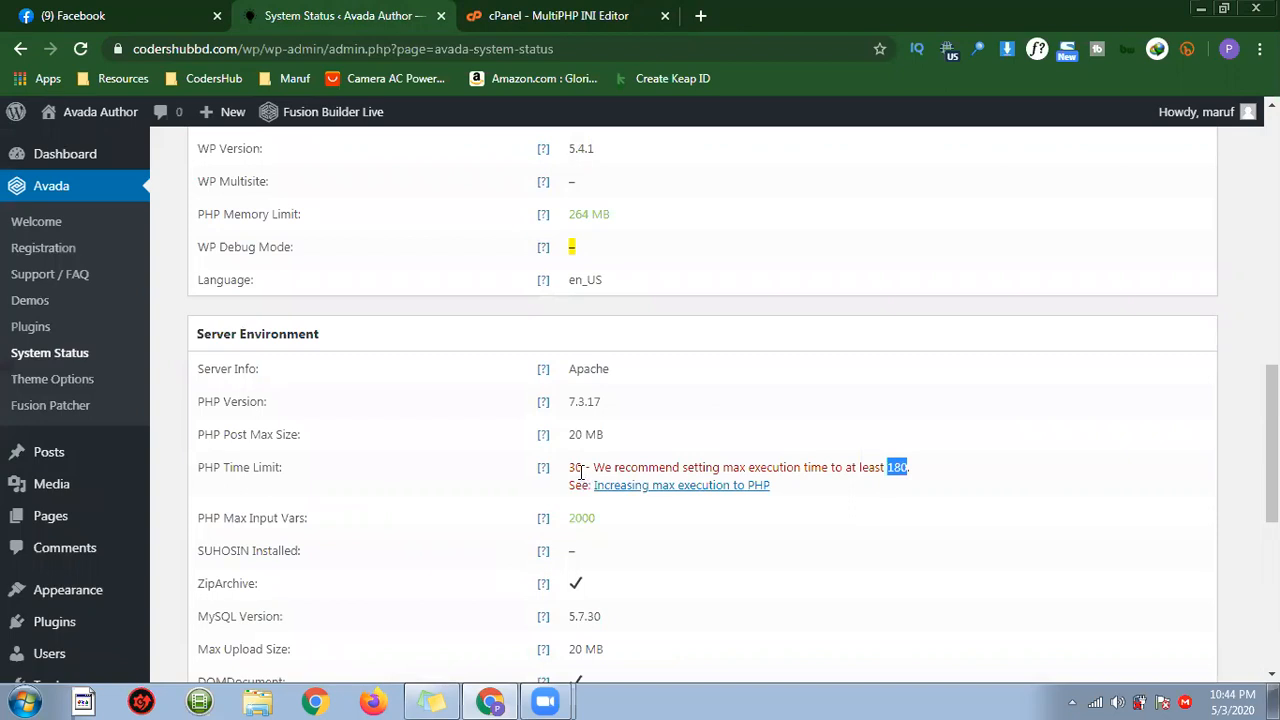
{"action": "left_click_drag", "start_coordinate": [579, 470], "coordinate": [843, 471]}
{"action": "left_click", "coordinate": [823, 509]}
In cPanel, set the max_execution_time directive to 200 and apply the PHP settings.
{"action": "left_click", "coordinate": [505, 10]}
{"action": "double_click", "coordinate": [1068, 431]}
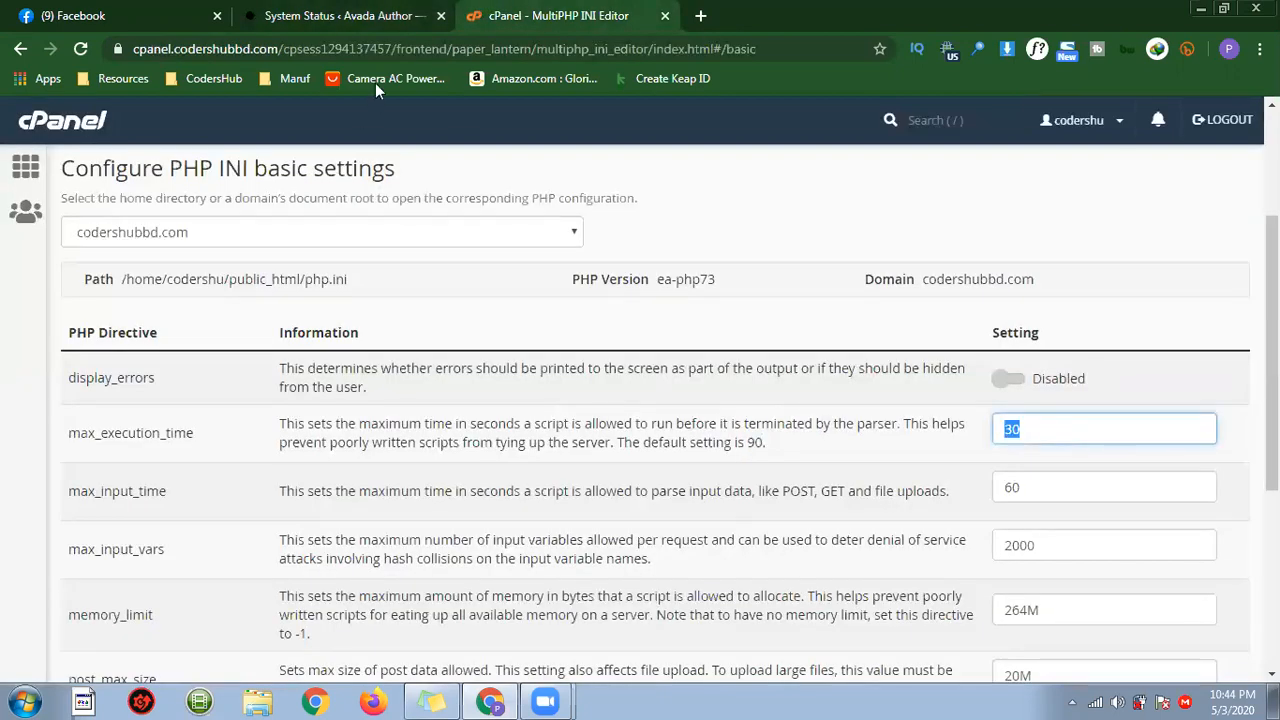
{"action": "type", "text": "200"}
{"action": "left_click", "coordinate": [866, 491]}
{"action": "scroll", "coordinate": [880, 515], "scroll_direction": "down", "scroll_amount": 2}
{"action": "scroll", "coordinate": [888, 535], "scroll_direction": "down", "scroll_amount": 3}
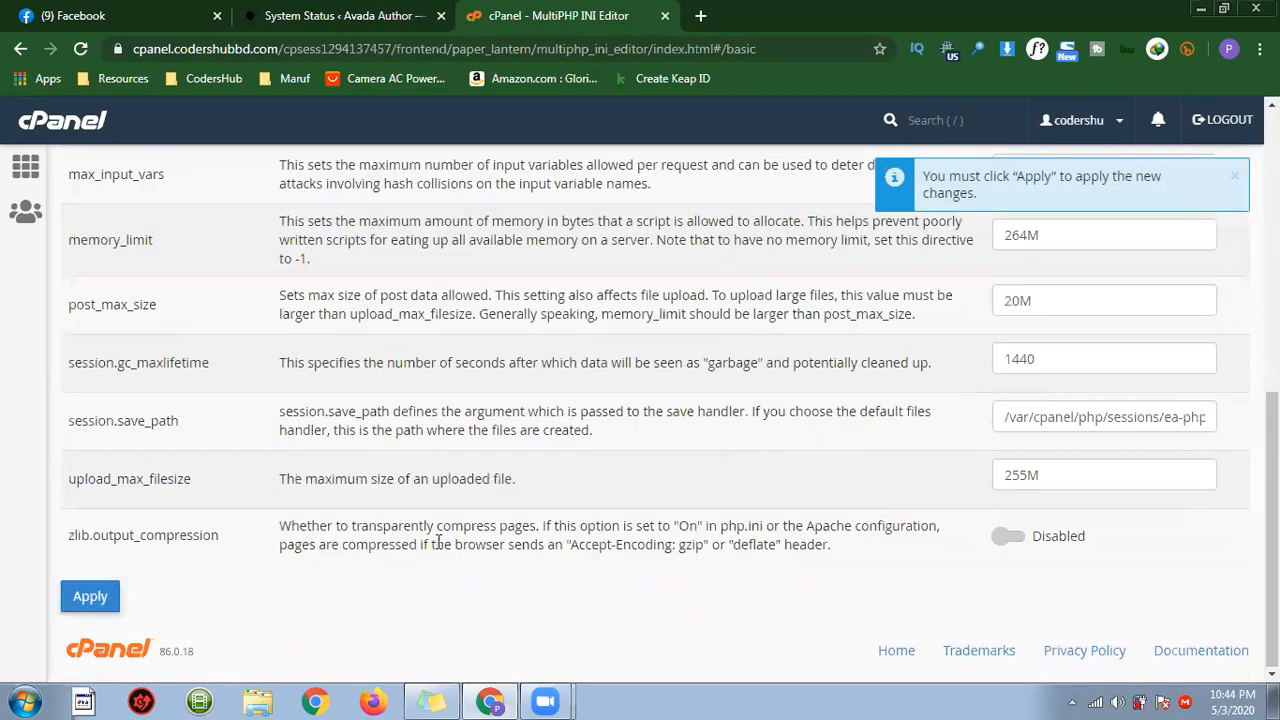
{"action": "left_click", "coordinate": [96, 606]}
{"action": "scroll", "coordinate": [725, 633], "scroll_direction": "up", "scroll_amount": 2}
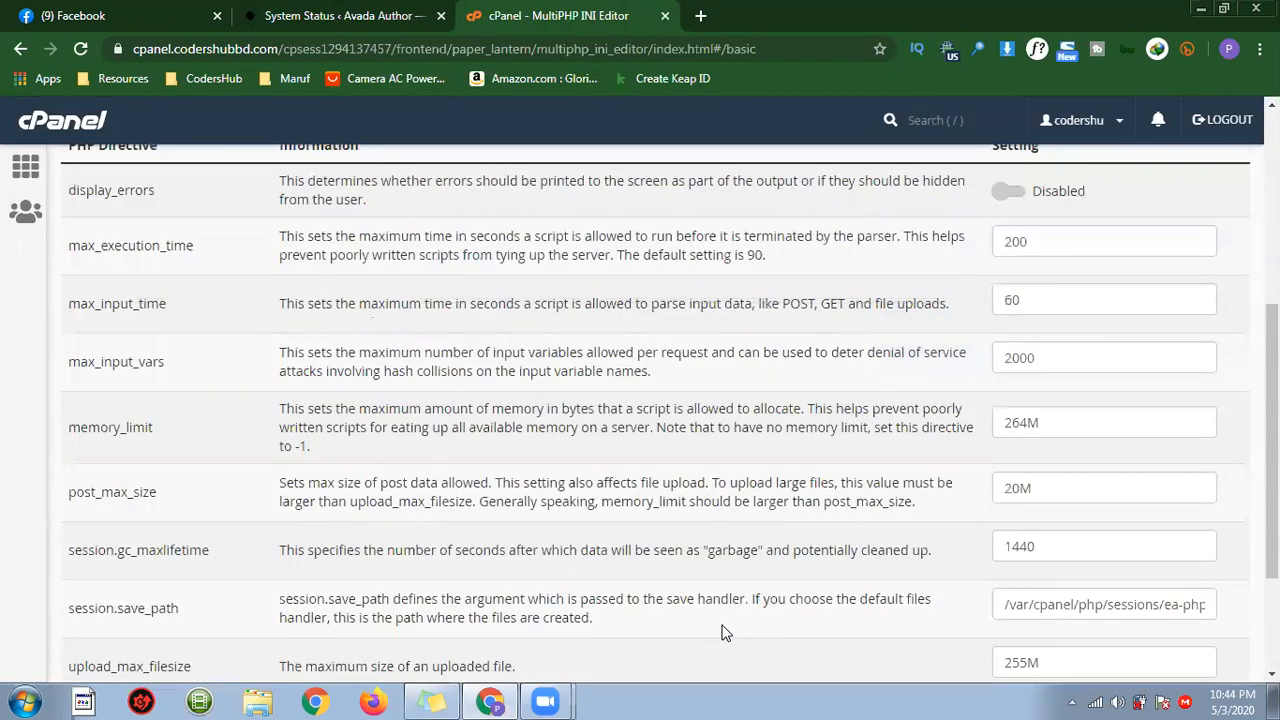
Check Max Upload Size in System Status and read how cPanel's post_max_size description relates it to upload_max_filesize.
{"action": "left_click", "coordinate": [375, 12]}
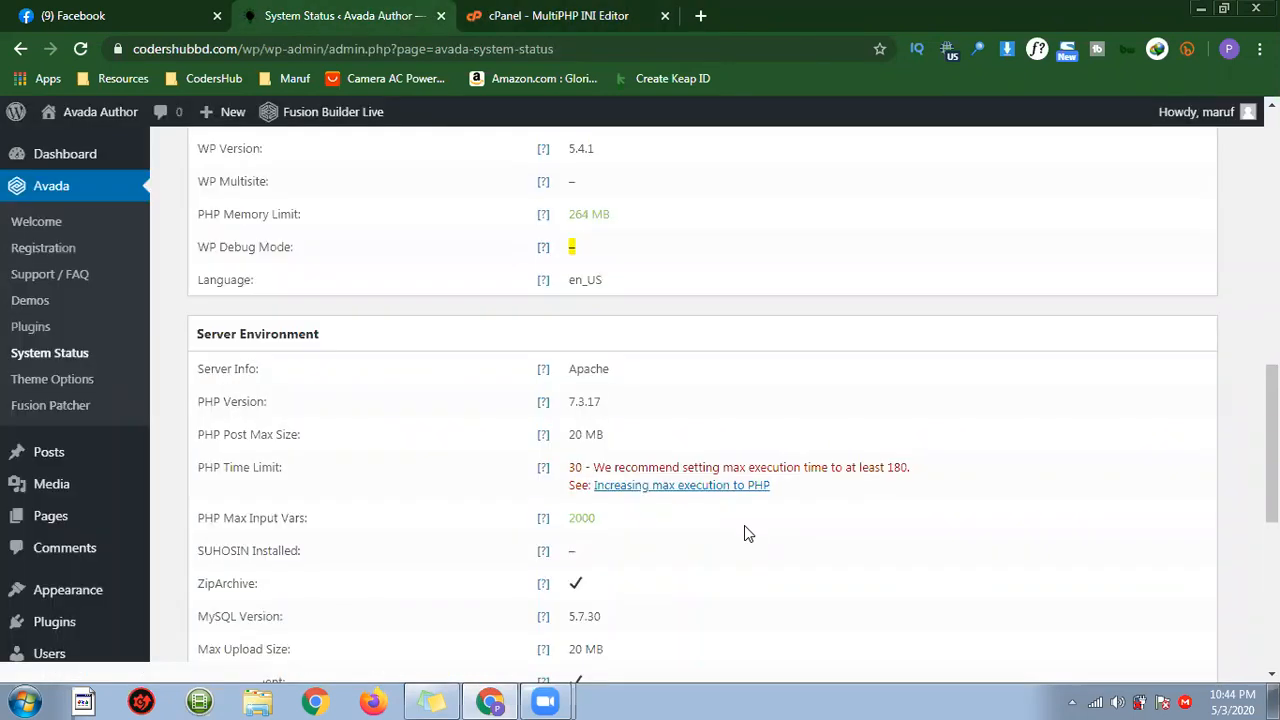
{"action": "scroll", "coordinate": [744, 533], "scroll_direction": "down", "scroll_amount": 1}
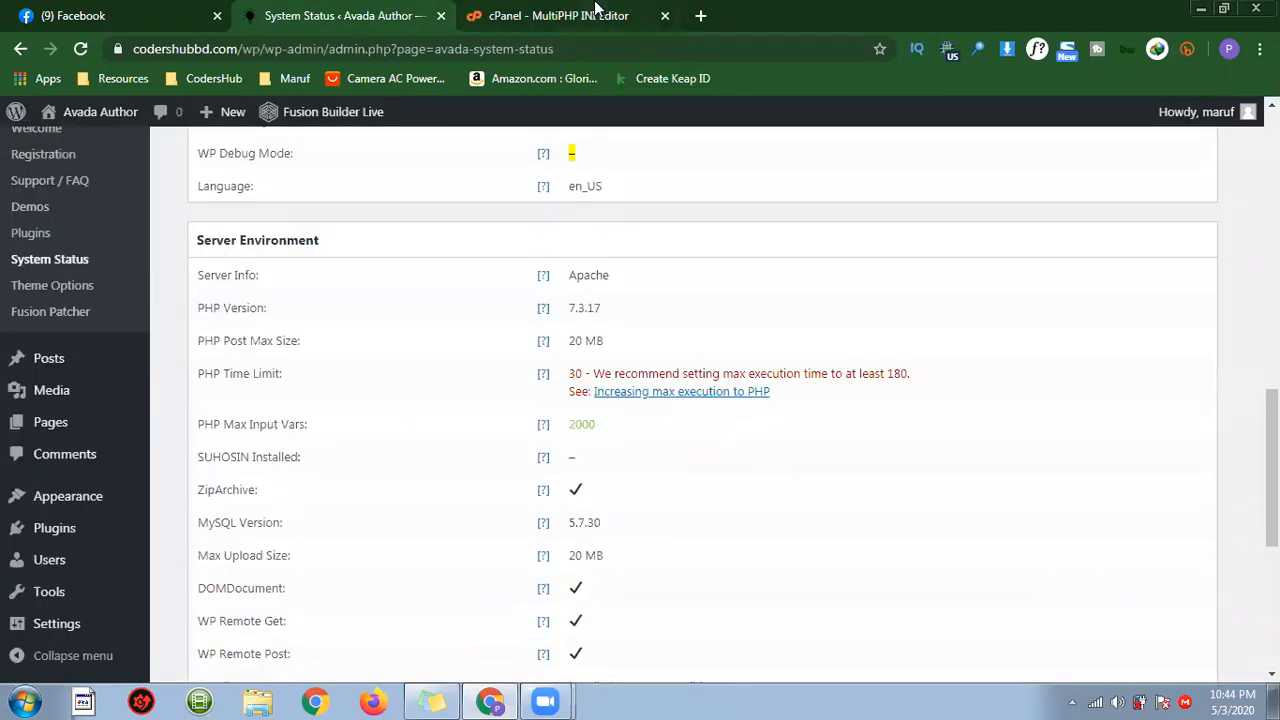
{"action": "scroll", "coordinate": [572, 318], "scroll_direction": "down", "scroll_amount": 2}
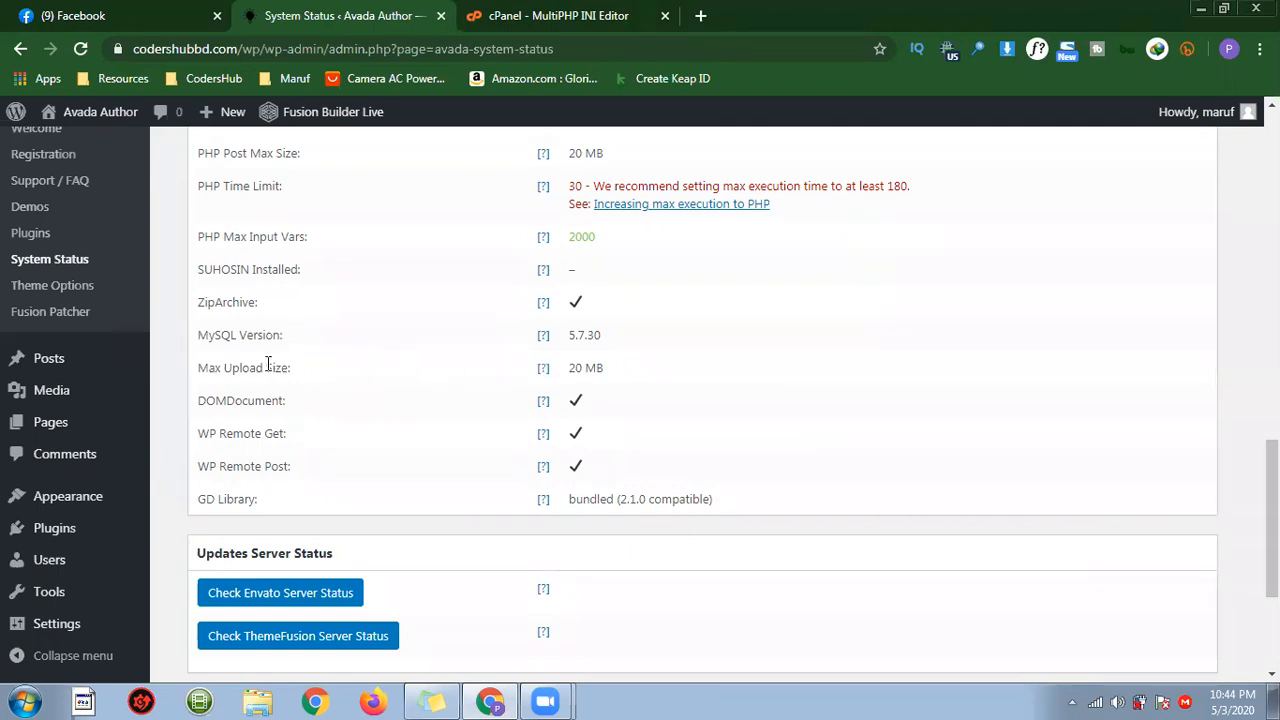
{"action": "left_click_drag", "start_coordinate": [265, 367], "coordinate": [292, 368]}
{"action": "double_click", "coordinate": [575, 364]}
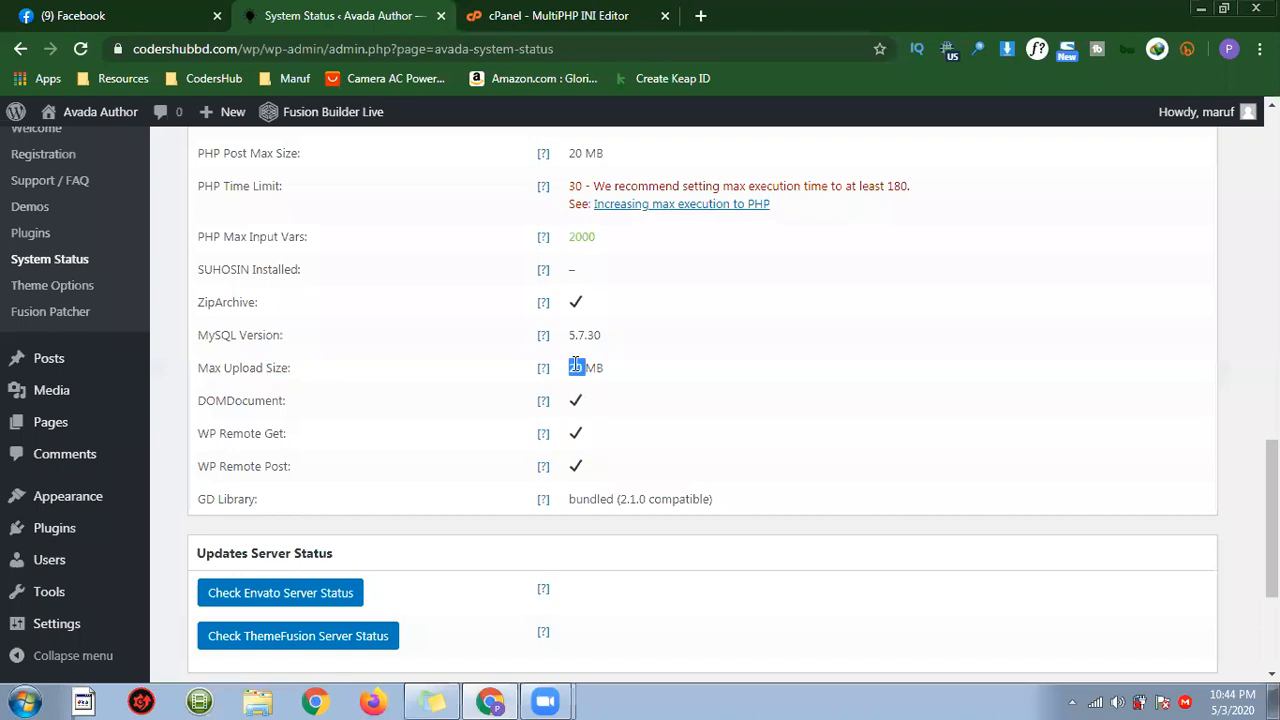
{"action": "left_click", "coordinate": [519, 14]}
{"action": "scroll", "coordinate": [808, 409], "scroll_direction": "down", "scroll_amount": 3}
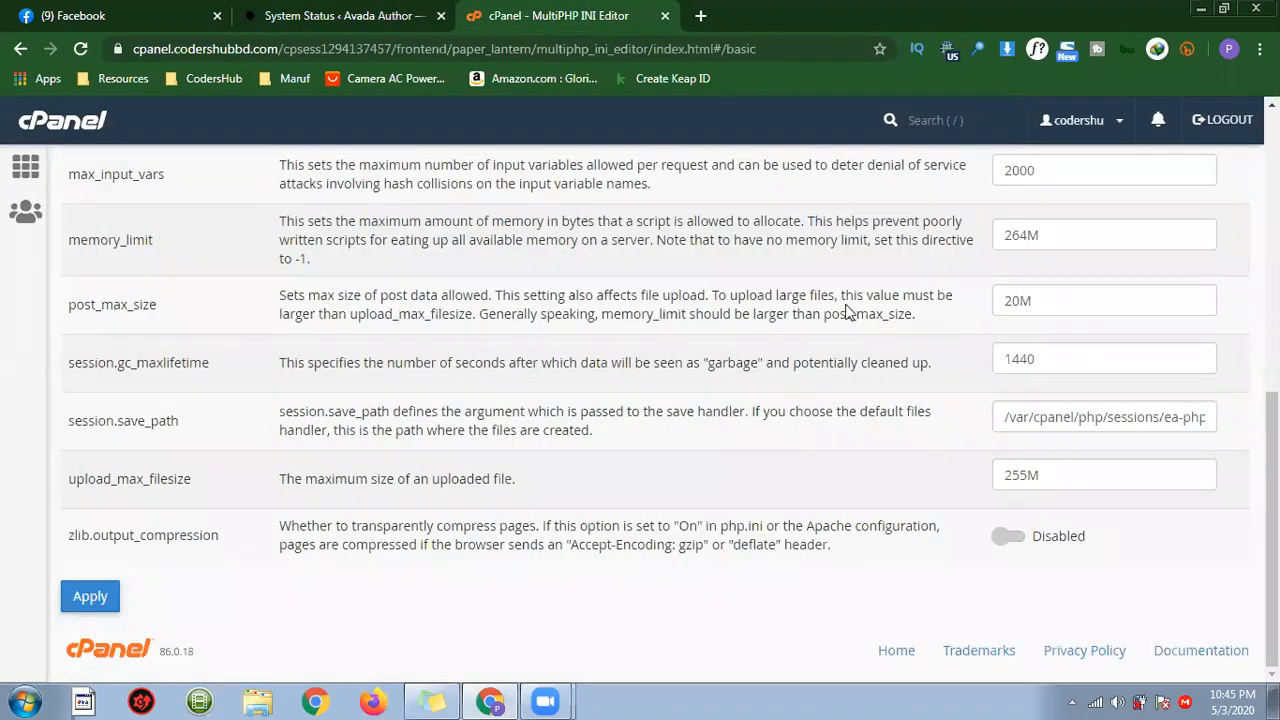
{"action": "left_click_drag", "start_coordinate": [845, 305], "coordinate": [321, 316]}
{"action": "left_click", "coordinate": [300, 18]}
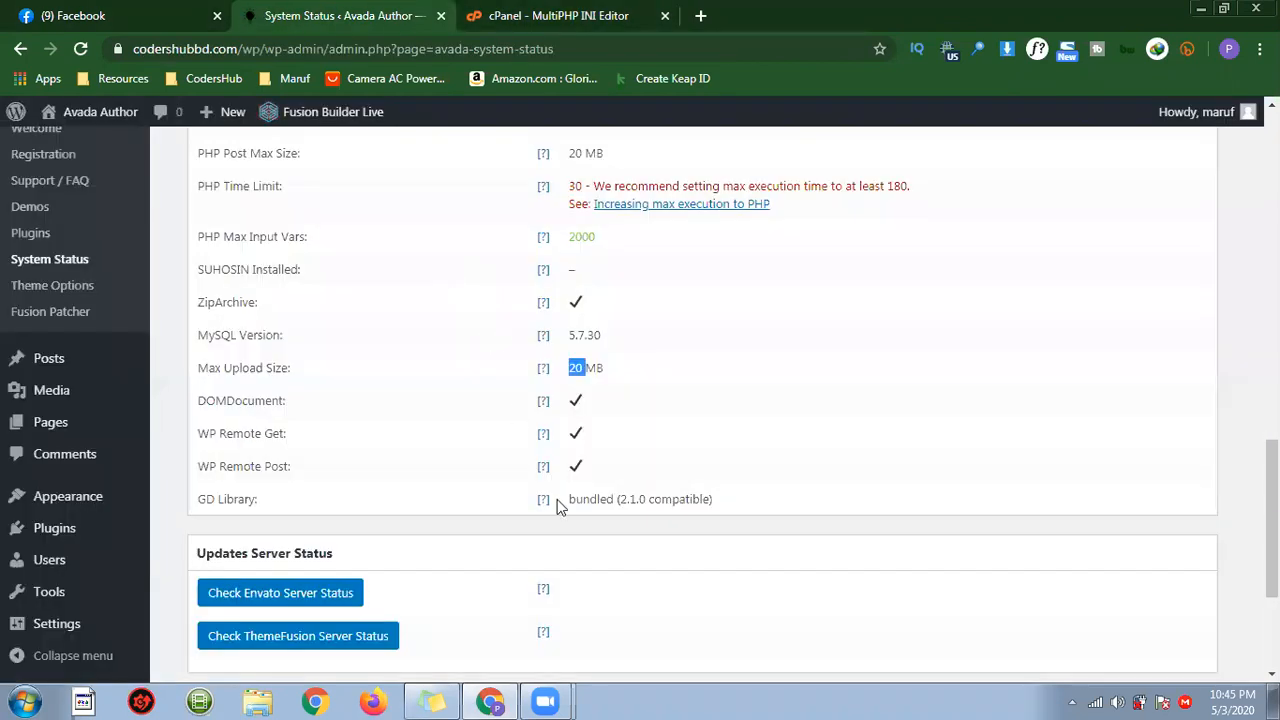
{"action": "scroll", "coordinate": [500, 480], "scroll_direction": "down", "scroll_amount": 3}
{"action": "scroll", "coordinate": [613, 508], "scroll_direction": "up", "scroll_amount": 10}
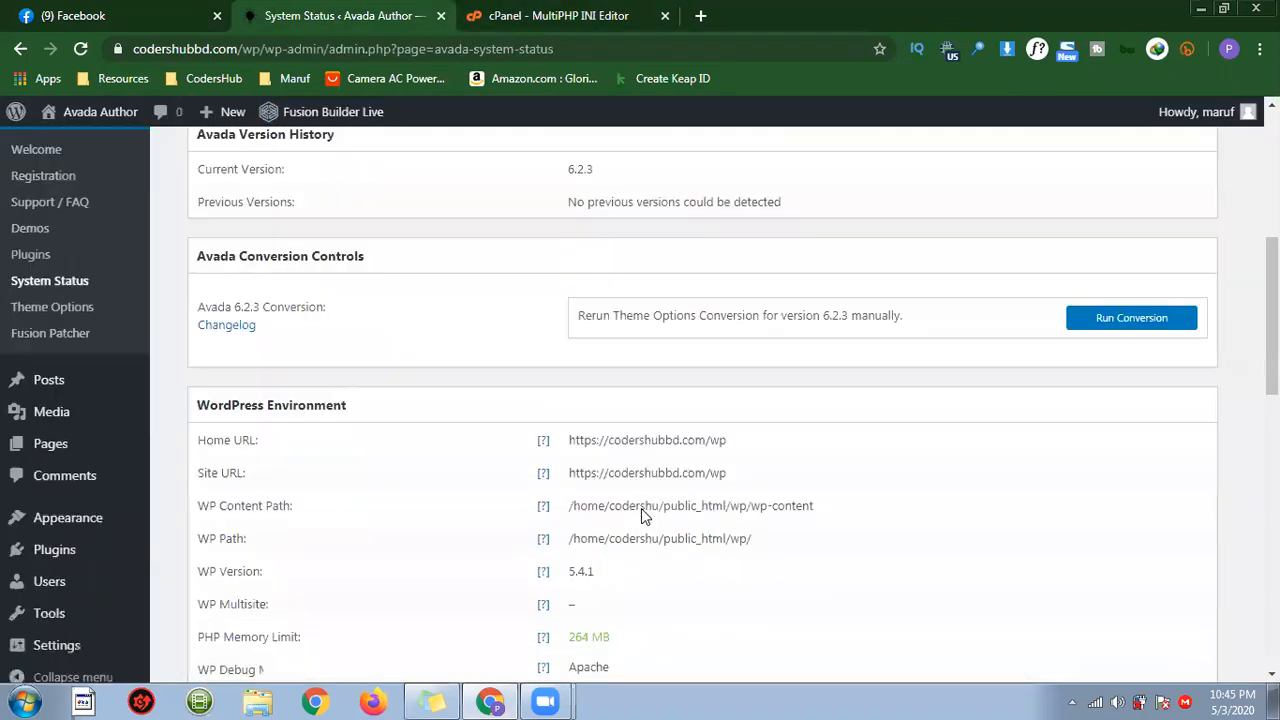
{"action": "scroll", "coordinate": [641, 508], "scroll_direction": "down", "scroll_amount": 2}
{"action": "scroll", "coordinate": [775, 515], "scroll_direction": "up", "scroll_amount": 3}
Apply the PHP settings in cPanel once more and return to the System Status page.
{"action": "left_click", "coordinate": [490, 8]}
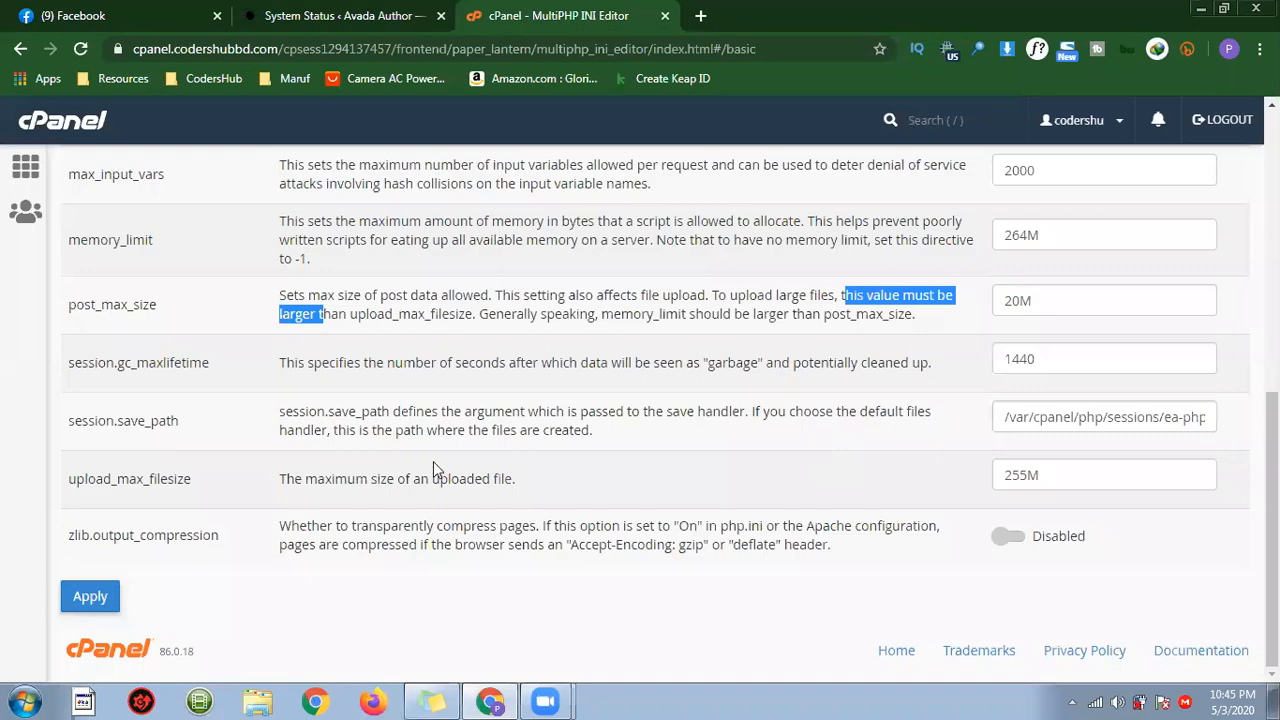
{"action": "left_click", "coordinate": [101, 598]}
{"action": "key", "text": "ctrl+shift+Tab"}
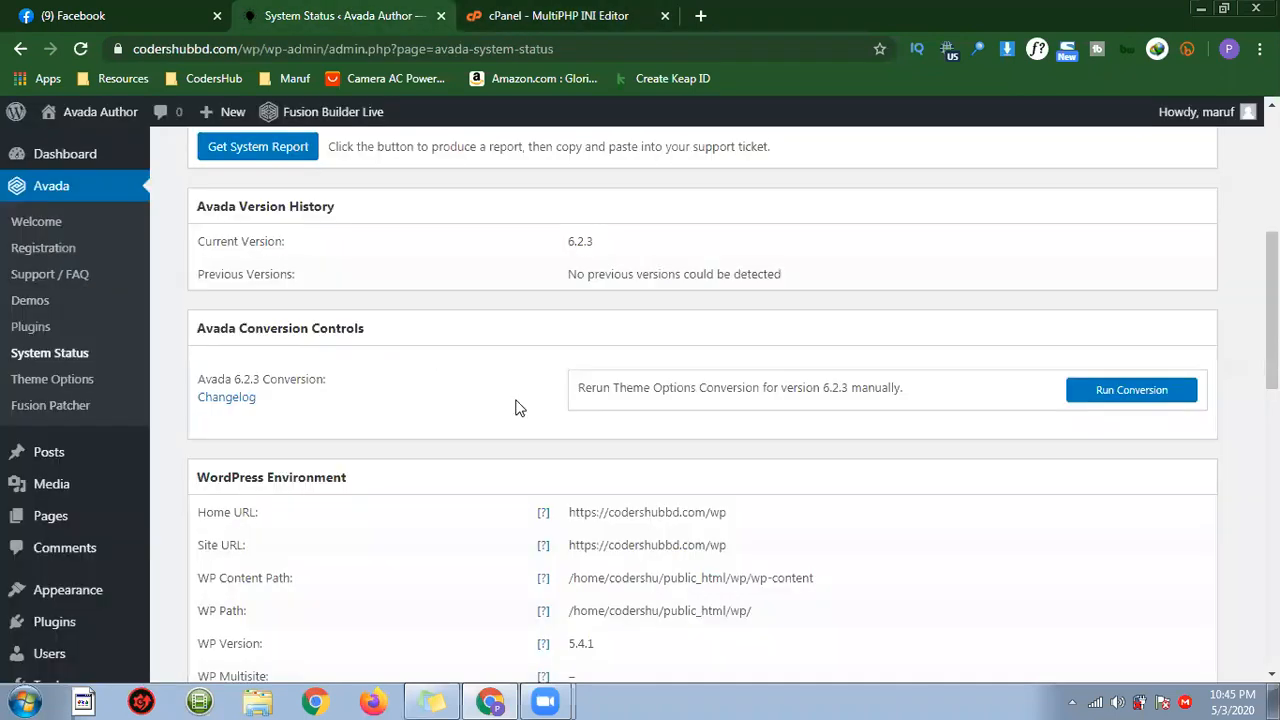
Check the PHP limits under Server Environment in Avada's System Status and reload the page to refresh them.
{"action": "scroll", "coordinate": [487, 383], "scroll_direction": "up", "scroll_amount": 2}
{"action": "scroll", "coordinate": [551, 400], "scroll_direction": "down", "scroll_amount": 5}
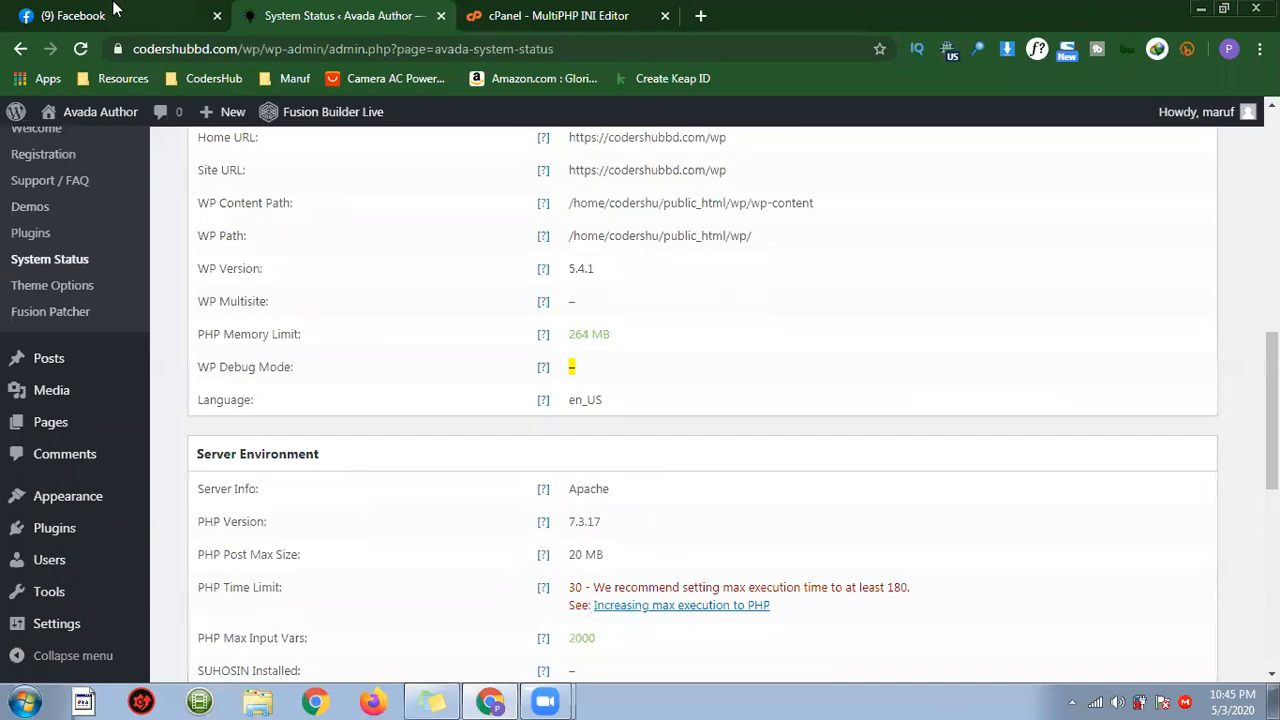
{"action": "left_click", "coordinate": [81, 48]}
{"action": "scroll", "coordinate": [783, 420], "scroll_direction": "up", "scroll_amount": 3}
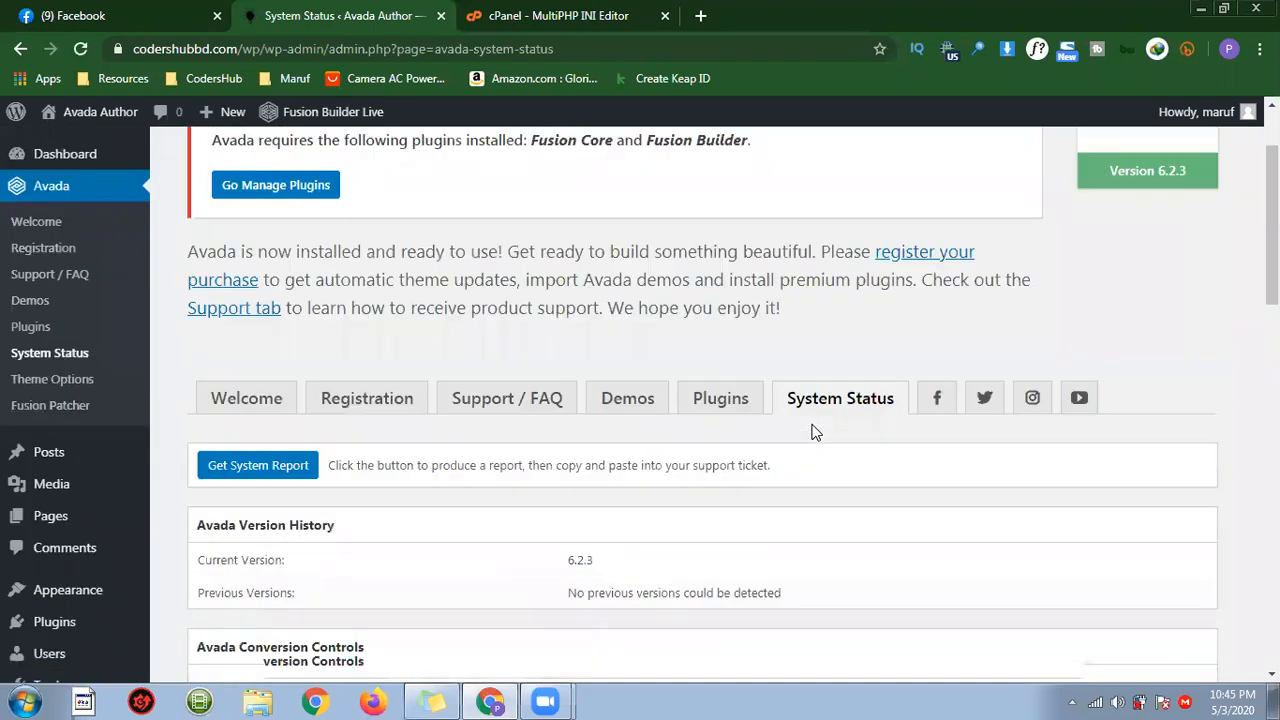
{"action": "scroll", "coordinate": [430, 425], "scroll_direction": "down", "scroll_amount": 1}
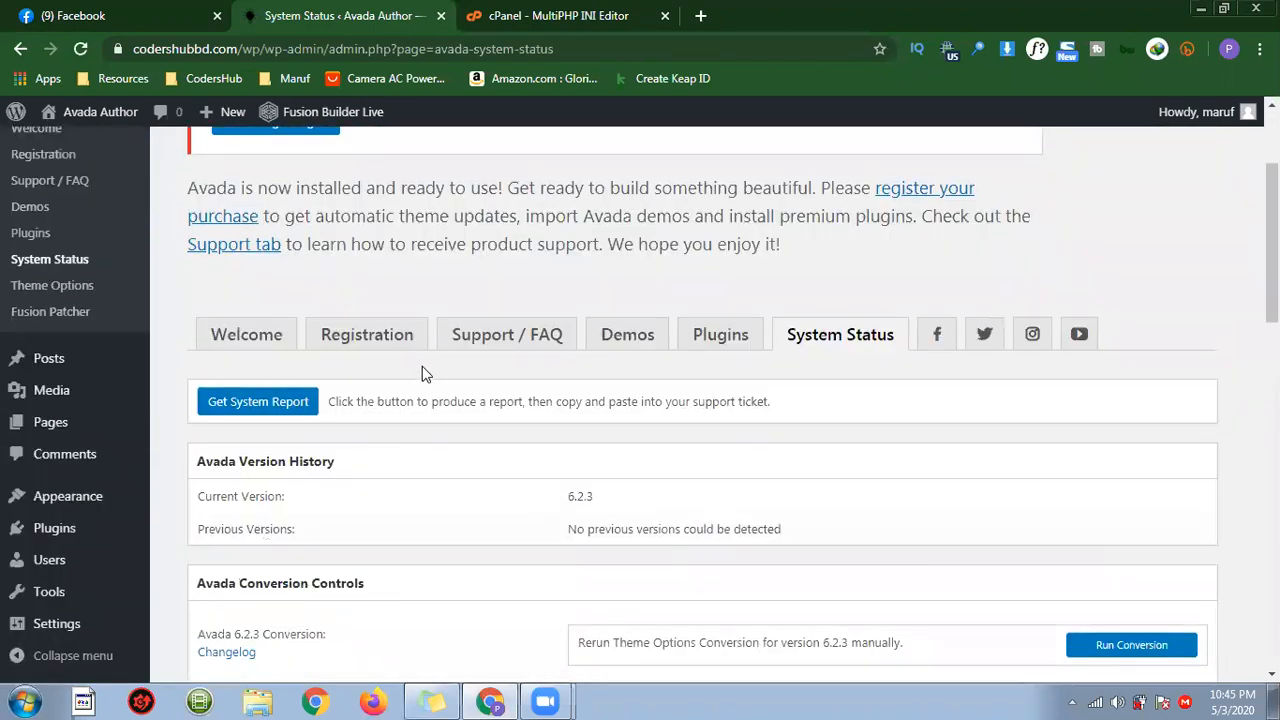
Open Avada's Plugins page and review the required and premium plugins along with the introductory text about them.
{"action": "left_click", "coordinate": [712, 336]}
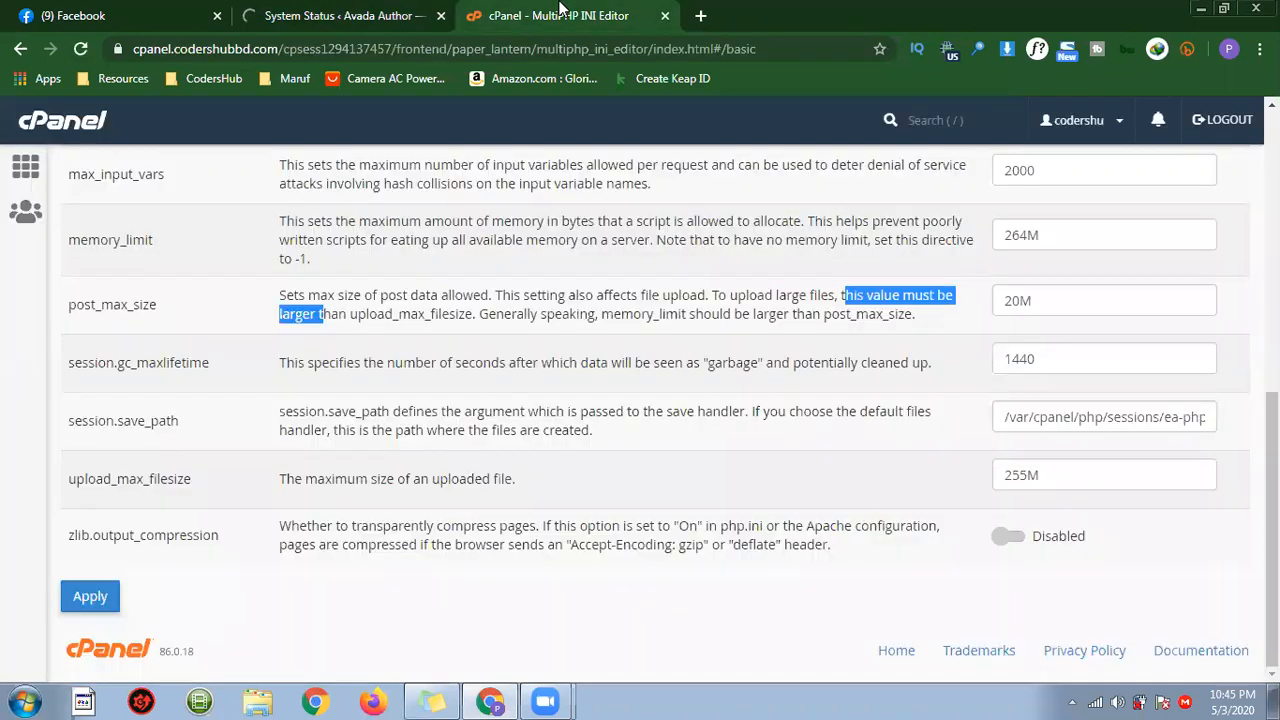
{"action": "left_click", "coordinate": [558, 15]}
{"action": "left_click", "coordinate": [347, 12]}
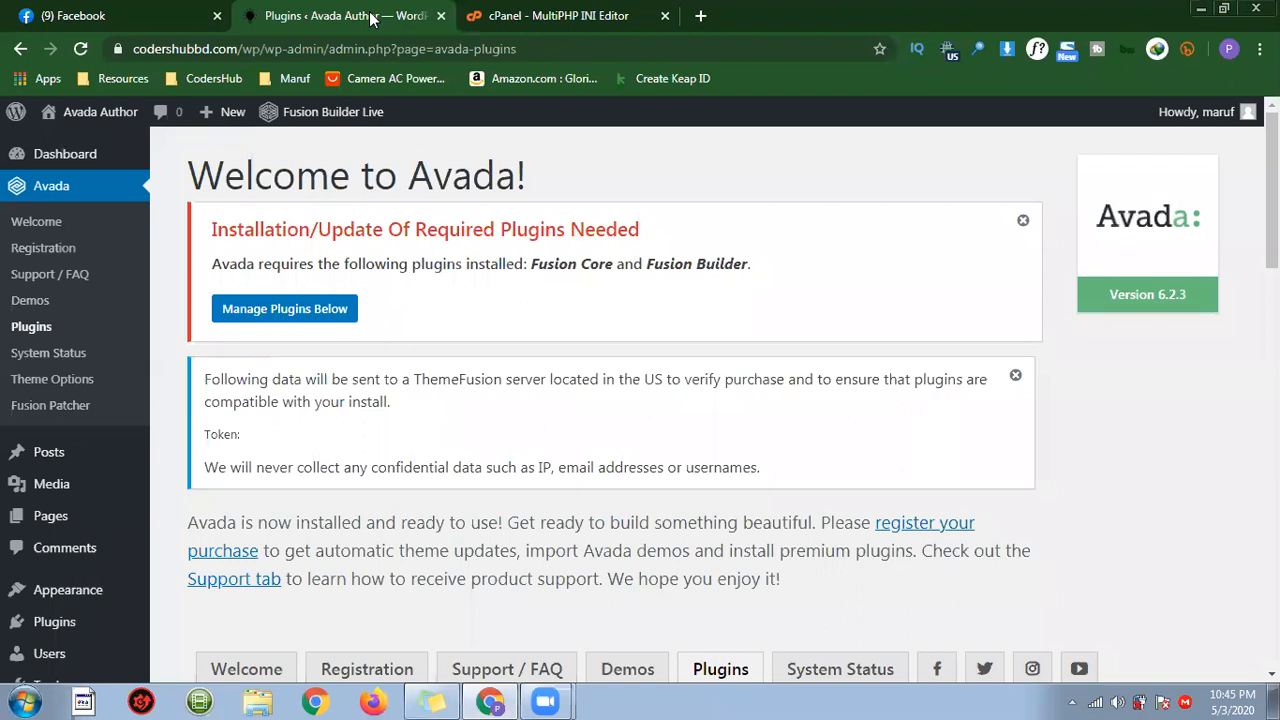
{"action": "left_click", "coordinate": [309, 314]}
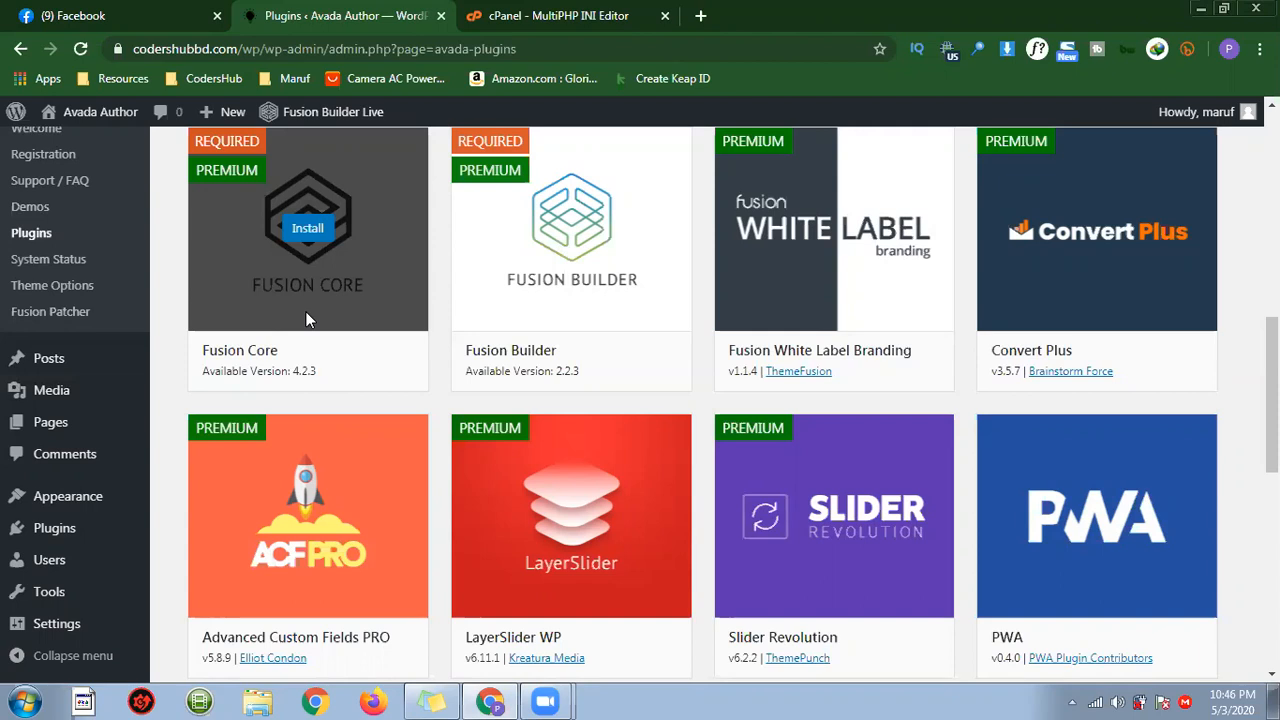
{"action": "scroll", "coordinate": [307, 318], "scroll_direction": "down", "scroll_amount": 2}
{"action": "mouse_move", "coordinate": [140, 562]}
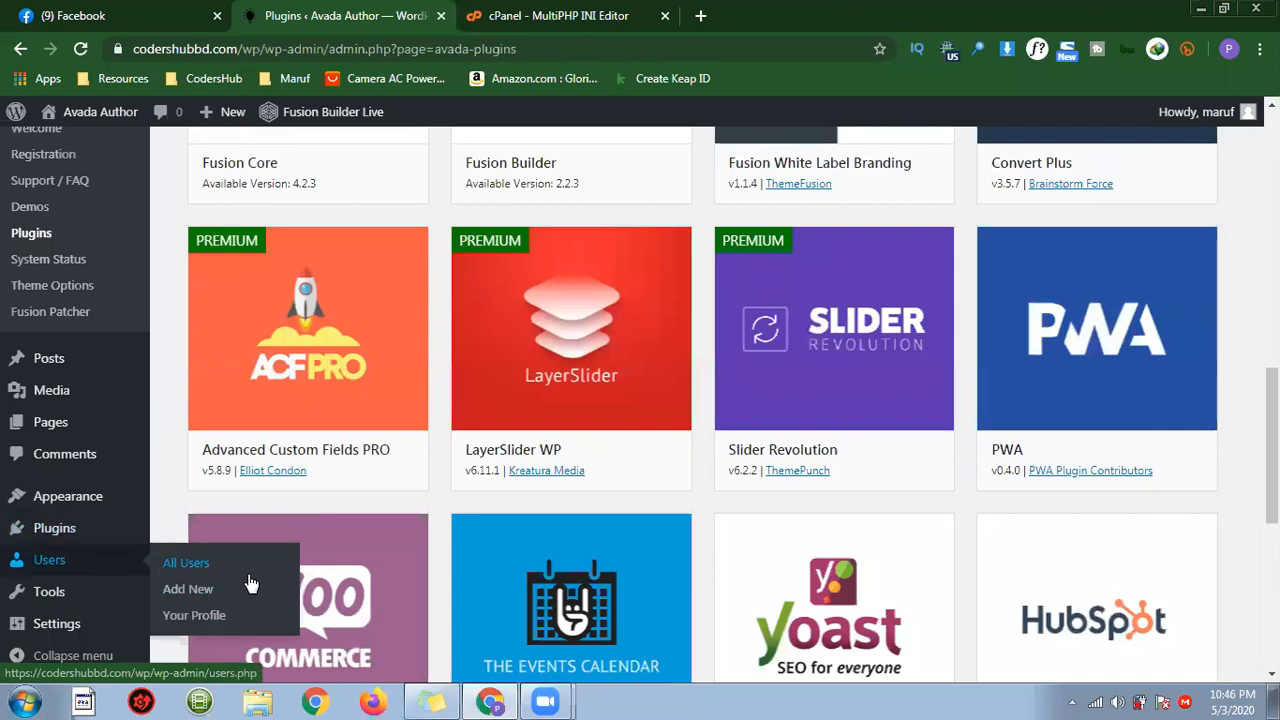
{"action": "scroll", "coordinate": [830, 555], "scroll_direction": "up", "scroll_amount": 5}
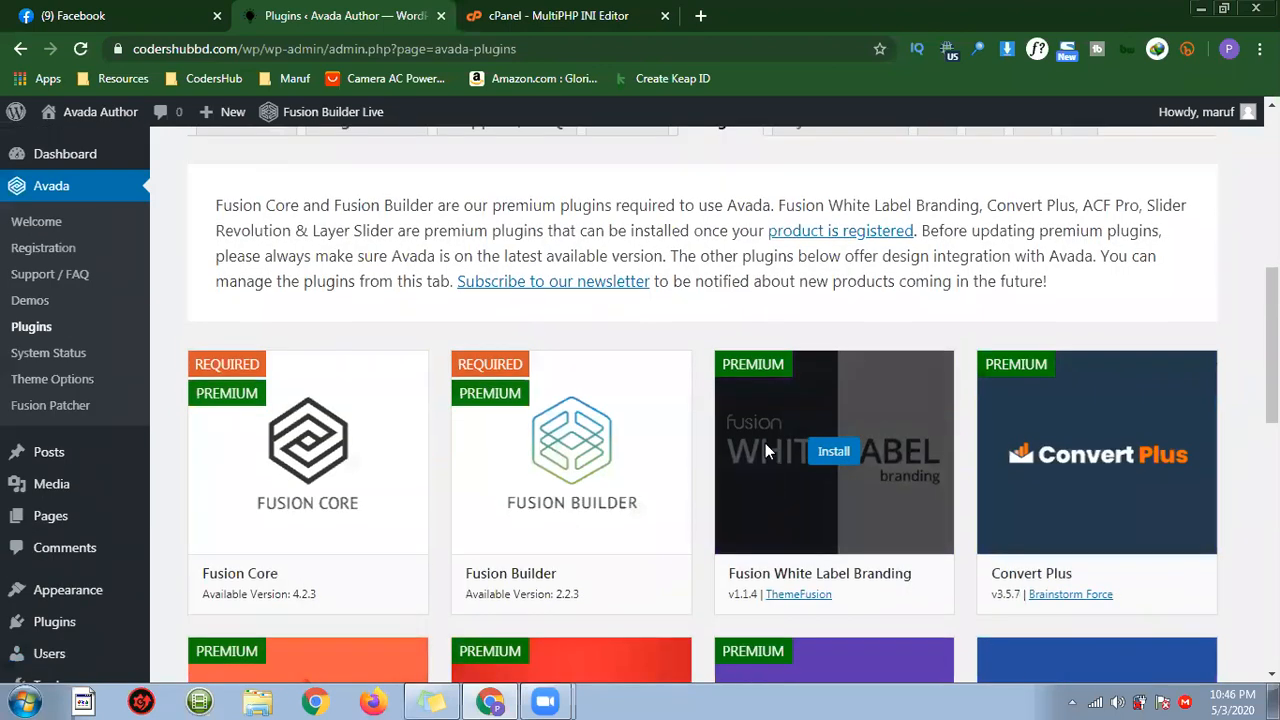
{"action": "triple_click", "coordinate": [366, 373]}
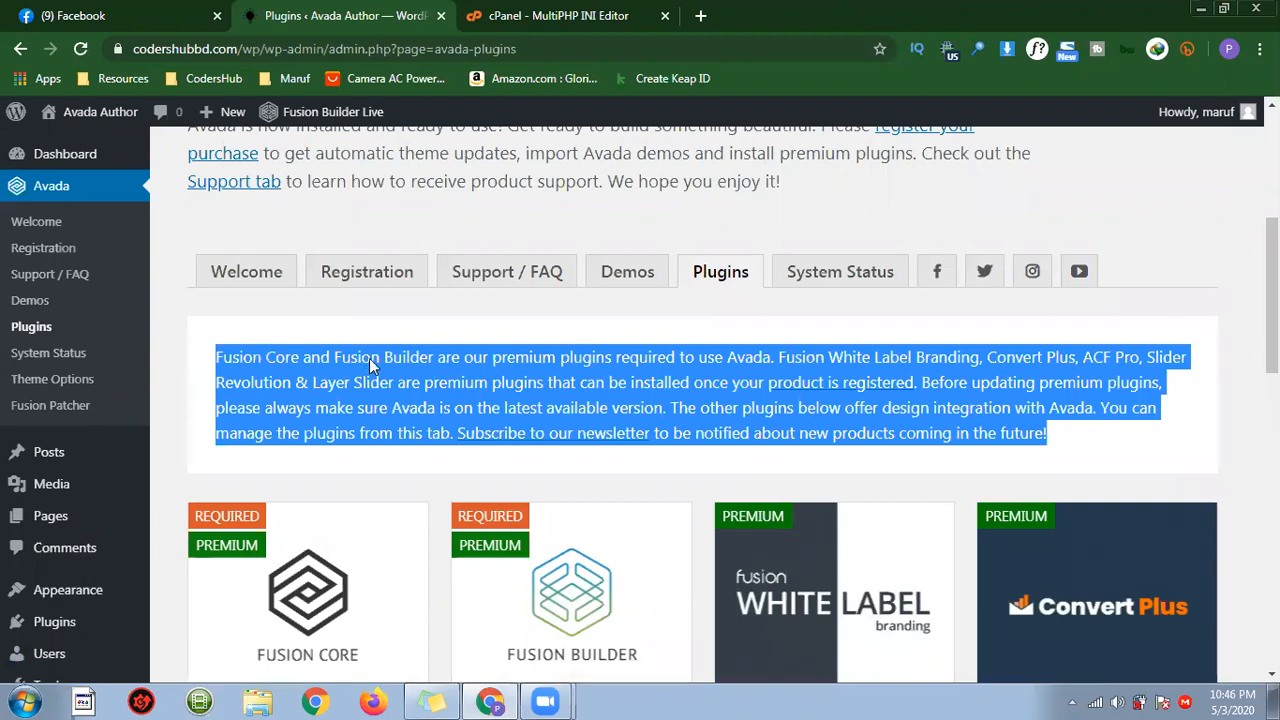
Switch to cPanel, go to its main page and look through the tool sections for the Softaculous Apps Installer.
{"action": "key", "text": "ctrl+Tab"}
{"action": "scroll", "coordinate": [379, 300], "scroll_direction": "up", "scroll_amount": 8}
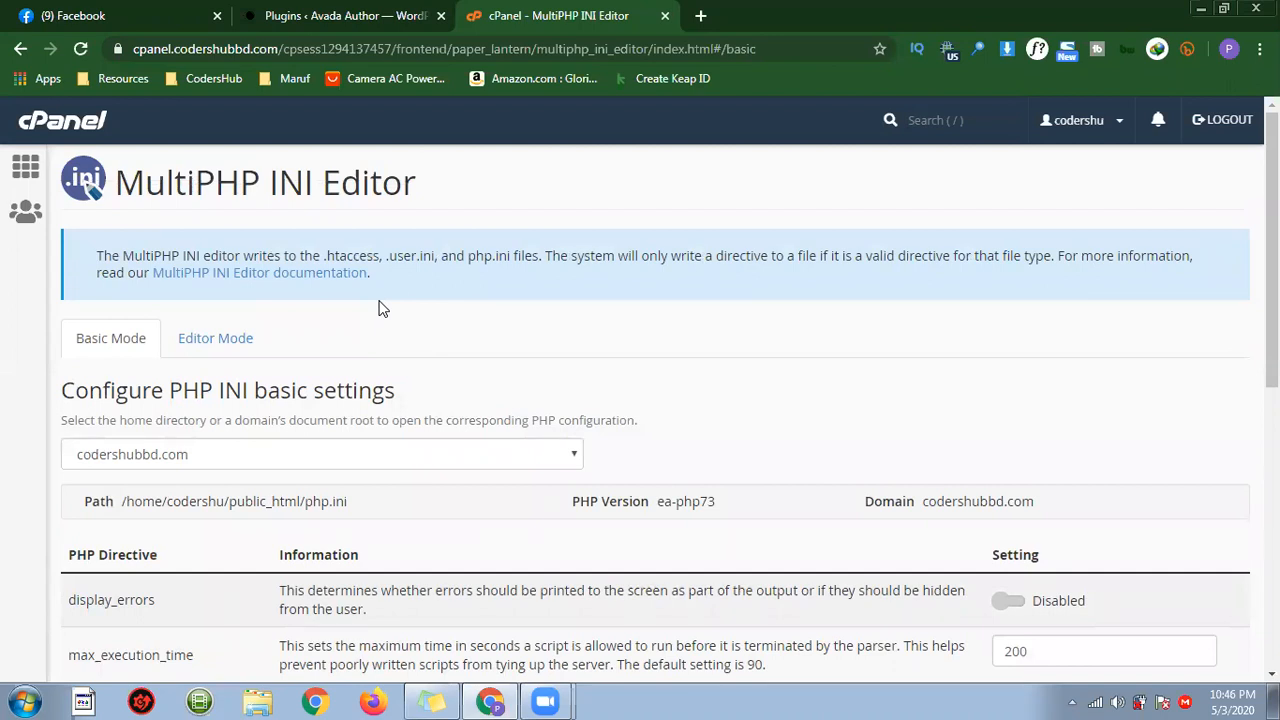
{"action": "left_click", "coordinate": [66, 121]}
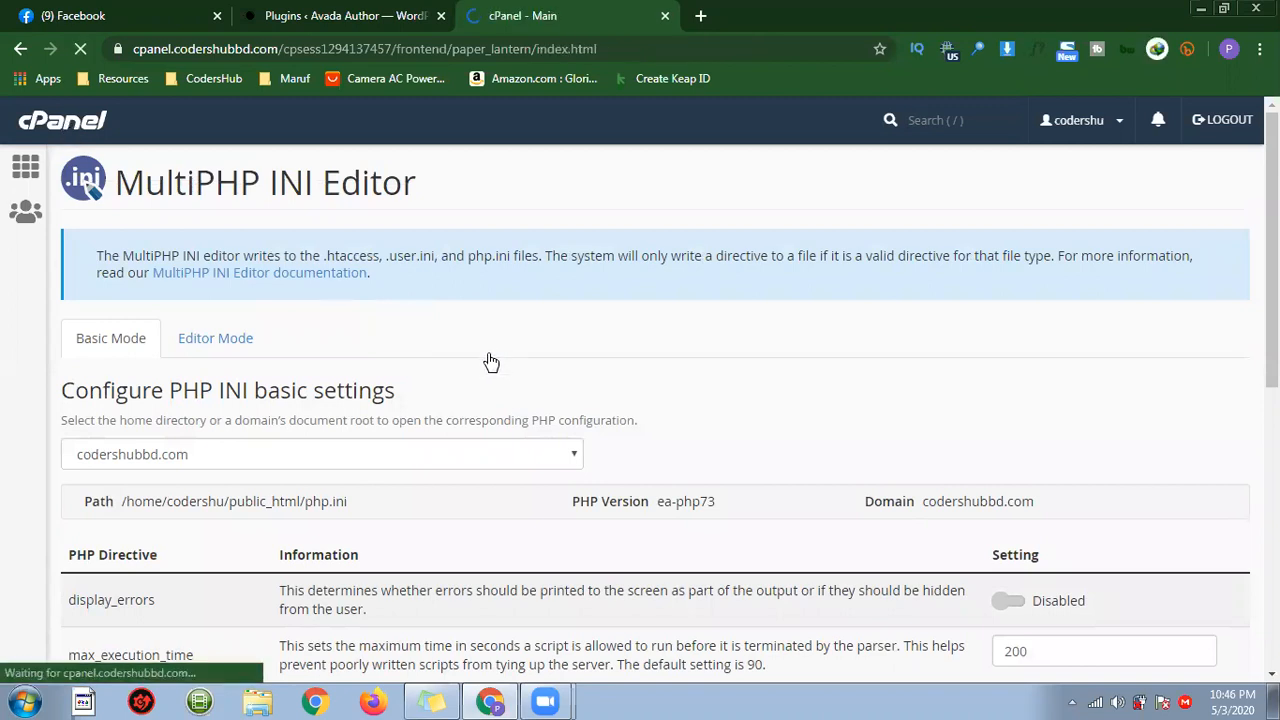
{"action": "scroll", "coordinate": [491, 362], "scroll_direction": "down", "scroll_amount": 10}
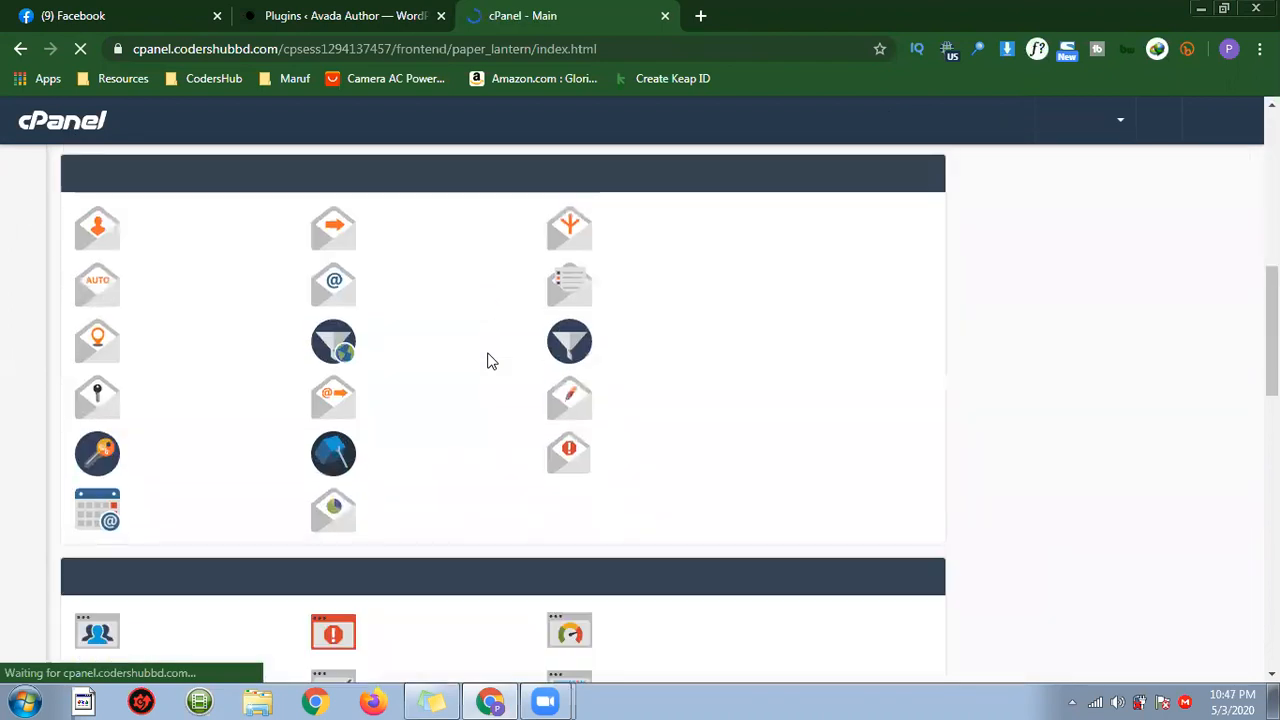
{"action": "scroll", "coordinate": [500, 382], "scroll_direction": "down", "scroll_amount": 4}
{"action": "scroll", "coordinate": [394, 311], "scroll_direction": "down", "scroll_amount": 1}
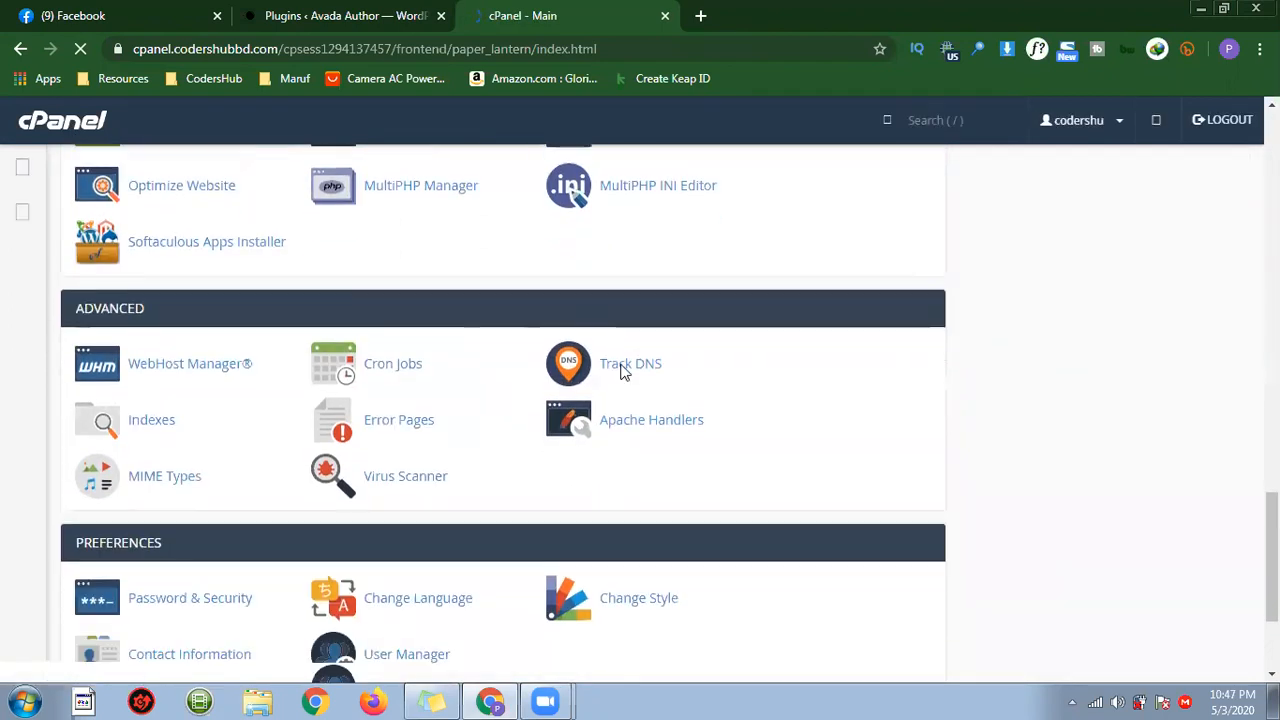
{"action": "scroll", "coordinate": [623, 371], "scroll_direction": "up", "scroll_amount": 2}
{"action": "scroll", "coordinate": [240, 208], "scroll_direction": "up", "scroll_amount": 2}
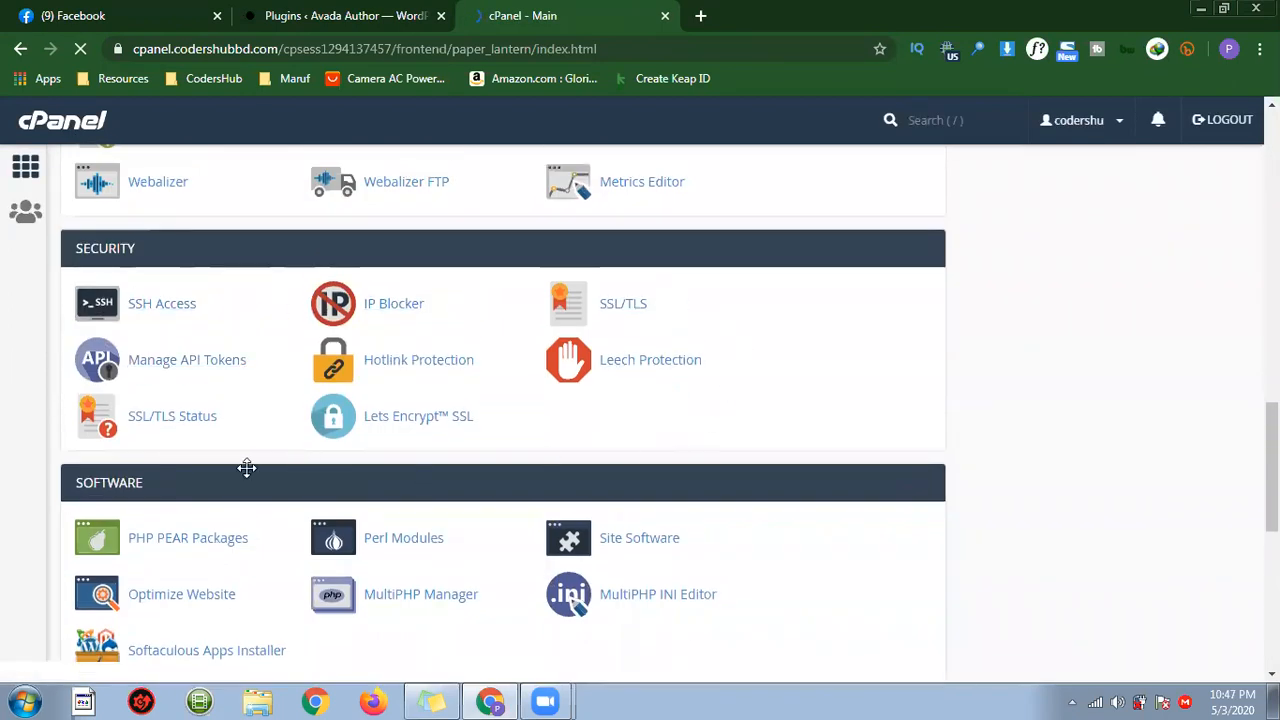
{"action": "scroll", "coordinate": [454, 378], "scroll_direction": "down", "scroll_amount": 6}
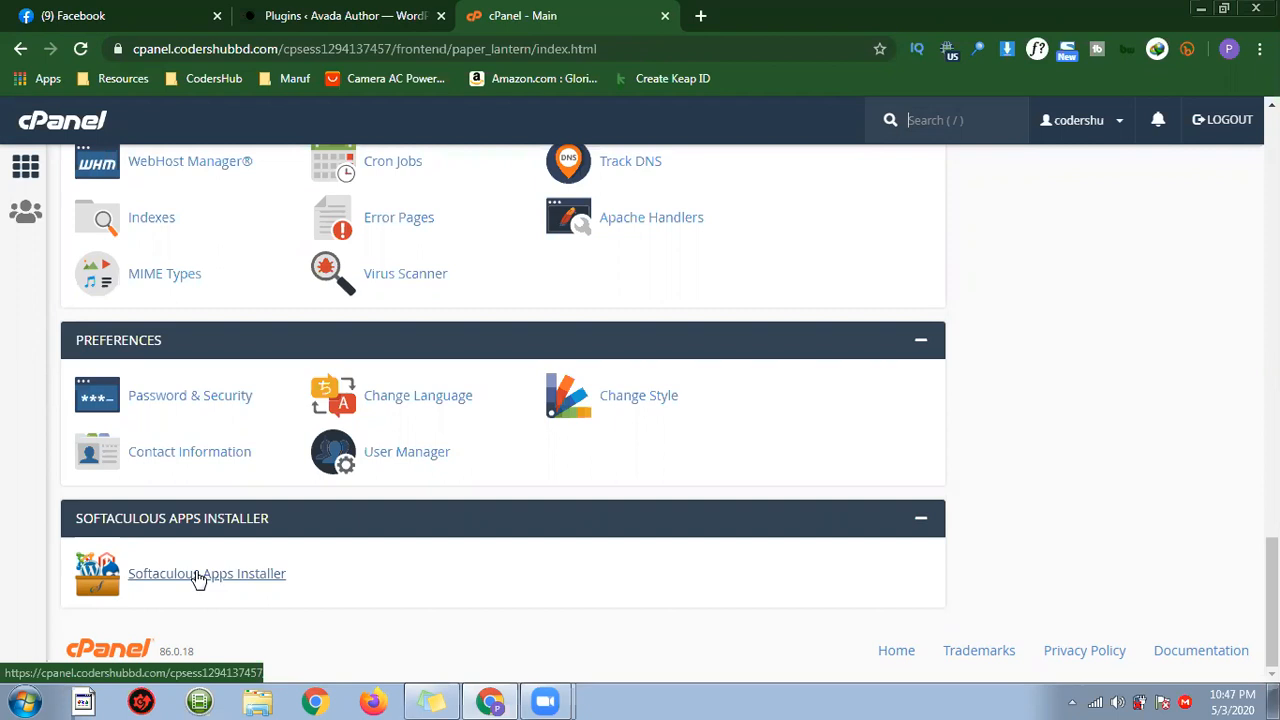
Open the Softaculous Apps Installer and browse its top scripts, such as WordPress, Joomla and WHMCS.
{"action": "left_click", "coordinate": [198, 575]}
{"action": "scroll", "coordinate": [297, 575], "scroll_direction": "up", "scroll_amount": 5}
{"action": "scroll", "coordinate": [297, 565], "scroll_direction": "down", "scroll_amount": 10}
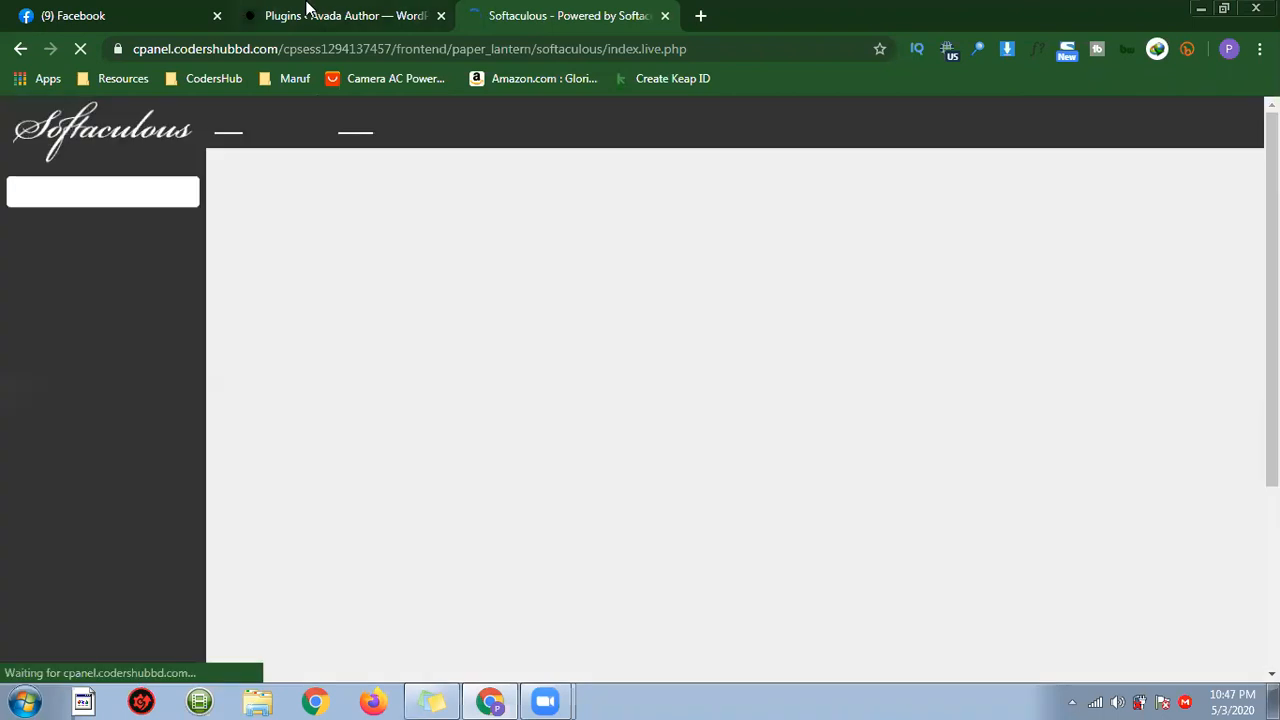
{"action": "scroll", "coordinate": [558, 400], "scroll_direction": "down", "scroll_amount": 8}
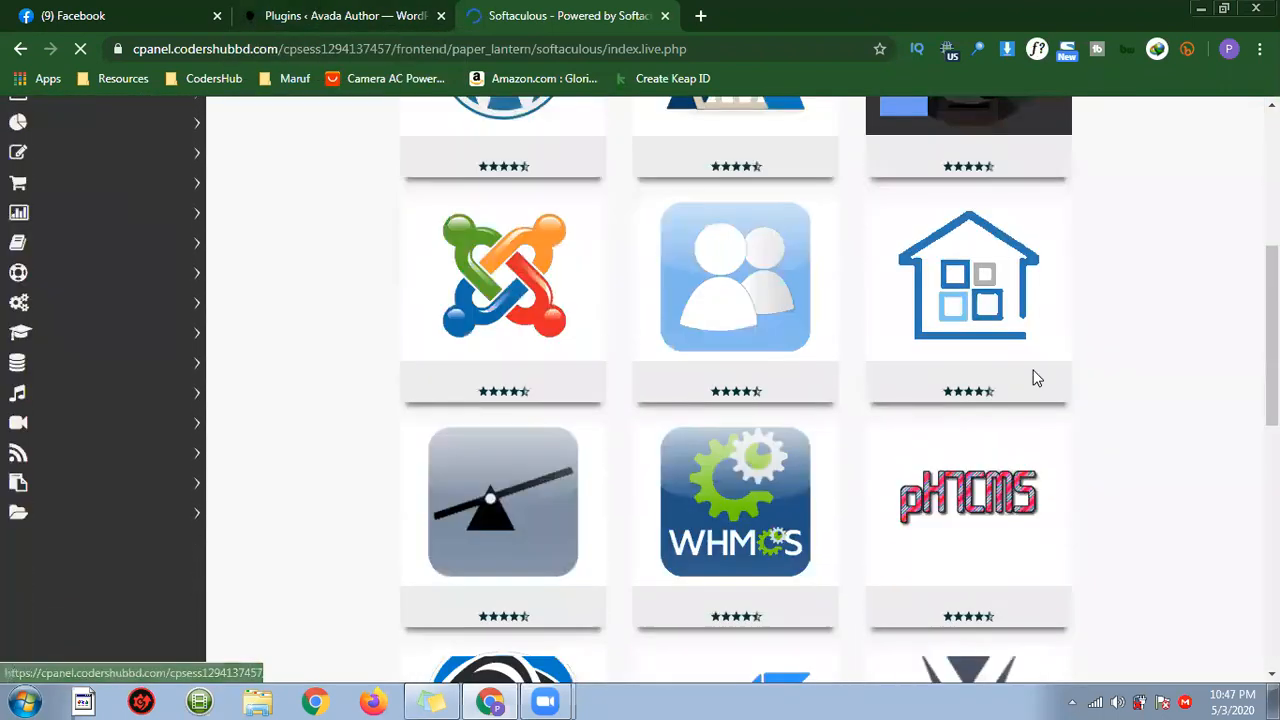
{"action": "scroll", "coordinate": [914, 400], "scroll_direction": "down", "scroll_amount": 5}
{"action": "scroll", "coordinate": [914, 406], "scroll_direction": "up", "scroll_amount": 5}
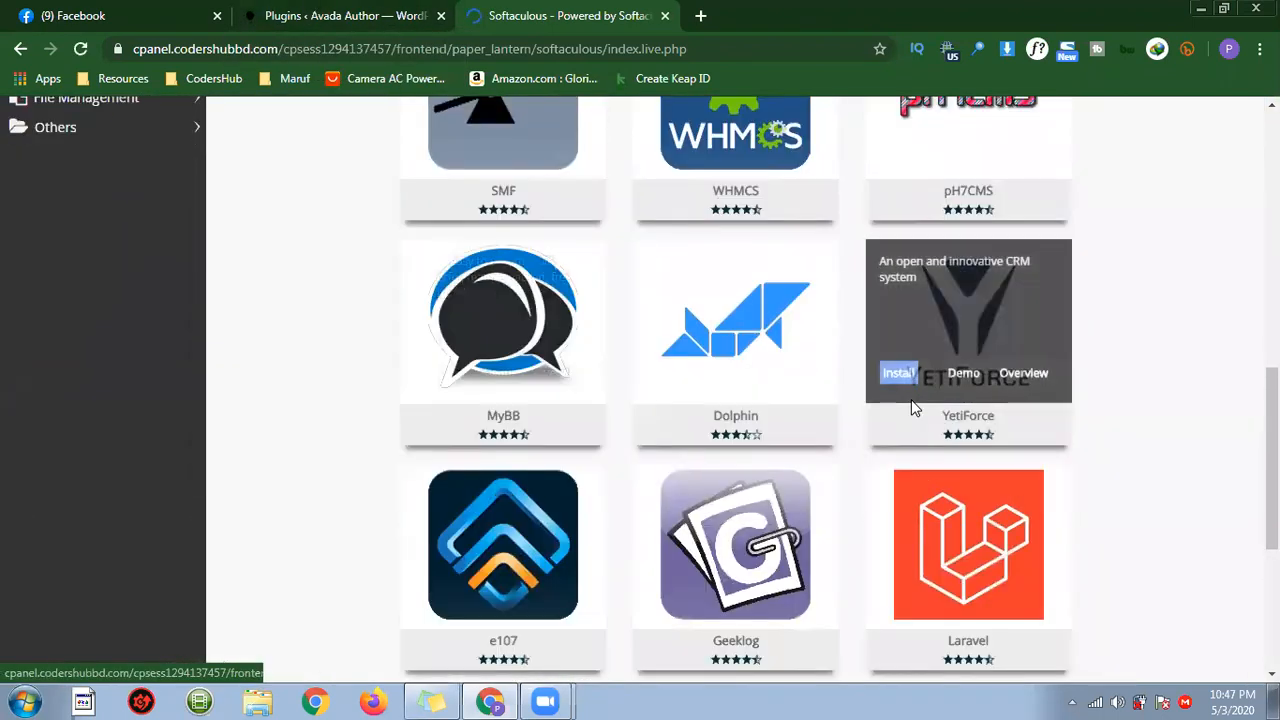
{"action": "scroll", "coordinate": [980, 425], "scroll_direction": "up", "scroll_amount": 3}
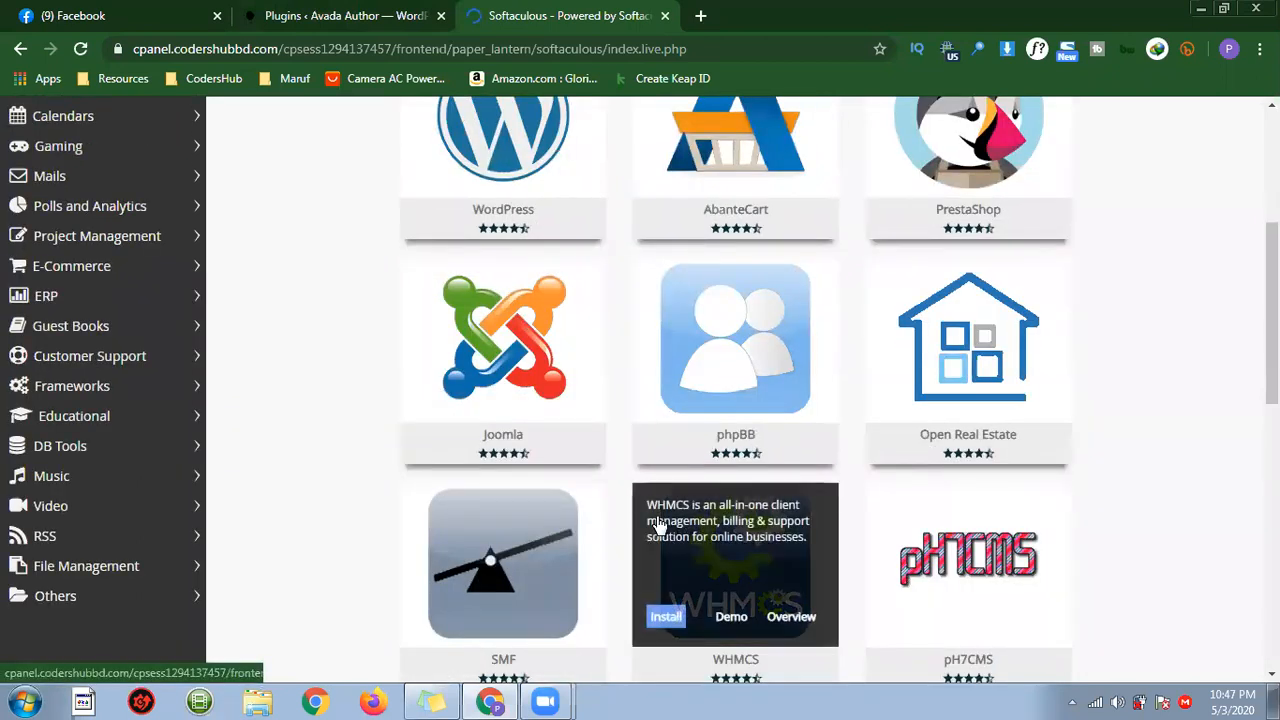
{"action": "scroll", "coordinate": [700, 500], "scroll_direction": "down", "scroll_amount": 1}
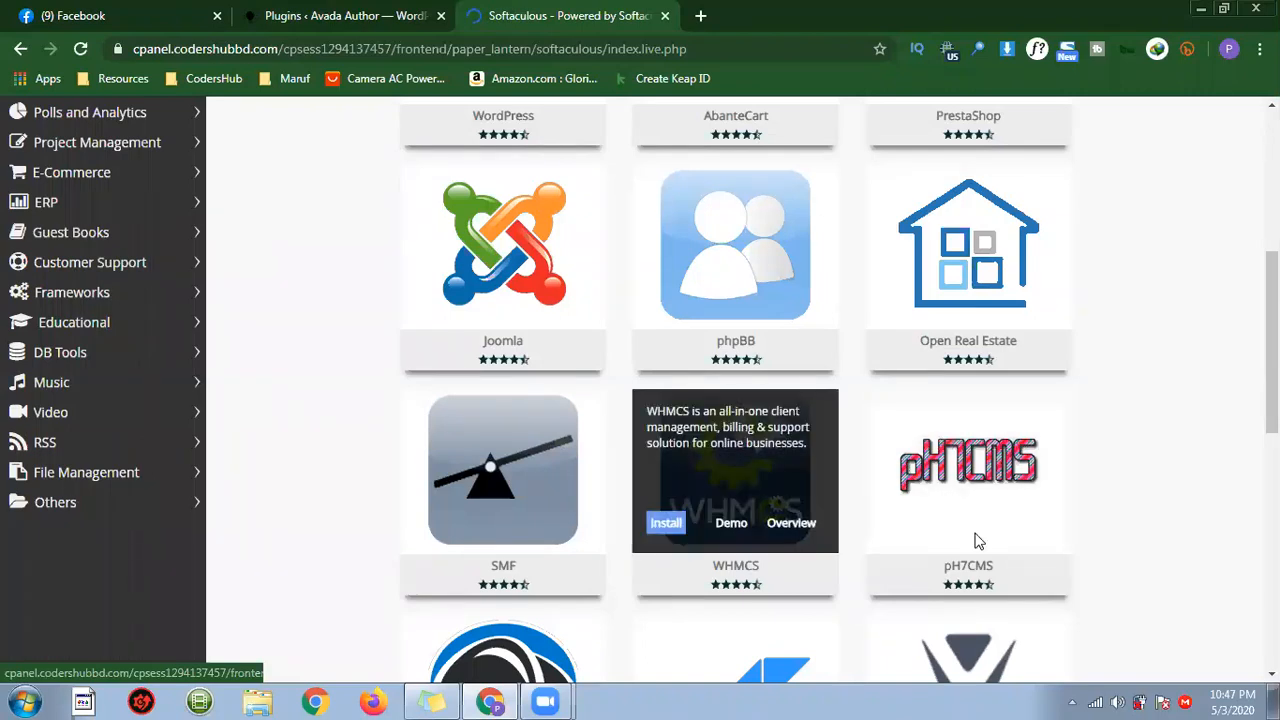
{"action": "scroll", "coordinate": [1112, 480], "scroll_direction": "up", "scroll_amount": 5}
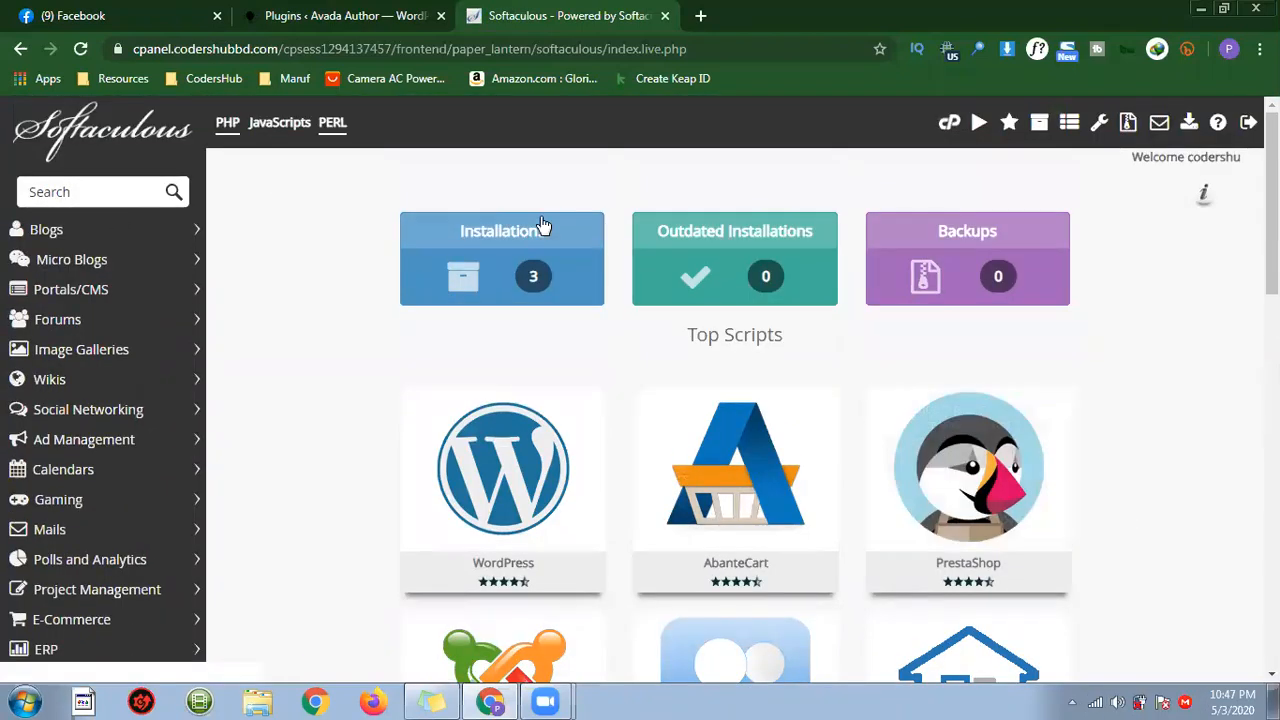
Return from Softaculous to the cPanel main page and view its Files section, glancing at Avada's Plugins page in between.
{"action": "left_click", "coordinate": [20, 49]}
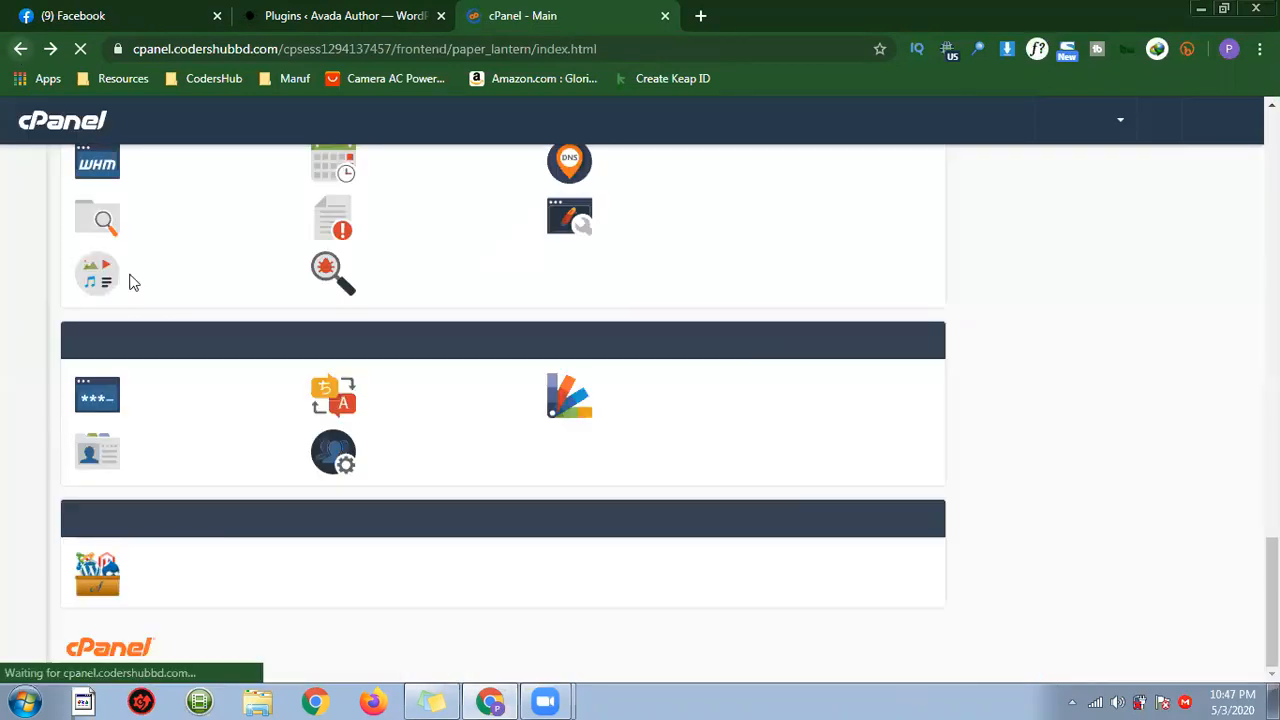
{"action": "scroll", "coordinate": [778, 310], "scroll_direction": "up", "scroll_amount": 10}
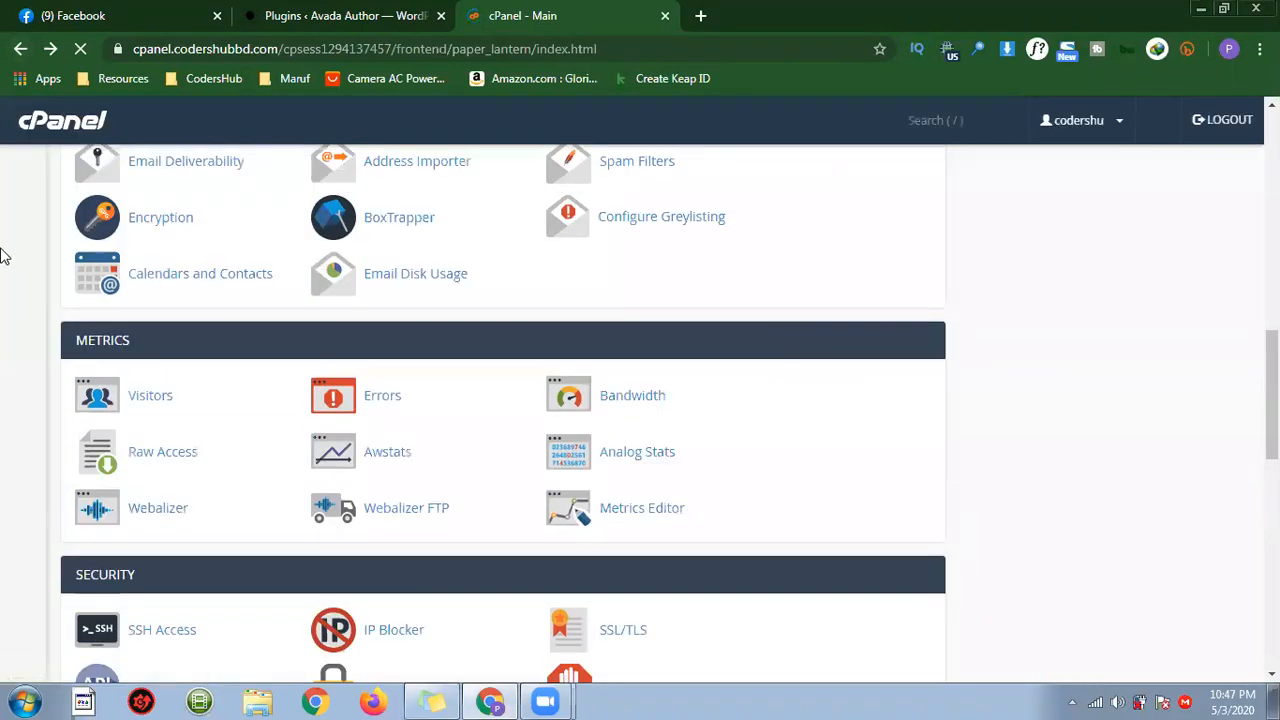
{"action": "scroll", "coordinate": [820, 270], "scroll_direction": "up", "scroll_amount": 9}
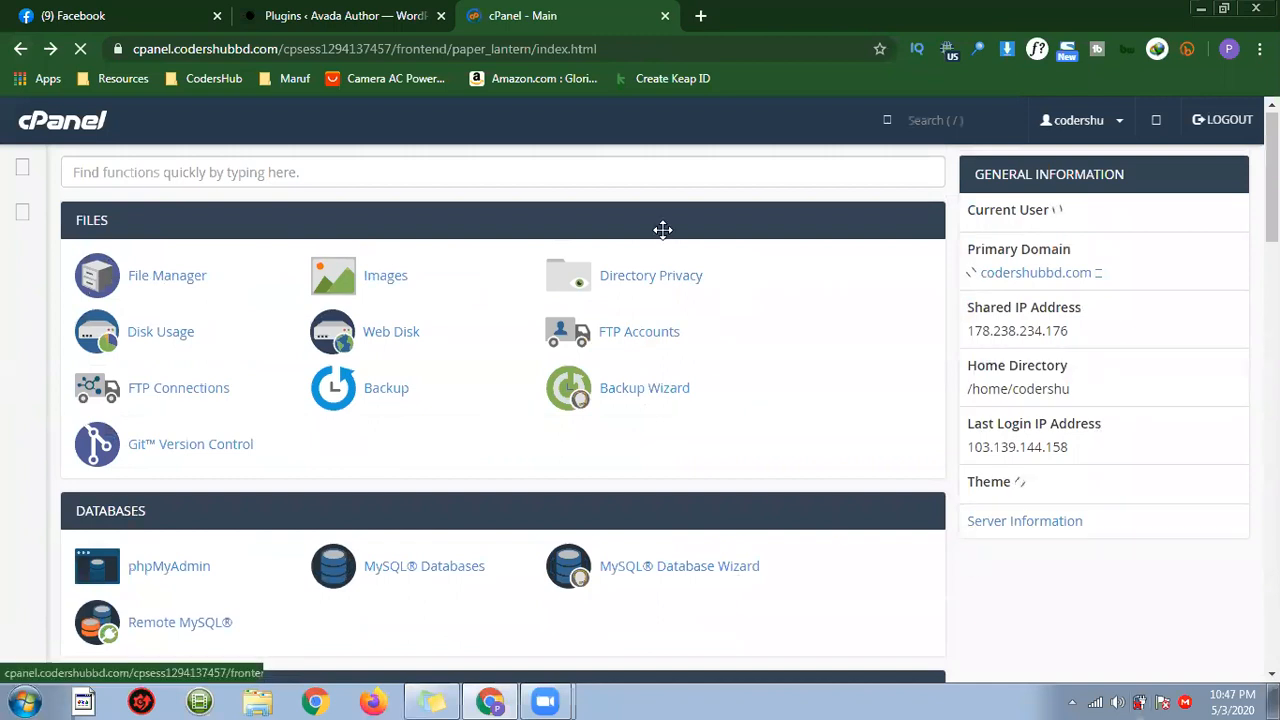
{"action": "left_click", "coordinate": [408, 12]}
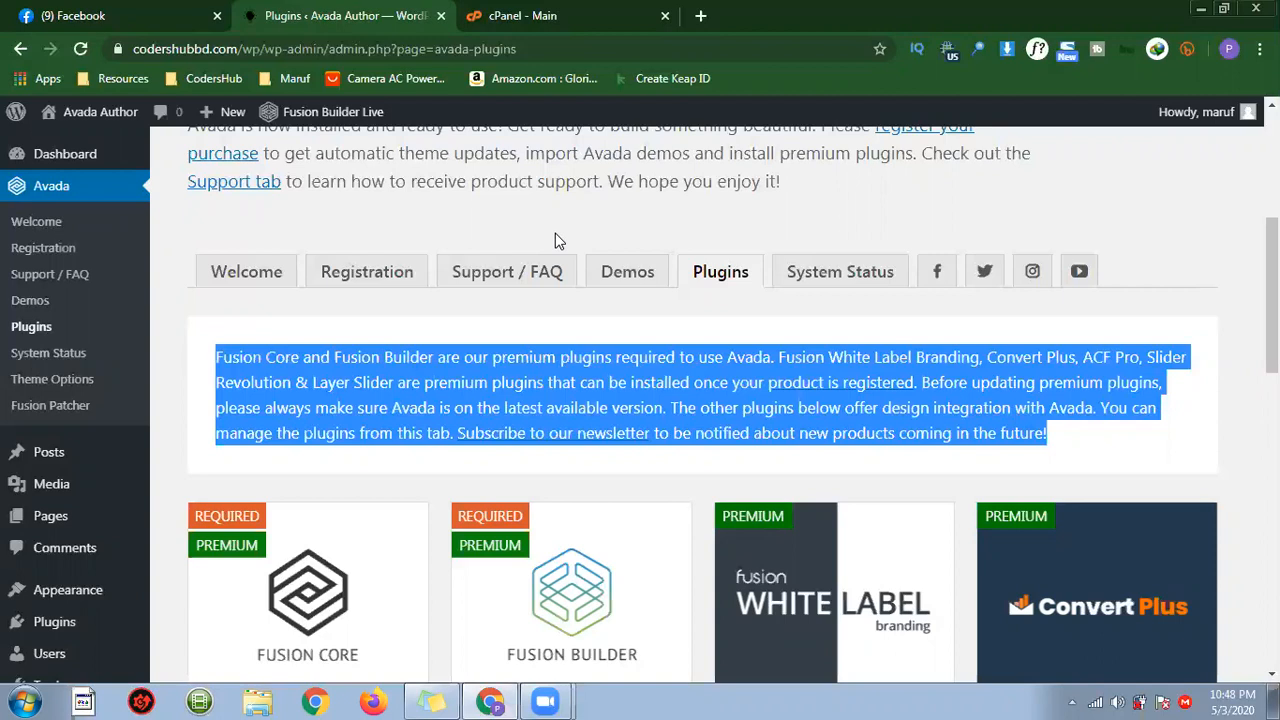
{"action": "left_click", "coordinate": [557, 12]}
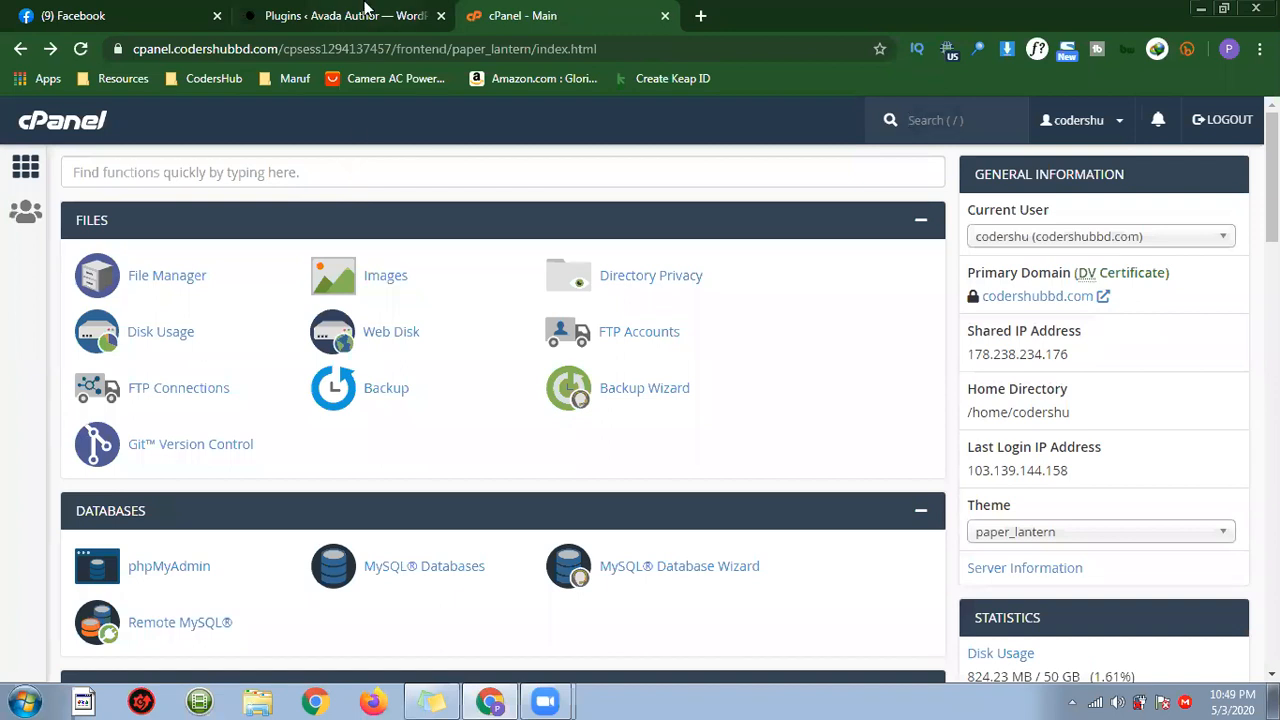
On Avada's Plugins page in WordPress, install the required Fusion Core plugin and return to the required plugins installer.
{"action": "left_click", "coordinate": [364, 15]}
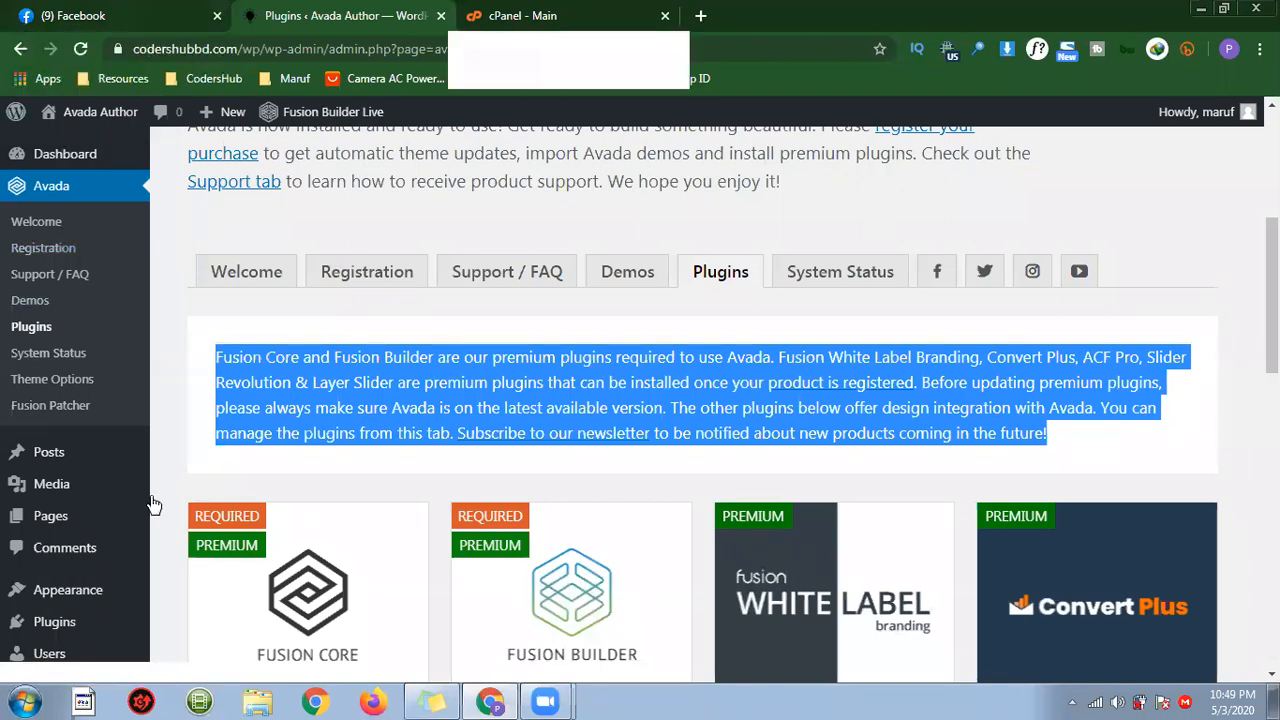
{"action": "scroll", "coordinate": [328, 478], "scroll_direction": "down", "scroll_amount": 1}
{"action": "scroll", "coordinate": [370, 435], "scroll_direction": "up", "scroll_amount": 2}
{"action": "scroll", "coordinate": [370, 435], "scroll_direction": "up", "scroll_amount": 5}
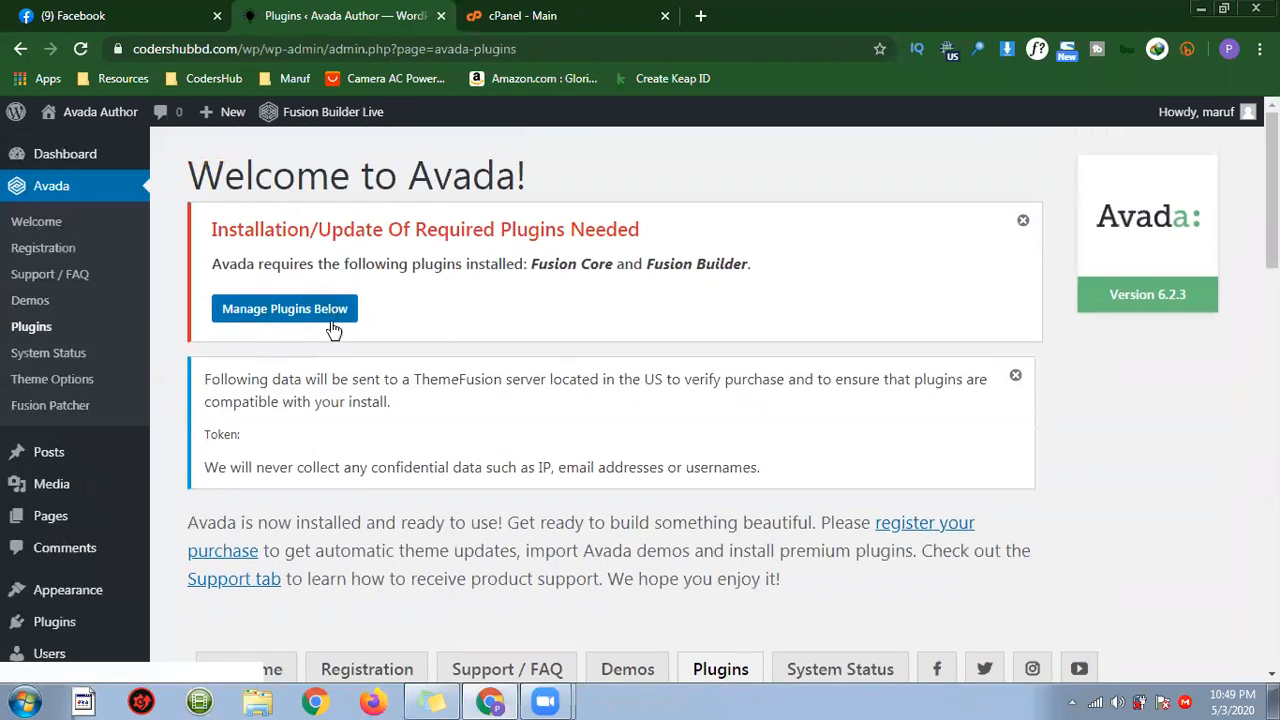
{"action": "left_click", "coordinate": [272, 310]}
{"action": "left_click", "coordinate": [318, 232]}
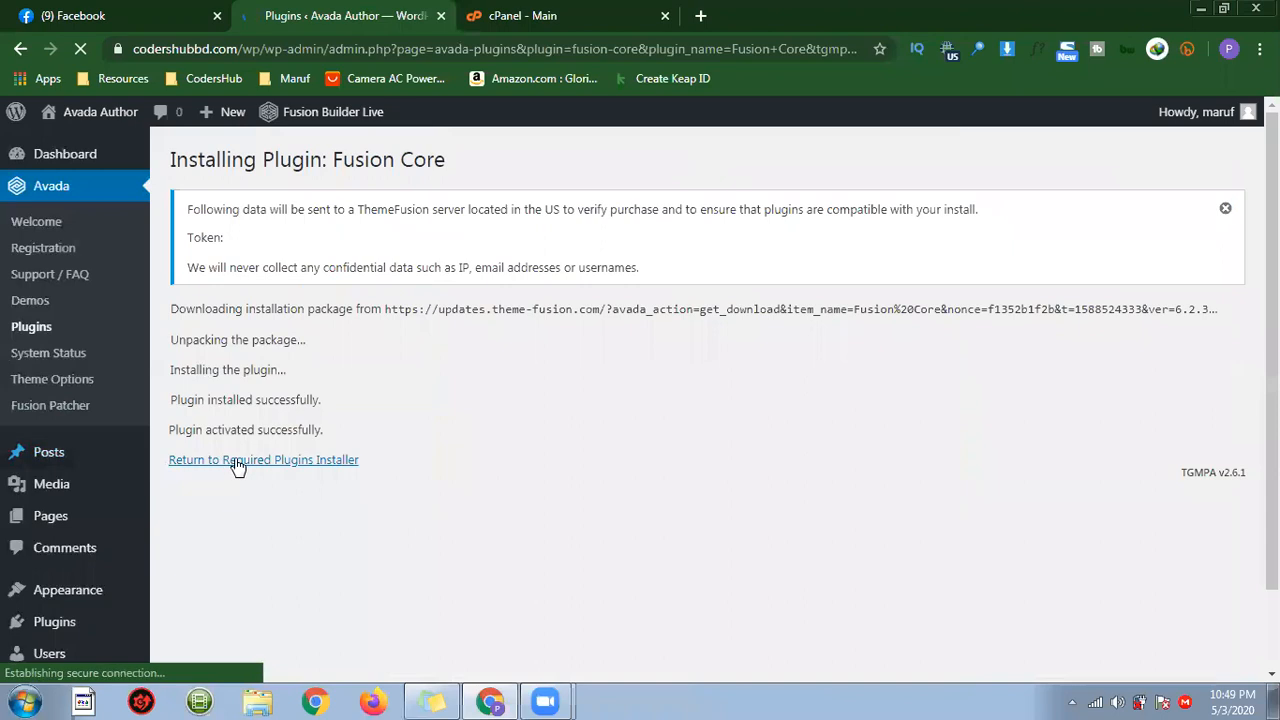
{"action": "left_click", "coordinate": [234, 461]}
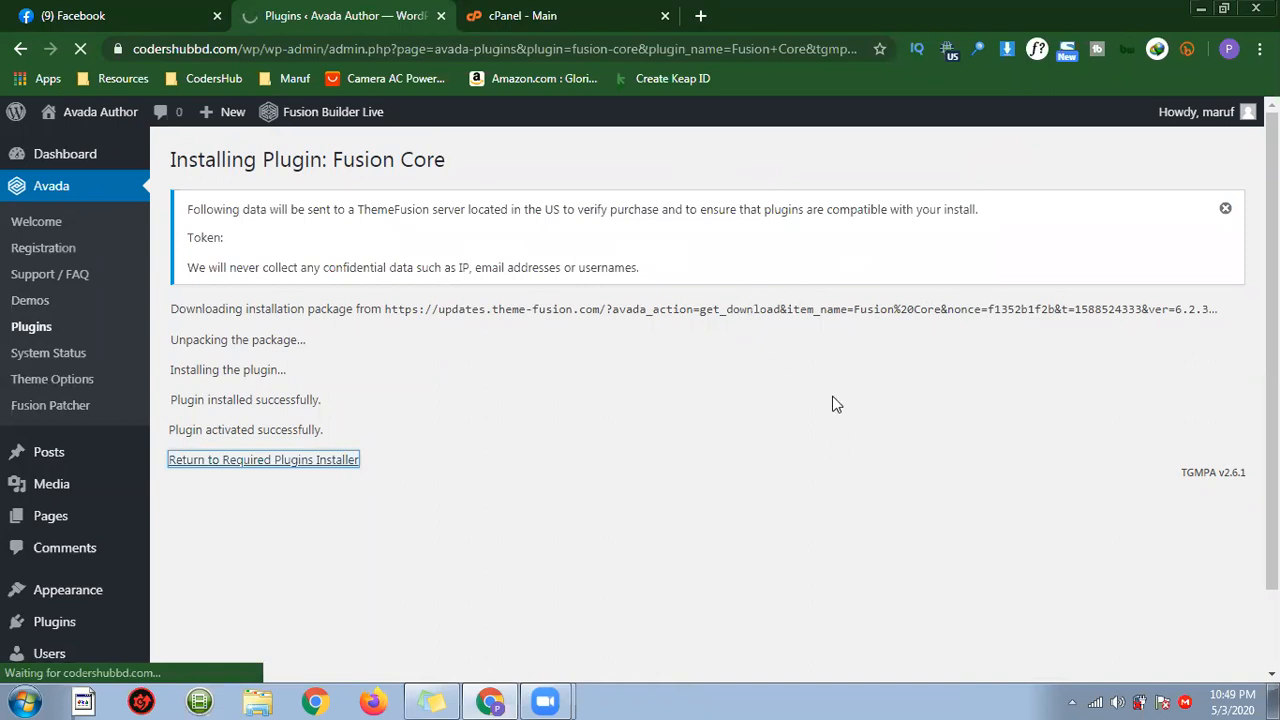
Look through Avada's plugin list, from Fusion Core and Fusion Builder down to WooCommerce, Yoast SEO and HubSpot.
{"action": "scroll", "coordinate": [803, 412], "scroll_direction": "down", "scroll_amount": 5}
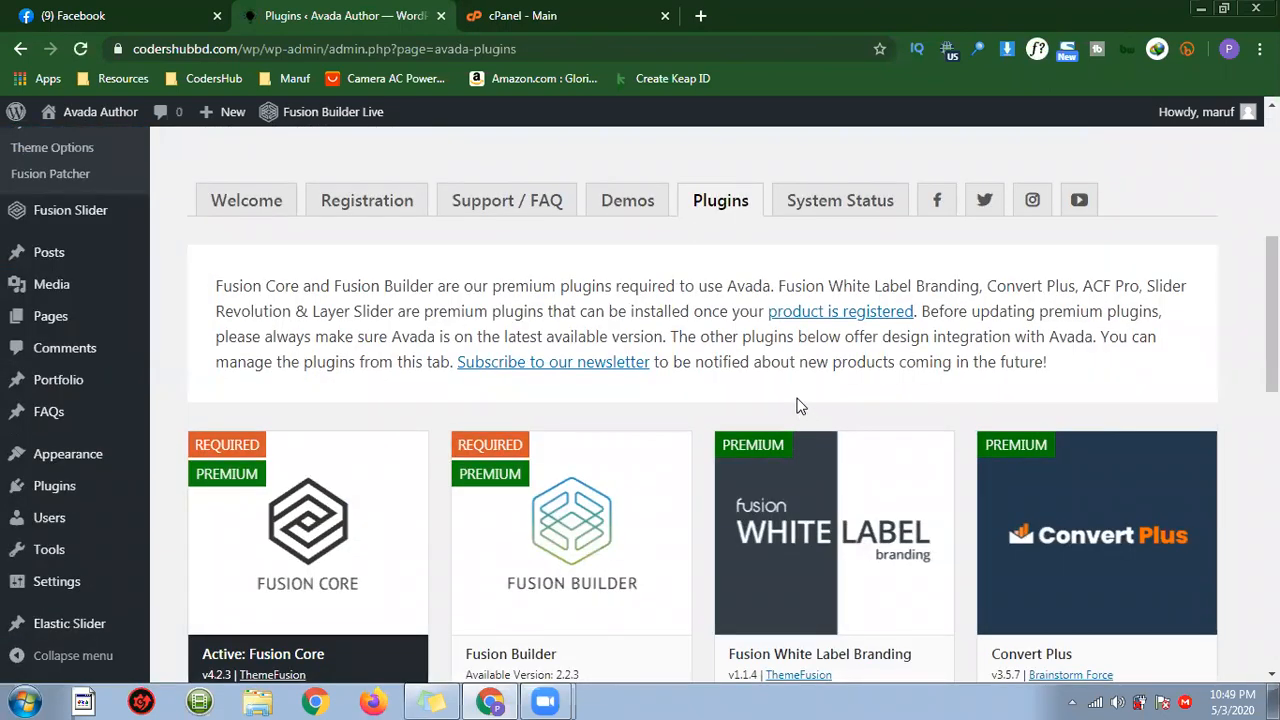
{"action": "scroll", "coordinate": [800, 405], "scroll_direction": "down", "scroll_amount": 3}
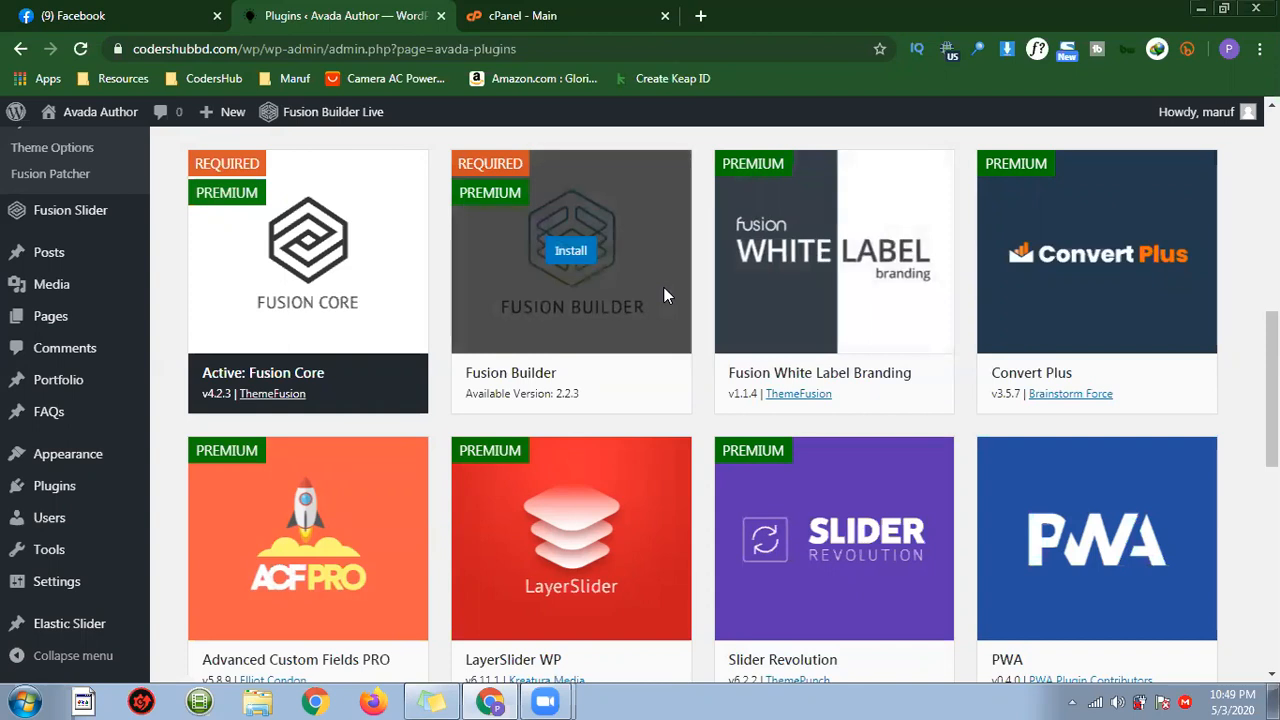
{"action": "scroll", "coordinate": [665, 290], "scroll_direction": "down", "scroll_amount": 2}
{"action": "scroll", "coordinate": [665, 295], "scroll_direction": "down", "scroll_amount": 2}
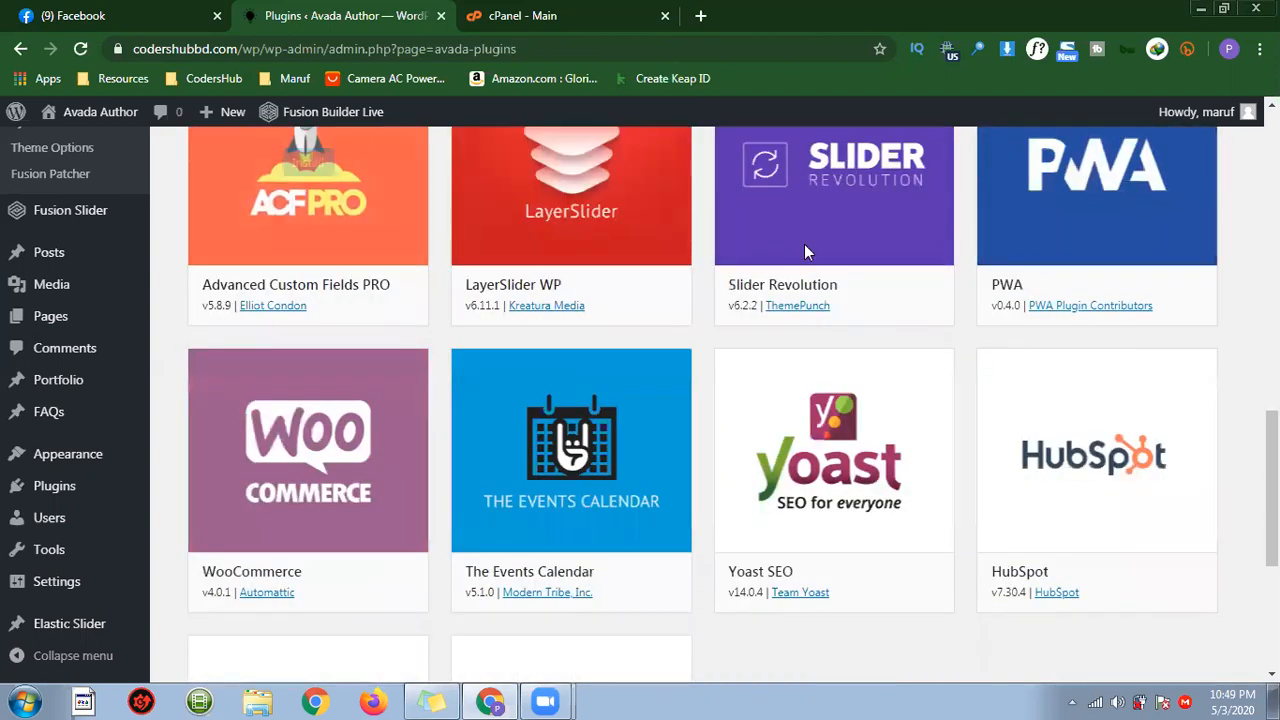
{"action": "scroll", "coordinate": [1000, 250], "scroll_direction": "down", "scroll_amount": 1}
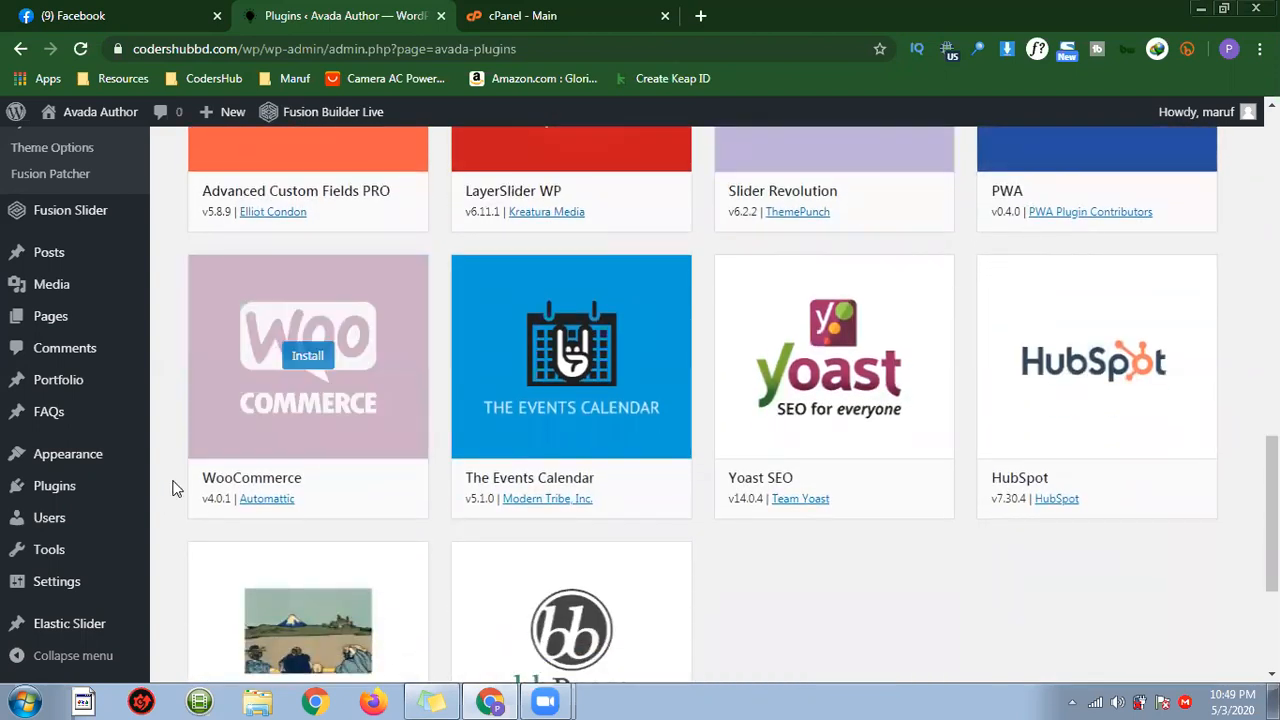
{"action": "scroll", "coordinate": [873, 447], "scroll_direction": "up", "scroll_amount": 1}
{"action": "scroll", "coordinate": [640, 370], "scroll_direction": "up", "scroll_amount": 5}
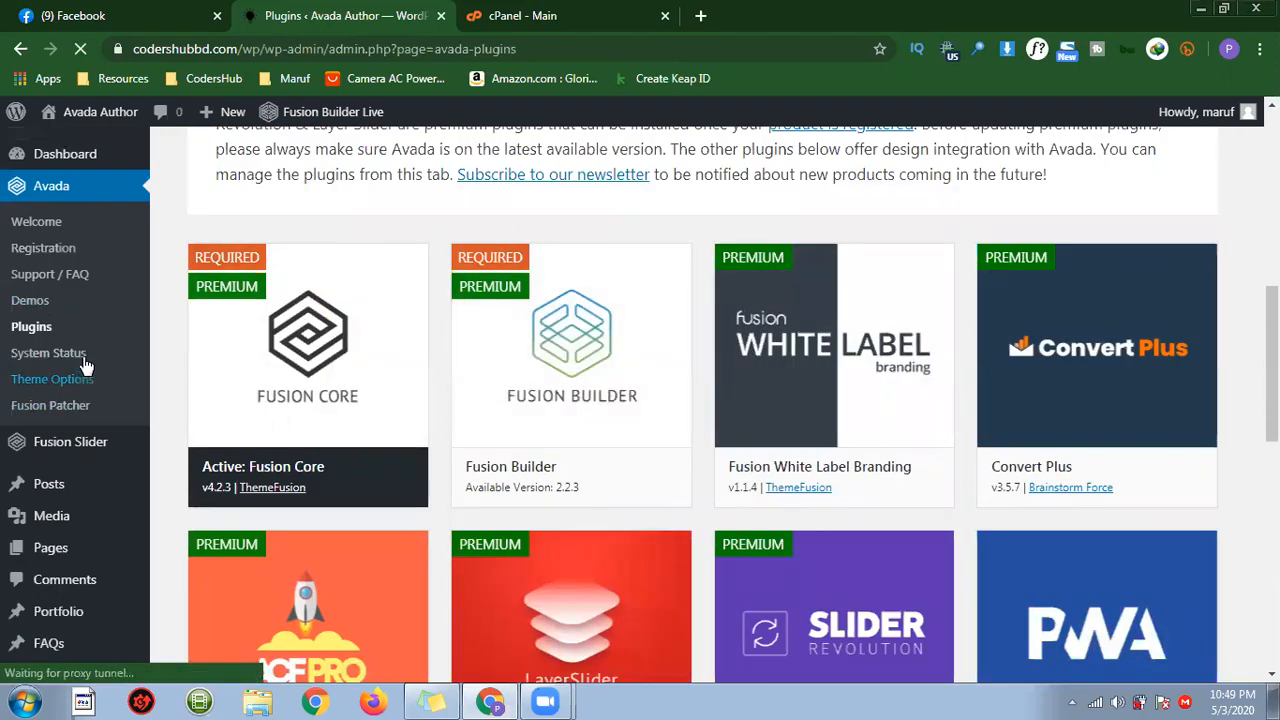
Install the required Fusion Builder plugin and return to Avada's required plugins installer.
{"action": "left_click", "coordinate": [88, 236]}
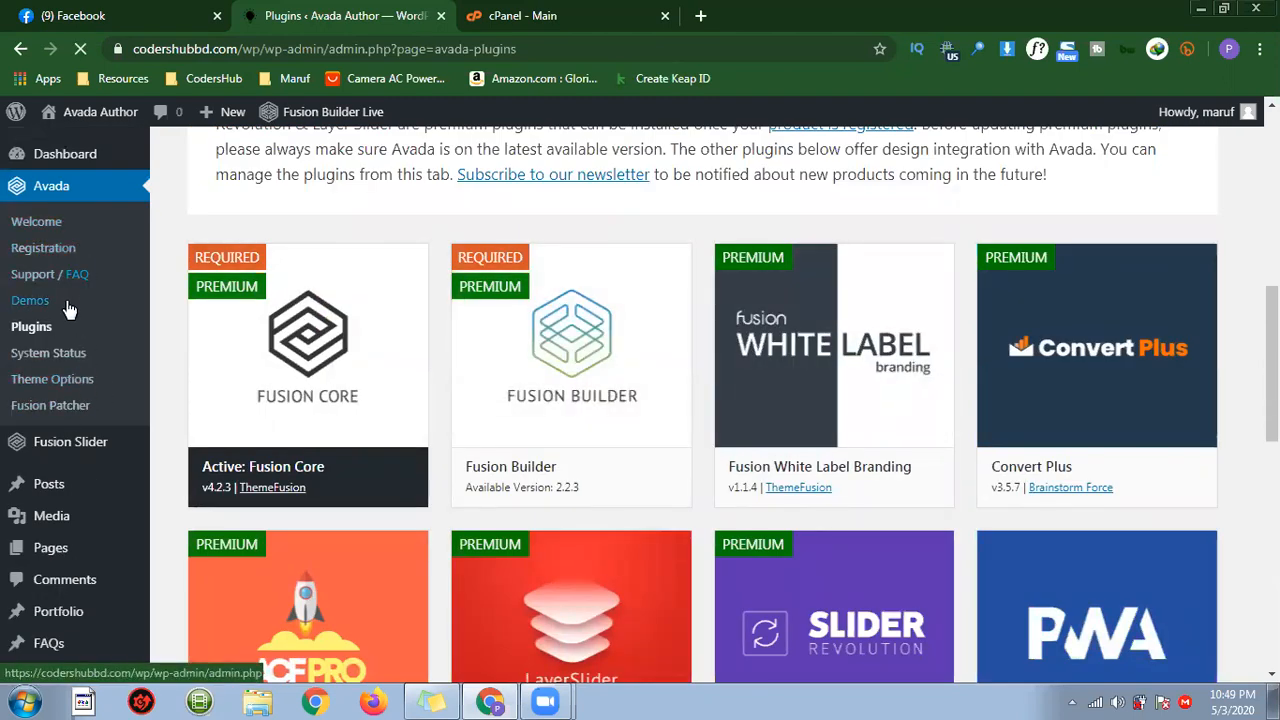
{"action": "mouse_move", "coordinate": [615, 362]}
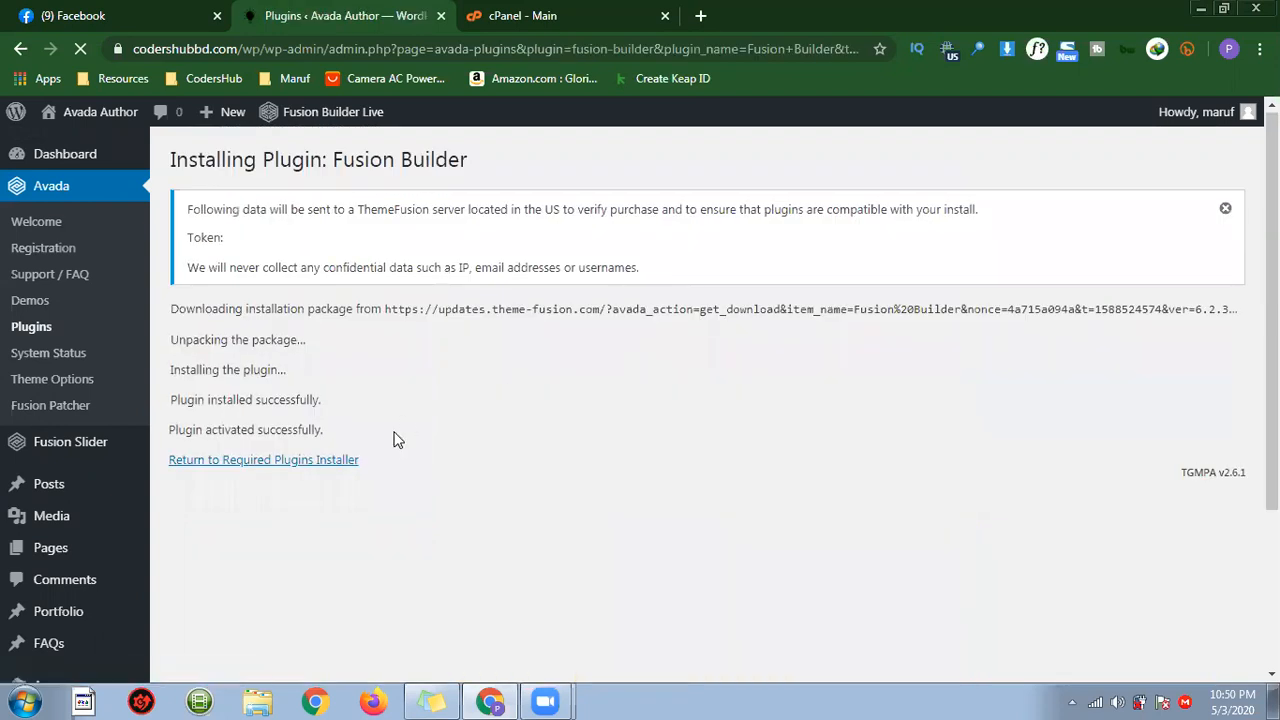
{"action": "left_click", "coordinate": [349, 459]}
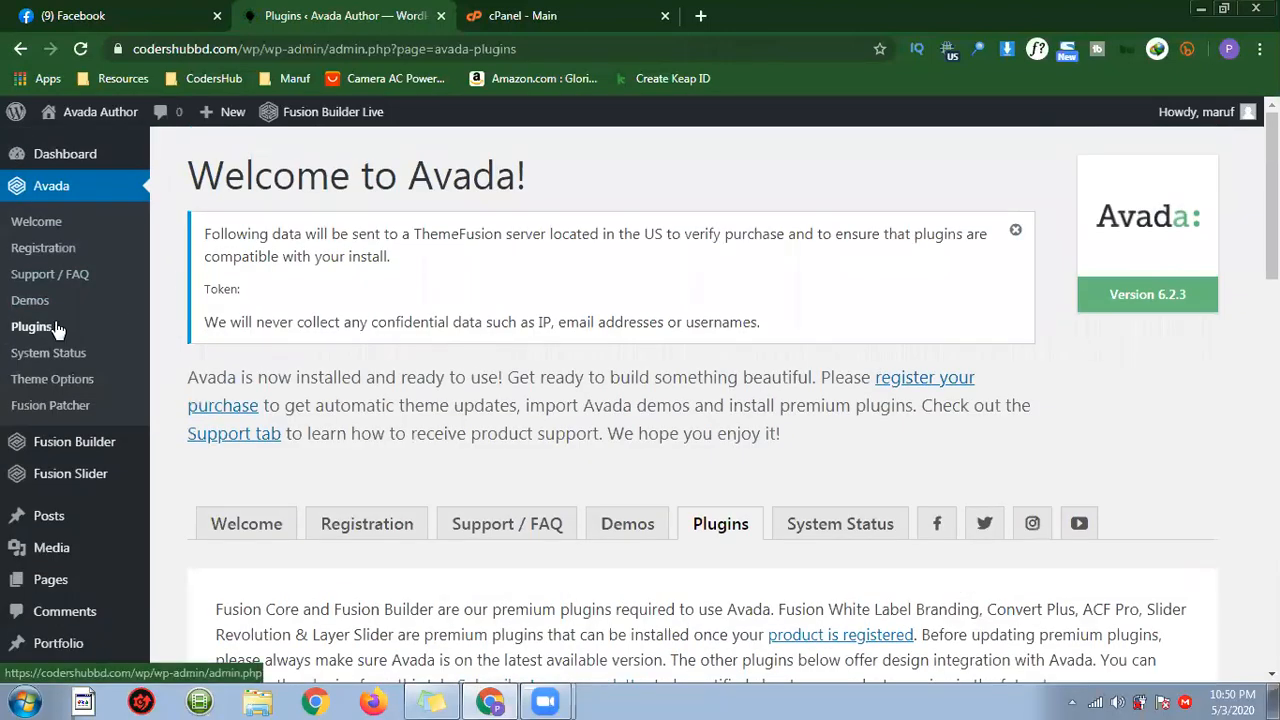
{"action": "left_click", "coordinate": [57, 328]}
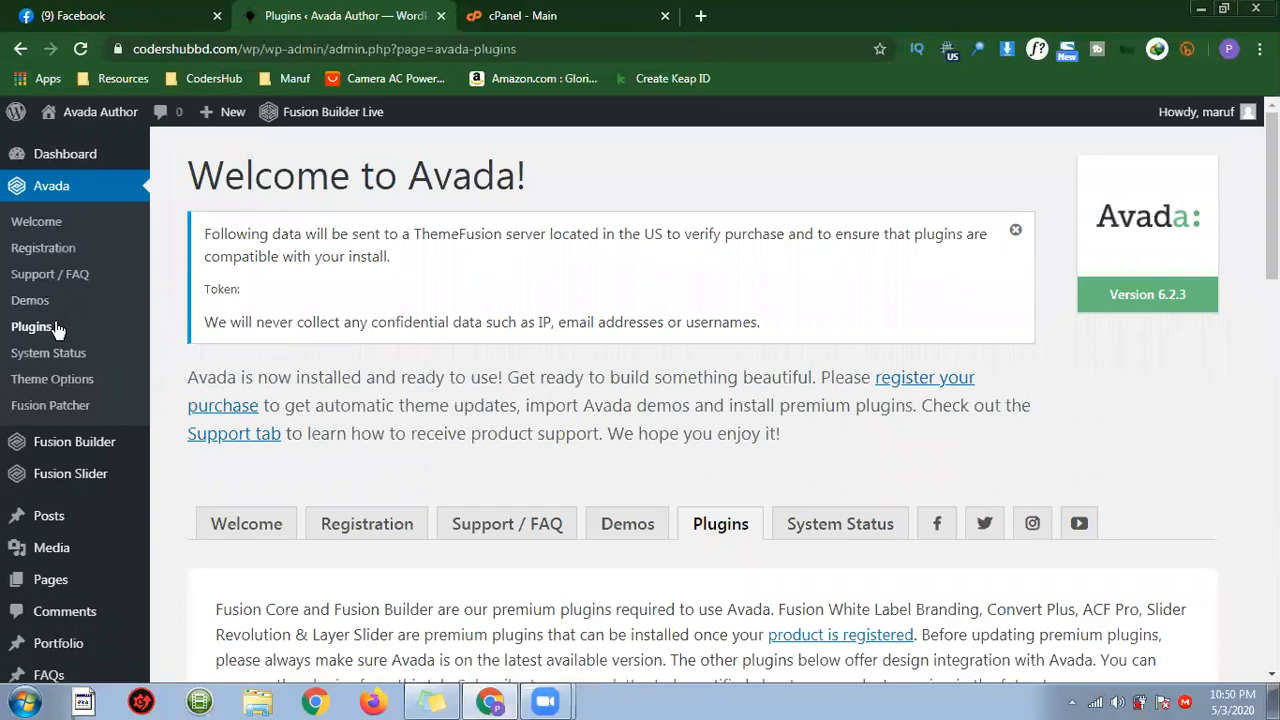
{"action": "left_click", "coordinate": [57, 328]}
Start installing Fusion White Label Branding in the current tab, and Convert Plus and Advanced Custom Fields PRO in new browser tabs.
{"action": "scroll", "coordinate": [712, 390], "scroll_direction": "down", "scroll_amount": 7}
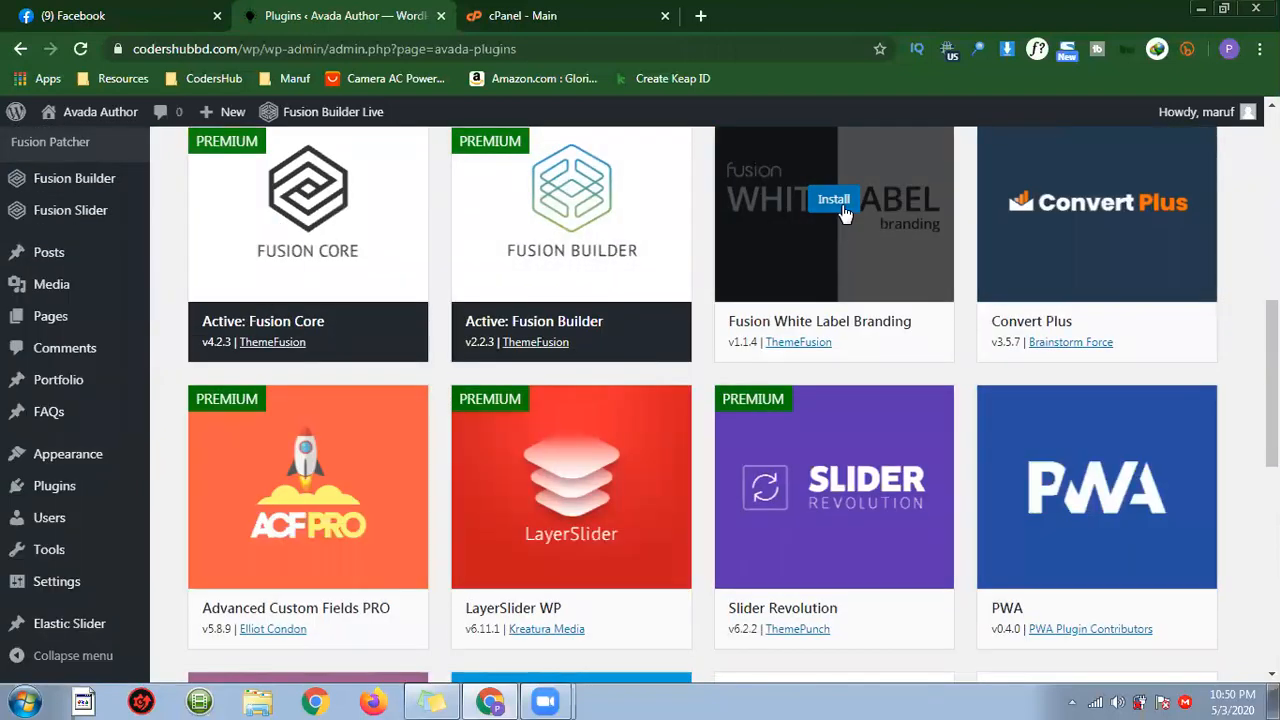
{"action": "scroll", "coordinate": [834, 215], "scroll_direction": "up", "scroll_amount": 2}
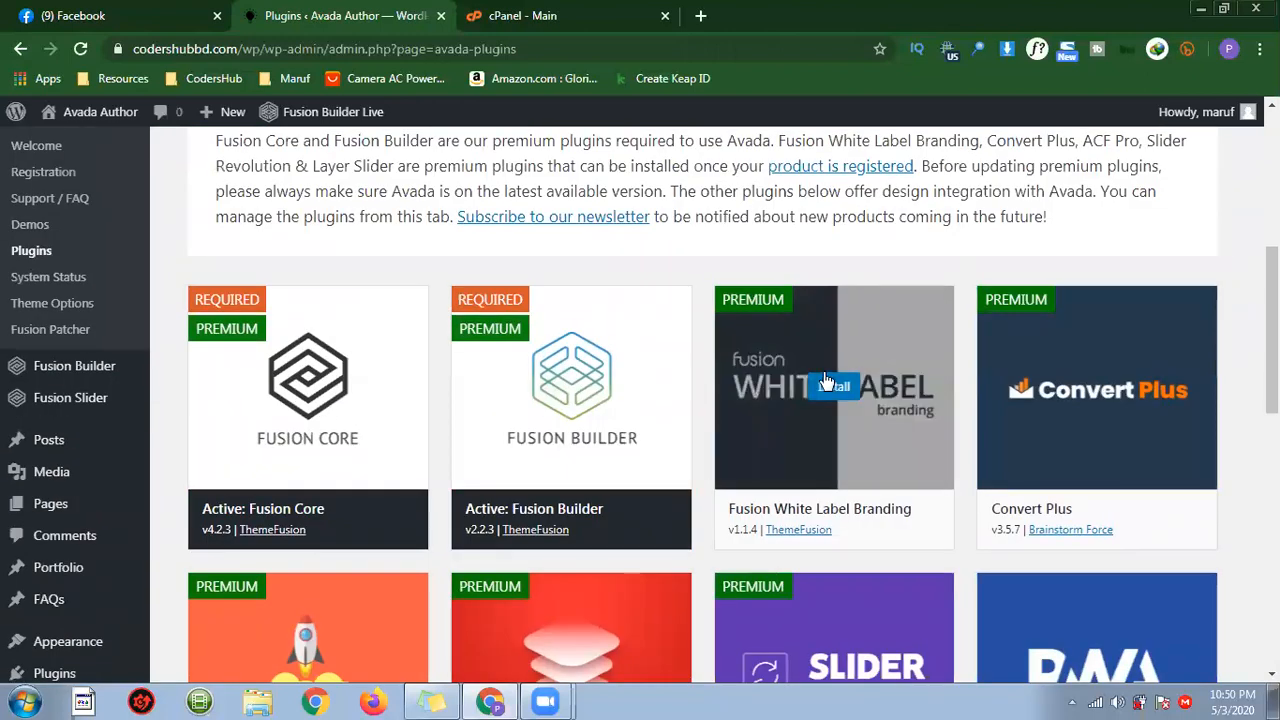
{"action": "right_click", "coordinate": [1096, 388]}
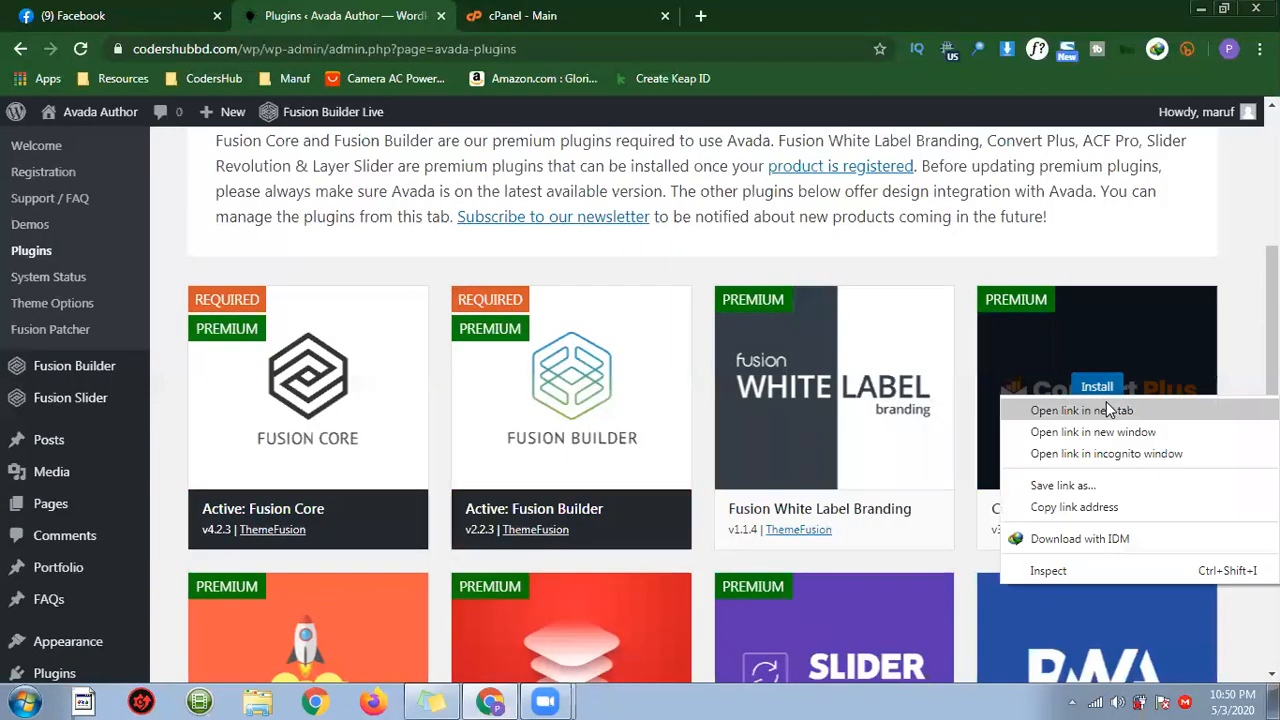
{"action": "left_click", "coordinate": [1050, 404]}
{"action": "scroll", "coordinate": [711, 414], "scroll_direction": "down", "scroll_amount": 4}
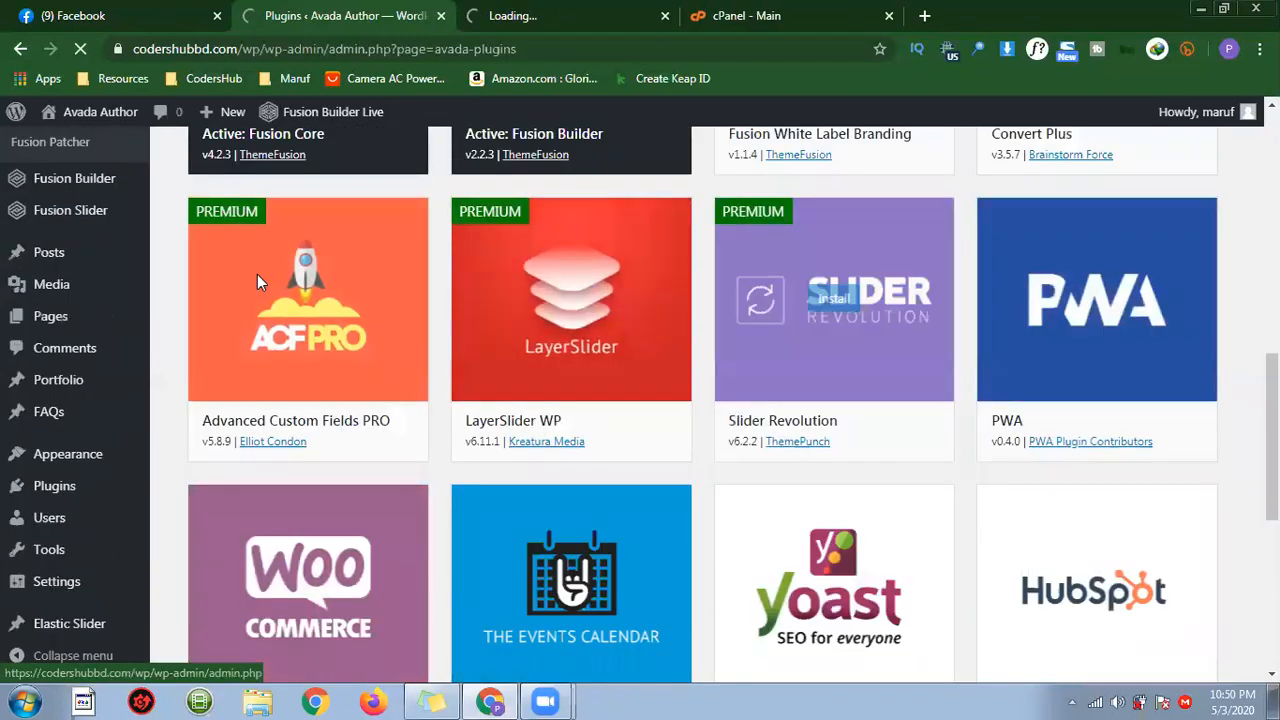
{"action": "right_click", "coordinate": [310, 304]}
{"action": "left_click", "coordinate": [405, 320]}
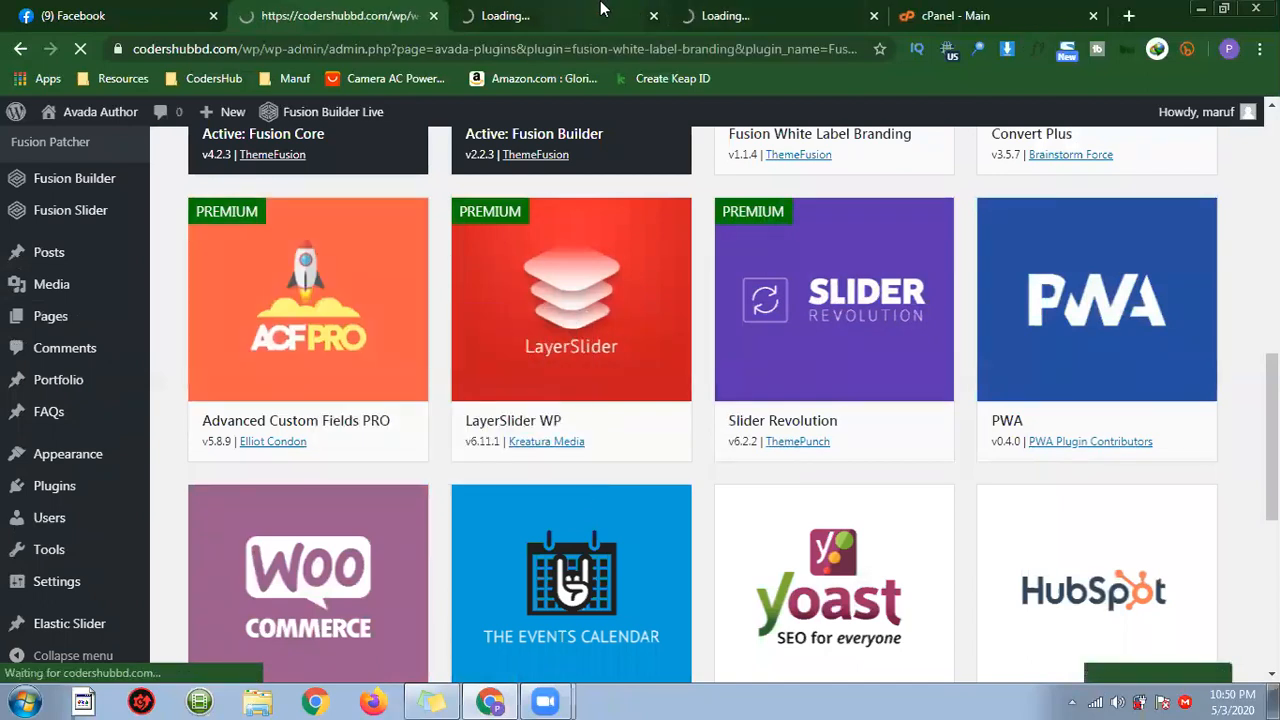
Return to the required plugins installer from the Convert Plus, Advanced Custom Fields PRO and Fusion White Label Branding installation pages.
{"action": "left_click", "coordinate": [600, 12]}
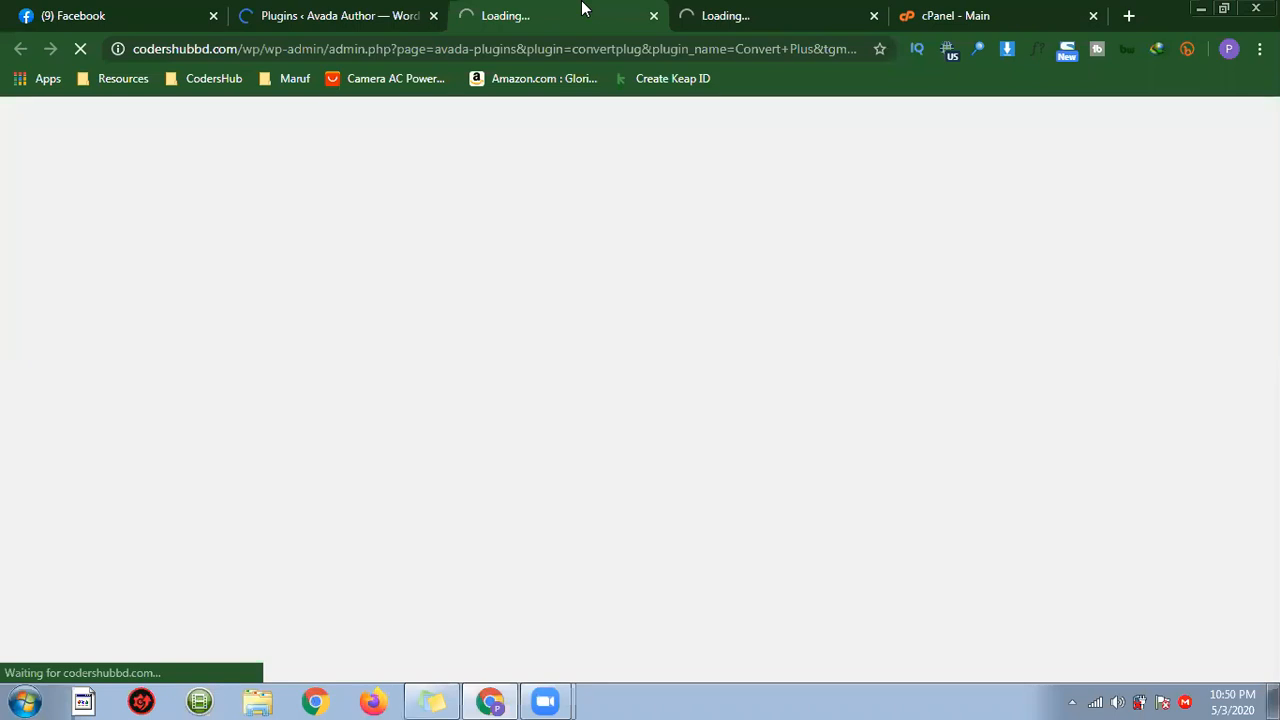
{"action": "left_click", "coordinate": [288, 461]}
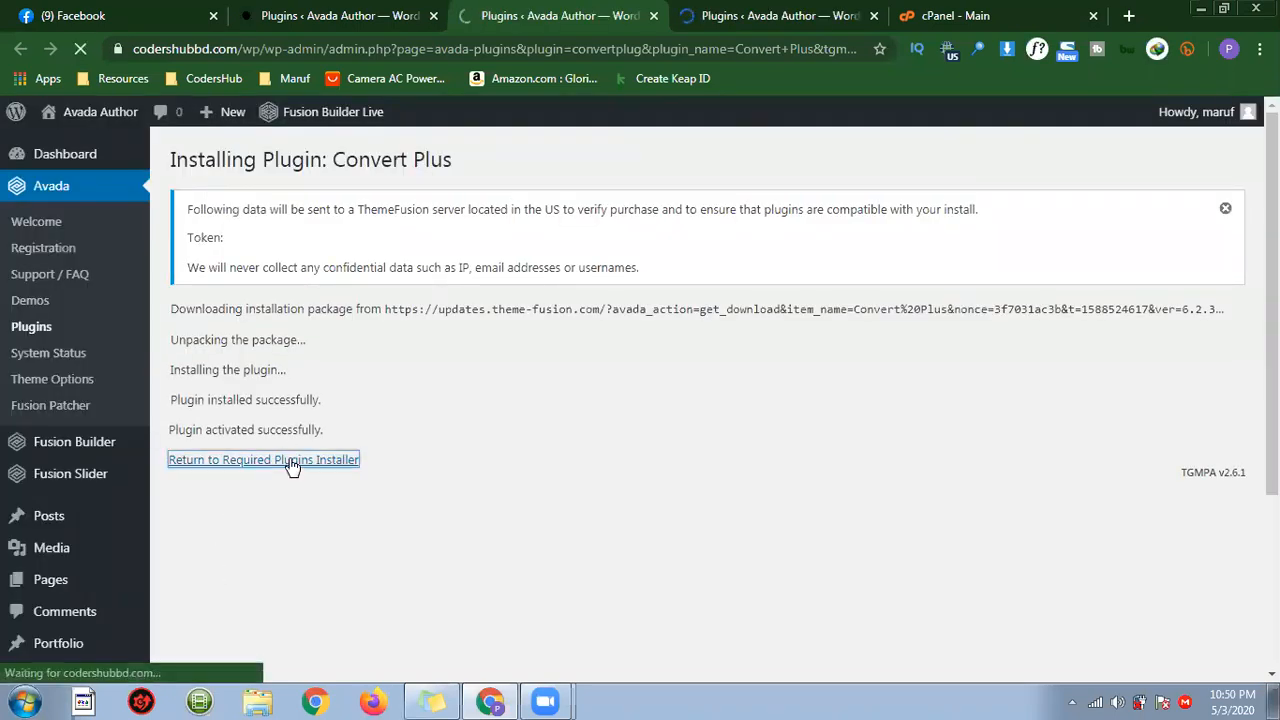
{"action": "left_click", "coordinate": [772, 9]}
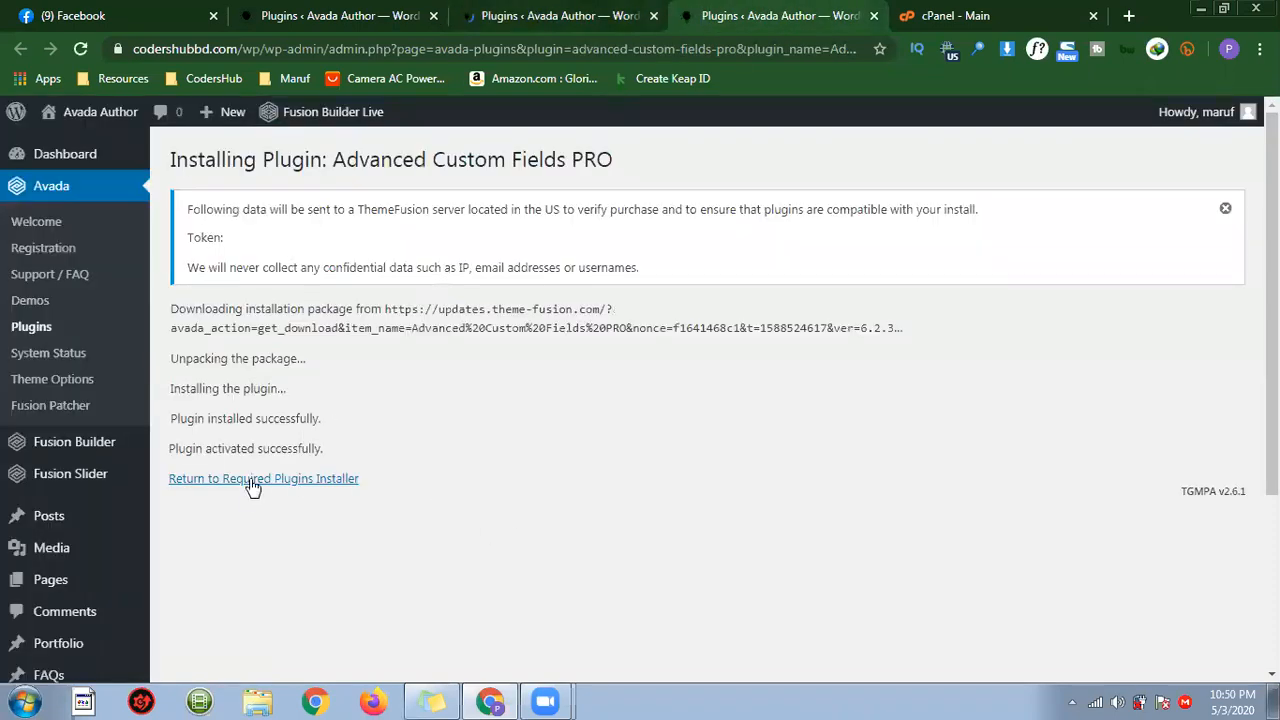
{"action": "left_click", "coordinate": [252, 486]}
{"action": "left_click", "coordinate": [446, 12]}
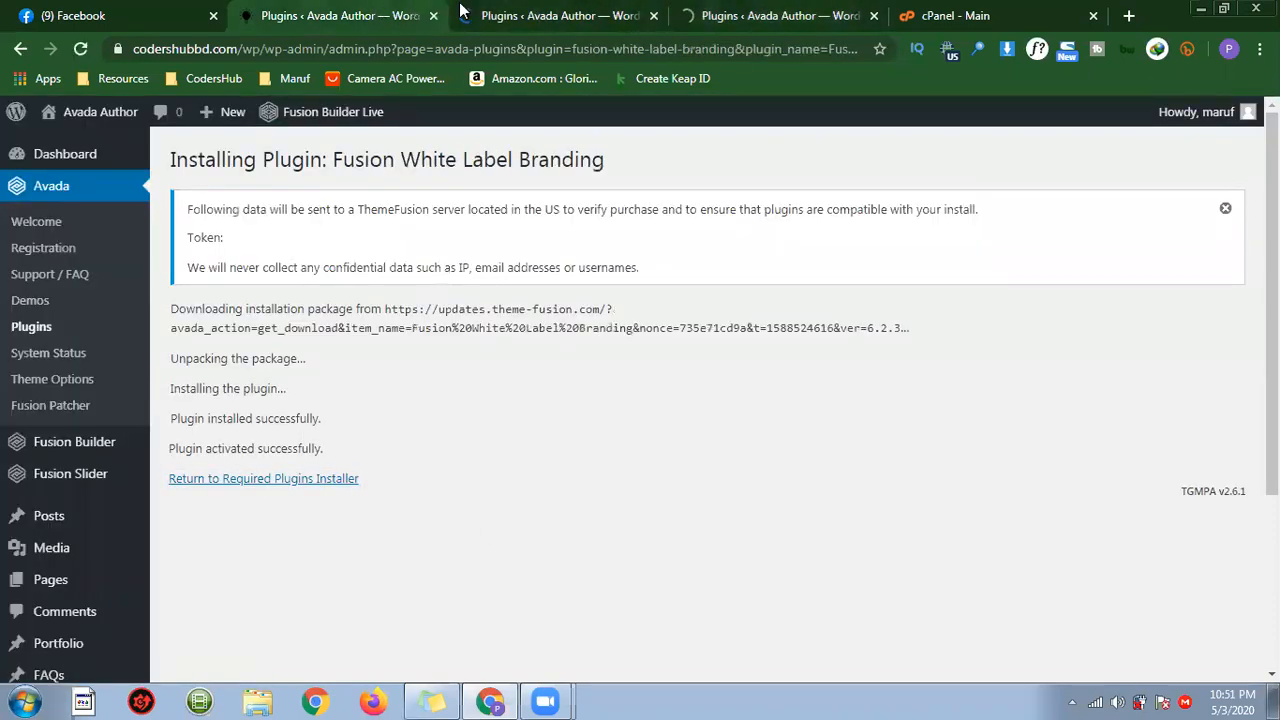
{"action": "left_click", "coordinate": [331, 478]}
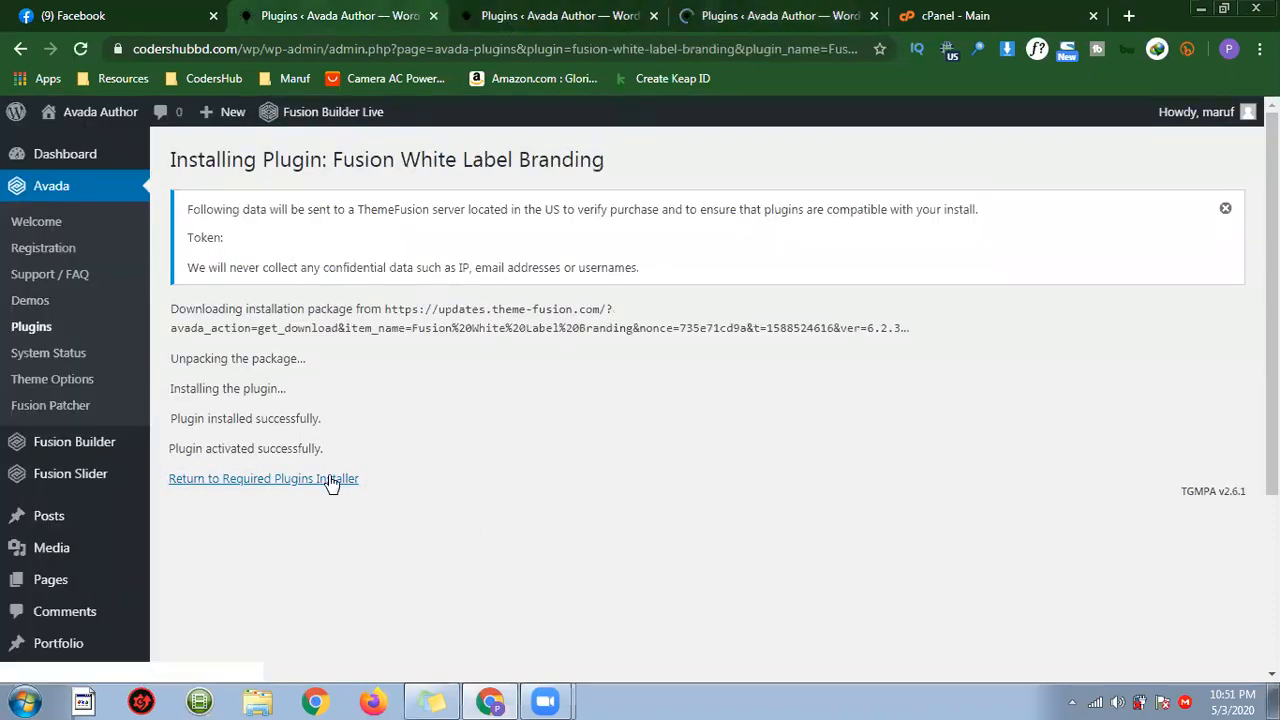
Look over the plugin list in the Convert Plus tab and close the surplus Plugins tab.
{"action": "left_click", "coordinate": [634, 14]}
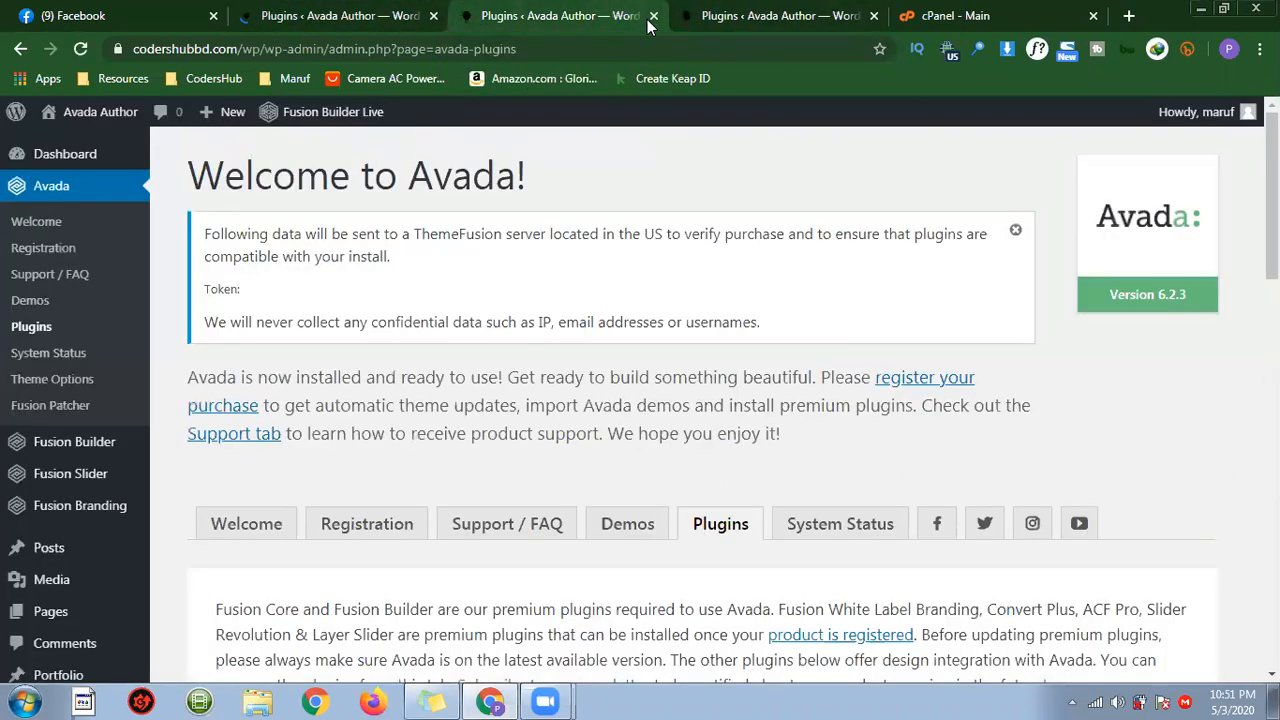
{"action": "scroll", "coordinate": [600, 290], "scroll_direction": "down", "scroll_amount": 10}
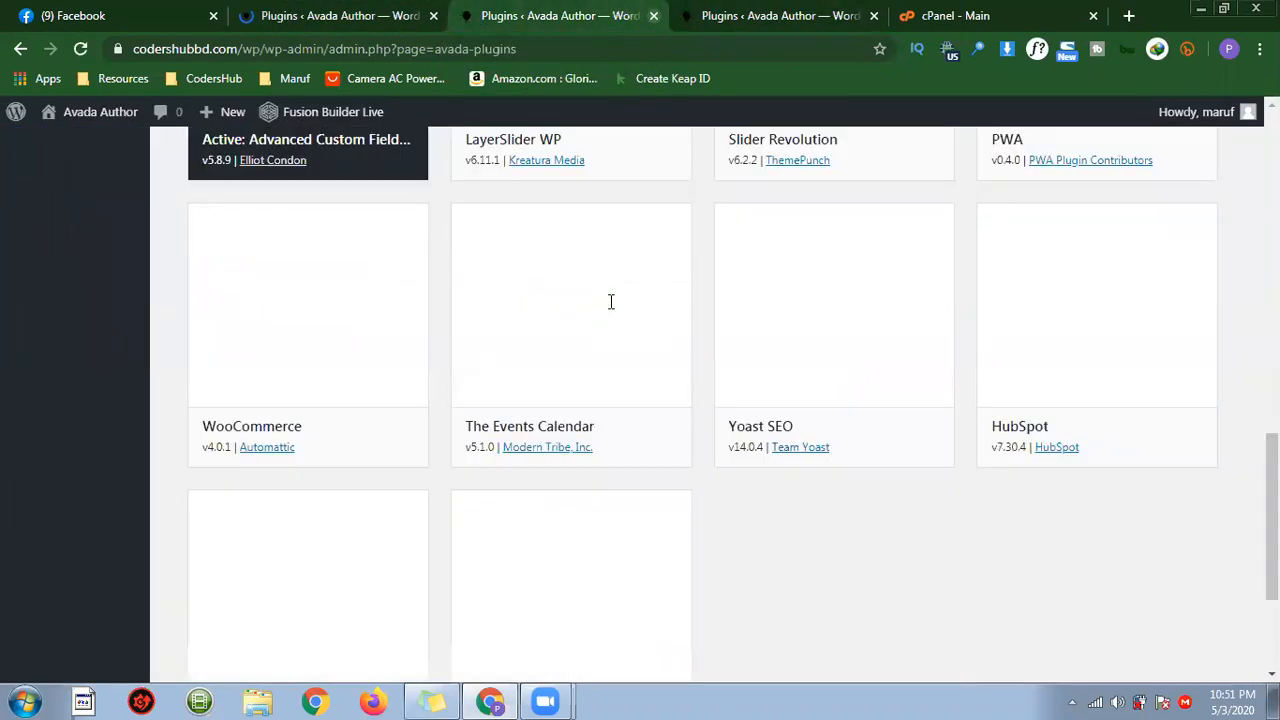
{"action": "left_click", "coordinate": [652, 18]}
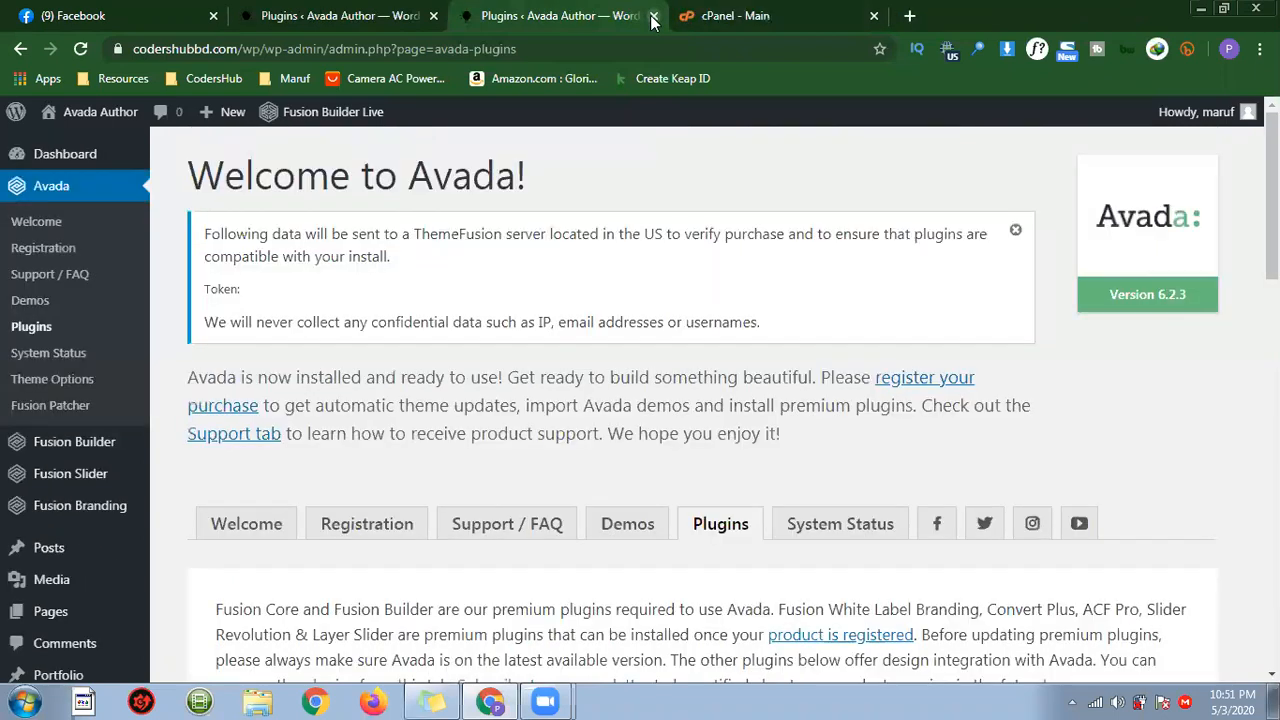
Start installing LayerSlider WP, Slider Revolution and PWA from Avada's plugin list, each in a new browser tab.
{"action": "scroll", "coordinate": [669, 272], "scroll_direction": "down", "scroll_amount": 9}
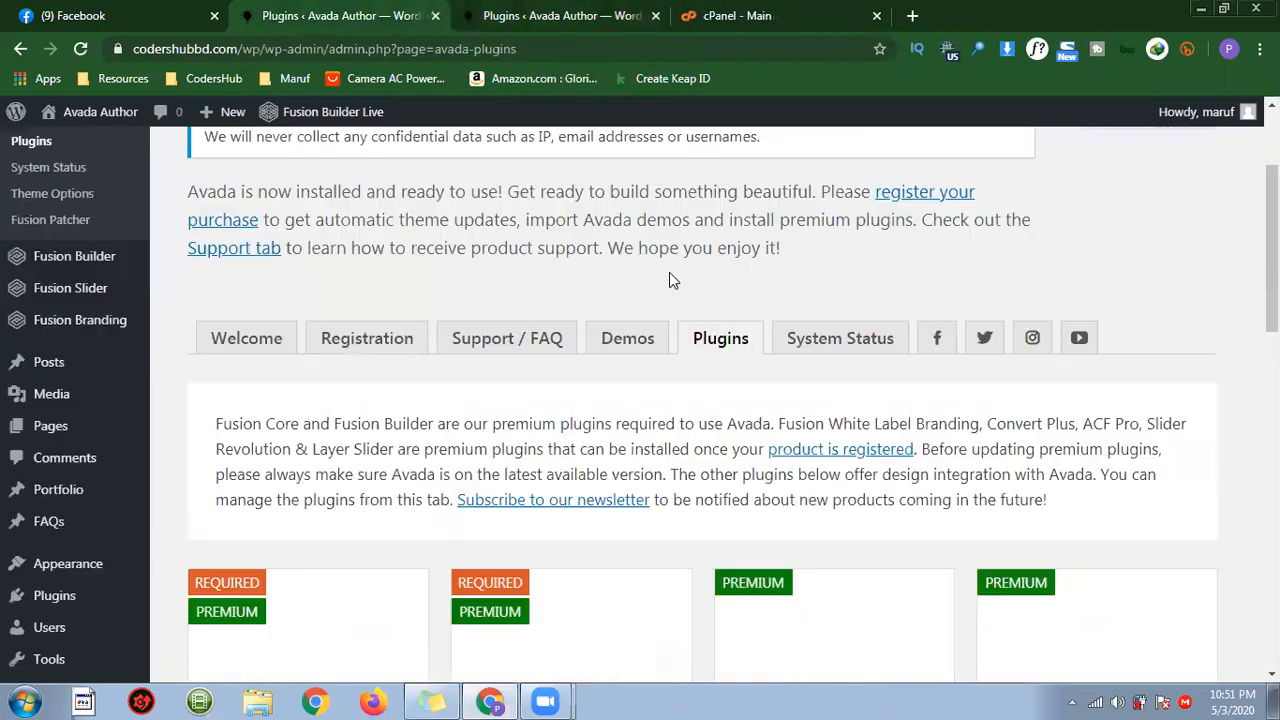
{"action": "scroll", "coordinate": [349, 381], "scroll_direction": "up", "scroll_amount": 2}
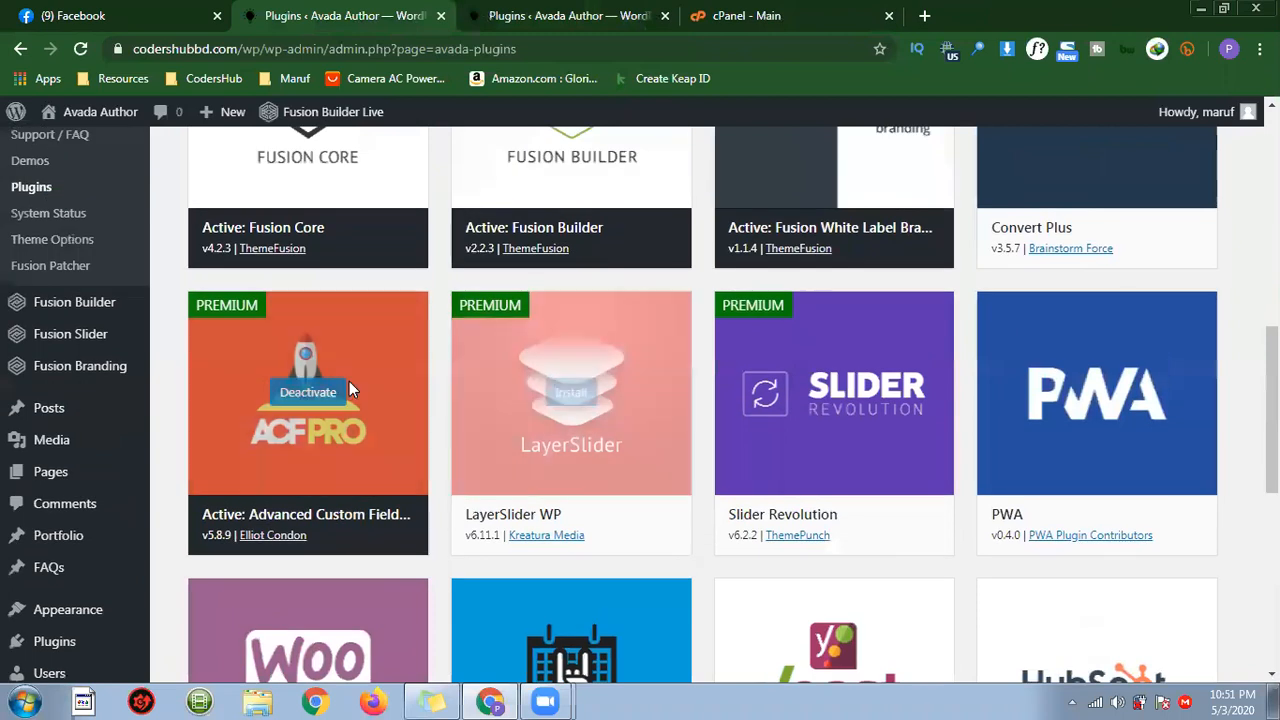
{"action": "right_click", "coordinate": [586, 400]}
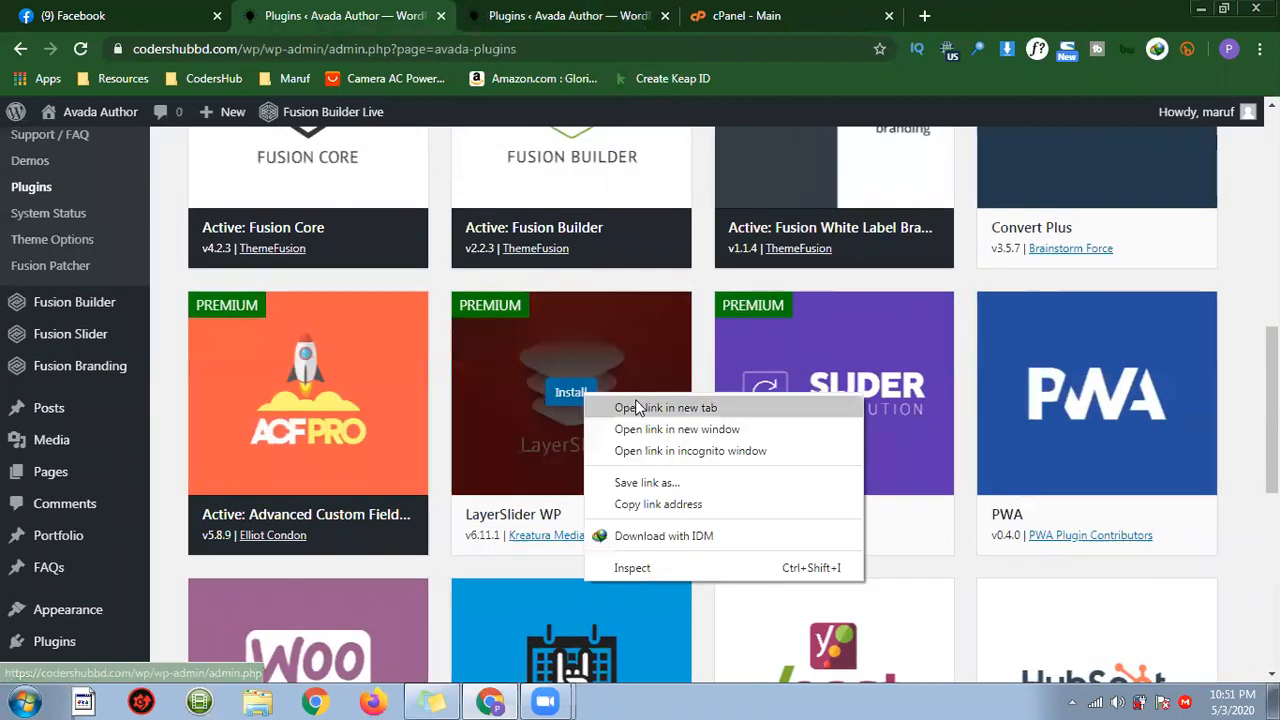
{"action": "left_click", "coordinate": [819, 407]}
{"action": "right_click", "coordinate": [843, 408]}
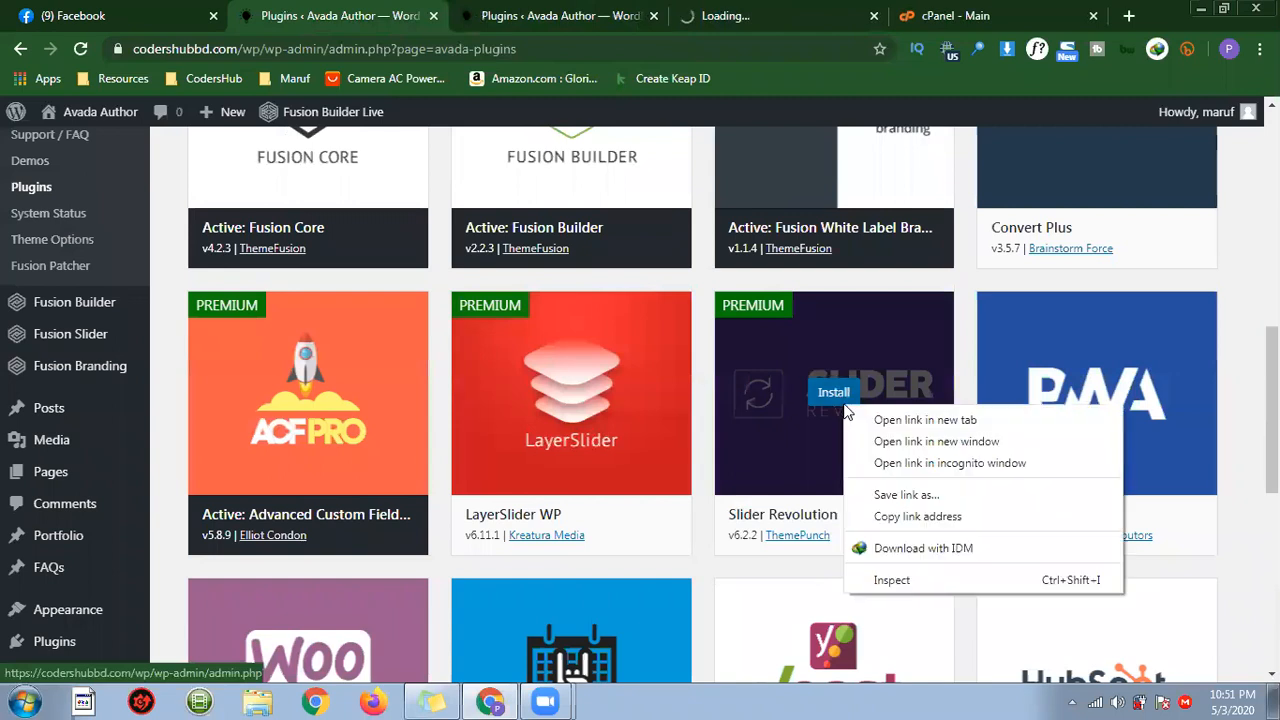
{"action": "left_click", "coordinate": [969, 412]}
{"action": "right_click", "coordinate": [1097, 393]}
{"action": "left_click", "coordinate": [1100, 416]}
Start installing WooCommerce and The Events Calendar, each in a new browser tab.
{"action": "scroll", "coordinate": [568, 377], "scroll_direction": "down", "scroll_amount": 1}
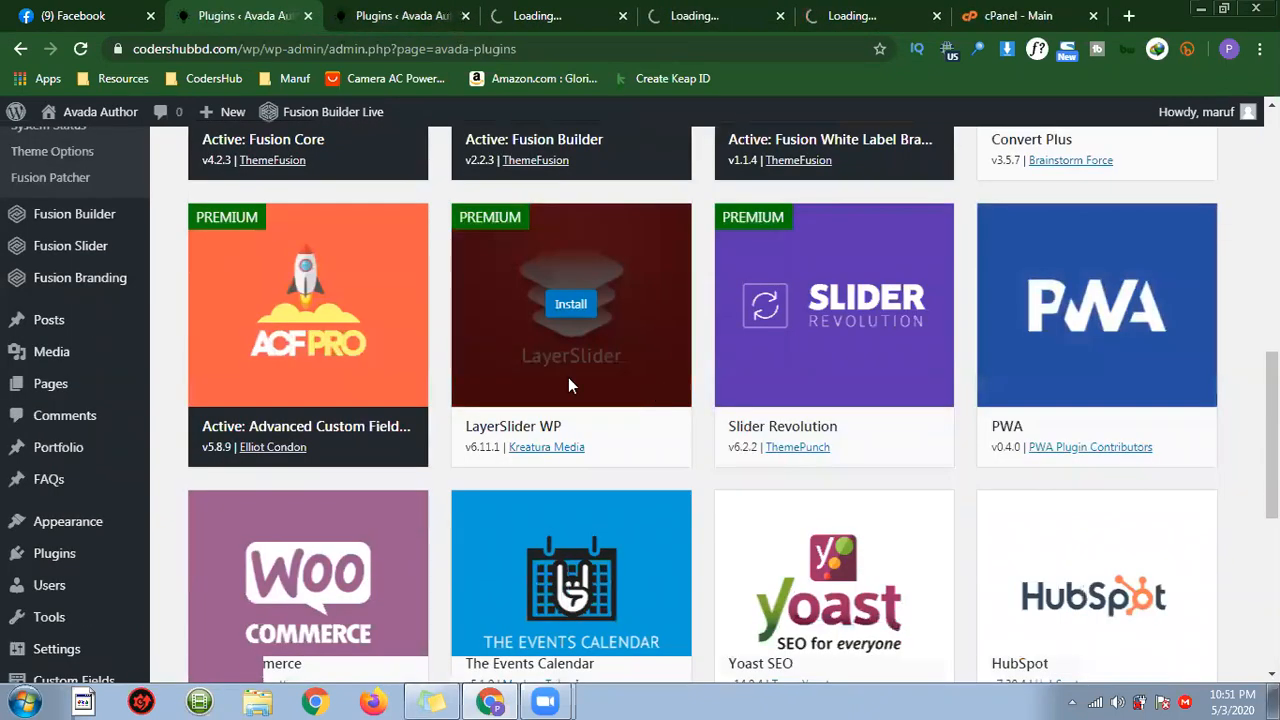
{"action": "scroll", "coordinate": [568, 377], "scroll_direction": "down", "scroll_amount": 2}
{"action": "right_click", "coordinate": [316, 400]}
{"action": "left_click", "coordinate": [420, 410]}
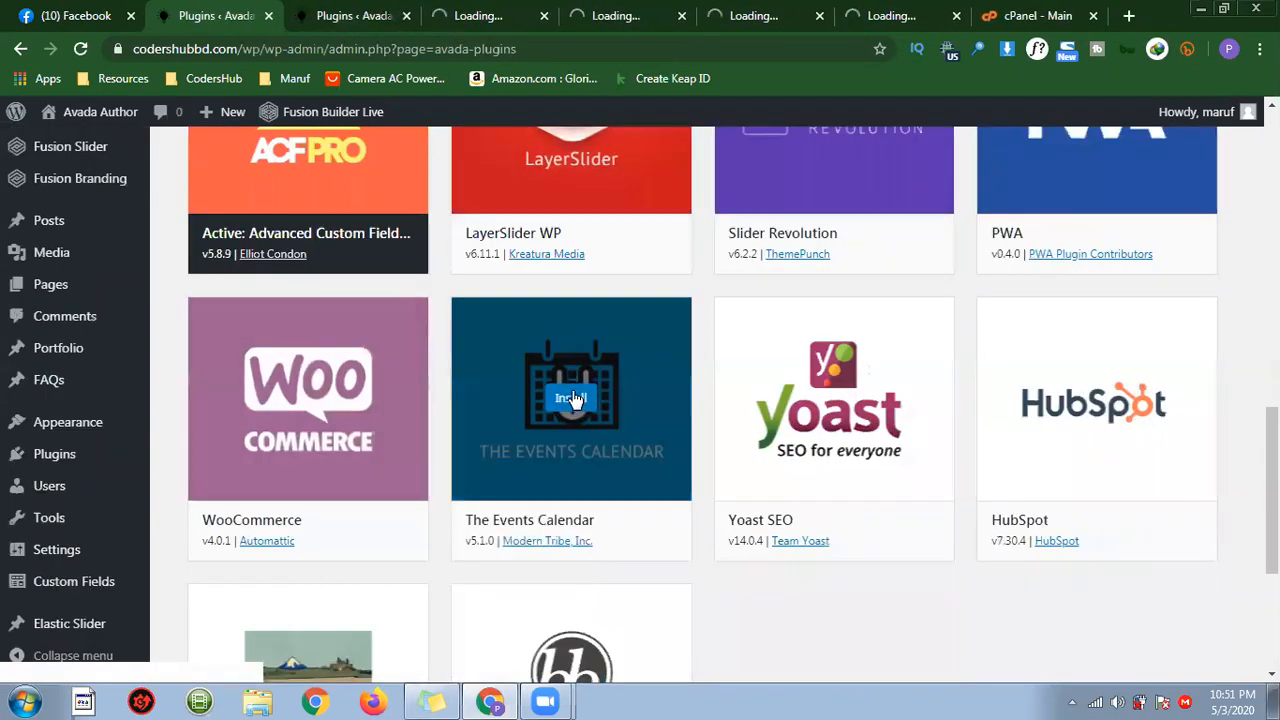
{"action": "right_click", "coordinate": [573, 398]}
{"action": "left_click", "coordinate": [626, 407]}
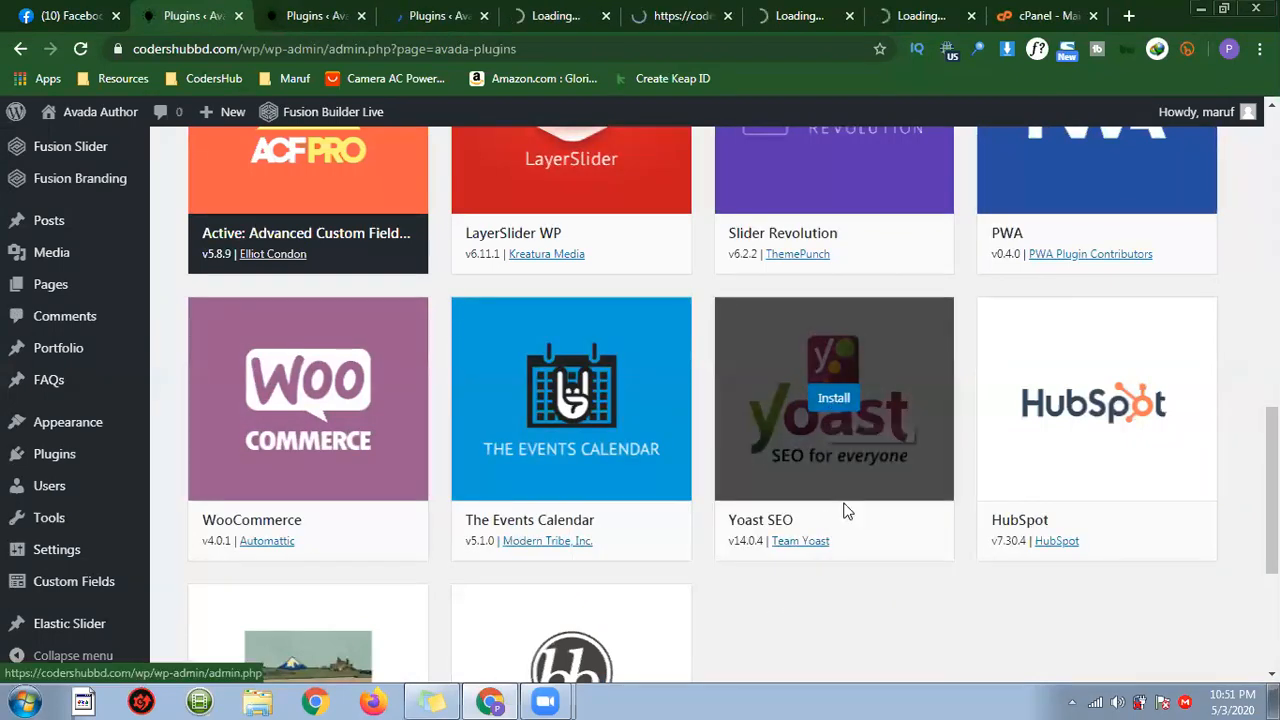
Start installing Yoast SEO and HubSpot, each in a new browser tab.
{"action": "right_click", "coordinate": [834, 398]}
{"action": "left_click", "coordinate": [885, 407]}
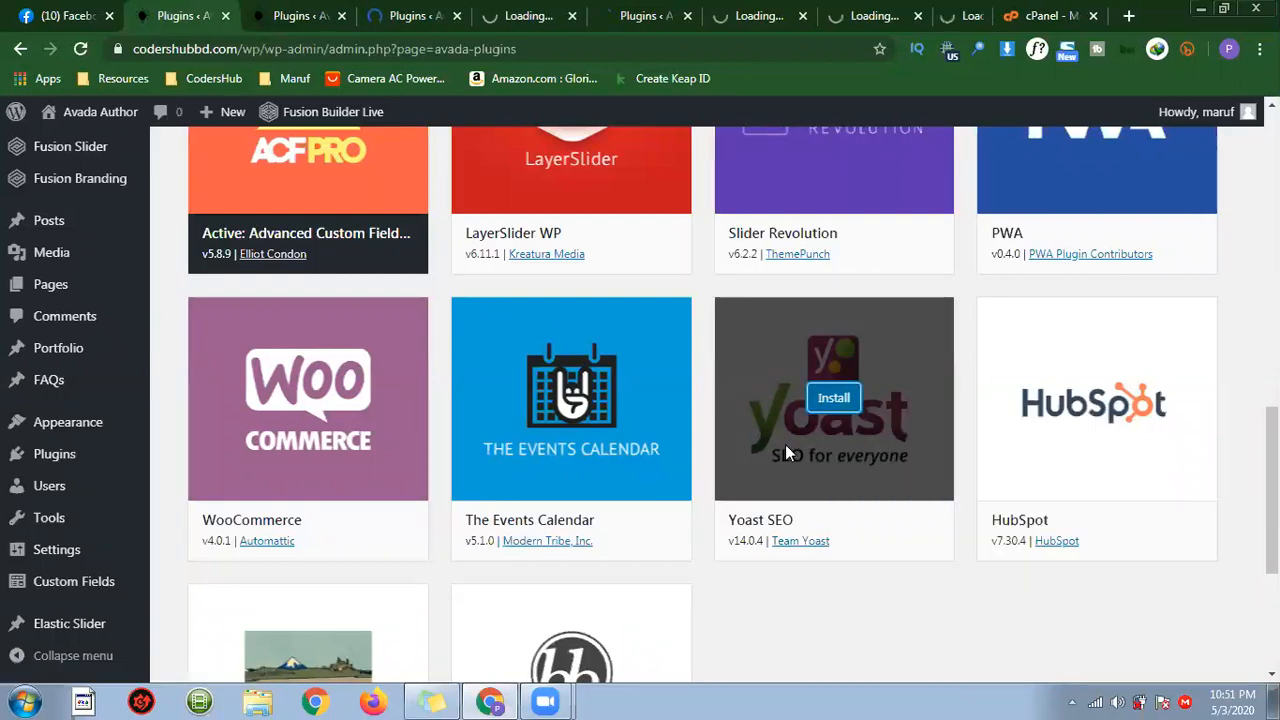
{"action": "mouse_move", "coordinate": [1040, 455]}
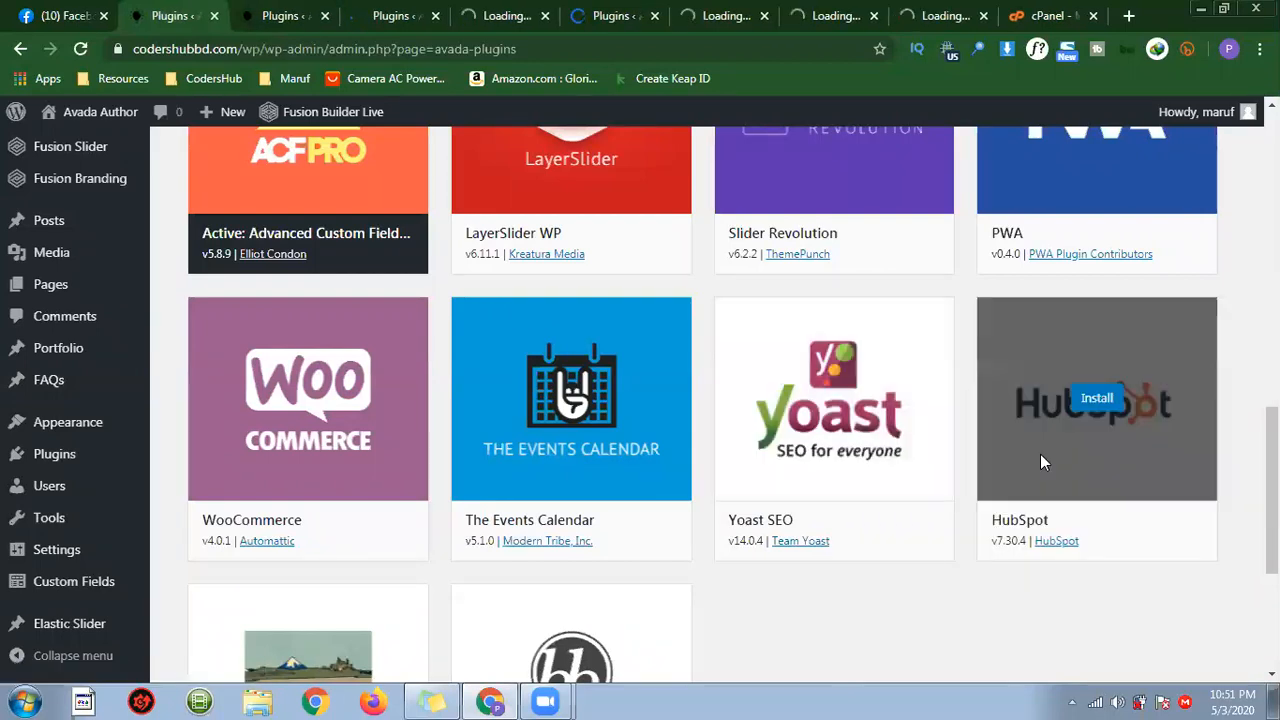
{"action": "right_click", "coordinate": [1110, 403]}
{"action": "left_click", "coordinate": [1134, 405]}
Install Contact Form 7 in a new browser tab and bbPress in the current one, returning from bbPress to the required plugins installer.
{"action": "scroll", "coordinate": [280, 457], "scroll_direction": "down", "scroll_amount": 3}
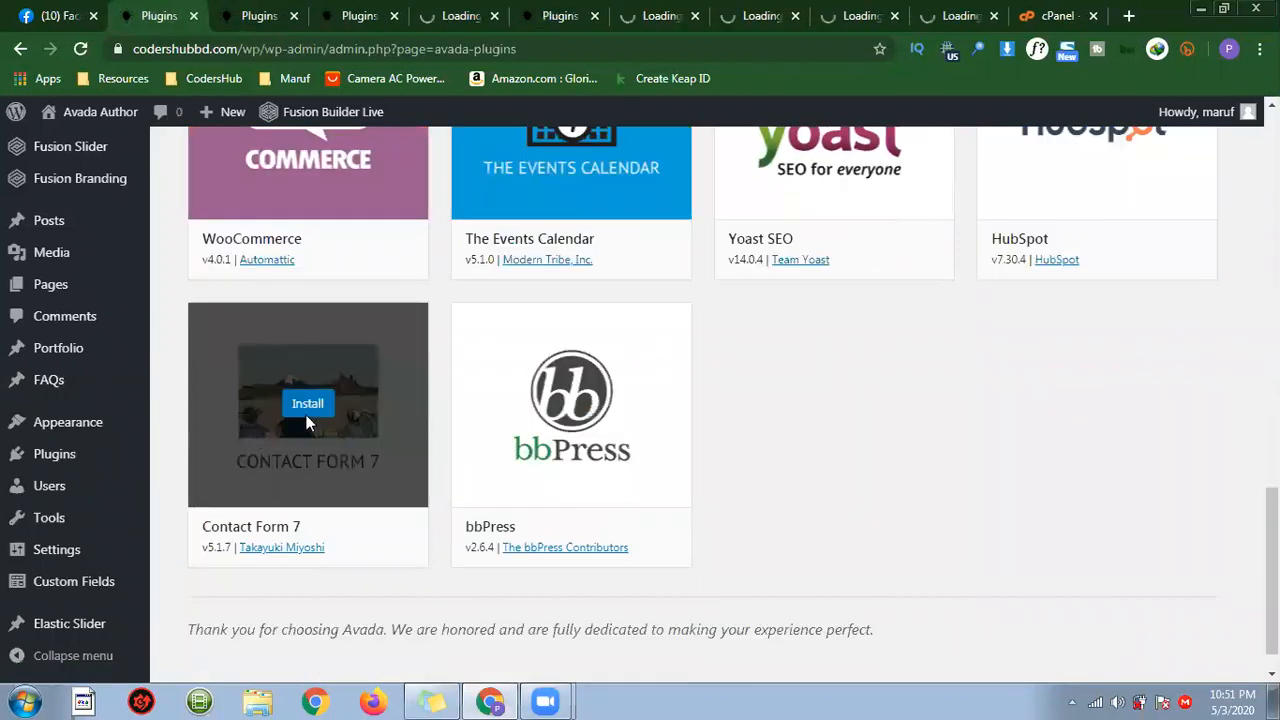
{"action": "right_click", "coordinate": [310, 412]}
{"action": "left_click", "coordinate": [370, 420]}
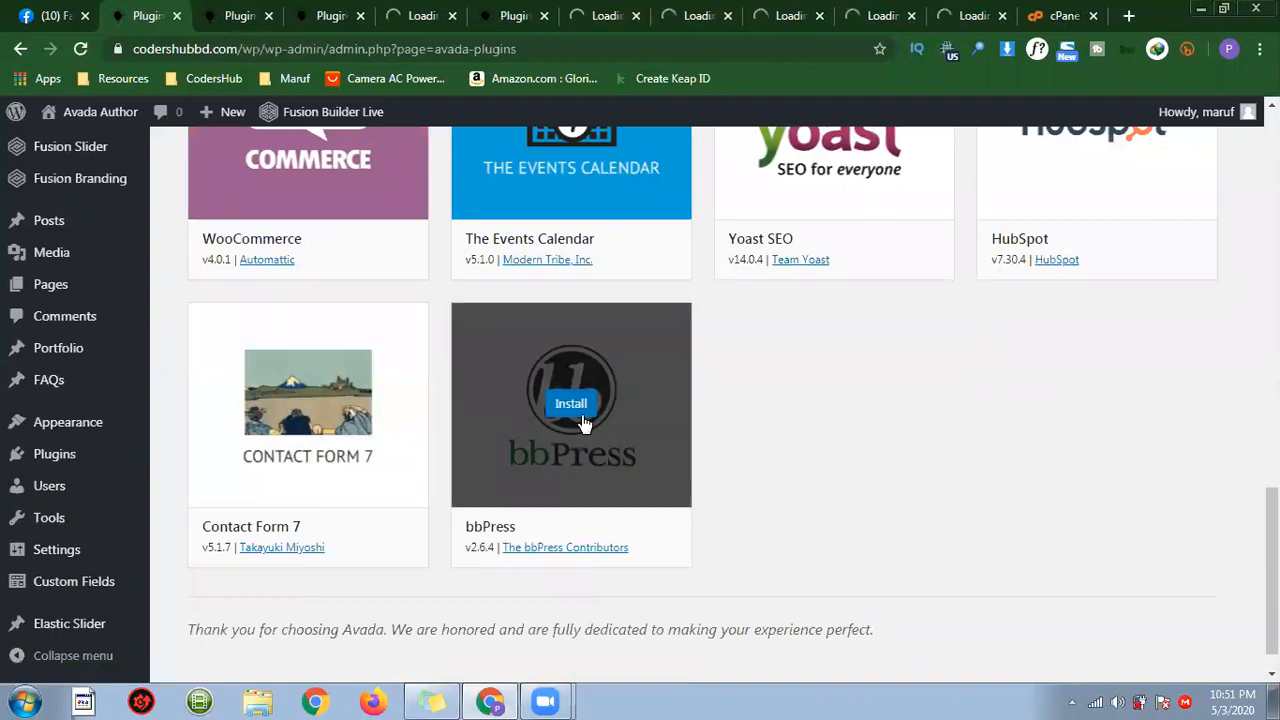
{"action": "left_click", "coordinate": [578, 410]}
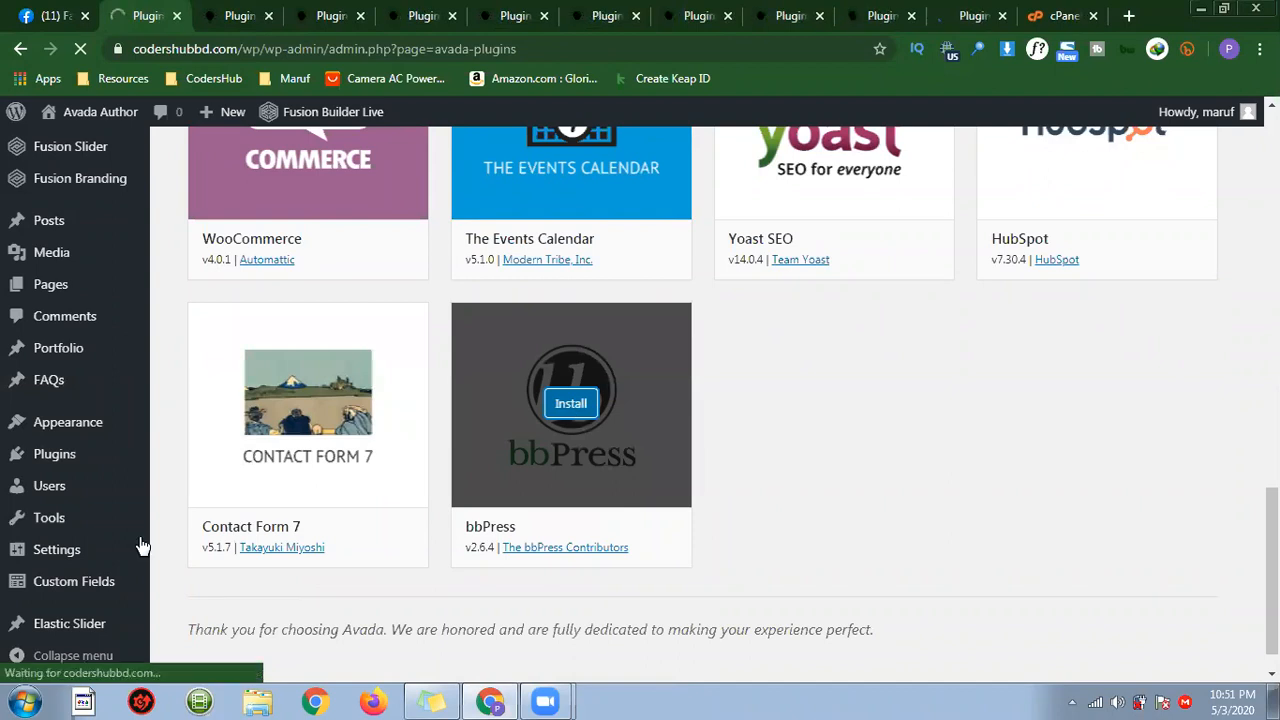
{"action": "mouse_move", "coordinate": [141, 545]}
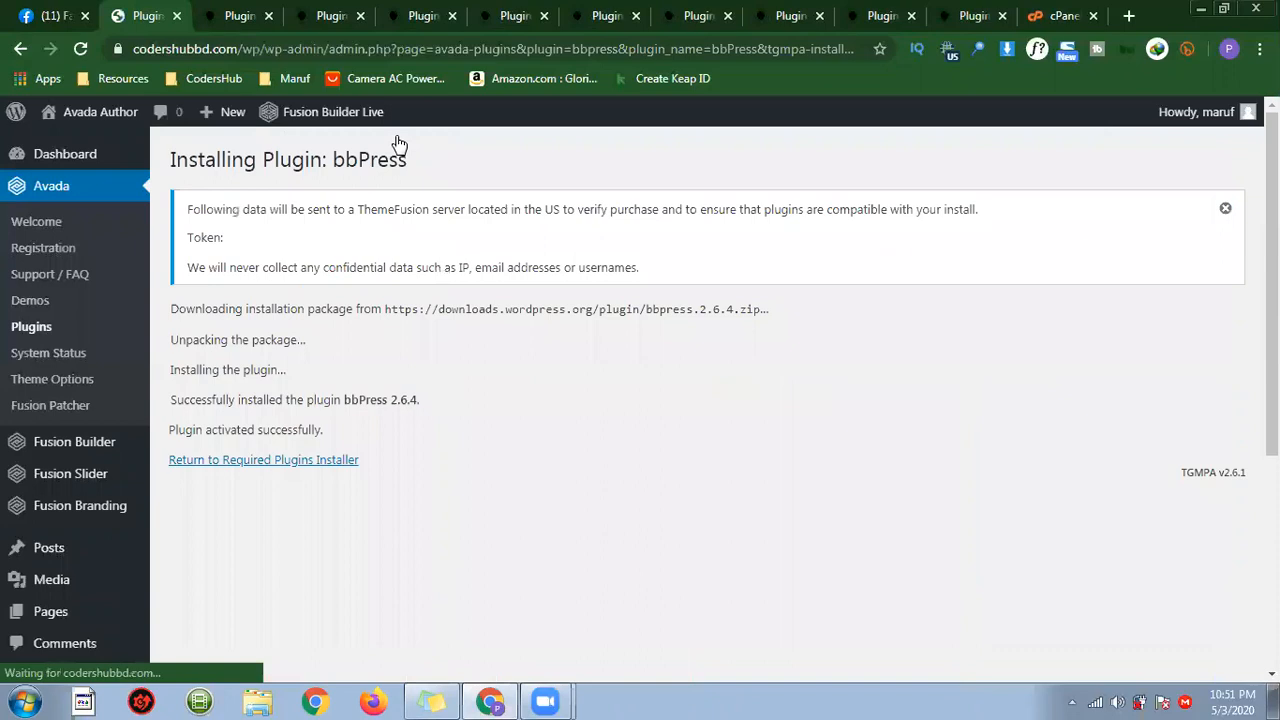
{"action": "left_click", "coordinate": [312, 462]}
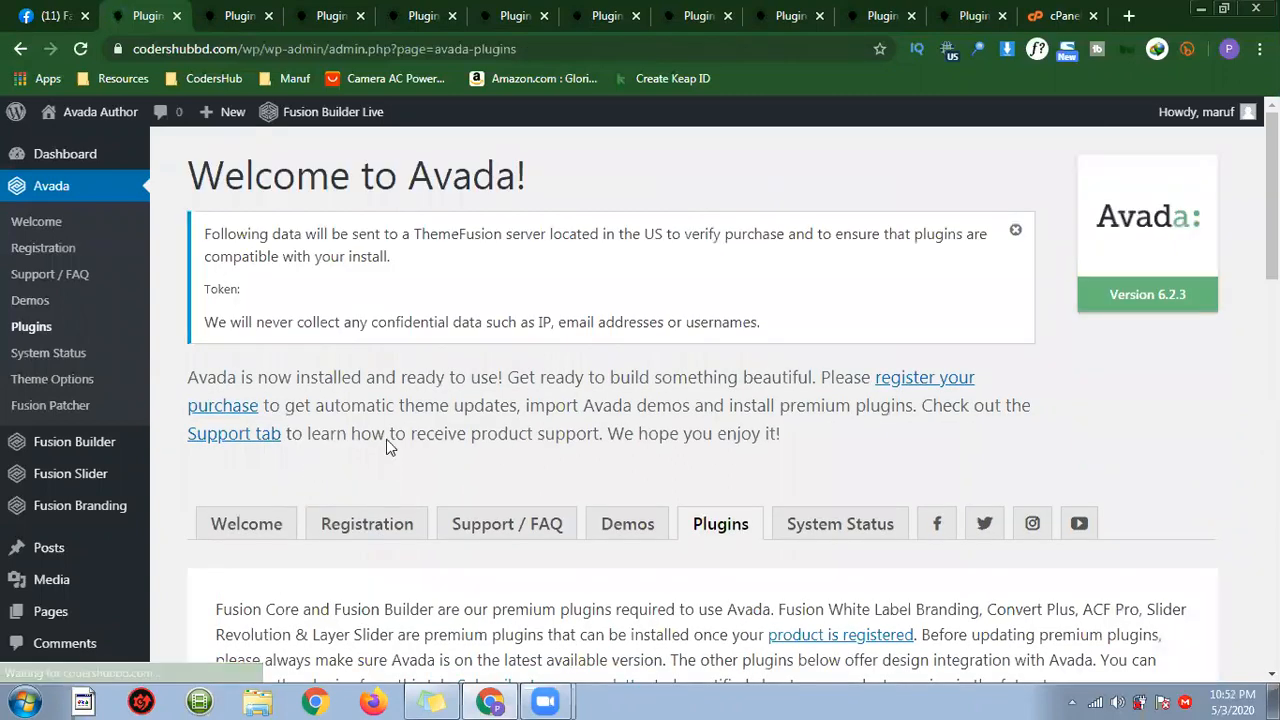
Activate the Yoast SEO plugin from Avada's plugin list.
{"action": "scroll", "coordinate": [390, 447], "scroll_direction": "down", "scroll_amount": 15}
{"action": "mouse_move", "coordinate": [815, 274]}
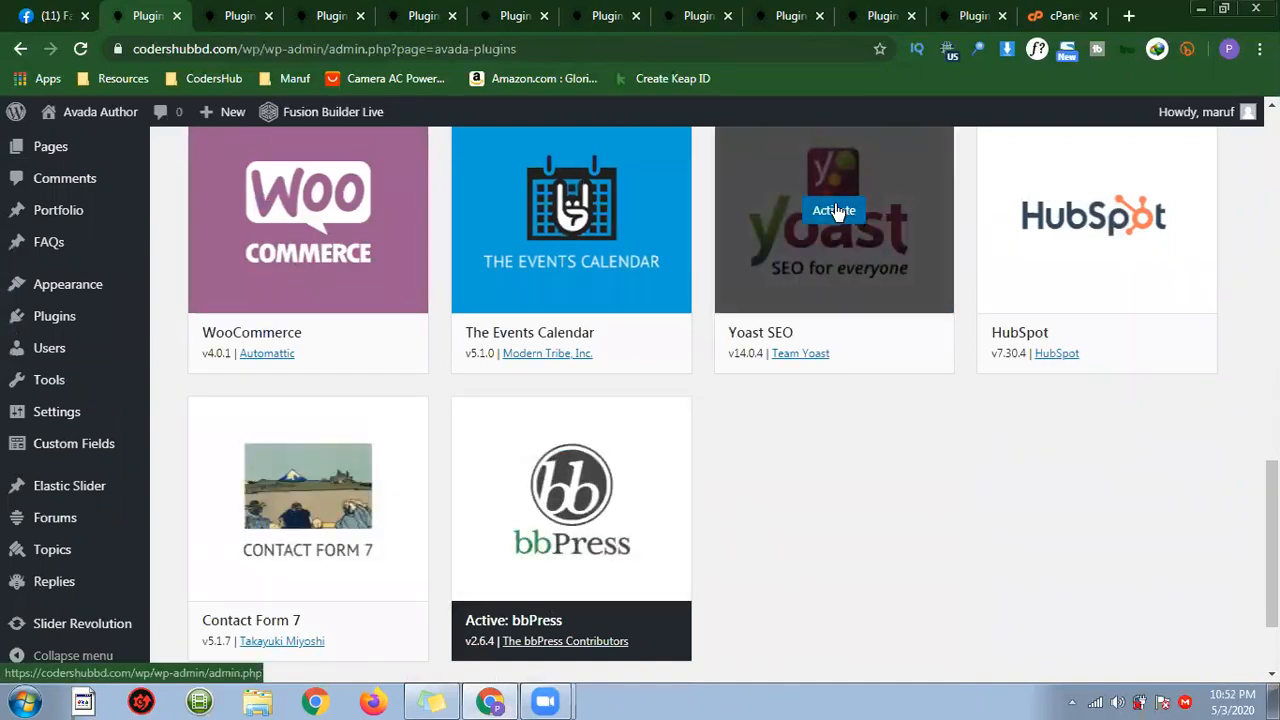
{"action": "left_click", "coordinate": [837, 212]}
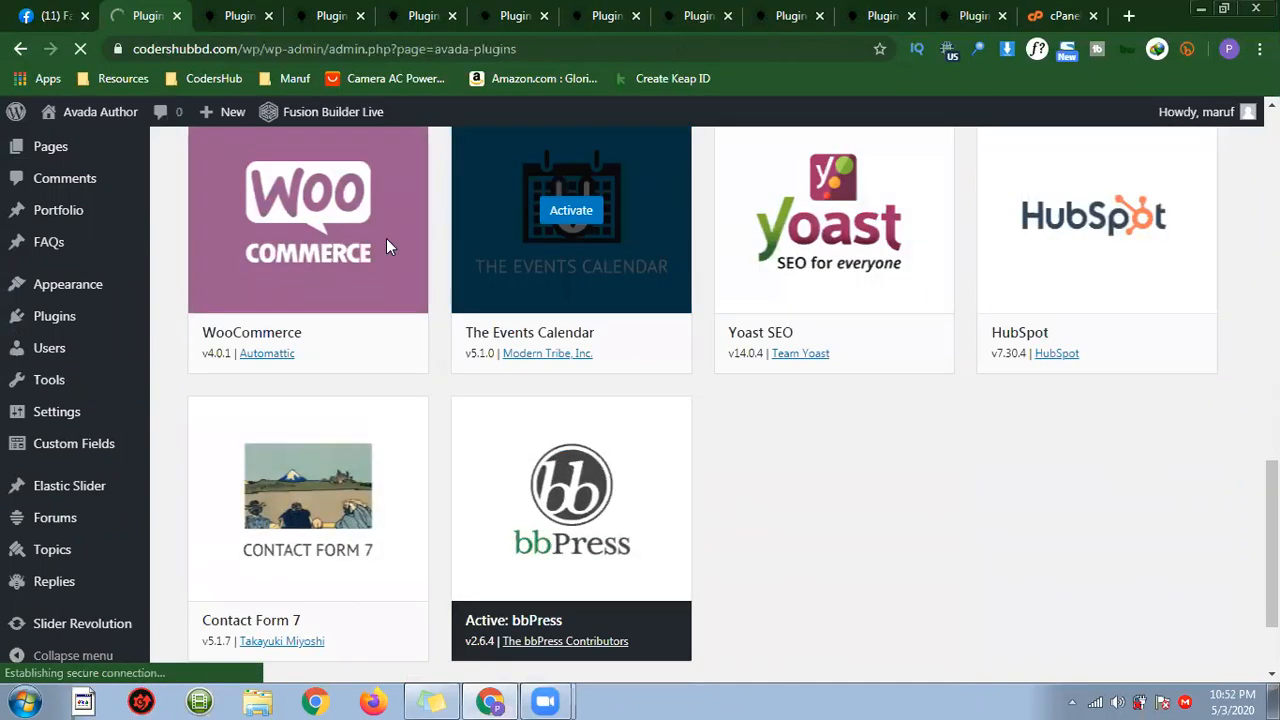
Close the leftover browser tabs from the earlier plugin installations and stay on Avada's plugin list.
{"action": "scroll", "coordinate": [360, 364], "scroll_direction": "down", "scroll_amount": 2}
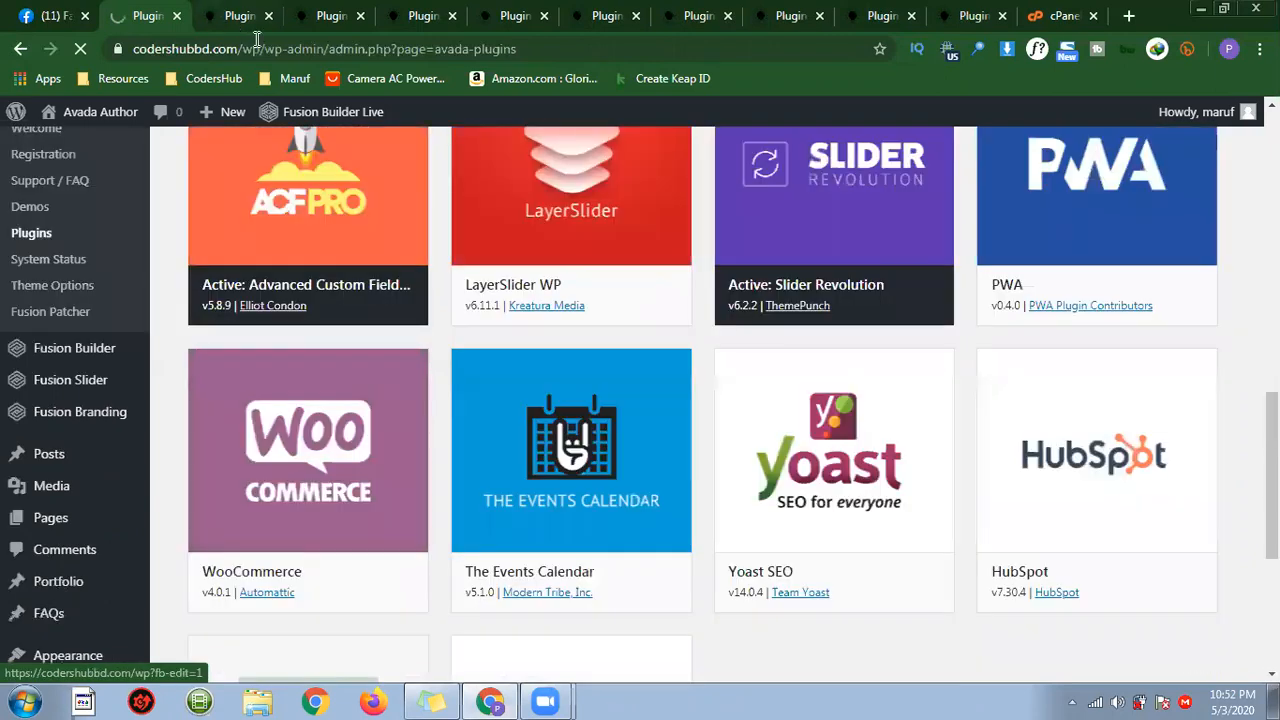
{"action": "left_click", "coordinate": [267, 16]}
{"action": "left_click", "coordinate": [267, 16]}
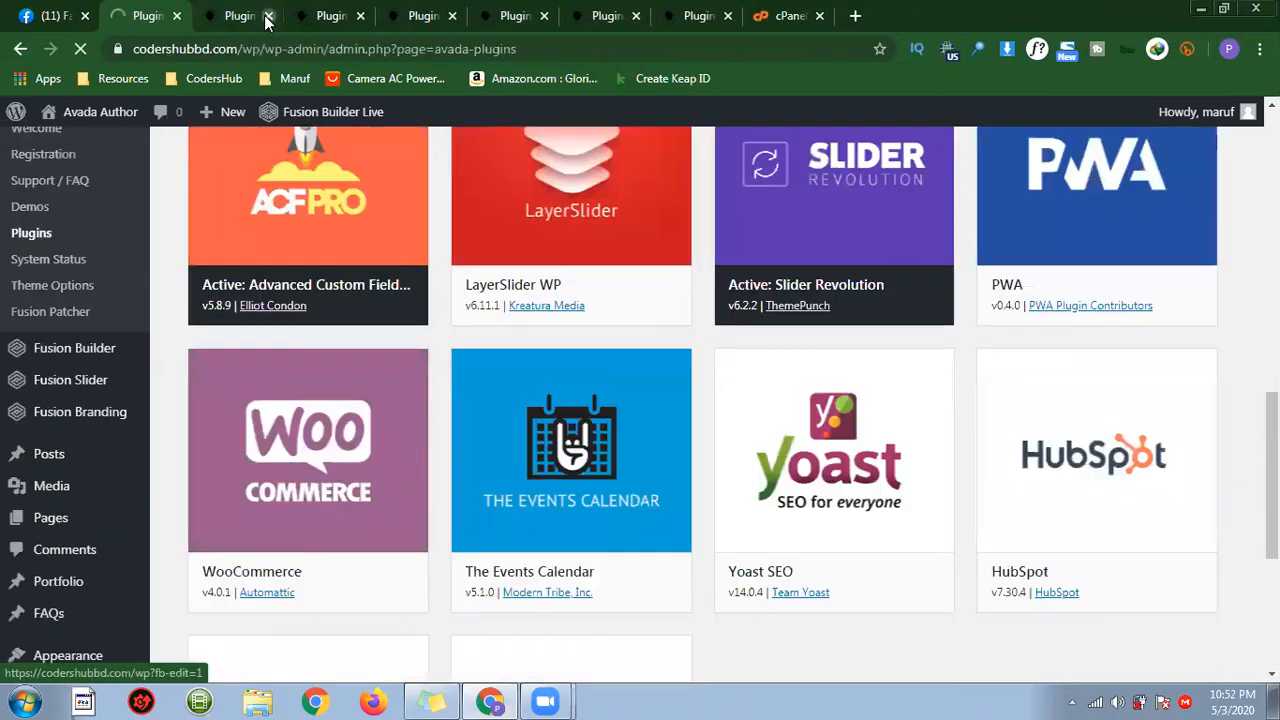
{"action": "left_click", "coordinate": [267, 16]}
{"action": "left_click", "coordinate": [267, 16]}
{"action": "left_click", "coordinate": [267, 16]}
{"action": "left_click", "coordinate": [267, 16]}
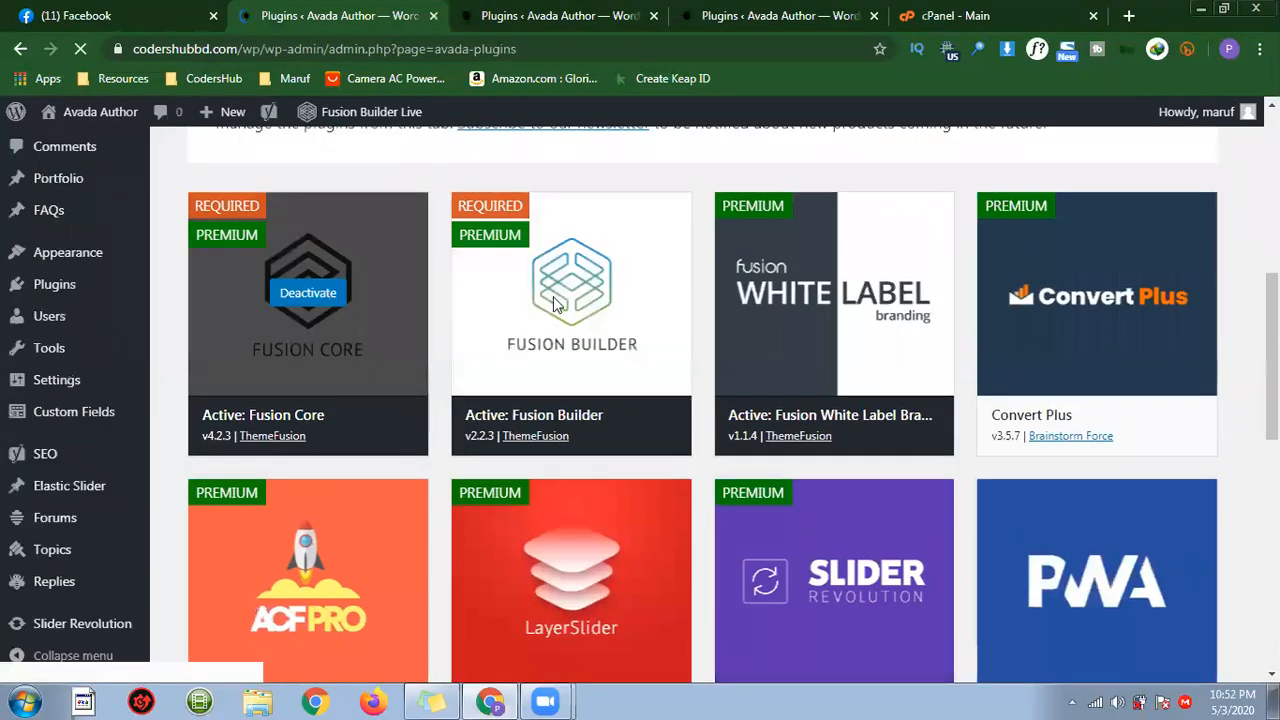
Start activating Convert Plus, LayerSlider WP and PWA, each in a new browser tab.
{"action": "right_click", "coordinate": [1104, 305]}
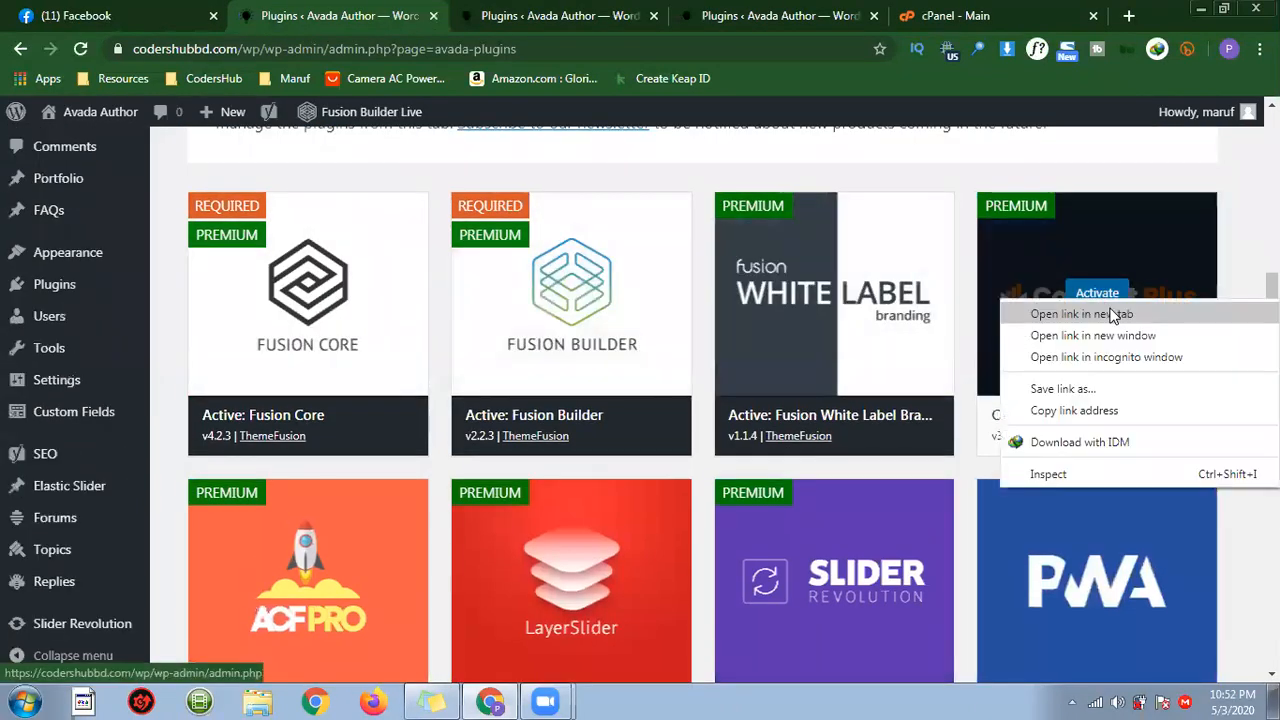
{"action": "left_click", "coordinate": [1060, 309]}
{"action": "scroll", "coordinate": [480, 345], "scroll_direction": "down", "scroll_amount": 3}
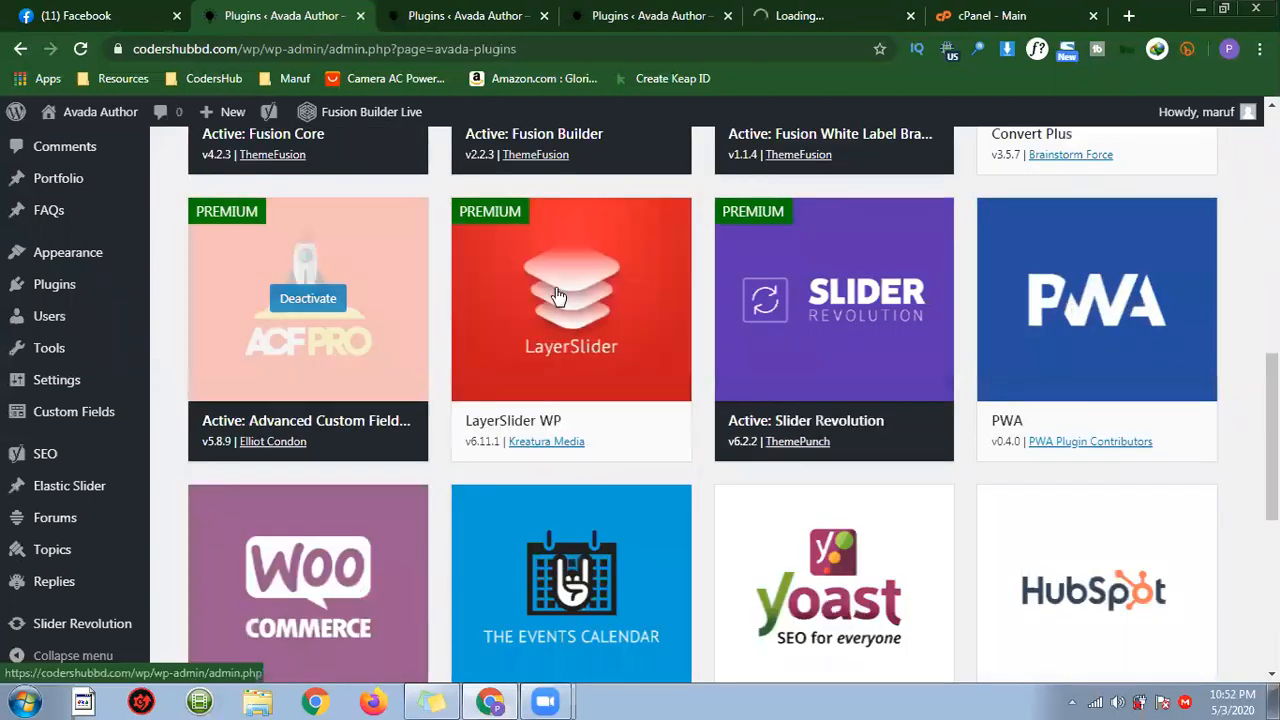
{"action": "right_click", "coordinate": [590, 296]}
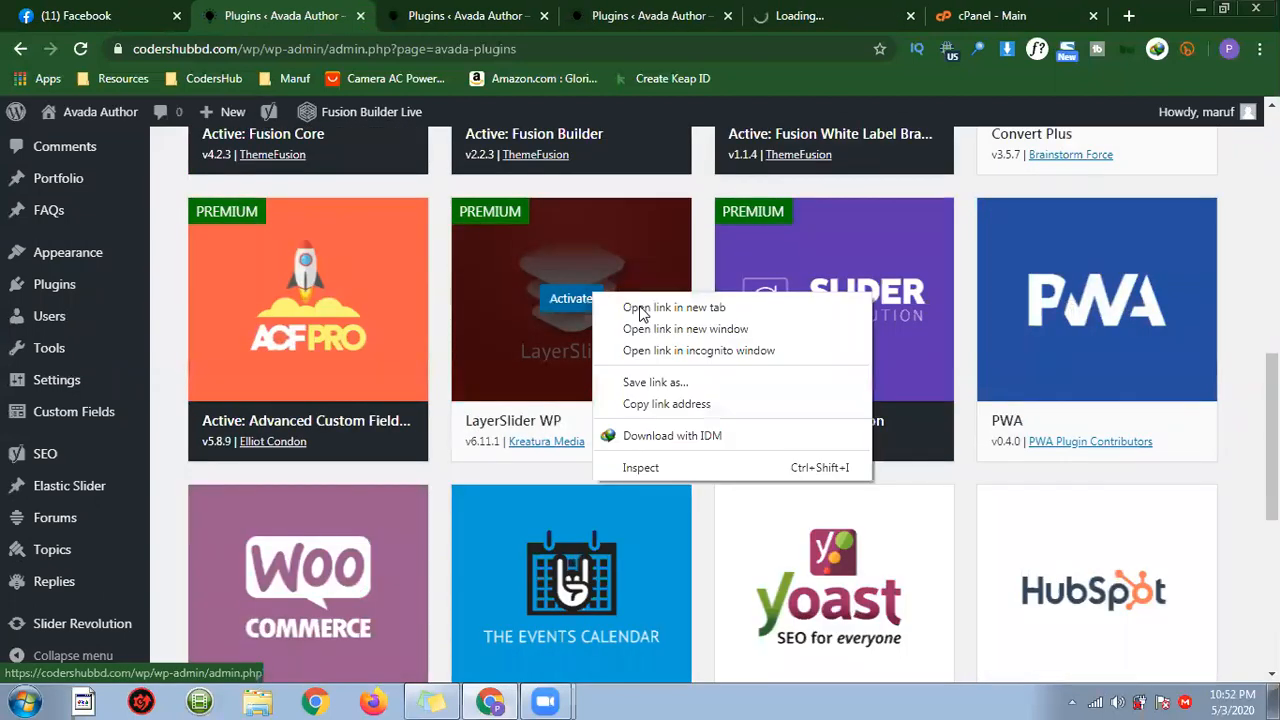
{"action": "left_click", "coordinate": [813, 309]}
{"action": "right_click", "coordinate": [1093, 308]}
{"action": "left_click", "coordinate": [1082, 320]}
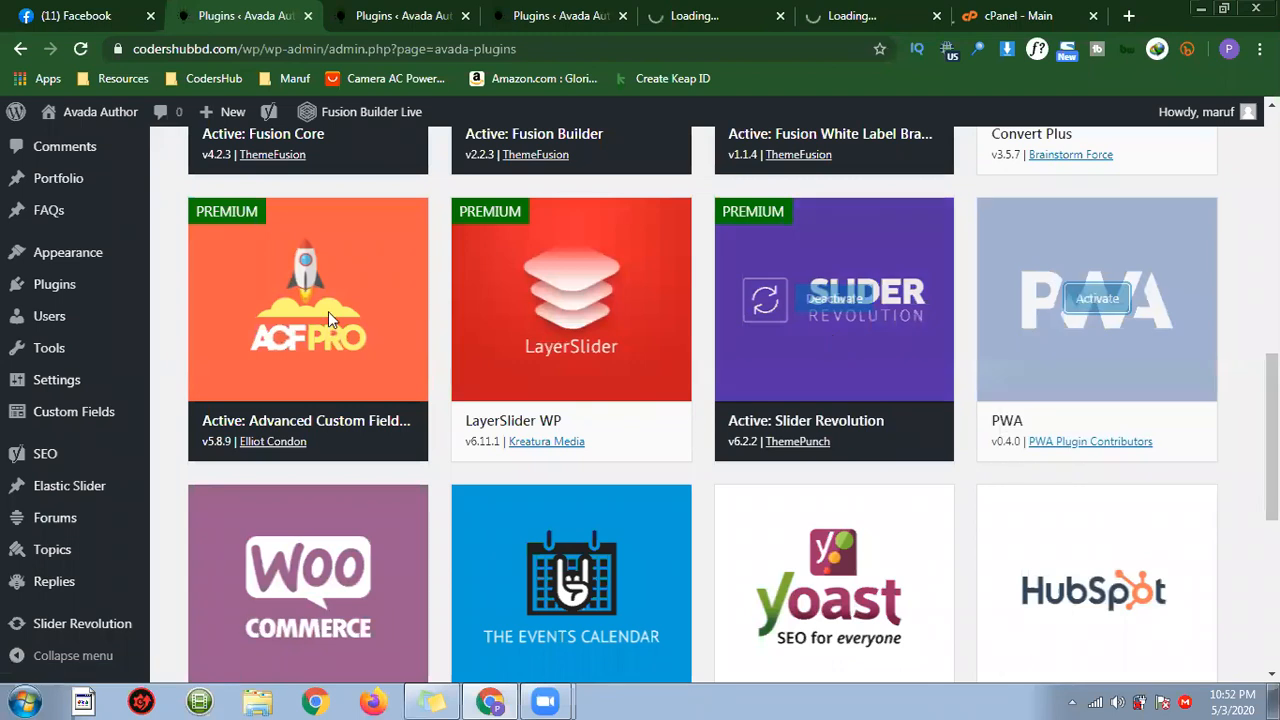
Start installing WooCommerce and activating The Events Calendar, each in a new browser tab.
{"action": "scroll", "coordinate": [312, 312], "scroll_direction": "down", "scroll_amount": 3}
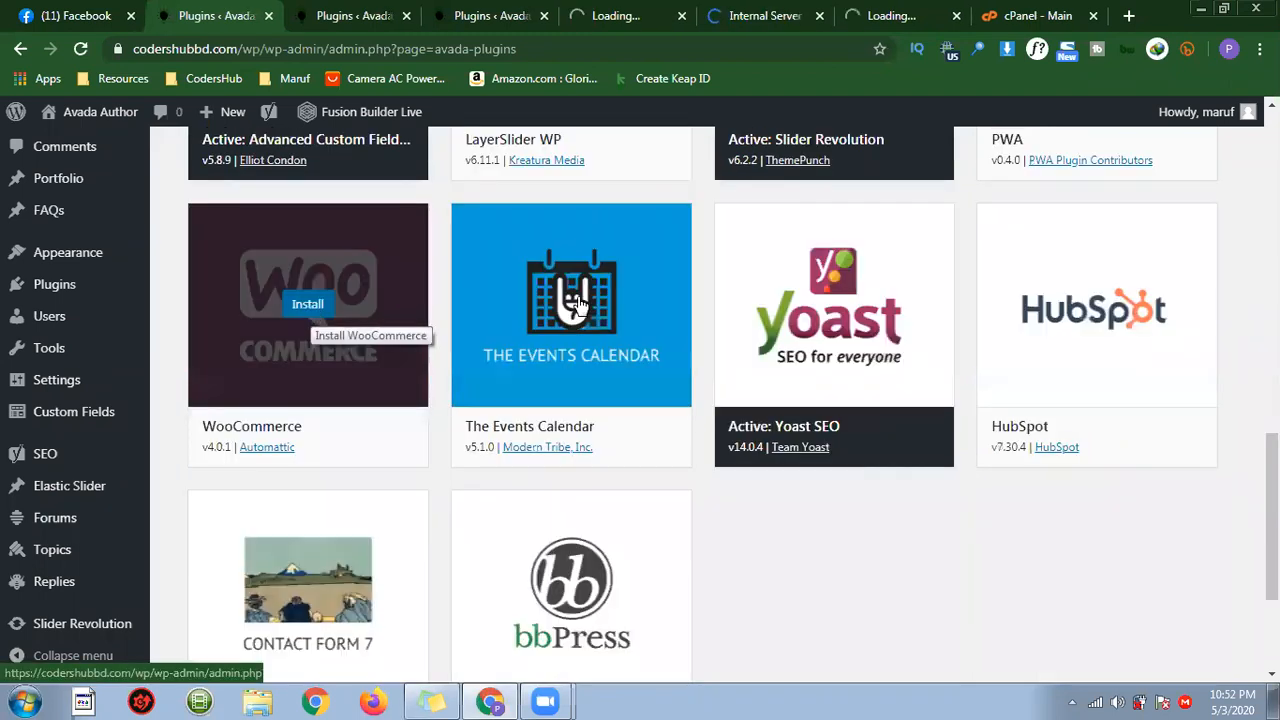
{"action": "right_click", "coordinate": [308, 305]}
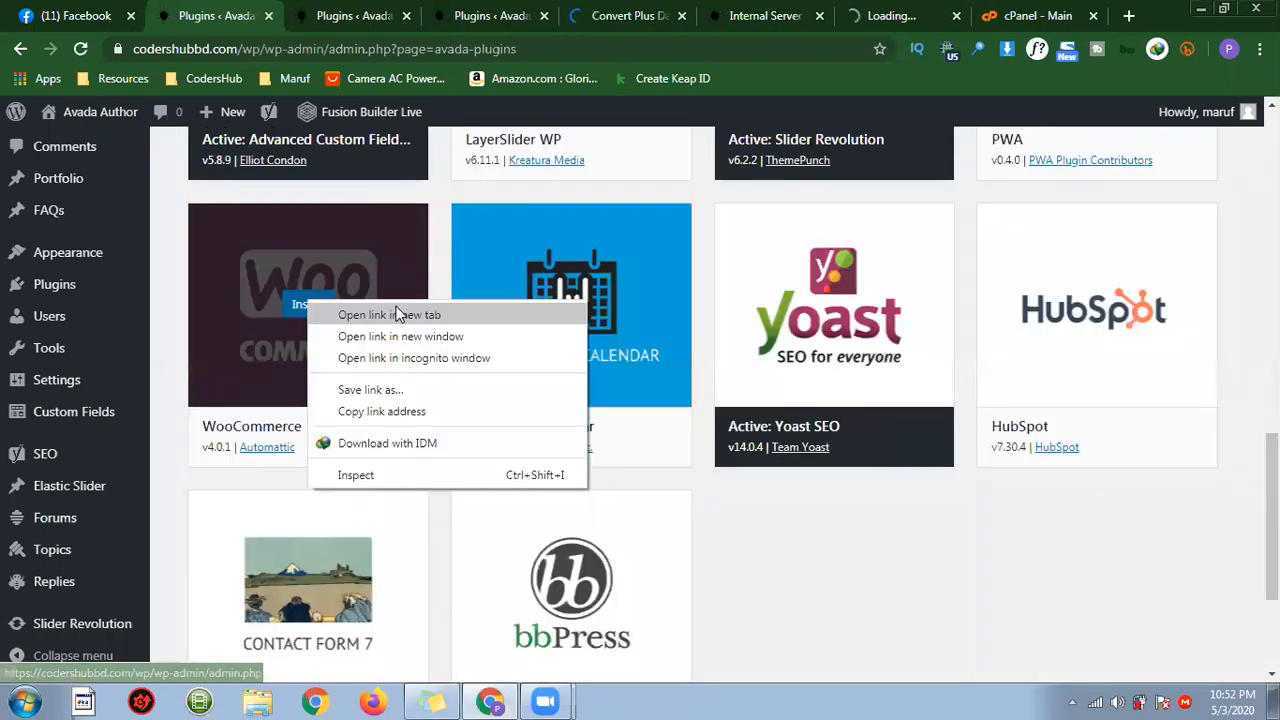
{"action": "left_click", "coordinate": [360, 232]}
{"action": "middle_click", "coordinate": [577, 312]}
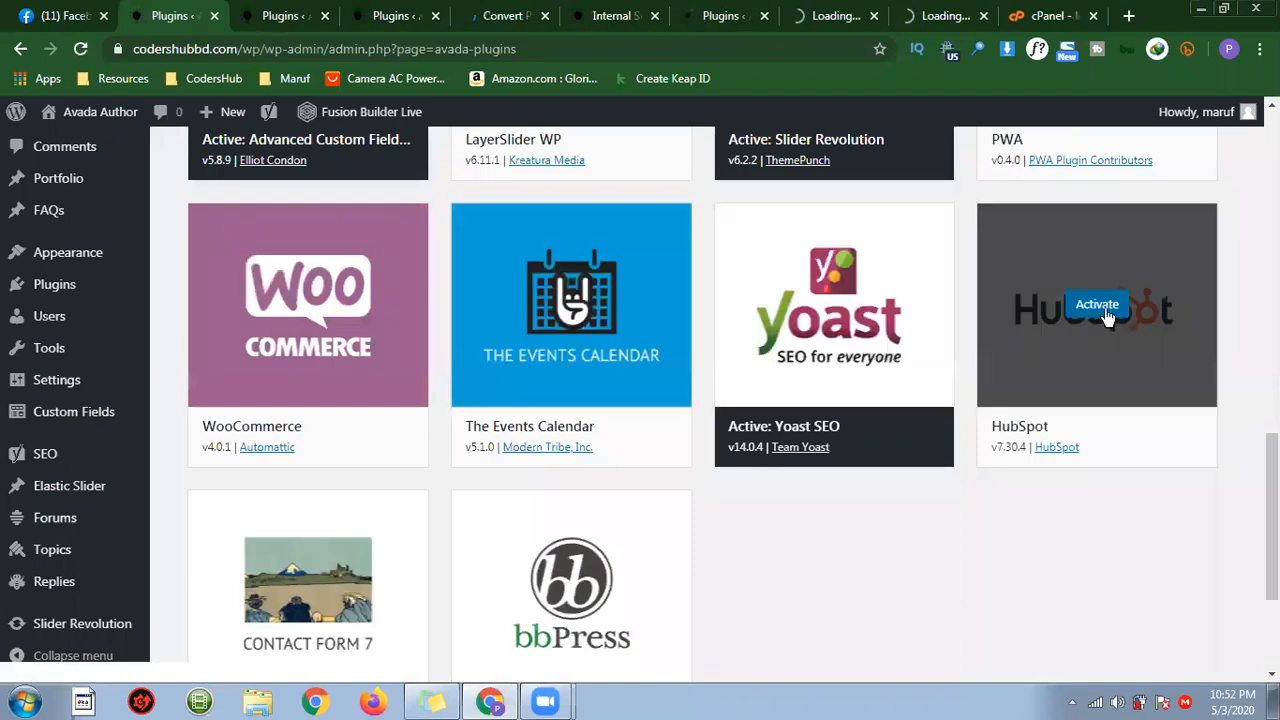
Start activating HubSpot and Contact Form 7, each in a new browser tab.
{"action": "right_click", "coordinate": [1097, 310]}
{"action": "scroll", "coordinate": [388, 263], "scroll_direction": "down", "scroll_amount": 3}
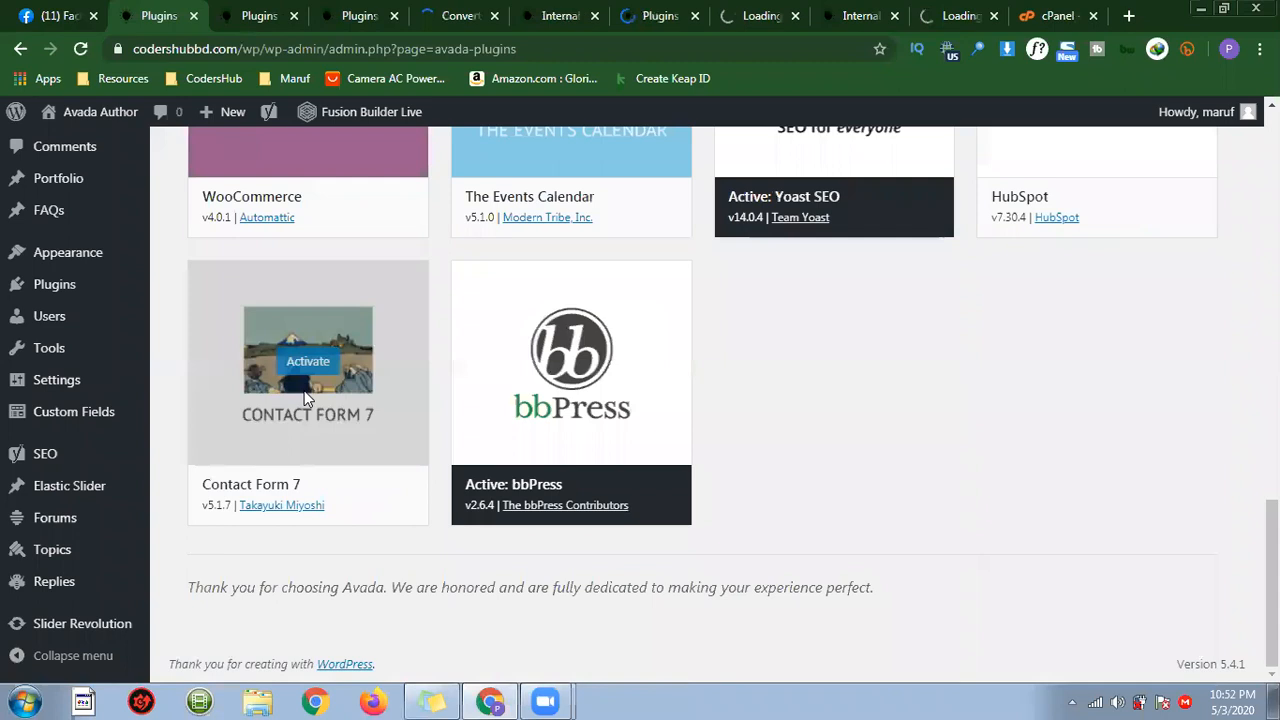
{"action": "right_click", "coordinate": [326, 359]}
{"action": "left_click", "coordinate": [572, 376]}
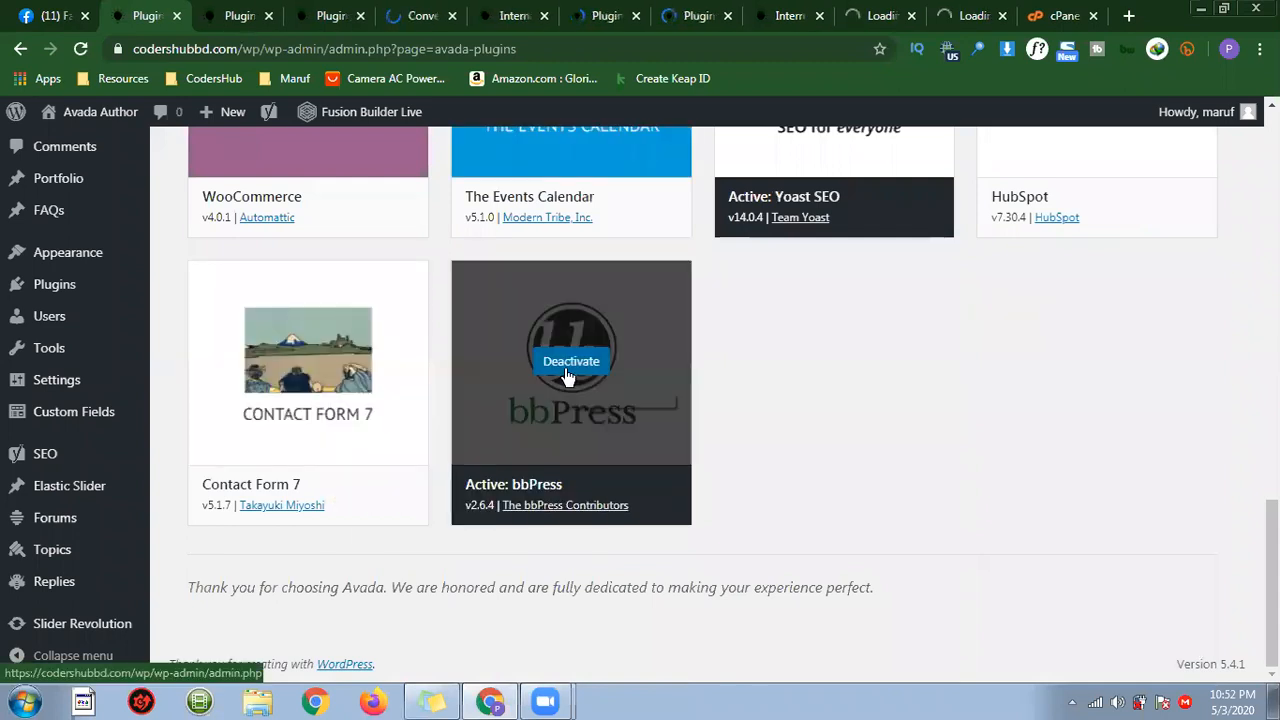
Close the HubSpot and Contact Form 7 installation tabs.
{"action": "left_click", "coordinate": [265, 9]}
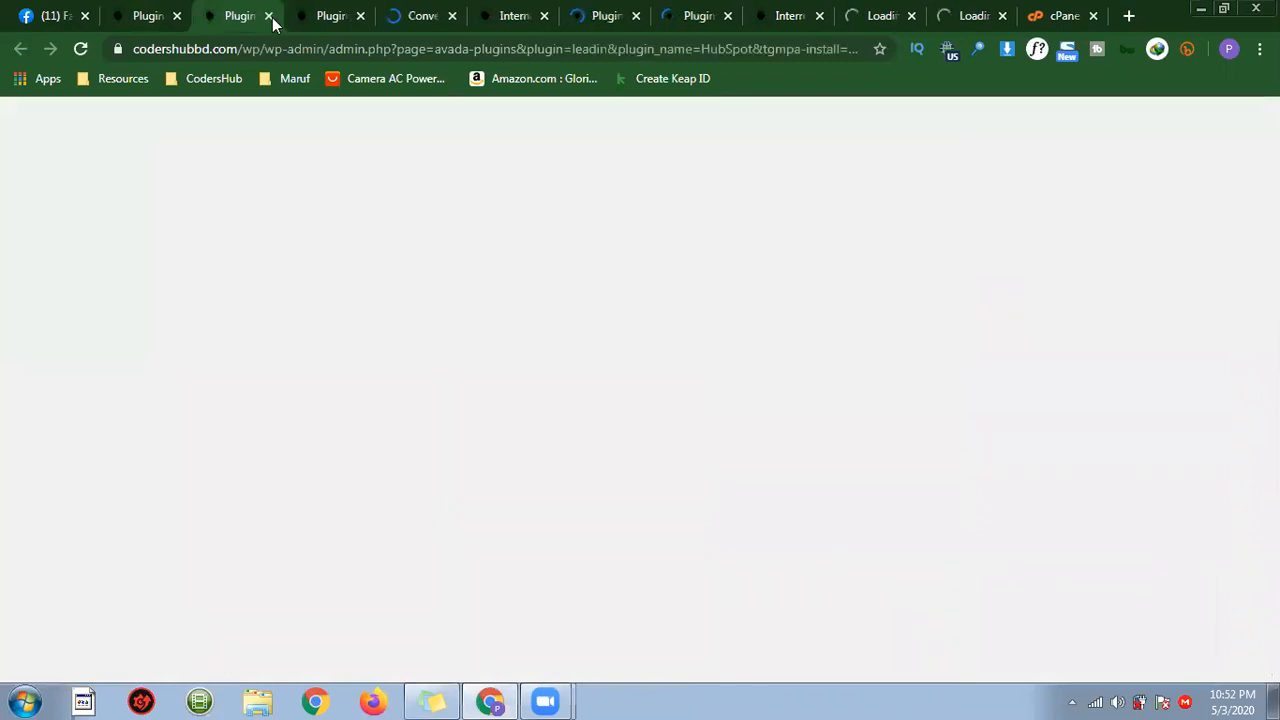
{"action": "left_click", "coordinate": [272, 17]}
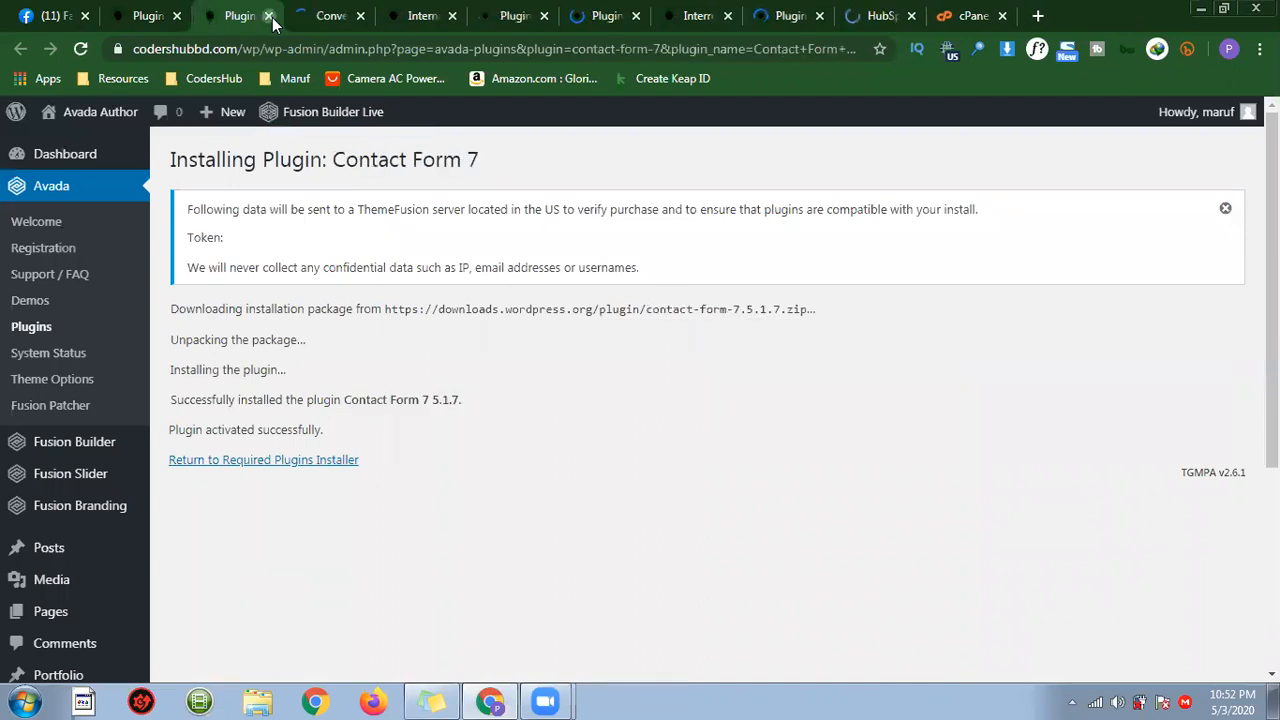
{"action": "left_click", "coordinate": [269, 16]}
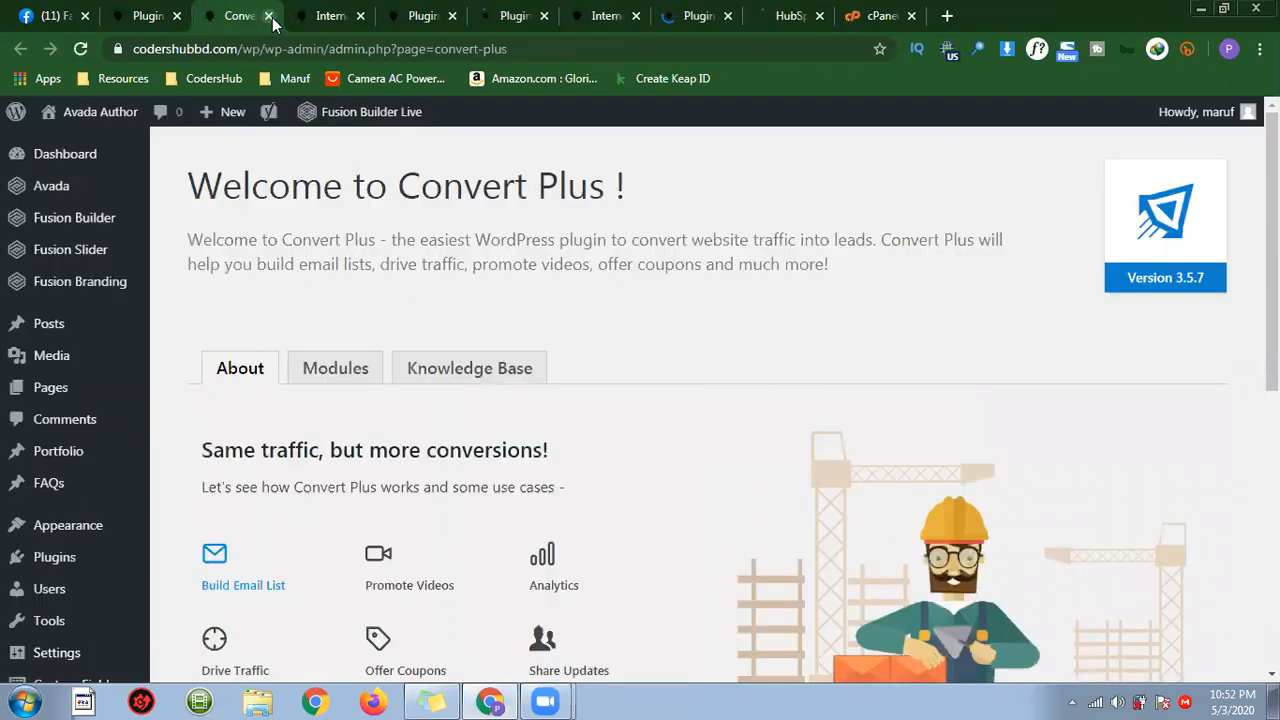
Look over the Convert Plus welcome page, then close it and the other plugin result tabs up to the last Avada plugin list.
{"action": "scroll", "coordinate": [583, 422], "scroll_direction": "down", "scroll_amount": 4}
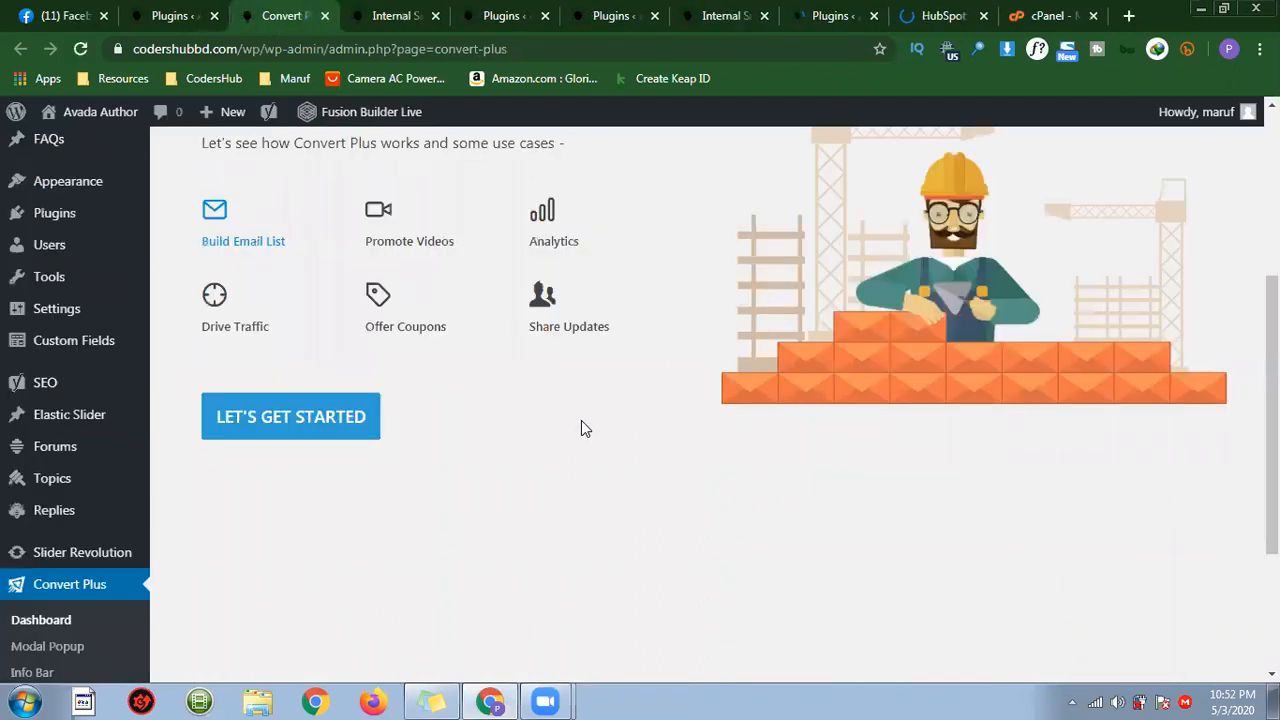
{"action": "scroll", "coordinate": [583, 422], "scroll_direction": "up", "scroll_amount": 4}
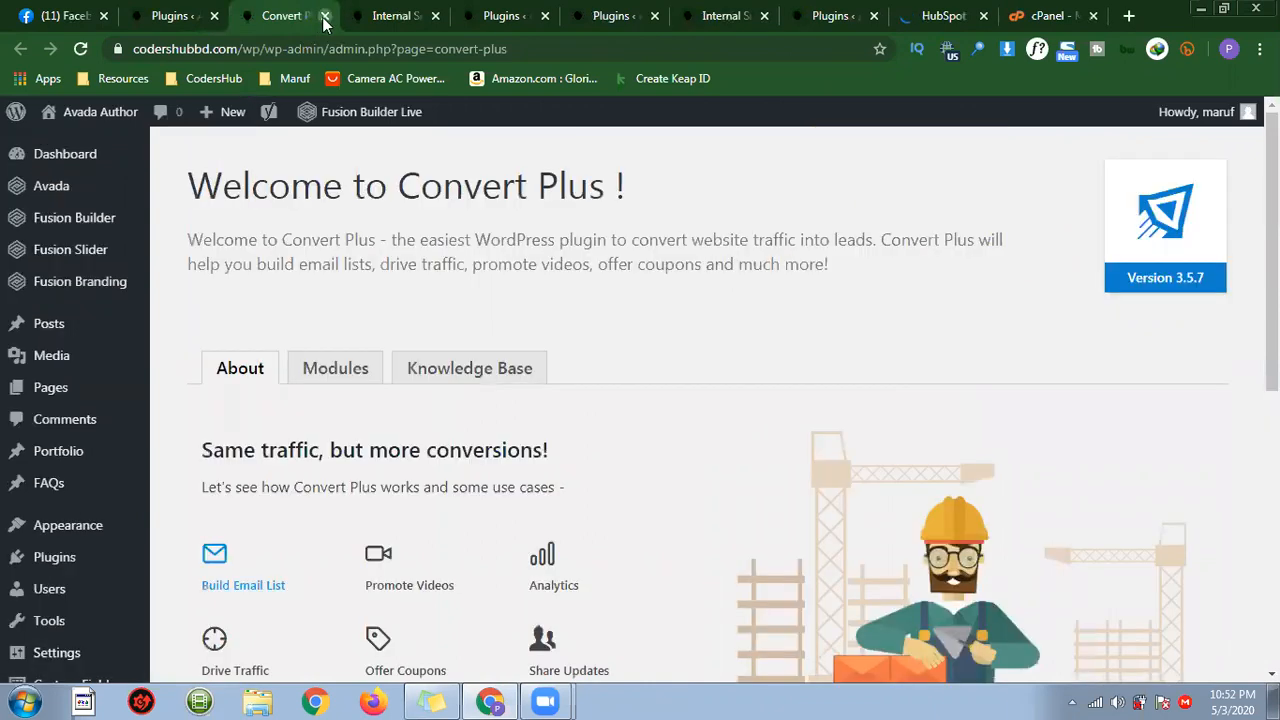
{"action": "left_click", "coordinate": [324, 16]}
{"action": "left_click", "coordinate": [324, 16]}
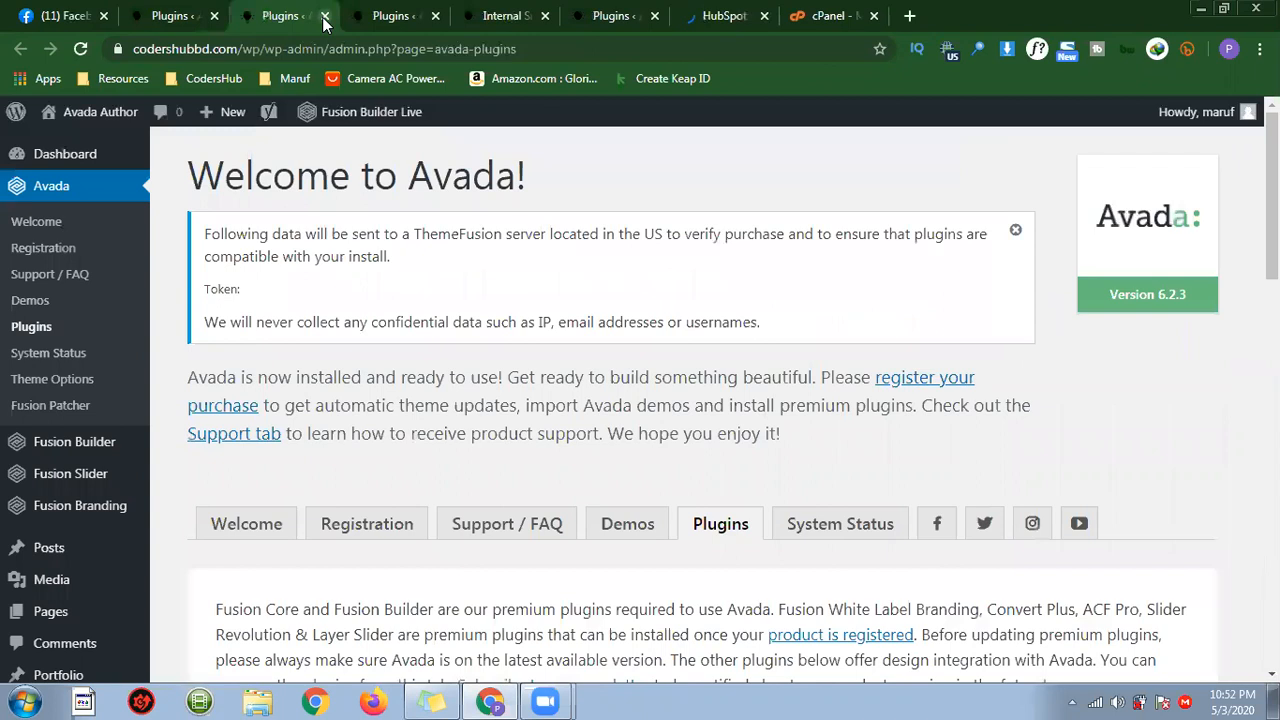
{"action": "left_click", "coordinate": [324, 16]}
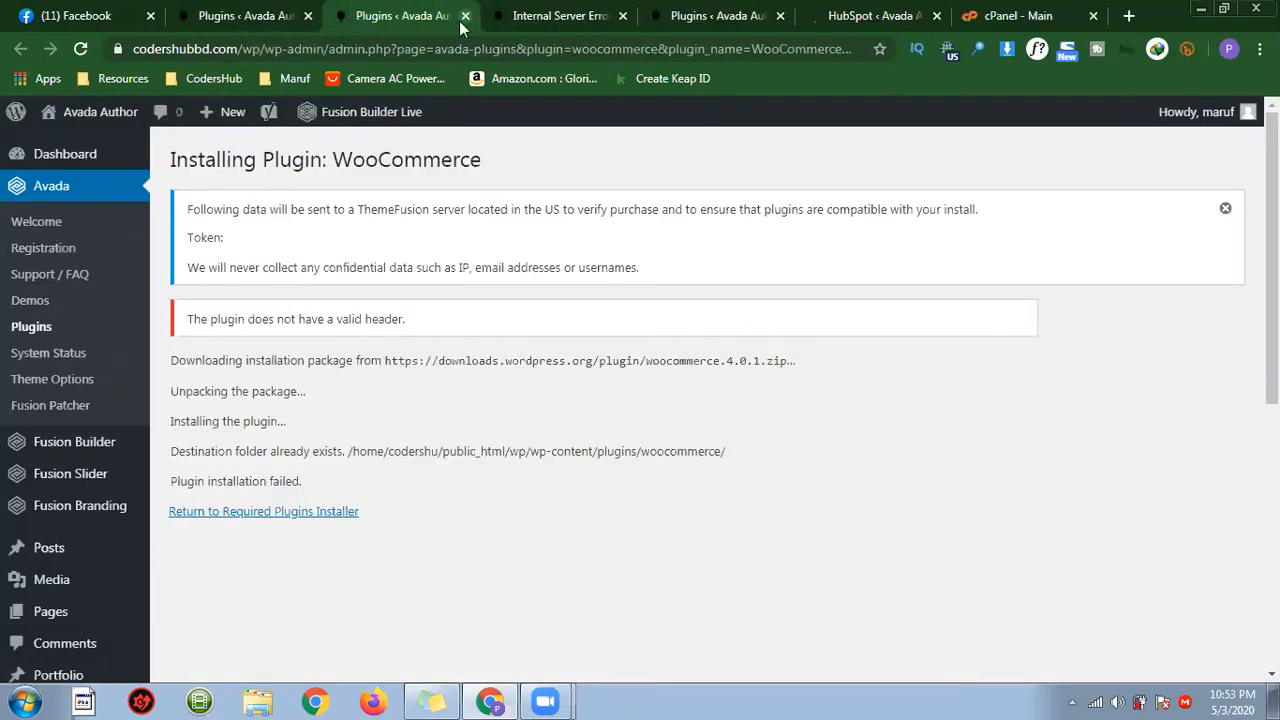
{"action": "left_click", "coordinate": [465, 16]}
{"action": "left_click", "coordinate": [465, 16]}
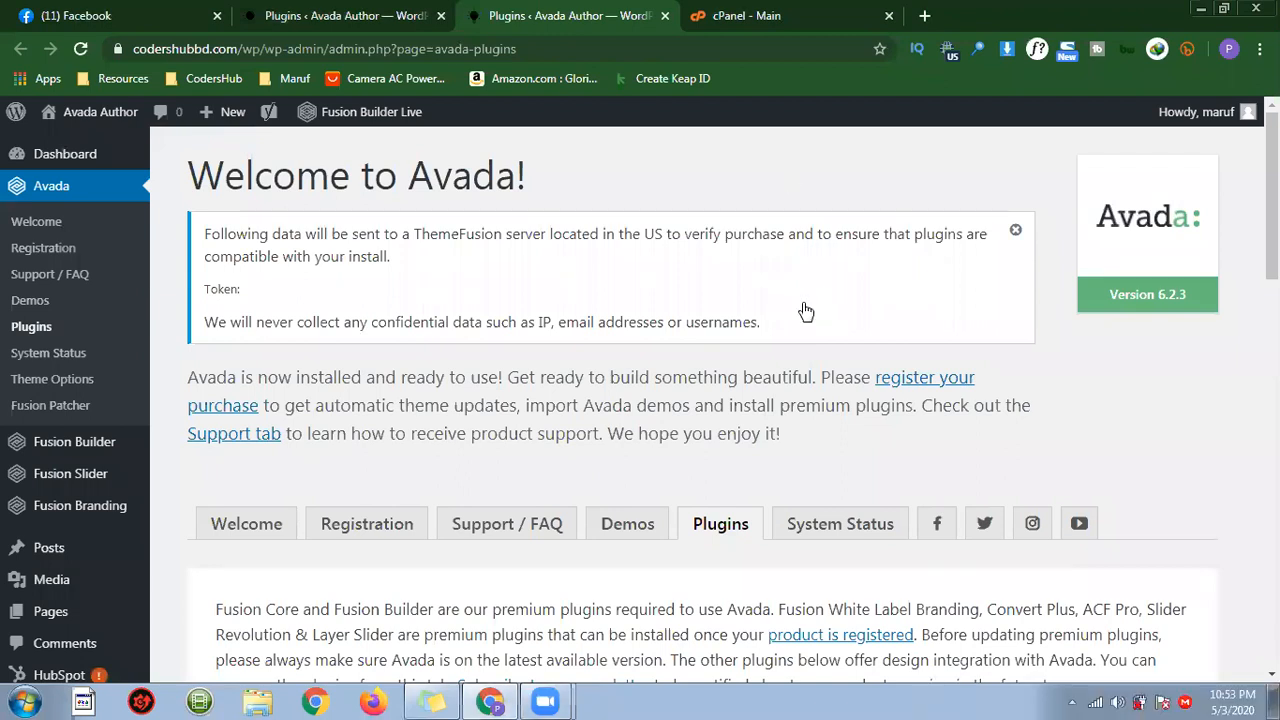
Try to activate LayerSlider WP from Avada's plugin list, then return to the list.
{"action": "scroll", "coordinate": [575, 270], "scroll_direction": "down", "scroll_amount": 8}
{"action": "scroll", "coordinate": [217, 313], "scroll_direction": "up", "scroll_amount": 3}
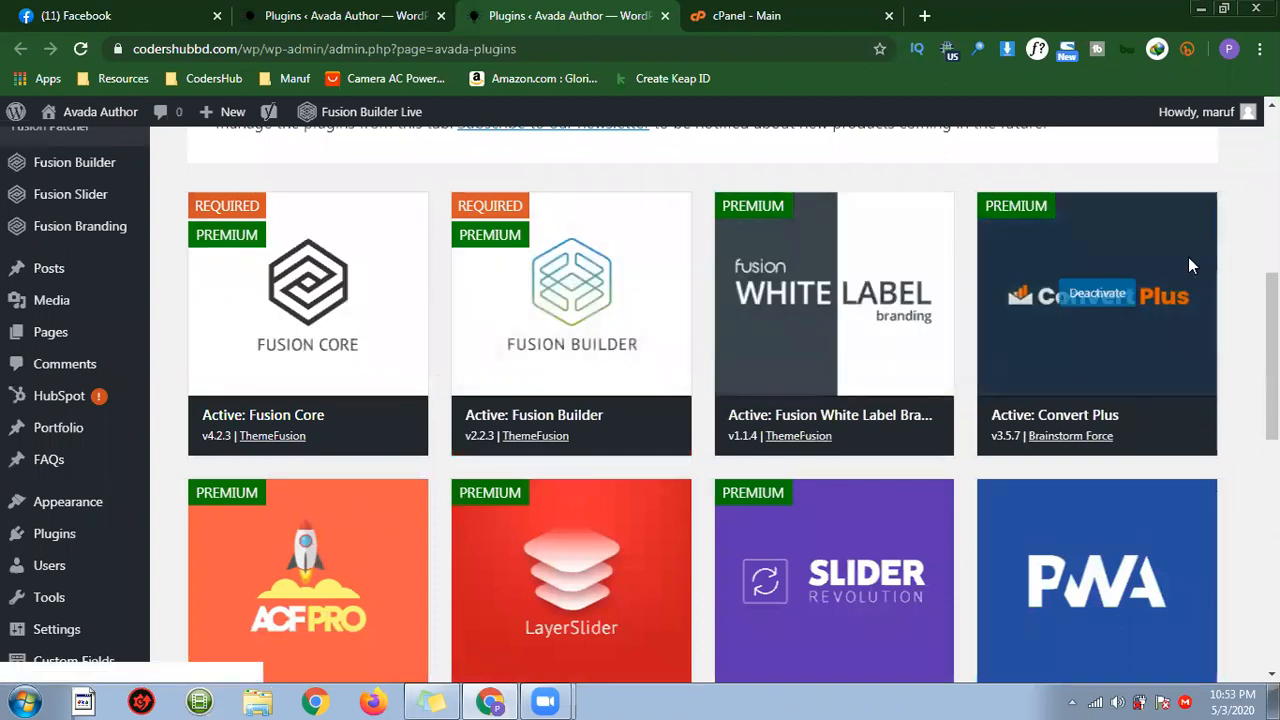
{"action": "scroll", "coordinate": [508, 374], "scroll_direction": "down", "scroll_amount": 2}
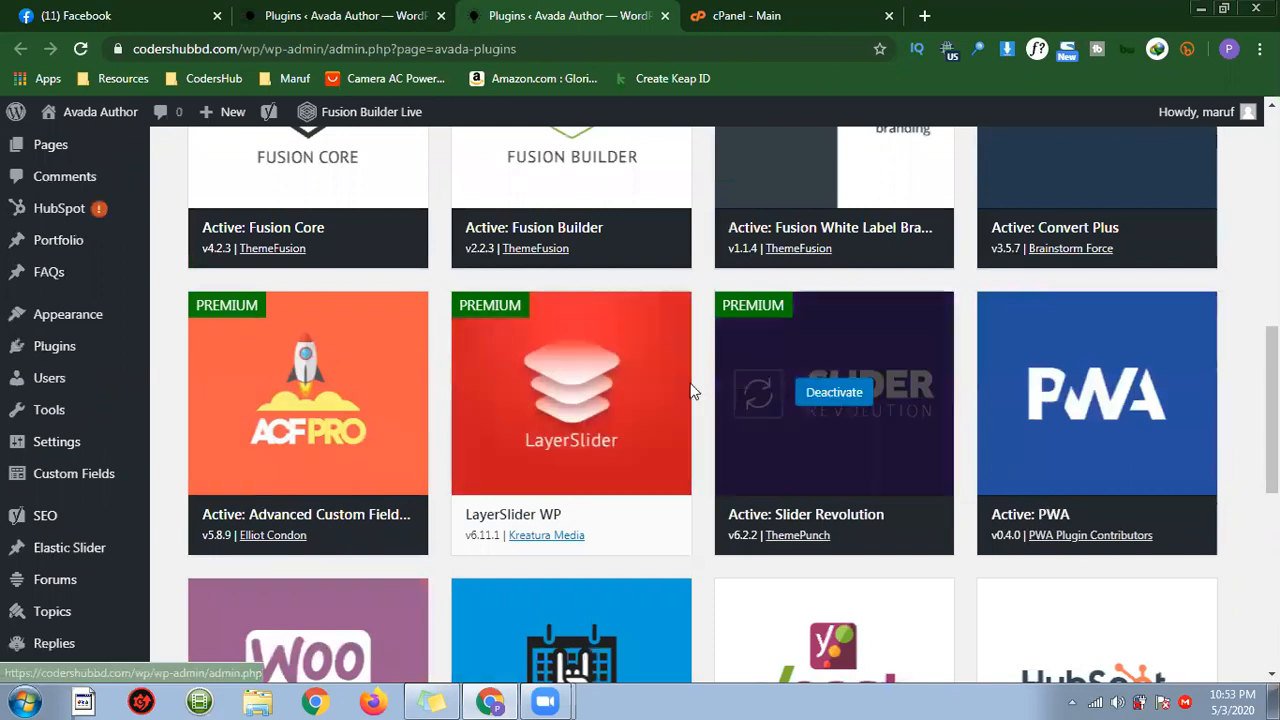
{"action": "left_click", "coordinate": [571, 392]}
{"action": "scroll", "coordinate": [636, 410], "scroll_direction": "down", "scroll_amount": 3}
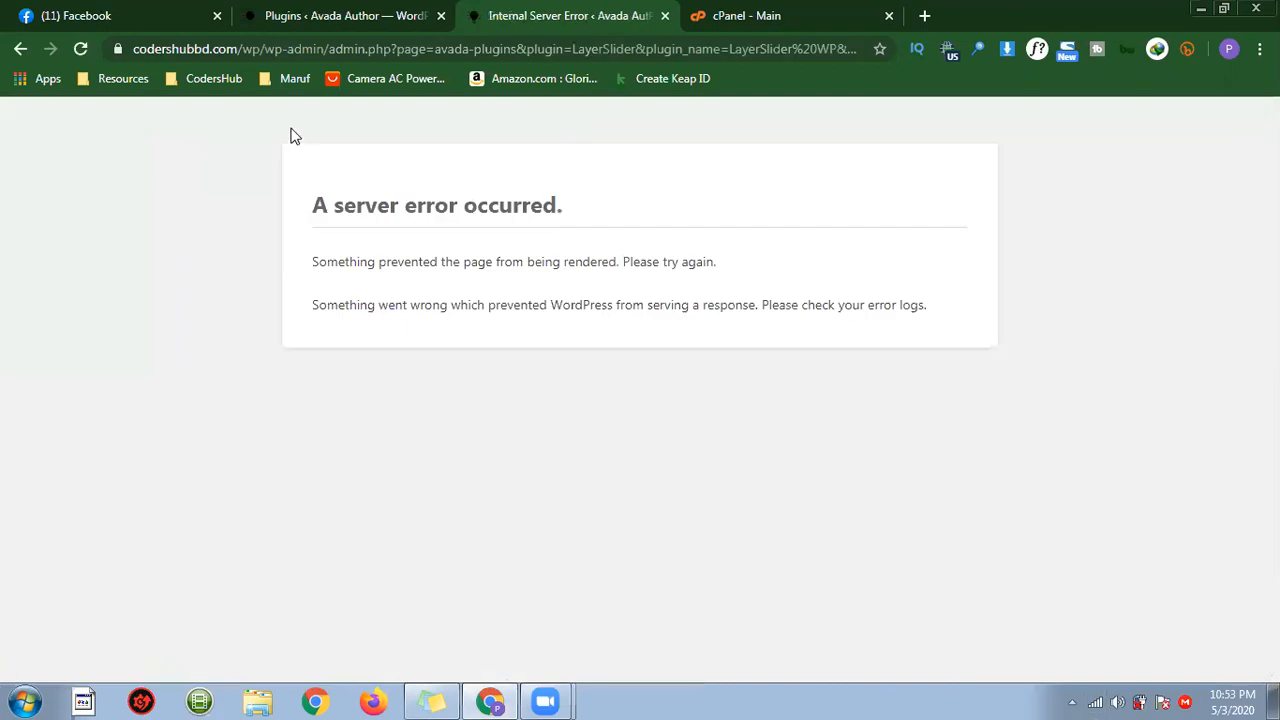
{"action": "left_click", "coordinate": [21, 50]}
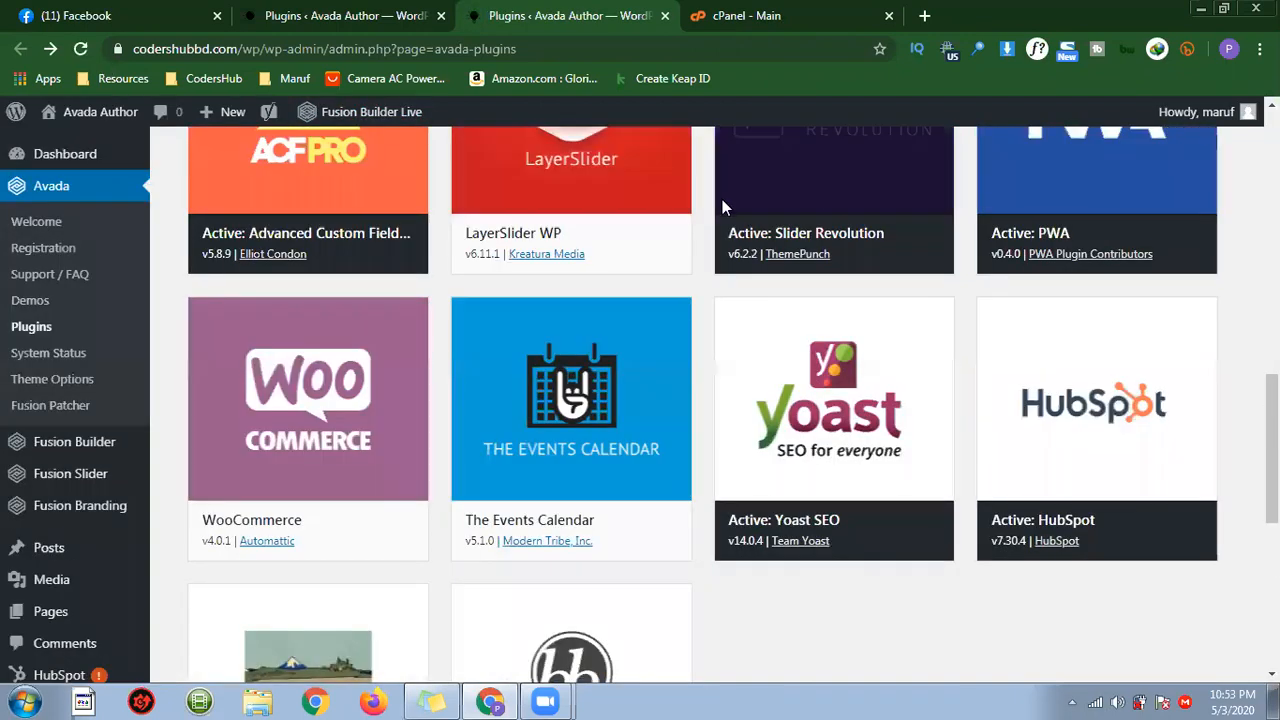
Try again to activate LayerSlider WP in a new browser tab, then close that tab.
{"action": "scroll", "coordinate": [722, 199], "scroll_direction": "up", "scroll_amount": 2}
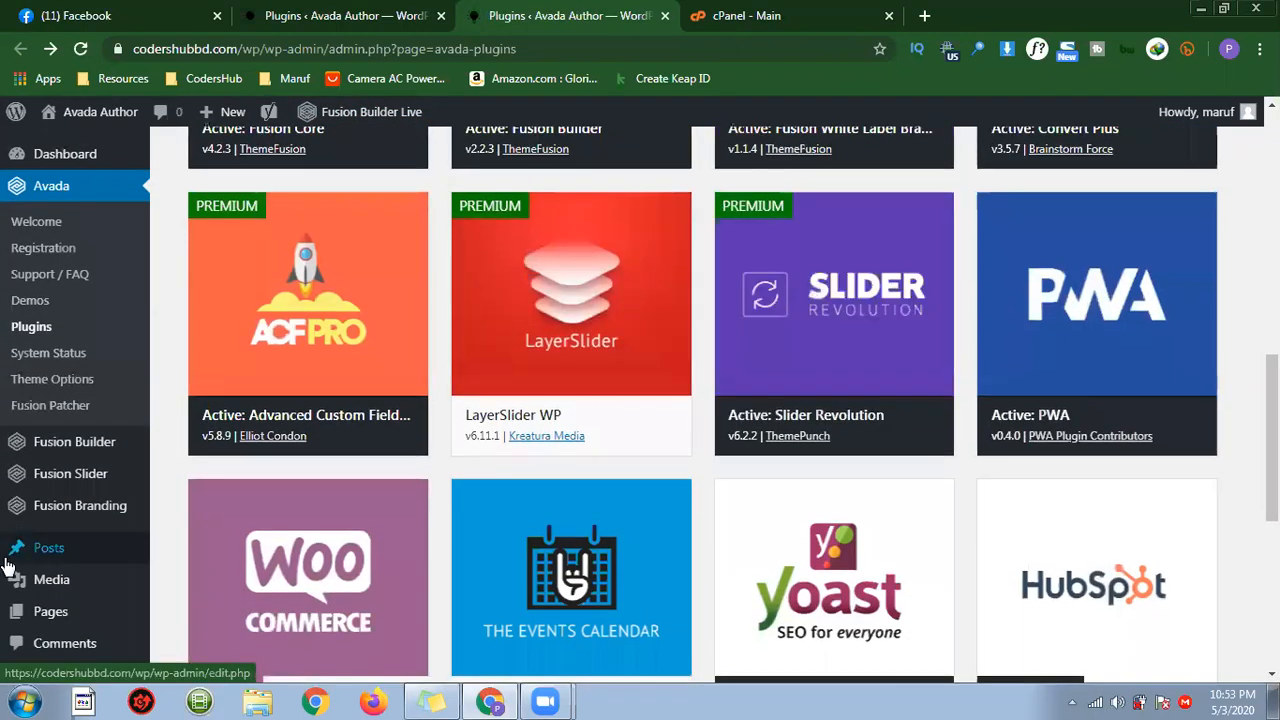
{"action": "scroll", "coordinate": [191, 566], "scroll_direction": "down", "scroll_amount": 5}
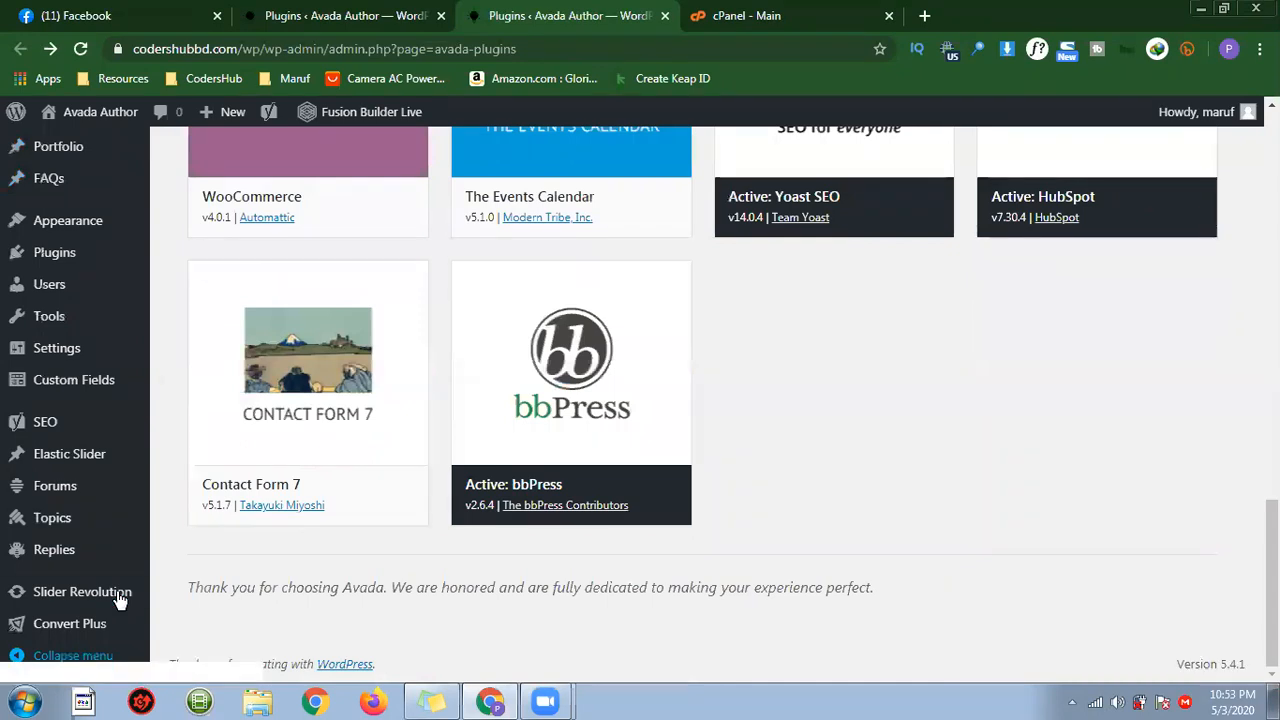
{"action": "scroll", "coordinate": [691, 314], "scroll_direction": "up", "scroll_amount": 13}
{"action": "scroll", "coordinate": [636, 340], "scroll_direction": "down", "scroll_amount": 5}
{"action": "scroll", "coordinate": [560, 413], "scroll_direction": "down", "scroll_amount": 4}
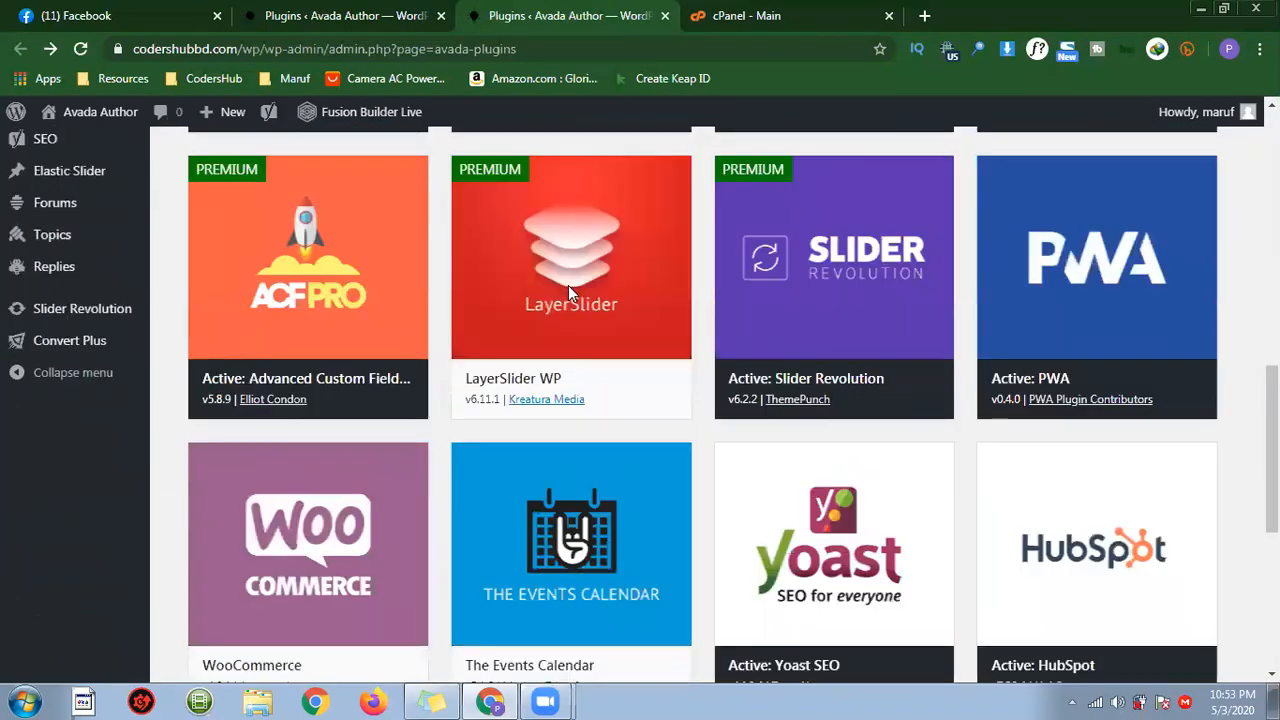
{"action": "right_click", "coordinate": [568, 256]}
{"action": "left_click", "coordinate": [638, 271]}
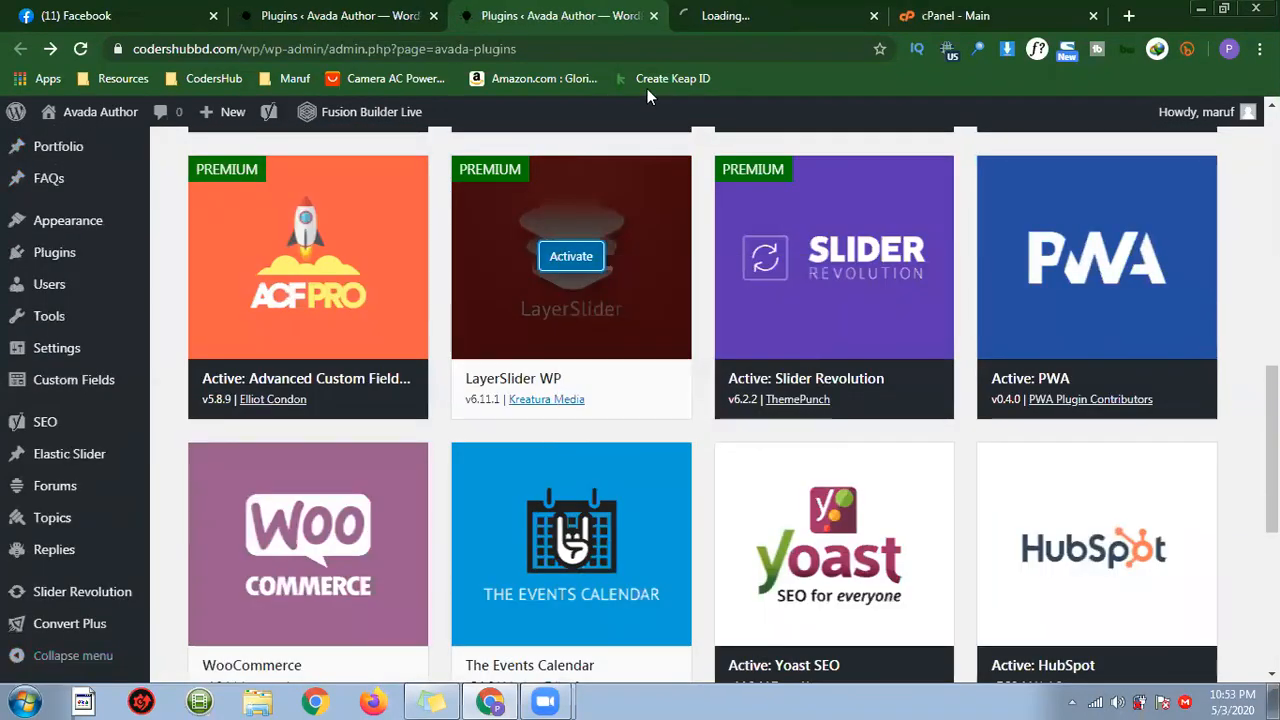
{"action": "left_click", "coordinate": [760, 13]}
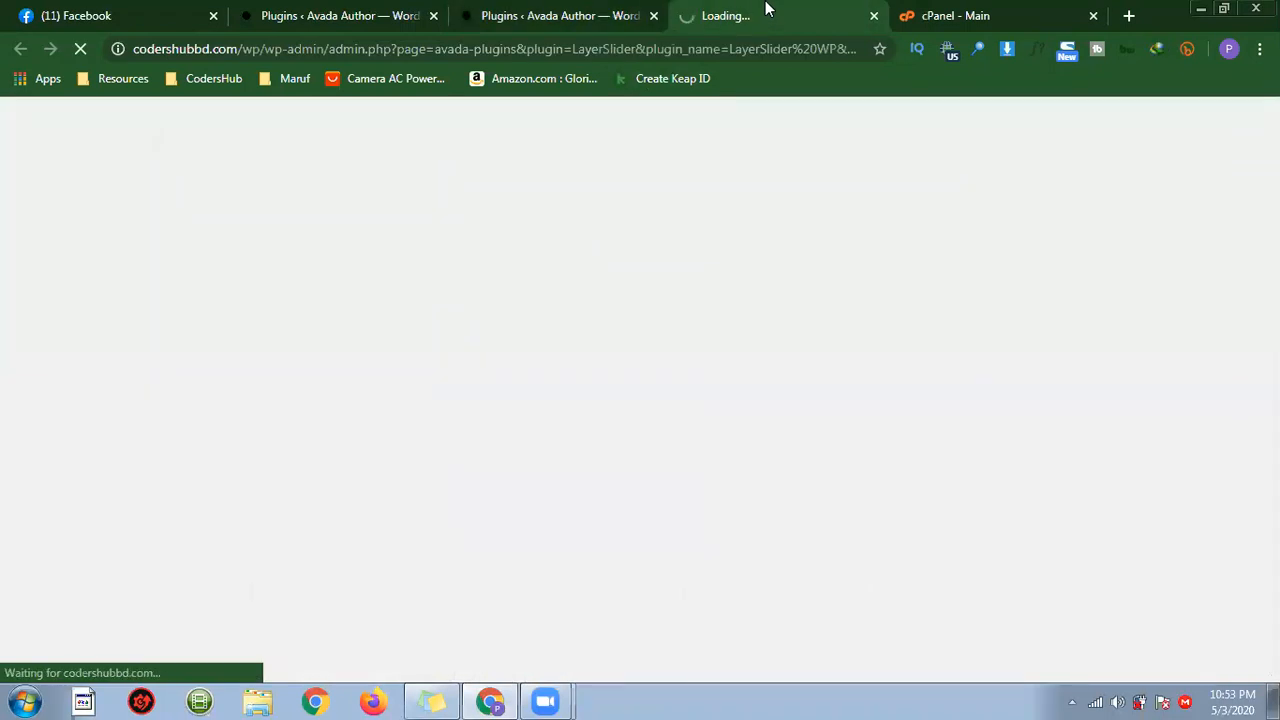
{"action": "left_click", "coordinate": [874, 16]}
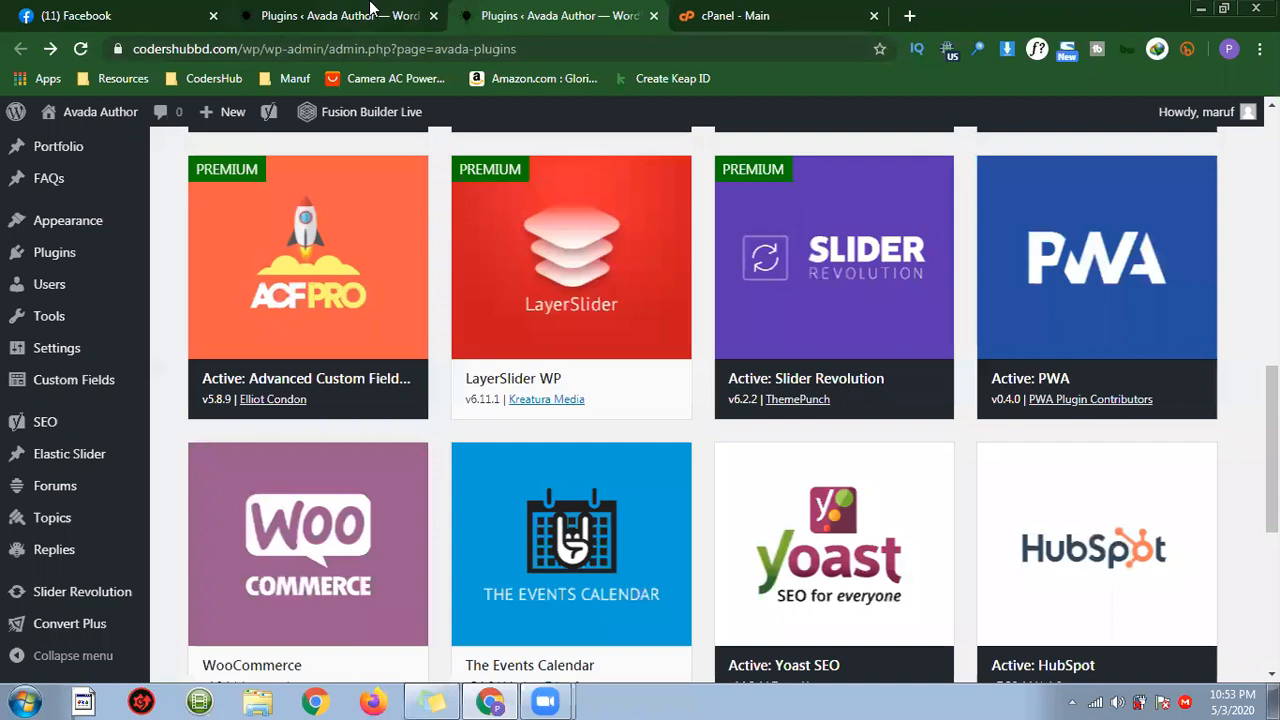
Close the duplicate Avada plugins tab and look through the plugin list in the remaining one.
{"action": "left_click", "coordinate": [370, 8]}
{"action": "left_click", "coordinate": [433, 15]}
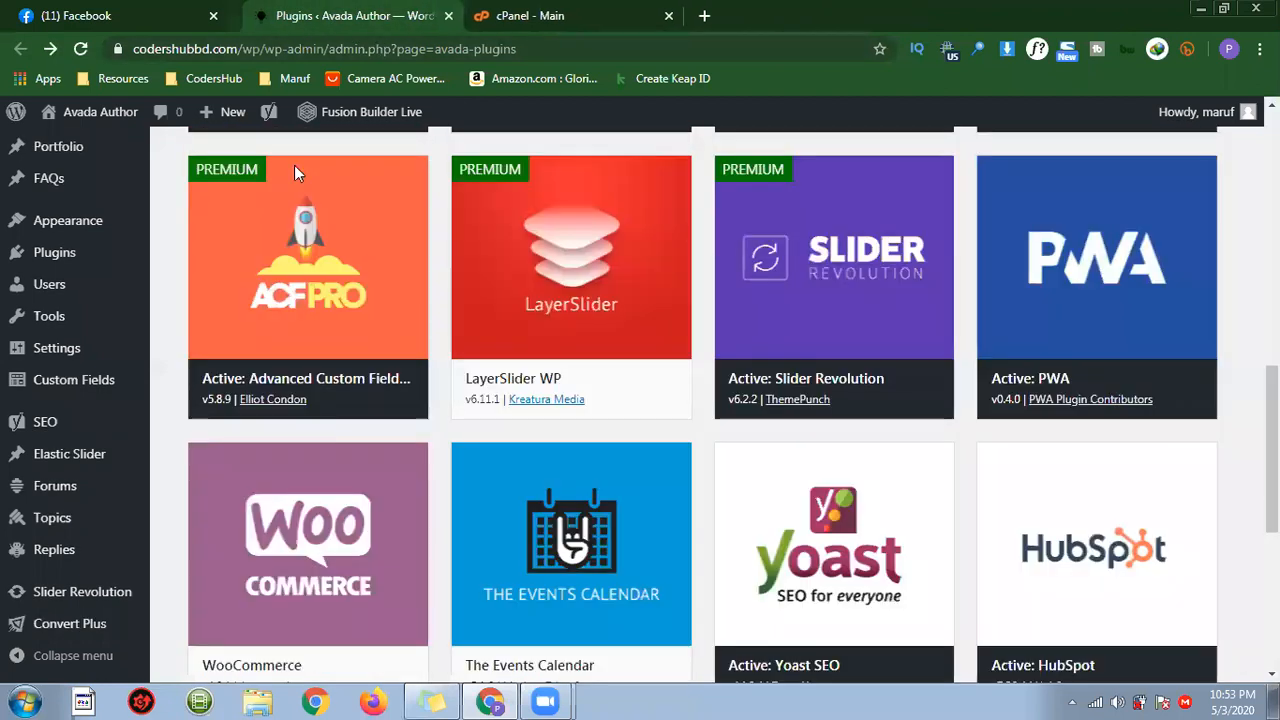
{"action": "scroll", "coordinate": [294, 165], "scroll_direction": "up", "scroll_amount": 10}
{"action": "scroll", "coordinate": [420, 485], "scroll_direction": "down", "scroll_amount": 8}
{"action": "scroll", "coordinate": [440, 485], "scroll_direction": "up", "scroll_amount": 8}
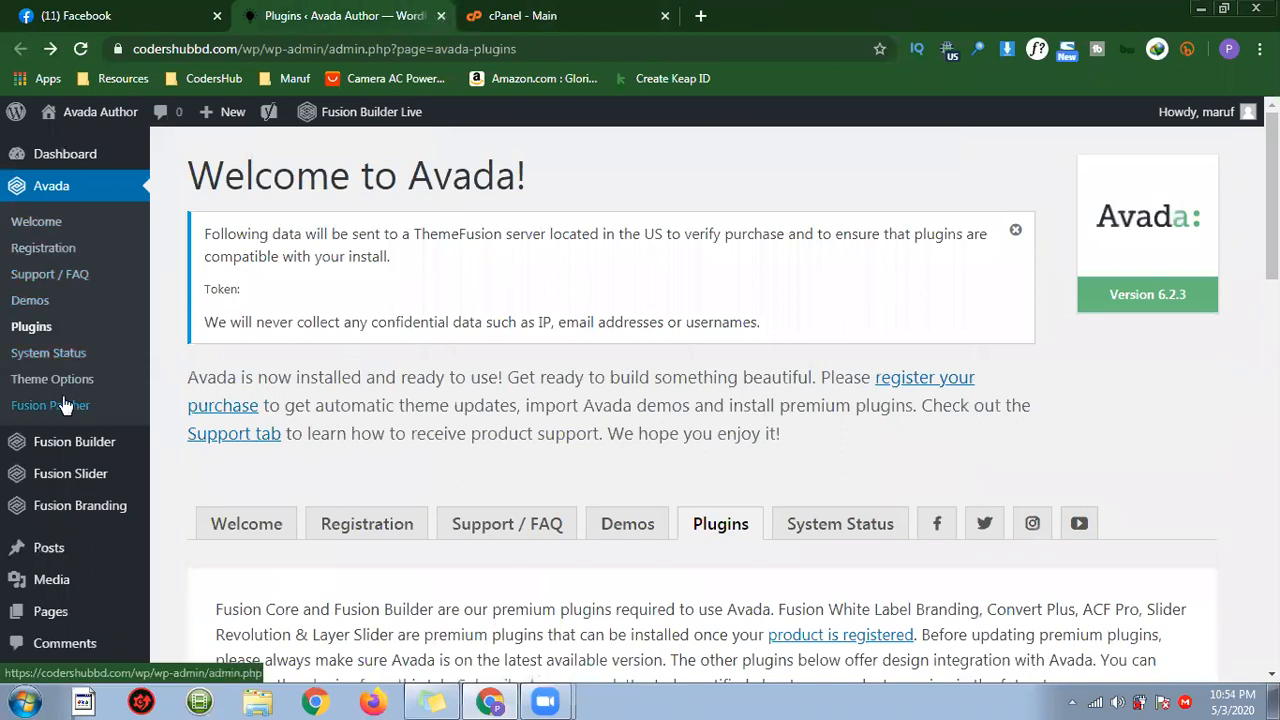
Open Avada's demos page and browse the available demo sites and filter categories.
{"action": "left_click", "coordinate": [50, 303]}
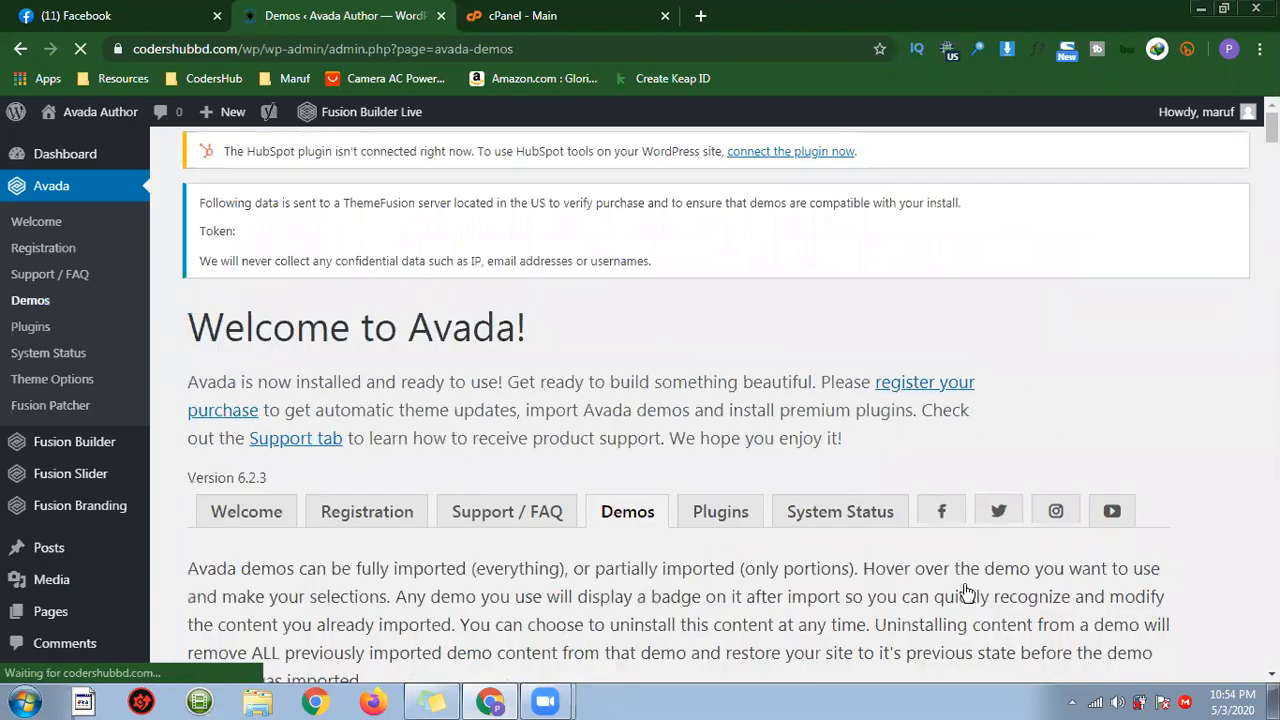
{"action": "scroll", "coordinate": [914, 531], "scroll_direction": "down", "scroll_amount": 5}
{"action": "scroll", "coordinate": [695, 495], "scroll_direction": "down", "scroll_amount": 2}
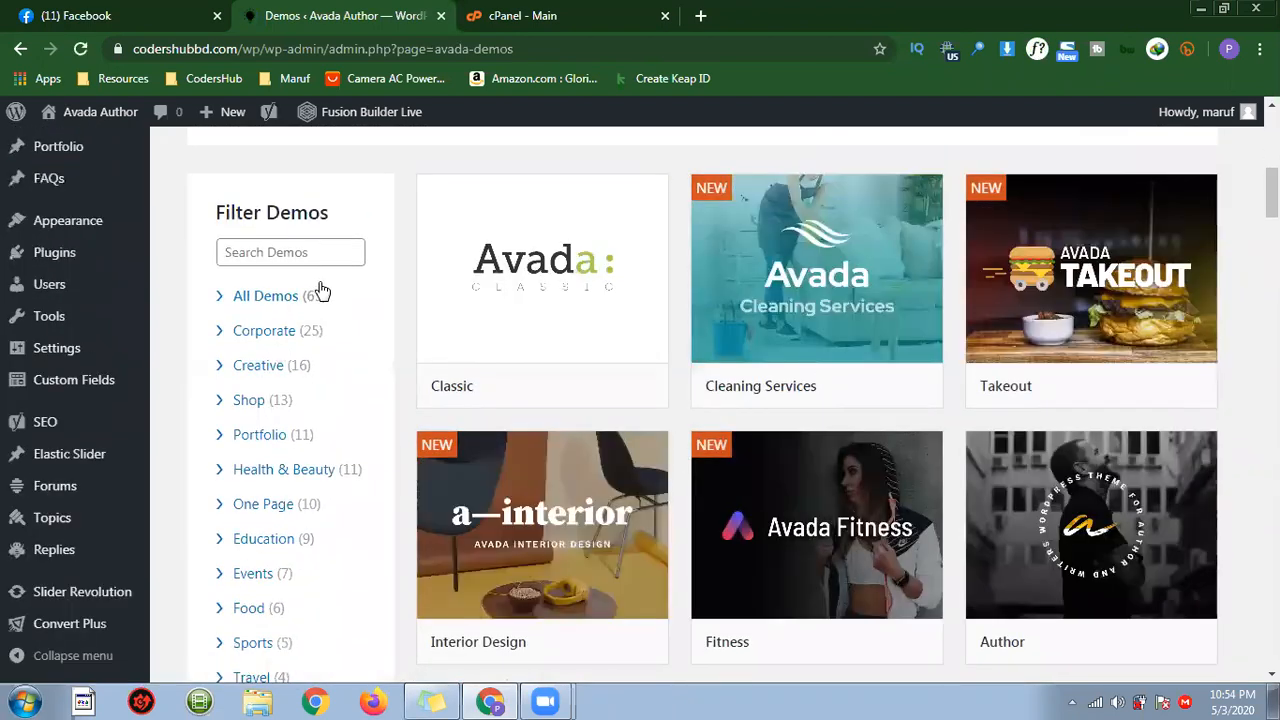
{"action": "scroll", "coordinate": [723, 457], "scroll_direction": "down", "scroll_amount": 5}
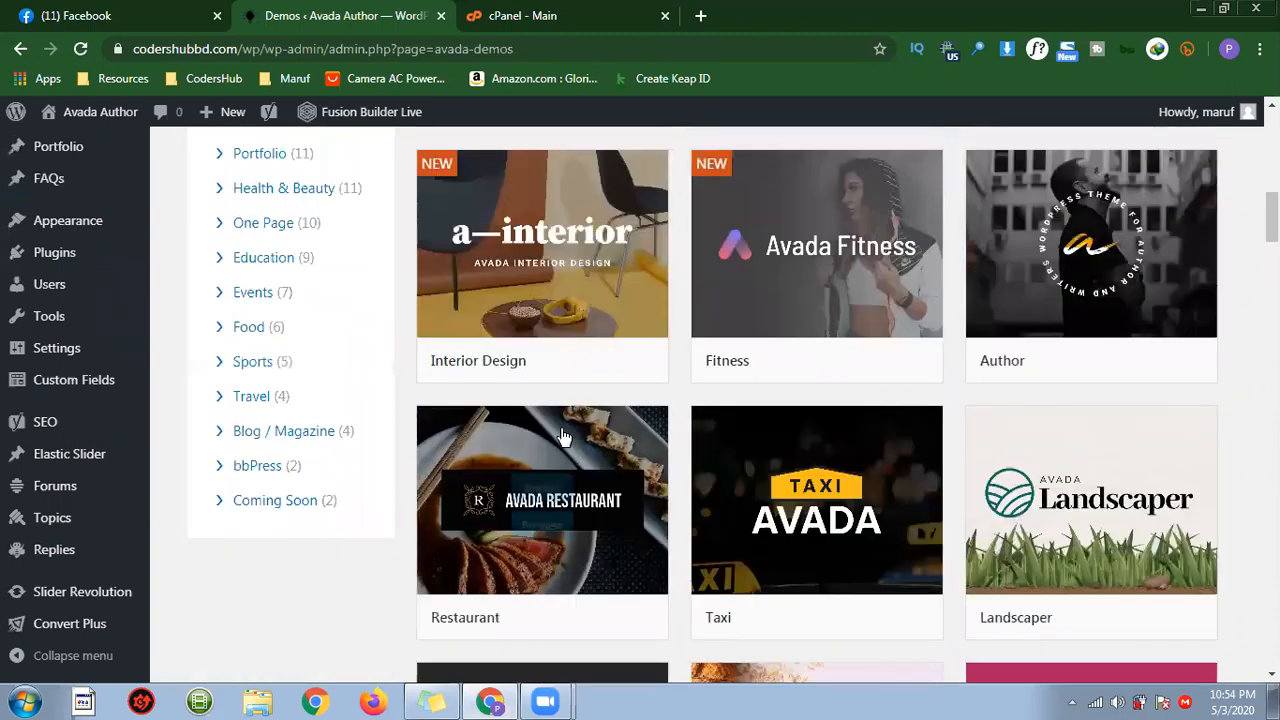
Browse further through Avada's demo sites and open the live preview of the Sports demo.
{"action": "scroll", "coordinate": [595, 400], "scroll_direction": "down", "scroll_amount": 3}
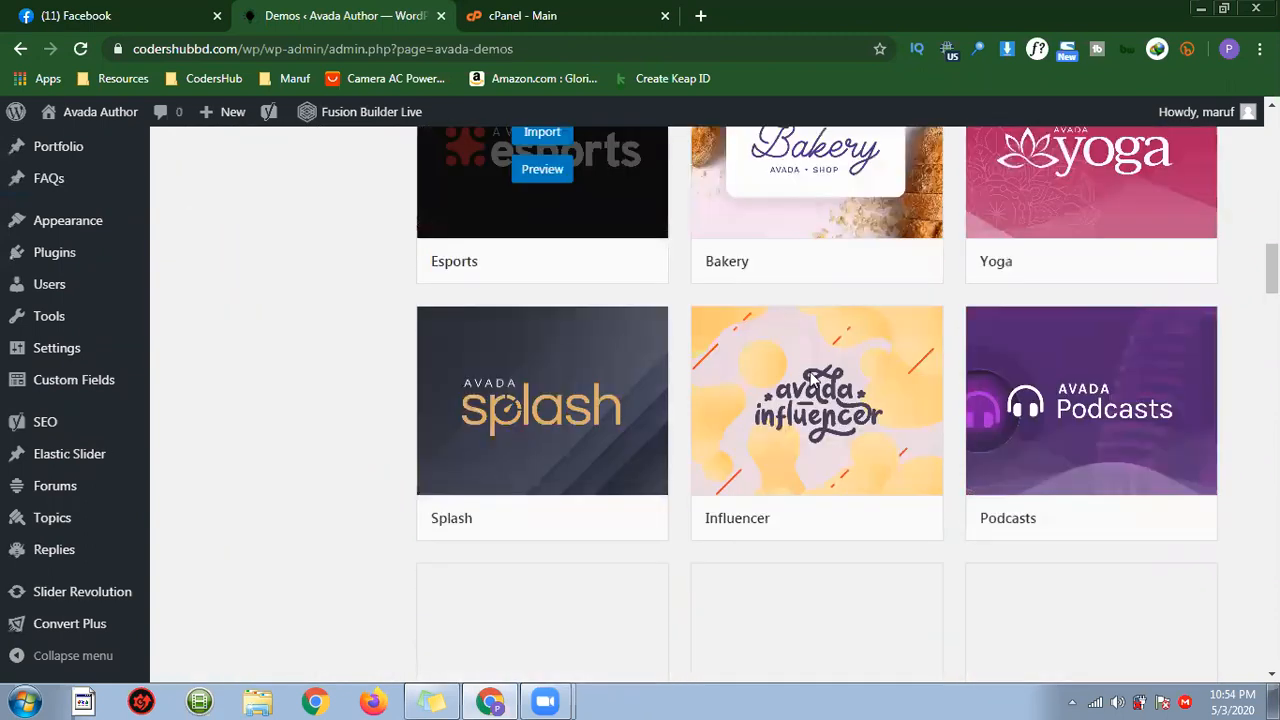
{"action": "scroll", "coordinate": [640, 414], "scroll_direction": "down", "scroll_amount": 1}
{"action": "scroll", "coordinate": [1085, 368], "scroll_direction": "down", "scroll_amount": 2}
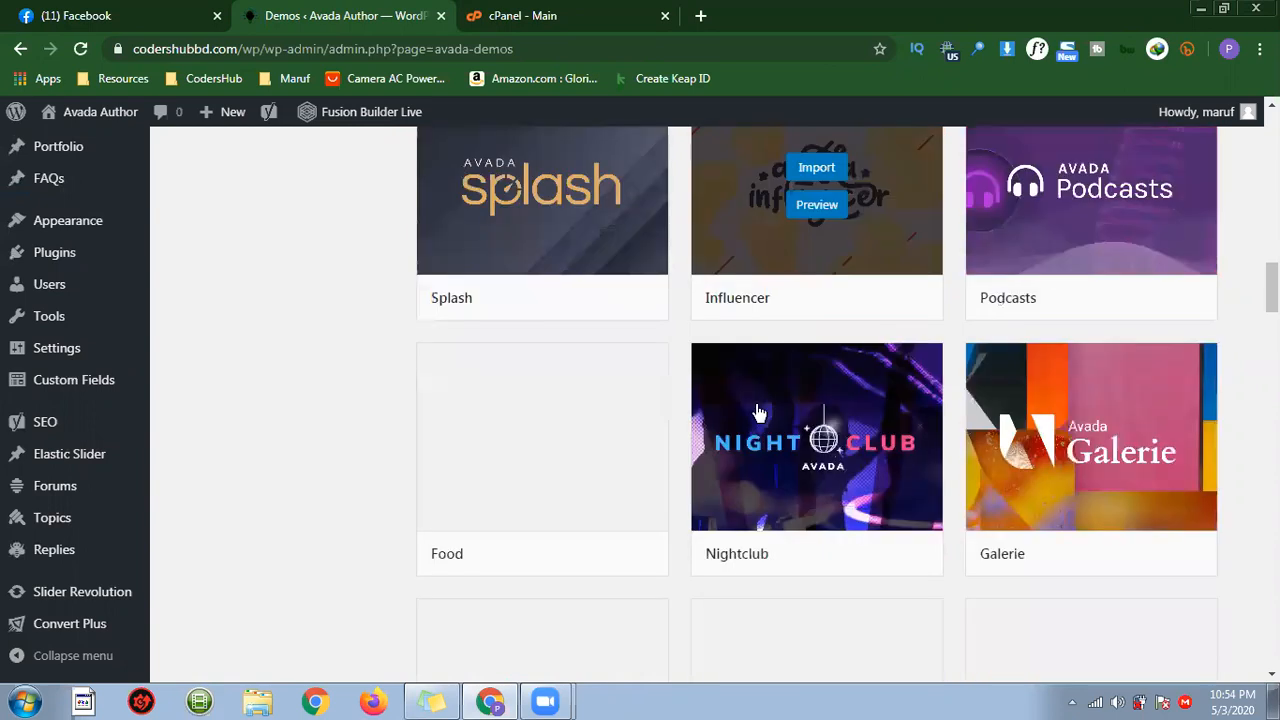
{"action": "scroll", "coordinate": [758, 413], "scroll_direction": "down", "scroll_amount": 3}
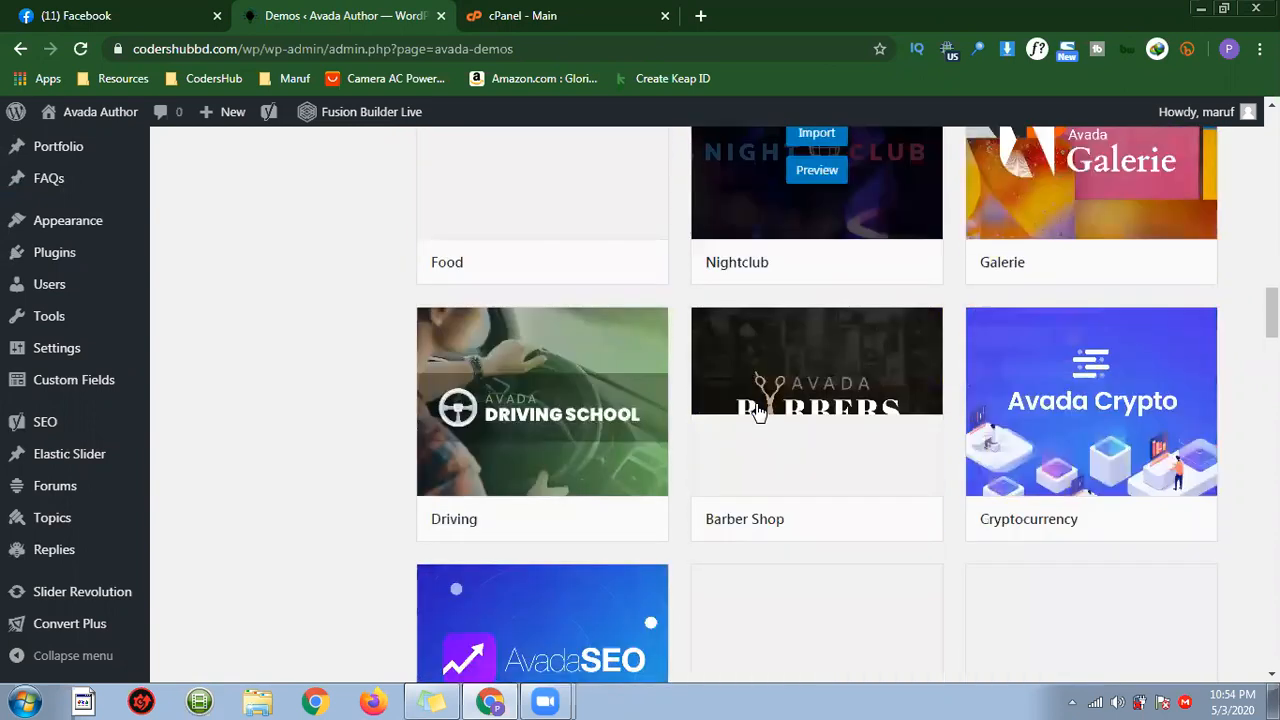
{"action": "scroll", "coordinate": [758, 413], "scroll_direction": "down", "scroll_amount": 3}
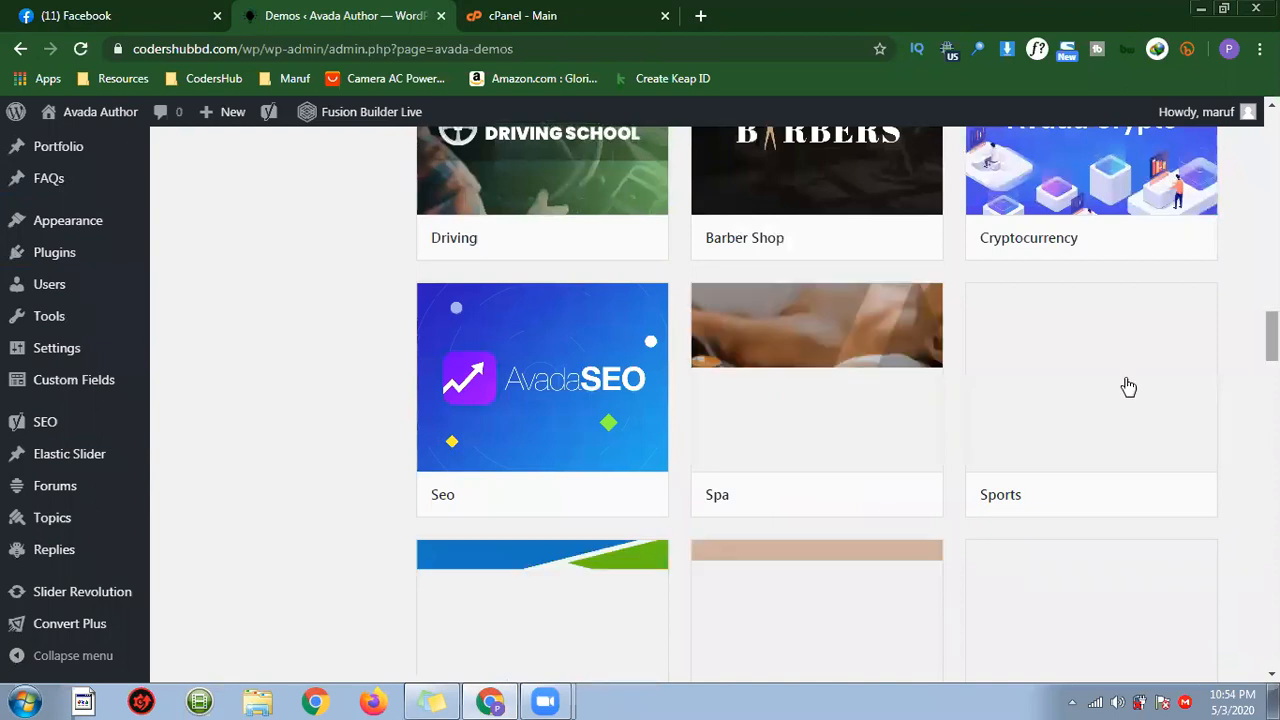
{"action": "scroll", "coordinate": [1116, 404], "scroll_direction": "down", "scroll_amount": 2}
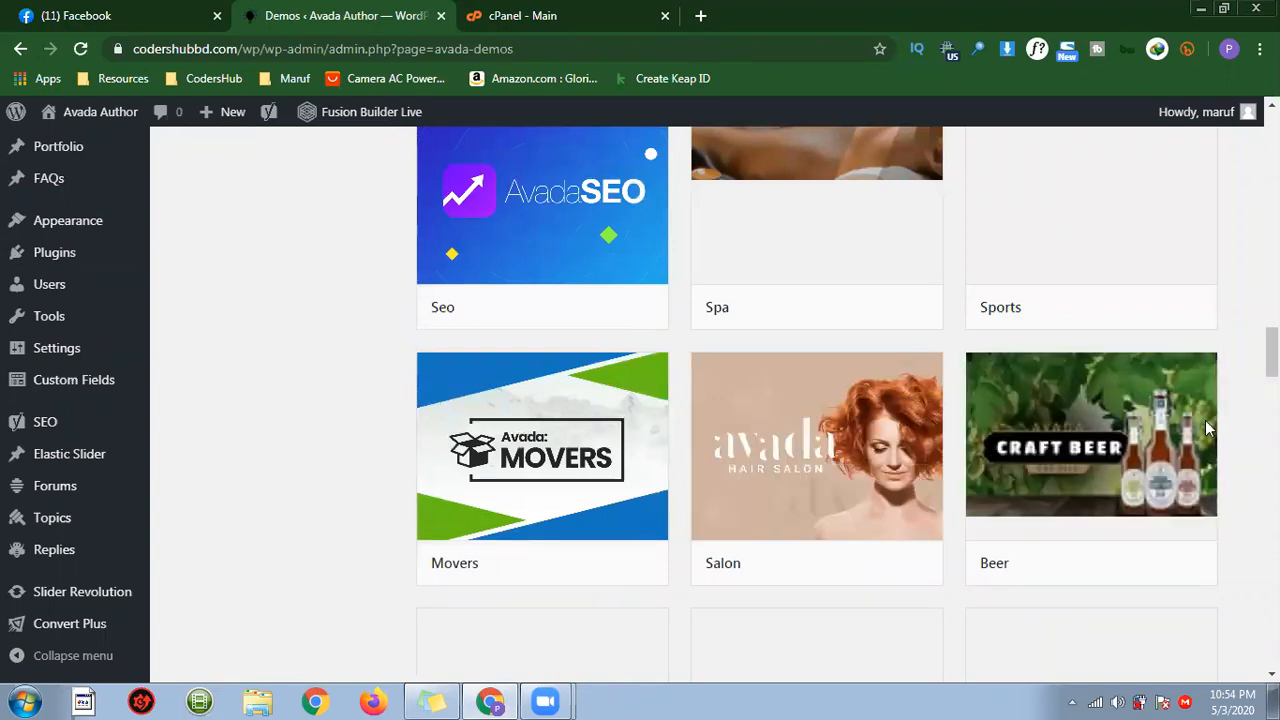
{"action": "scroll", "coordinate": [1207, 428], "scroll_direction": "up", "scroll_amount": 2}
{"action": "mouse_move", "coordinate": [1113, 374]}
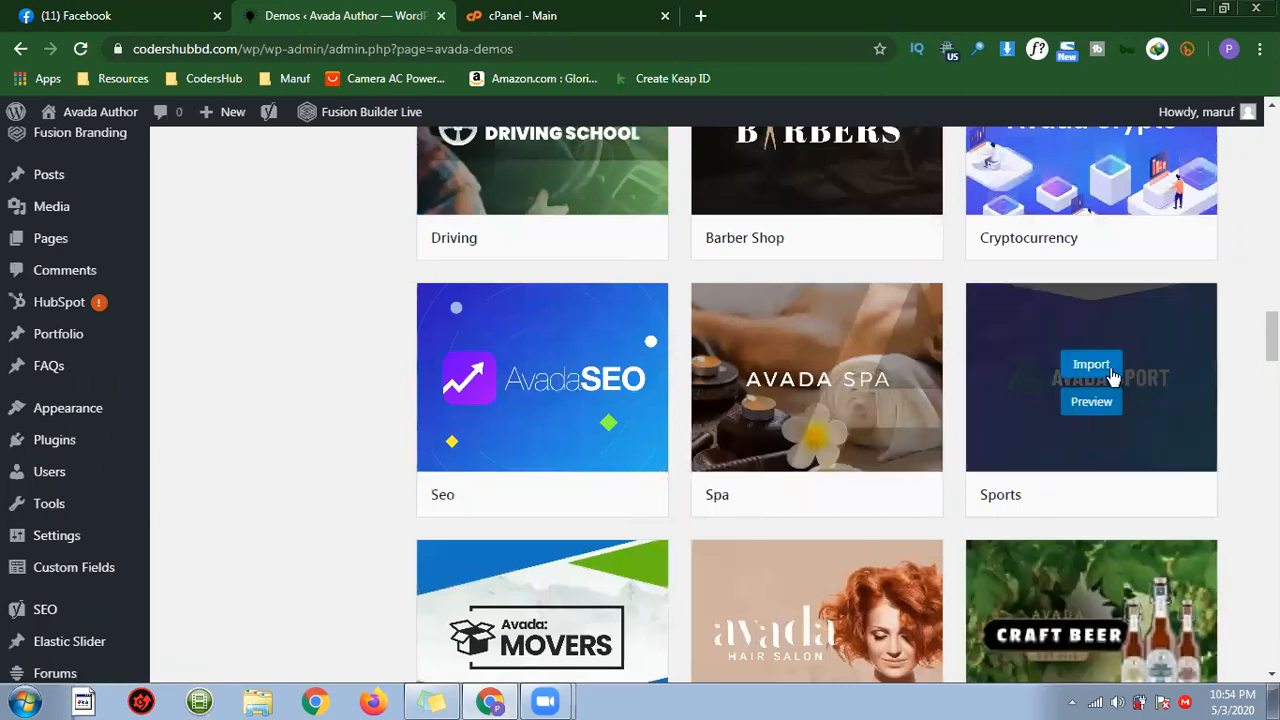
{"action": "left_click", "coordinate": [1091, 401]}
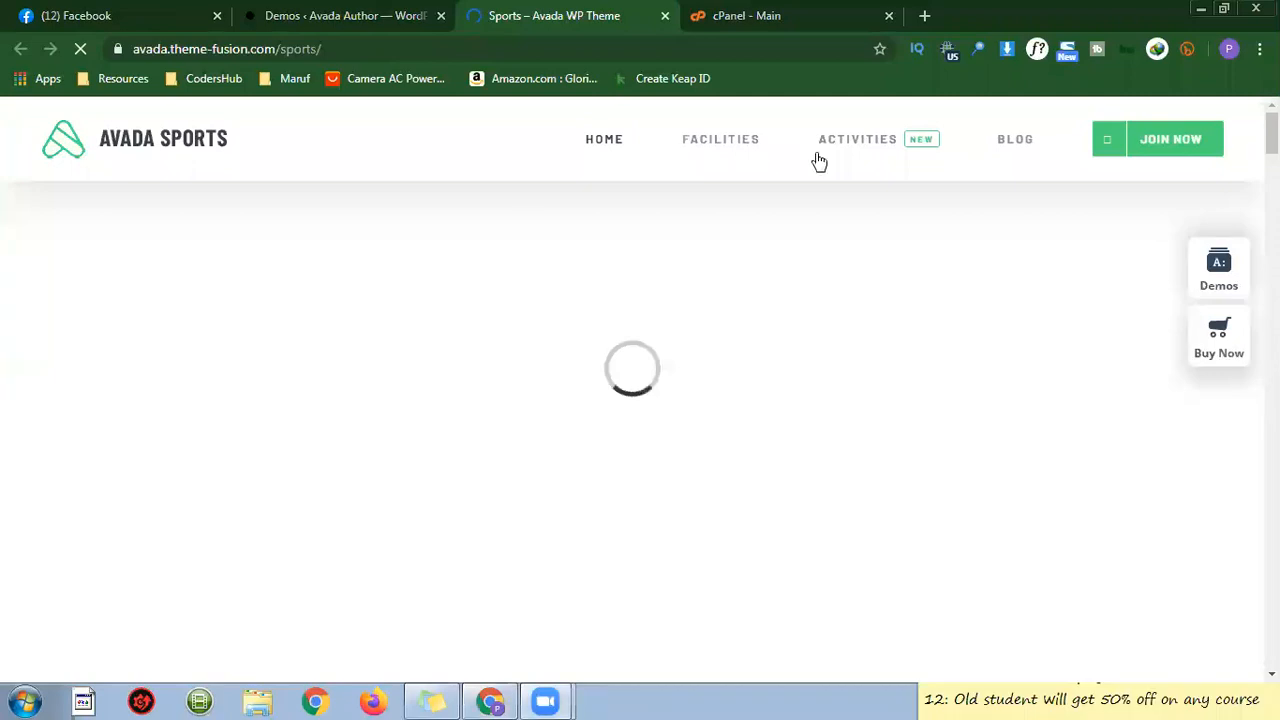
{"action": "right_click", "coordinate": [980, 224]}
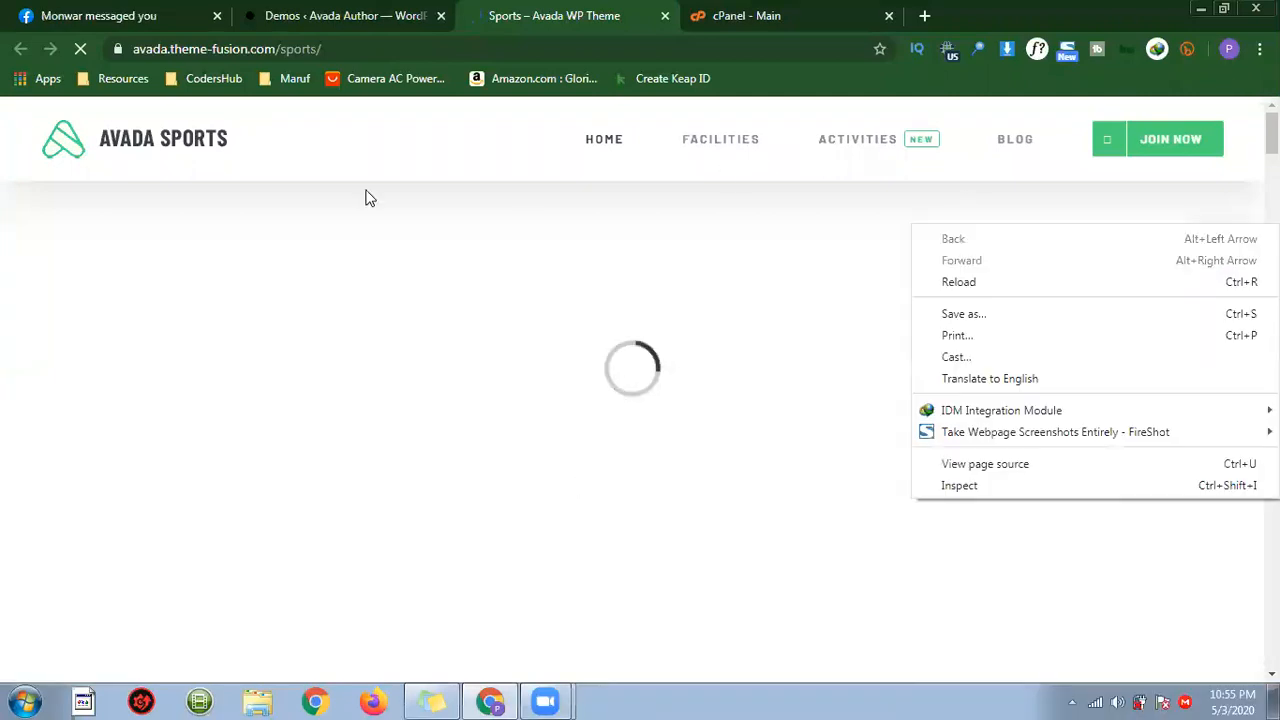
{"action": "left_click", "coordinate": [371, 178]}
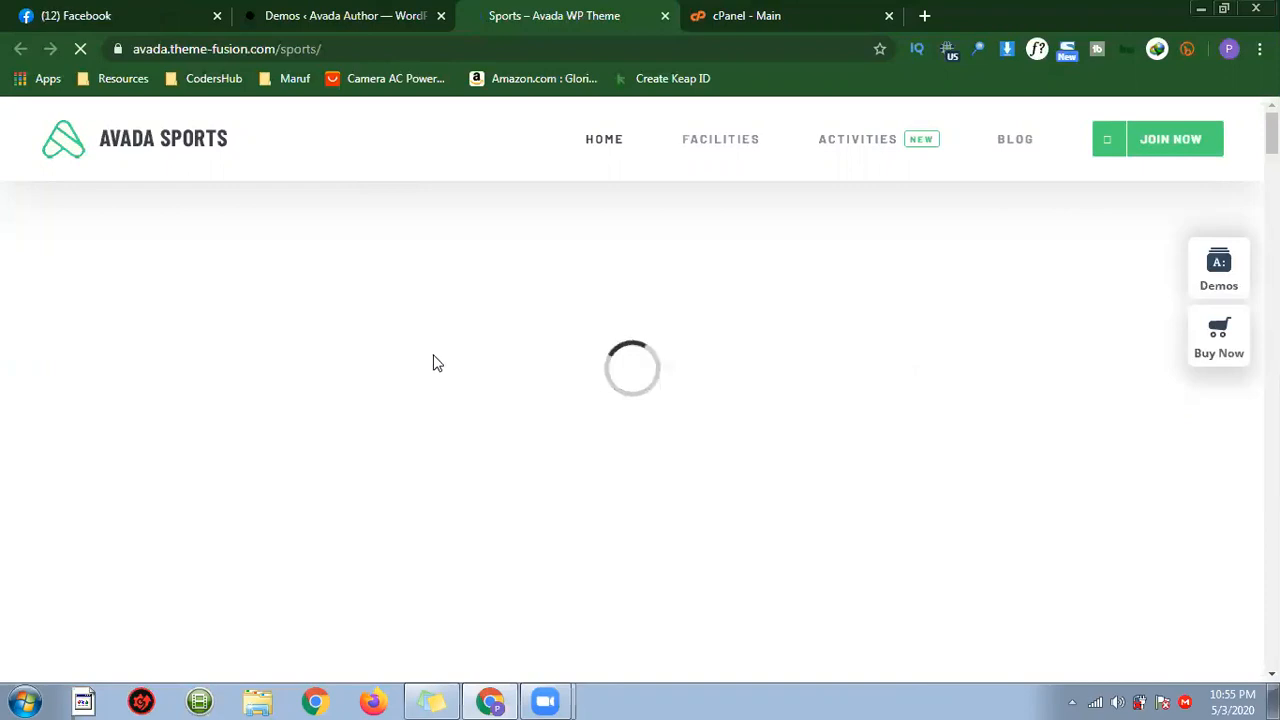
{"action": "scroll", "coordinate": [435, 363], "scroll_direction": "down", "scroll_amount": 7}
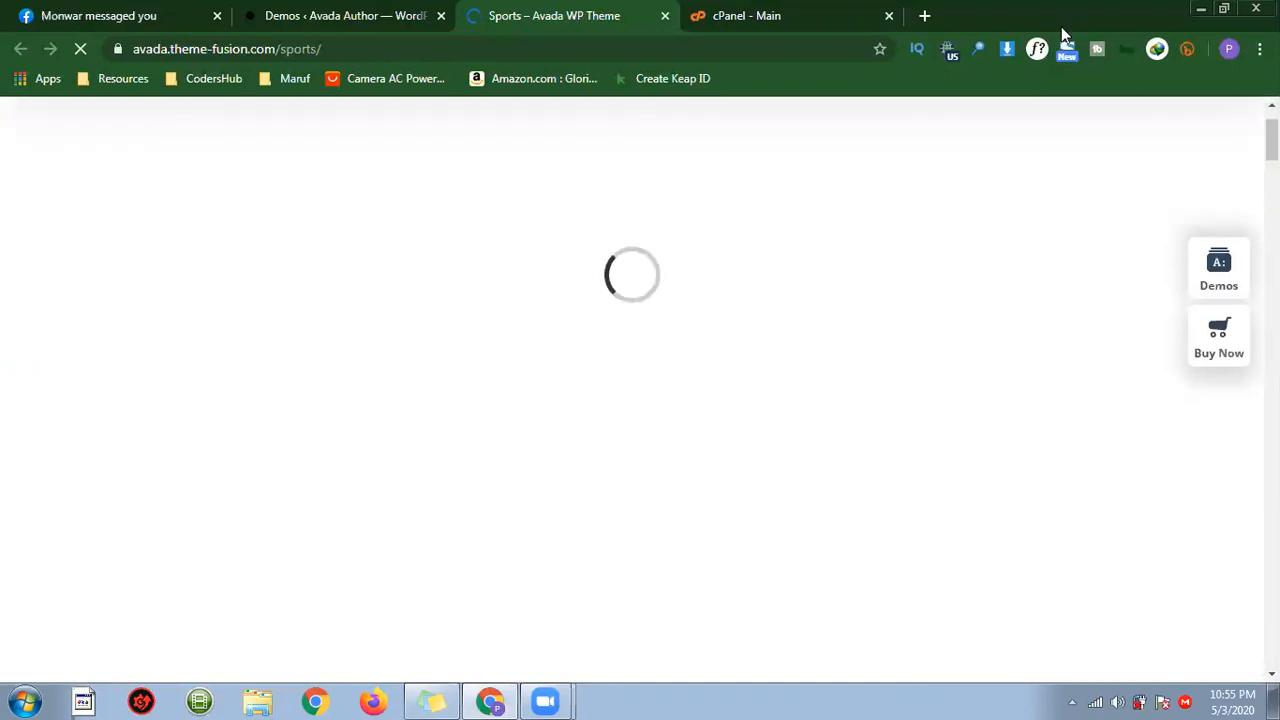
Turn off the Browsec extension's privacy protection and return to the Sports demo preview.
{"action": "left_click", "coordinate": [941, 47]}
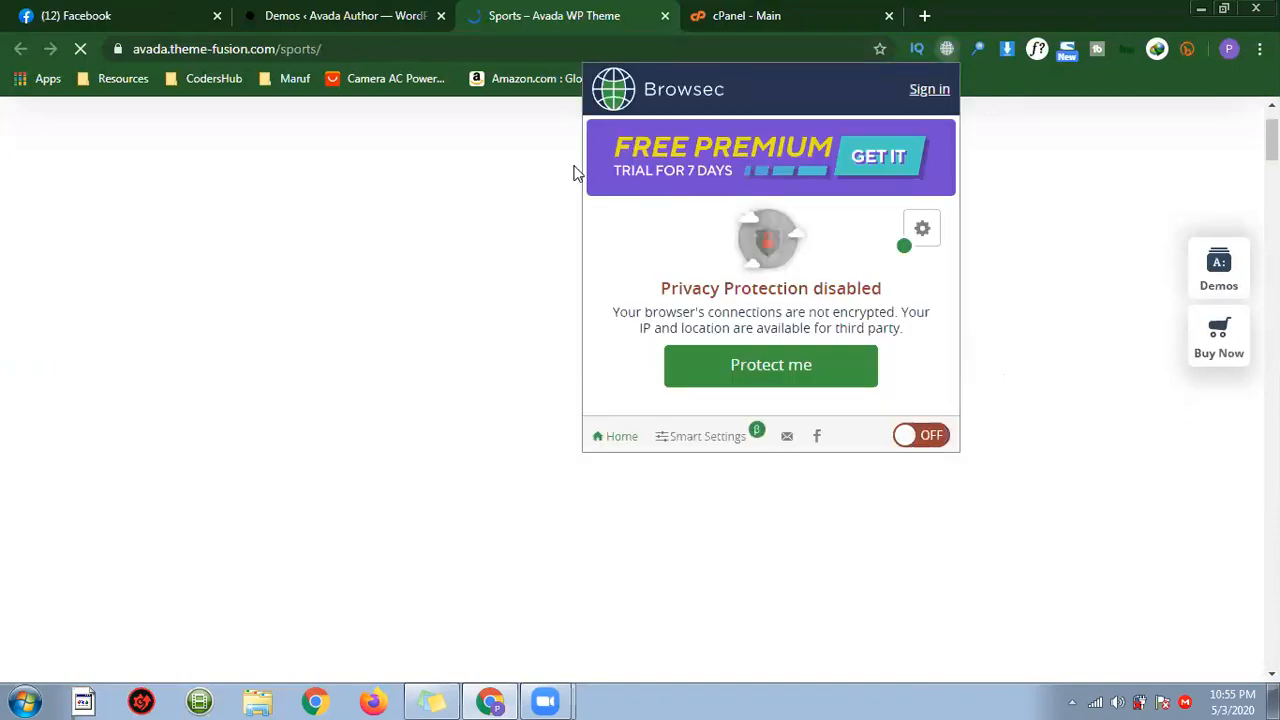
{"action": "left_click", "coordinate": [271, 140]}
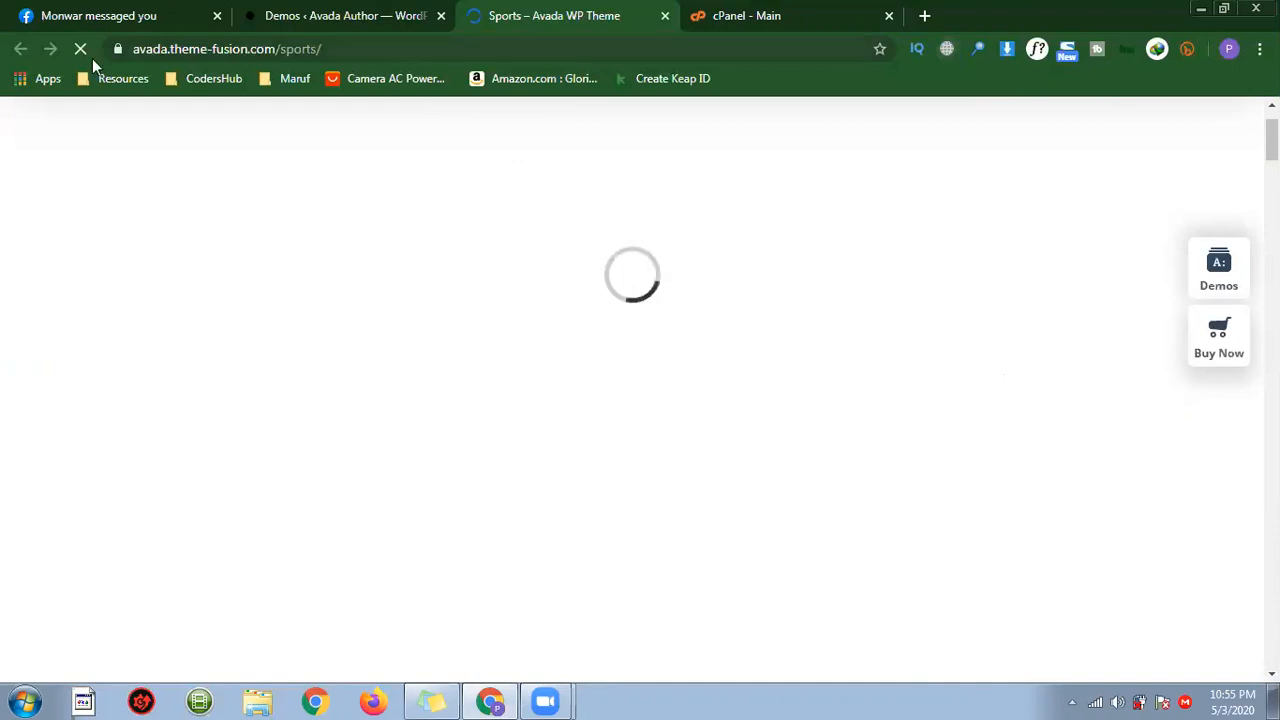
{"action": "left_click", "coordinate": [407, 8]}
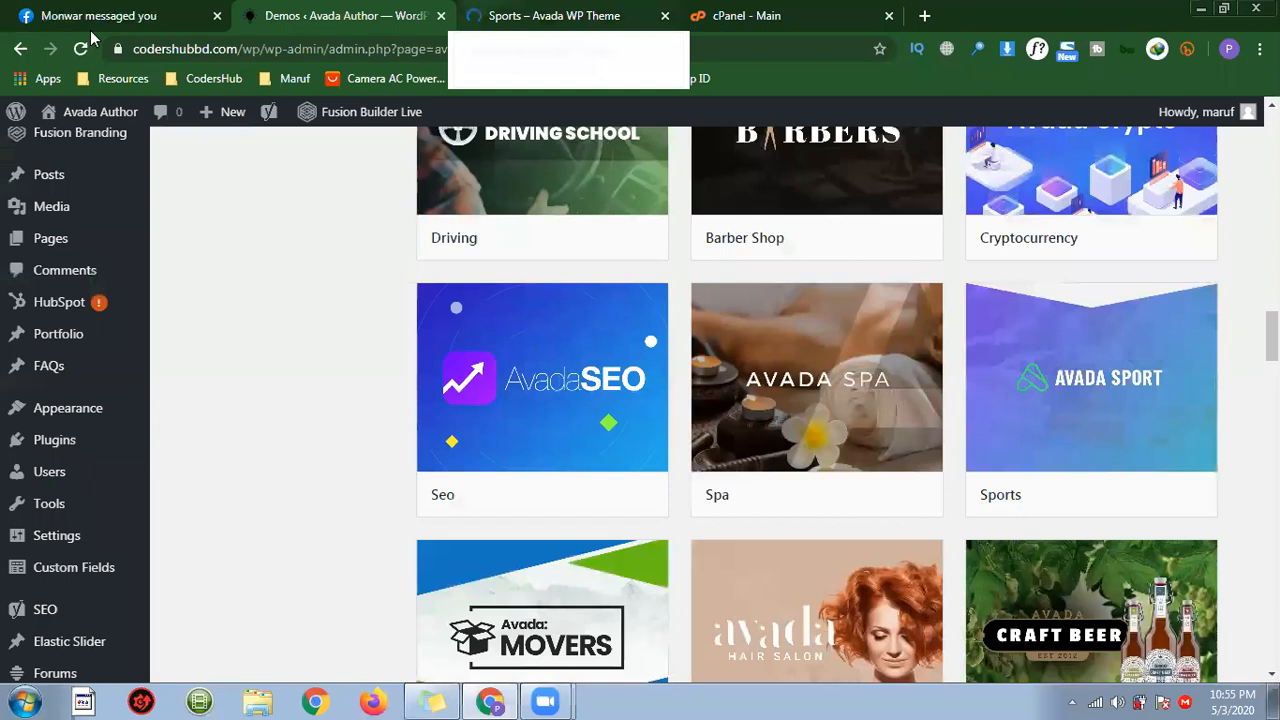
{"action": "left_click", "coordinate": [540, 8]}
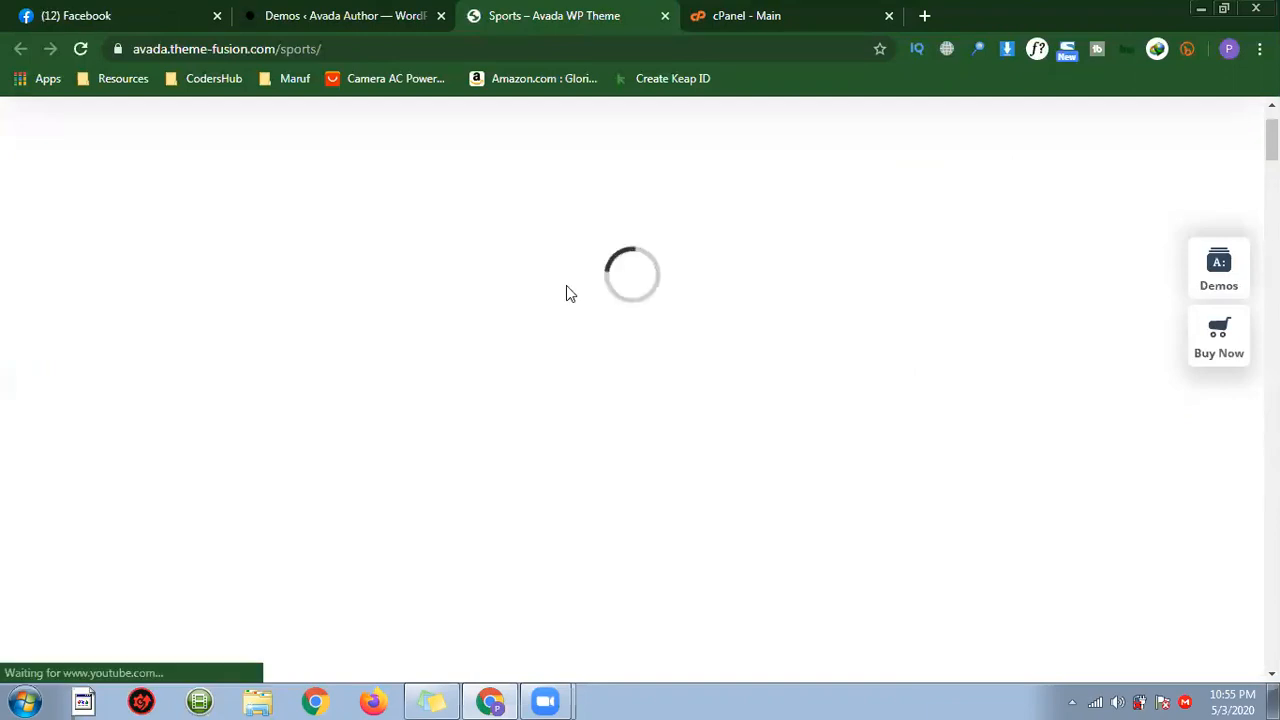
Look through the Sports demo's home page from the introduction through activities, testimonials, pricing and benefits down to the footer.
{"action": "scroll", "coordinate": [714, 397], "scroll_direction": "down", "scroll_amount": 5}
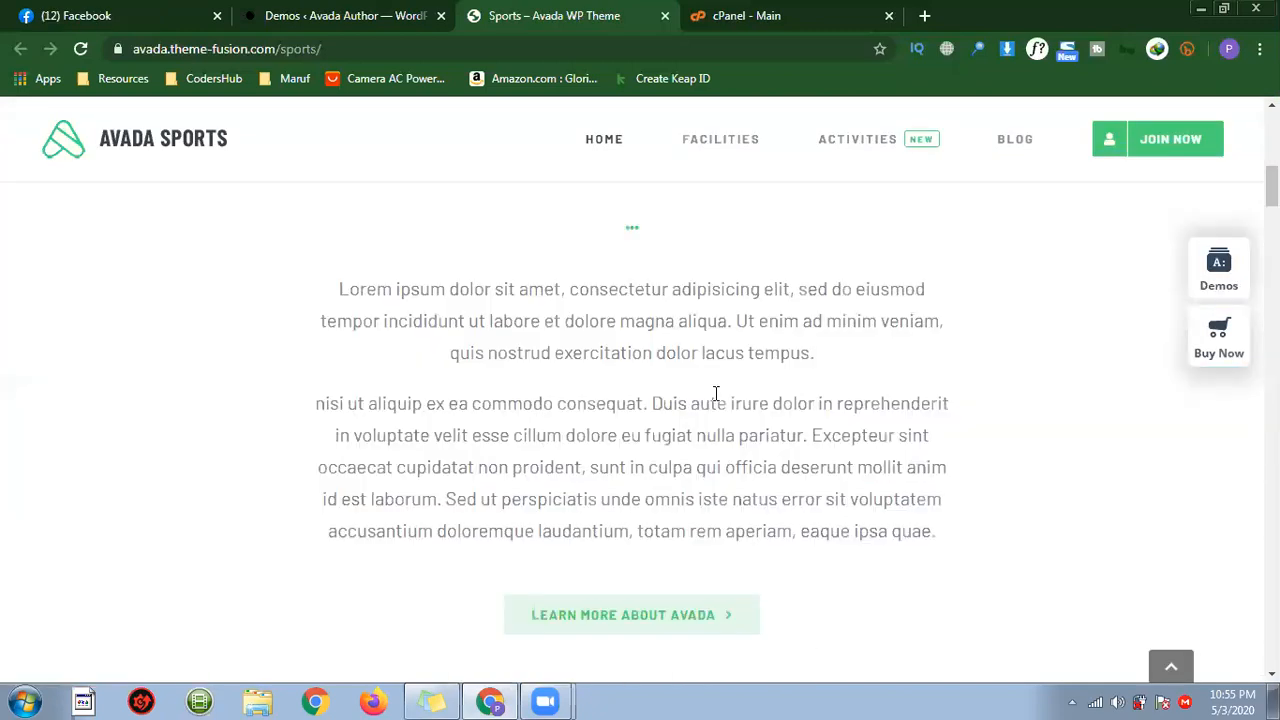
{"action": "scroll", "coordinate": [750, 435], "scroll_direction": "down", "scroll_amount": 4}
{"action": "scroll", "coordinate": [758, 436], "scroll_direction": "up", "scroll_amount": 3}
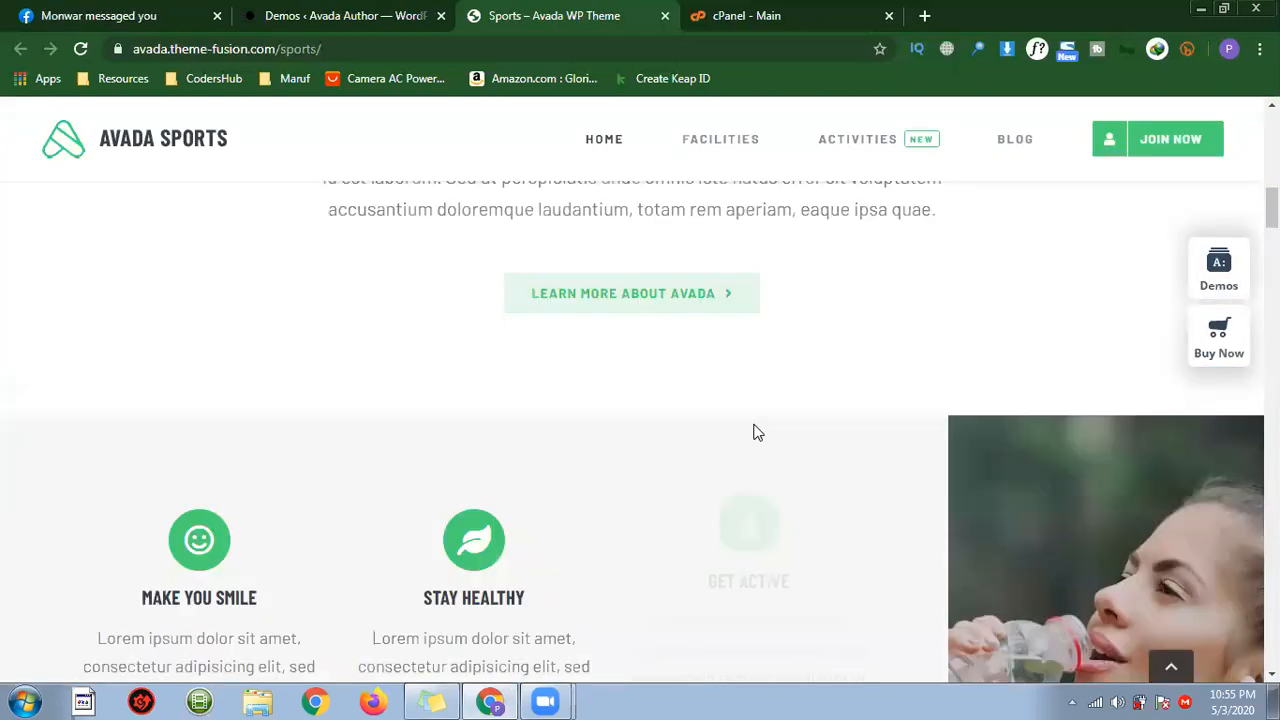
{"action": "scroll", "coordinate": [760, 431], "scroll_direction": "down", "scroll_amount": 4}
{"action": "scroll", "coordinate": [759, 431], "scroll_direction": "down", "scroll_amount": 3}
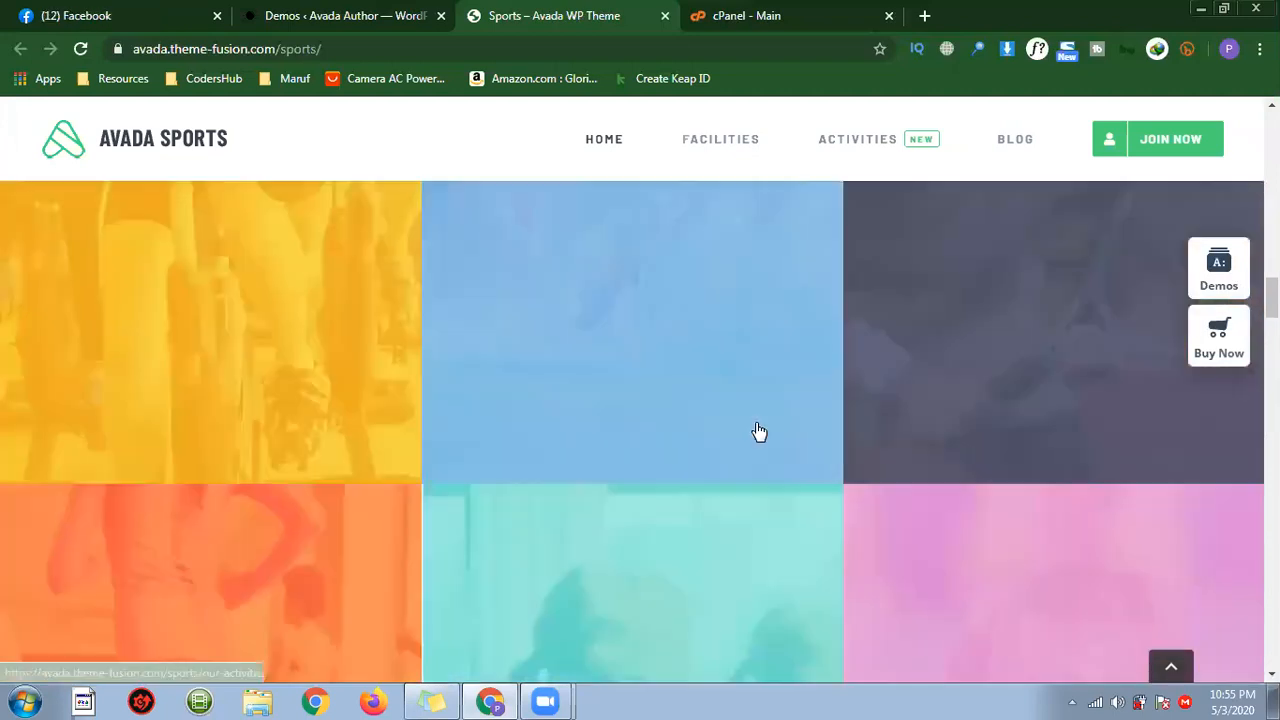
{"action": "scroll", "coordinate": [759, 431], "scroll_direction": "down", "scroll_amount": 3}
{"action": "scroll", "coordinate": [758, 431], "scroll_direction": "down", "scroll_amount": 3}
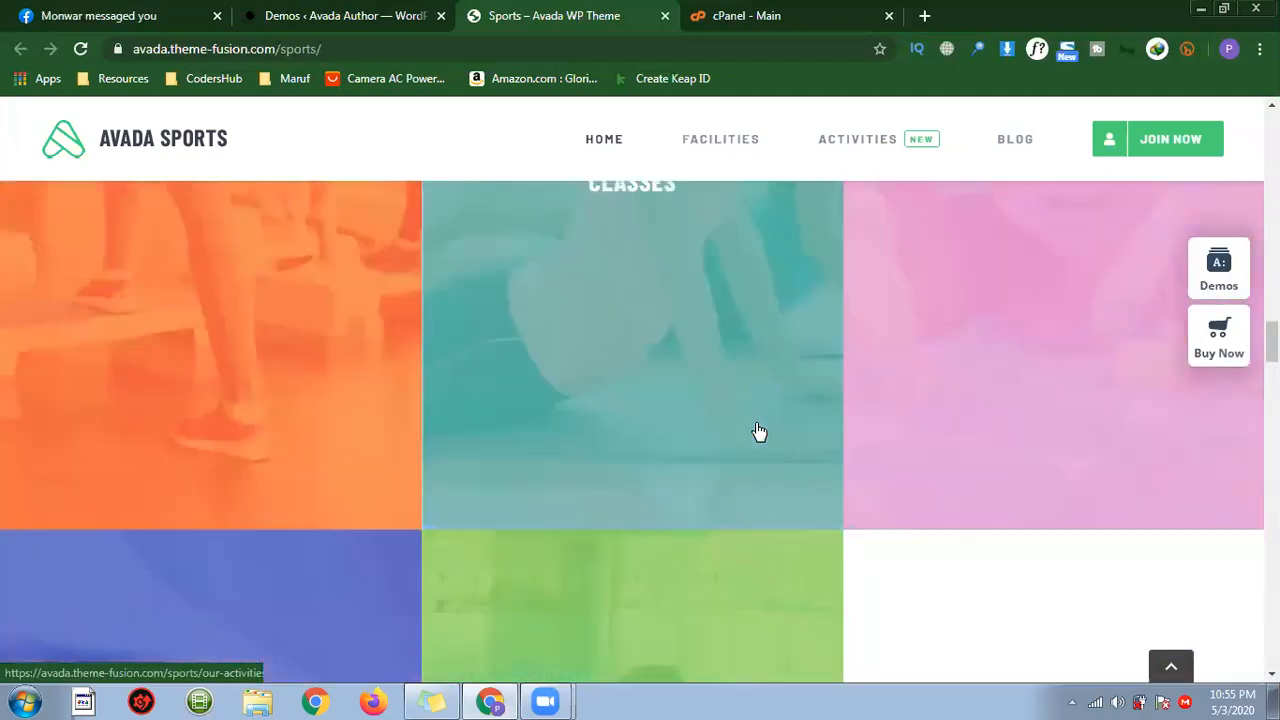
{"action": "scroll", "coordinate": [649, 440], "scroll_direction": "down", "scroll_amount": 6}
{"action": "scroll", "coordinate": [406, 436], "scroll_direction": "down", "scroll_amount": 5}
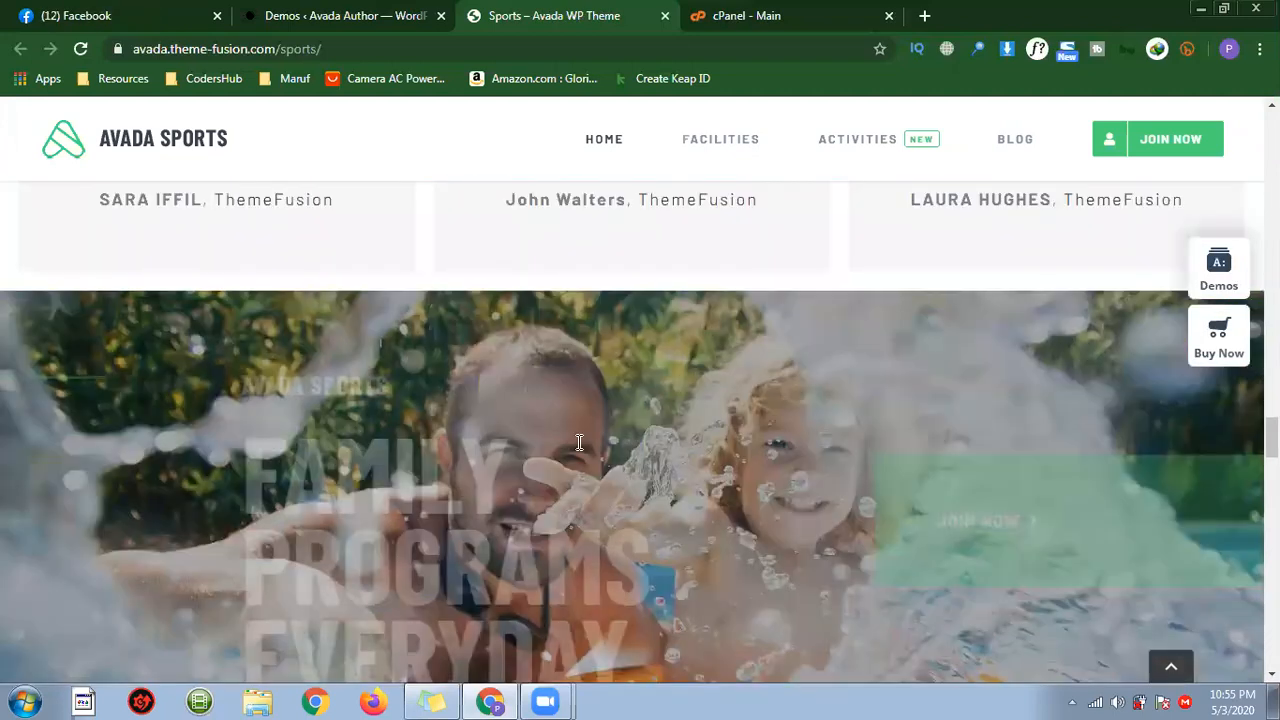
{"action": "scroll", "coordinate": [703, 450], "scroll_direction": "down", "scroll_amount": 5}
{"action": "scroll", "coordinate": [646, 454], "scroll_direction": "down", "scroll_amount": 5}
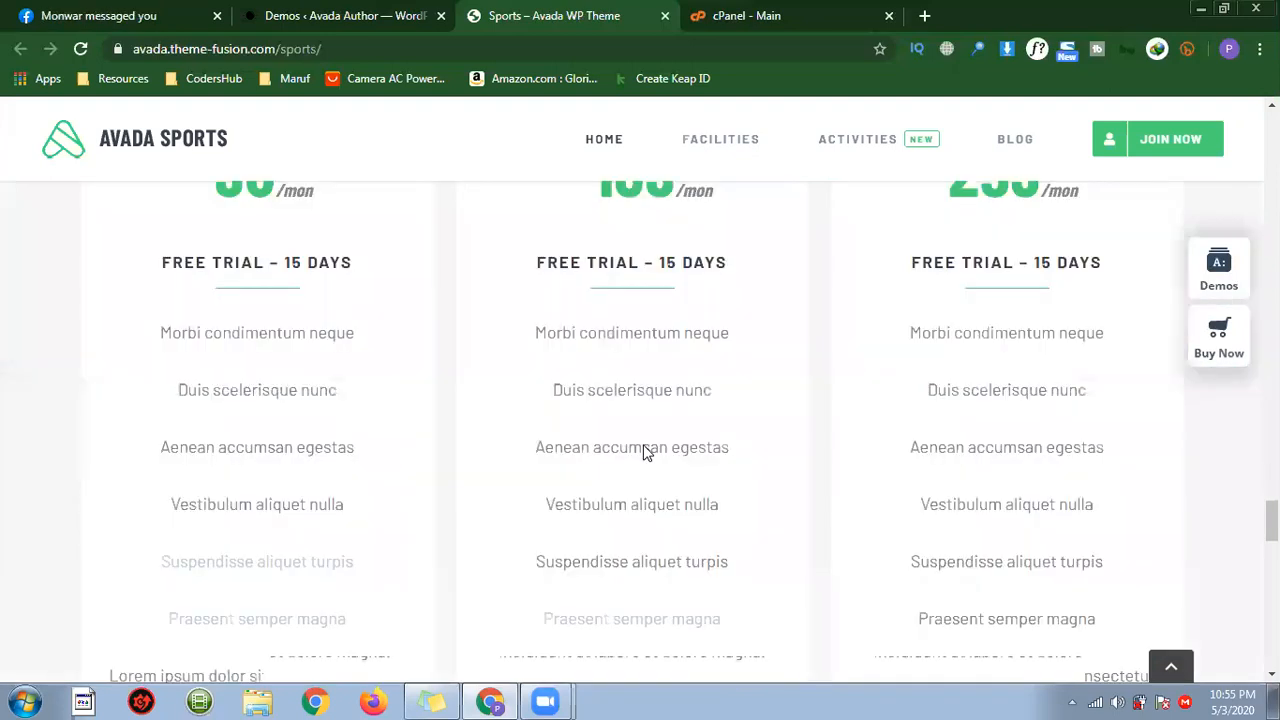
{"action": "scroll", "coordinate": [645, 451], "scroll_direction": "down", "scroll_amount": 5}
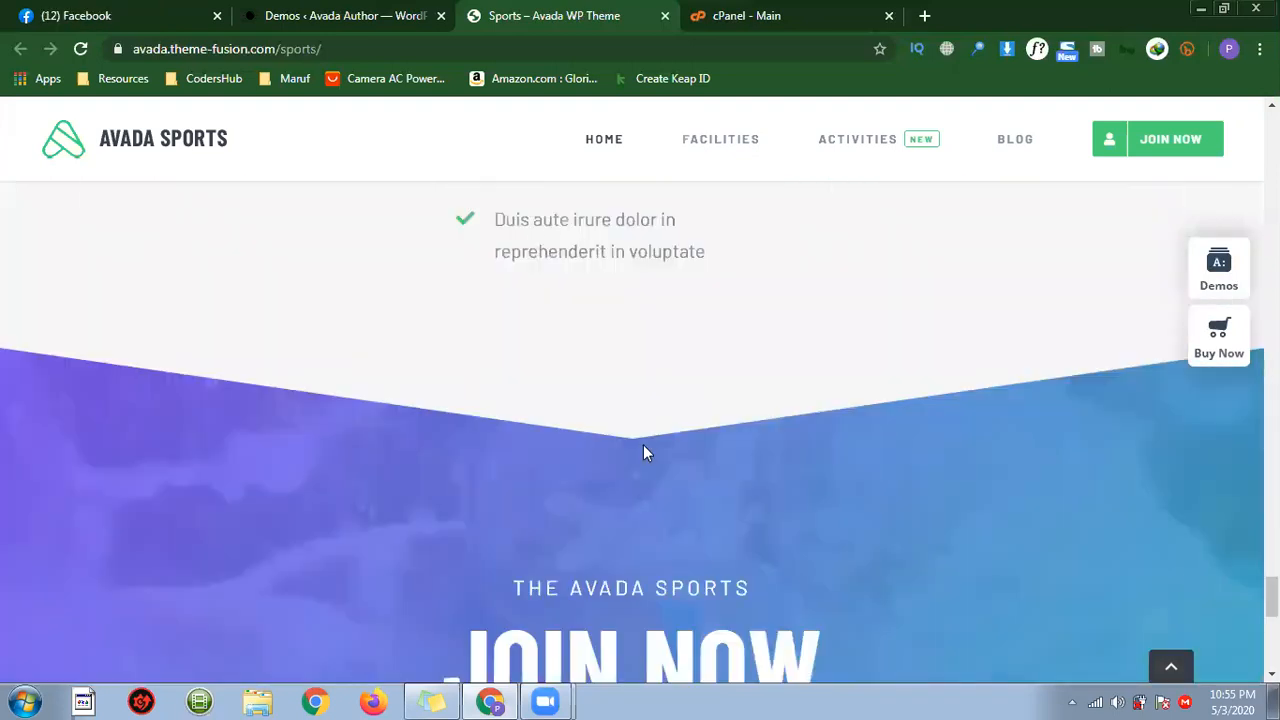
{"action": "scroll", "coordinate": [634, 318], "scroll_direction": "up", "scroll_amount": 3}
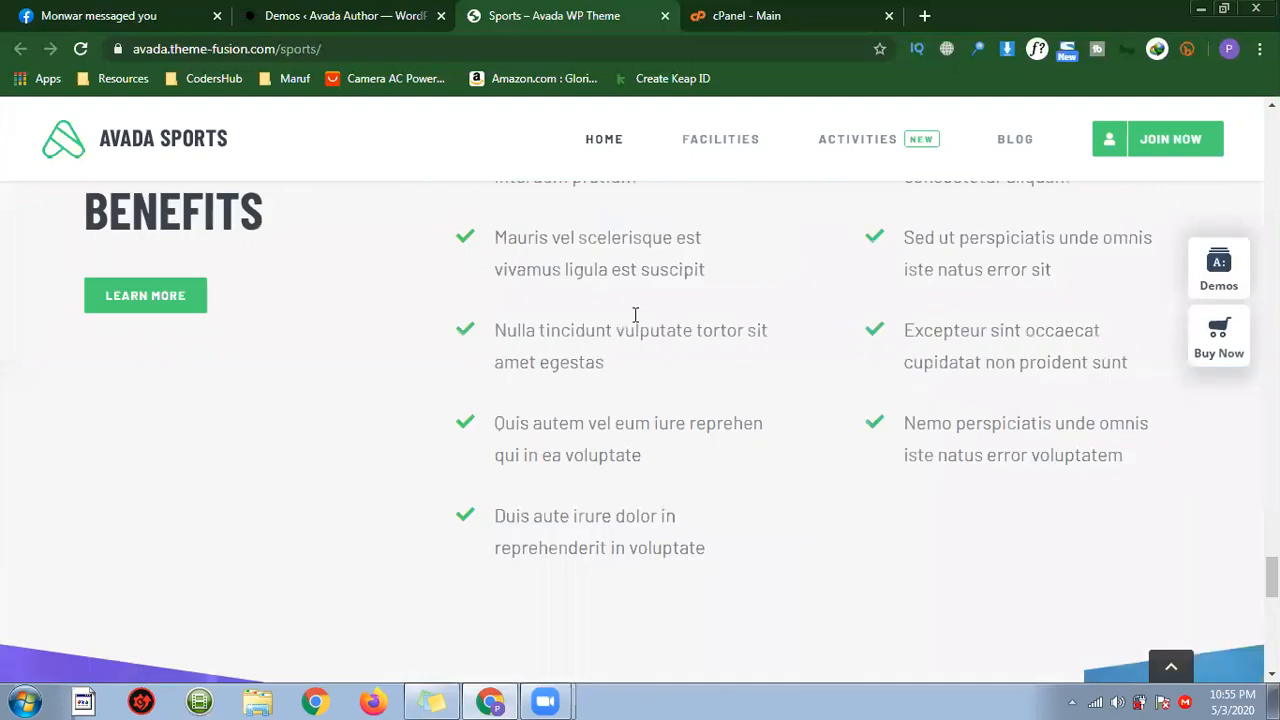
{"action": "scroll", "coordinate": [471, 466], "scroll_direction": "up", "scroll_amount": 1}
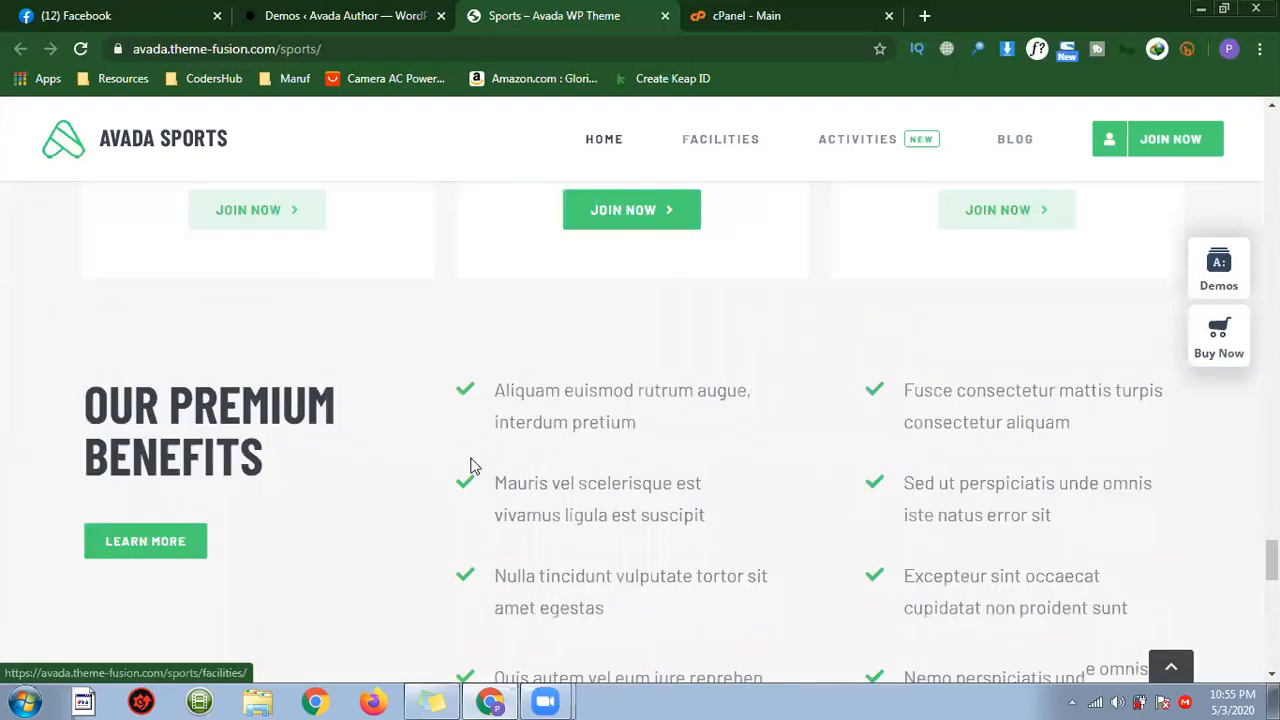
{"action": "scroll", "coordinate": [500, 487], "scroll_direction": "down", "scroll_amount": 5}
{"action": "scroll", "coordinate": [502, 489], "scroll_direction": "down", "scroll_amount": 5}
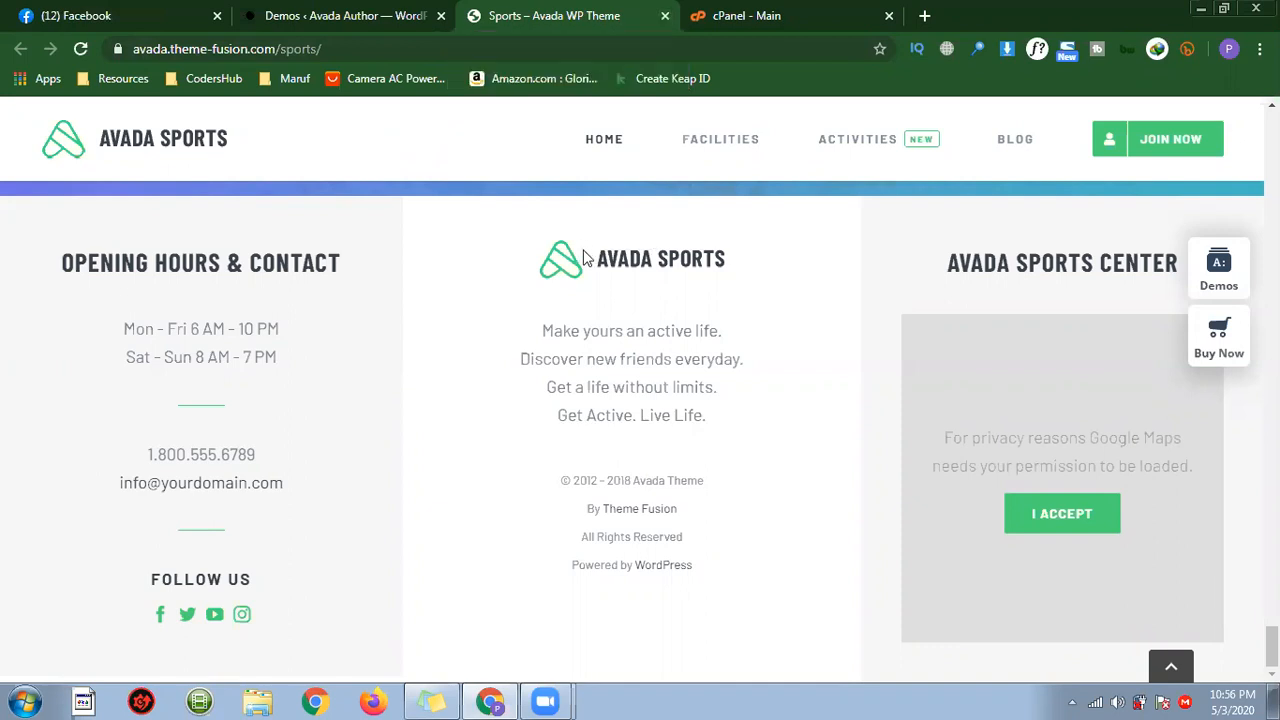
Review the Sports demo's pricing plans, then visit its Facilities page and return to the home page.
{"action": "scroll", "coordinate": [590, 232], "scroll_direction": "up", "scroll_amount": 1}
{"action": "scroll", "coordinate": [598, 224], "scroll_direction": "up", "scroll_amount": 10}
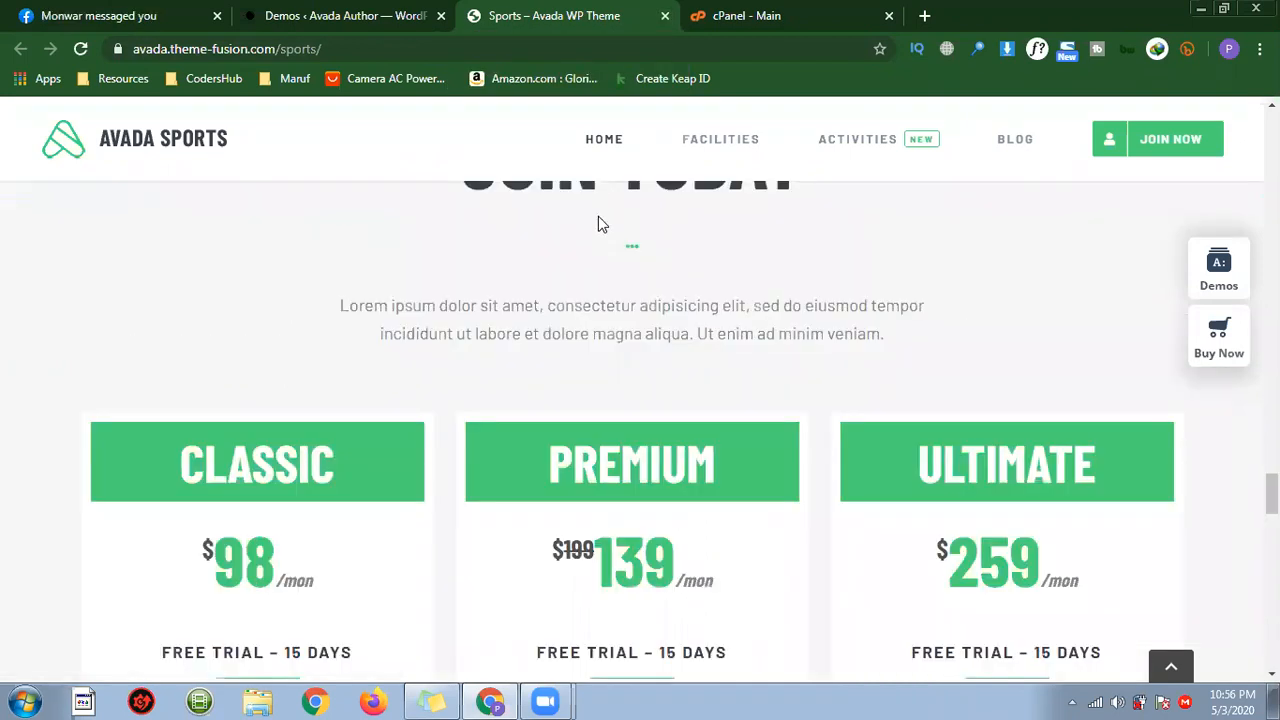
{"action": "scroll", "coordinate": [470, 380], "scroll_direction": "down", "scroll_amount": 5}
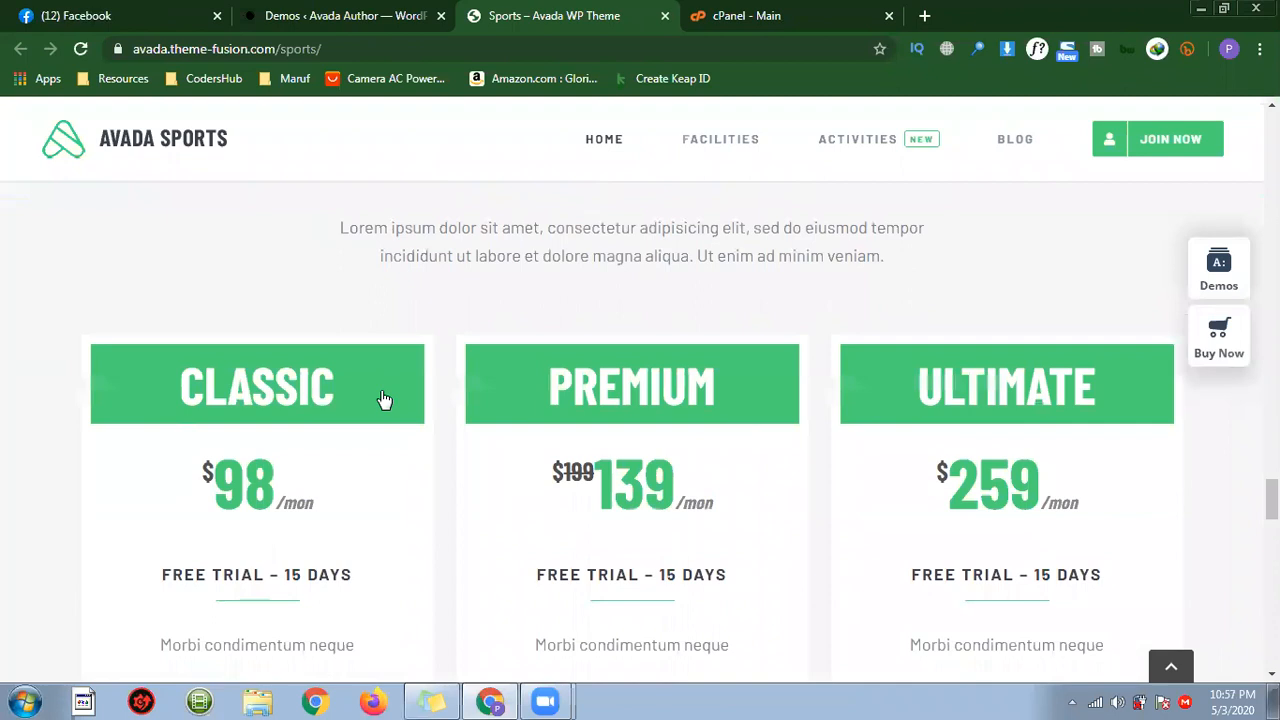
{"action": "scroll", "coordinate": [246, 300], "scroll_direction": "down", "scroll_amount": 1}
{"action": "left_click_drag", "start_coordinate": [307, 373], "coordinate": [386, 277]}
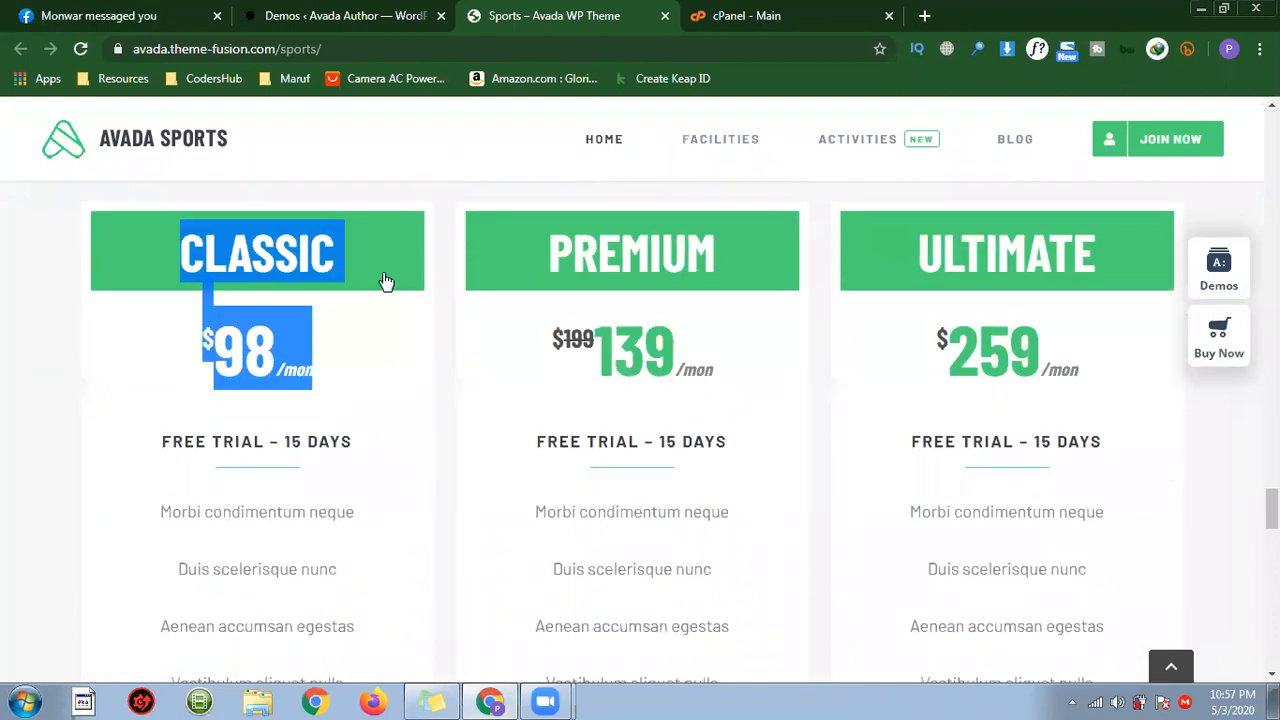
{"action": "scroll", "coordinate": [669, 180], "scroll_direction": "down", "scroll_amount": 8}
{"action": "left_click", "coordinate": [708, 155]}
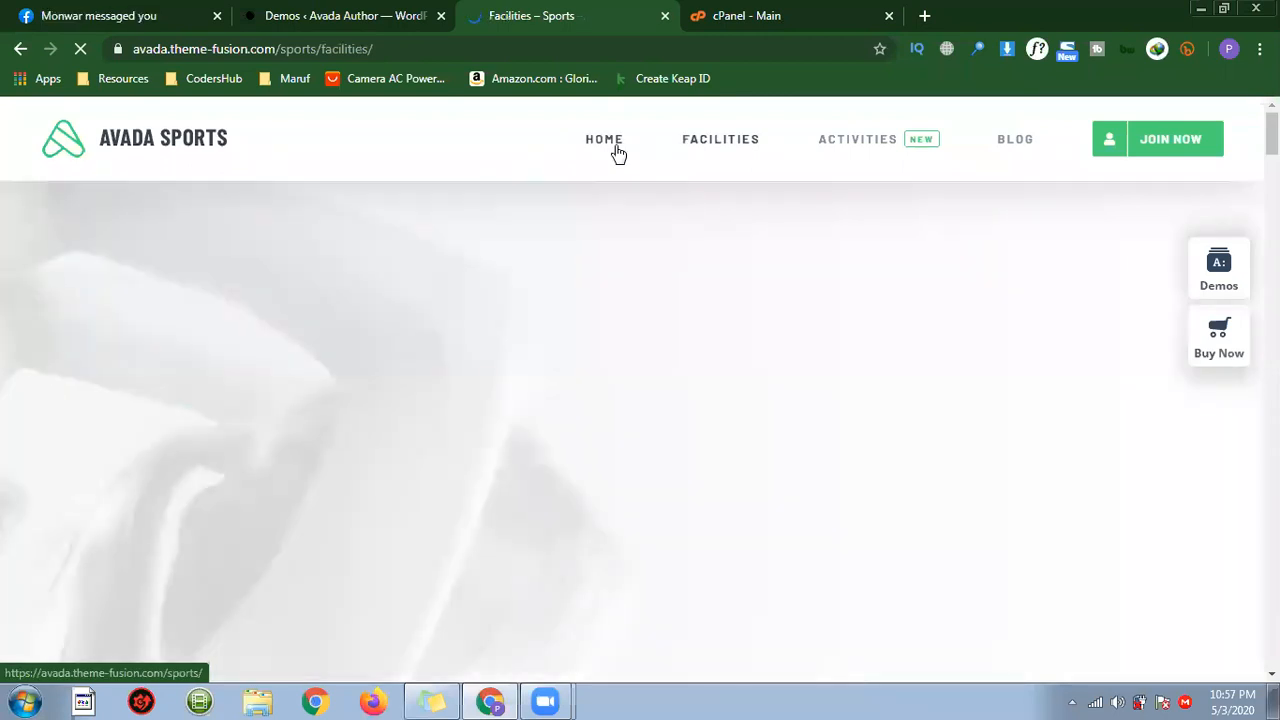
{"action": "left_click", "coordinate": [618, 150]}
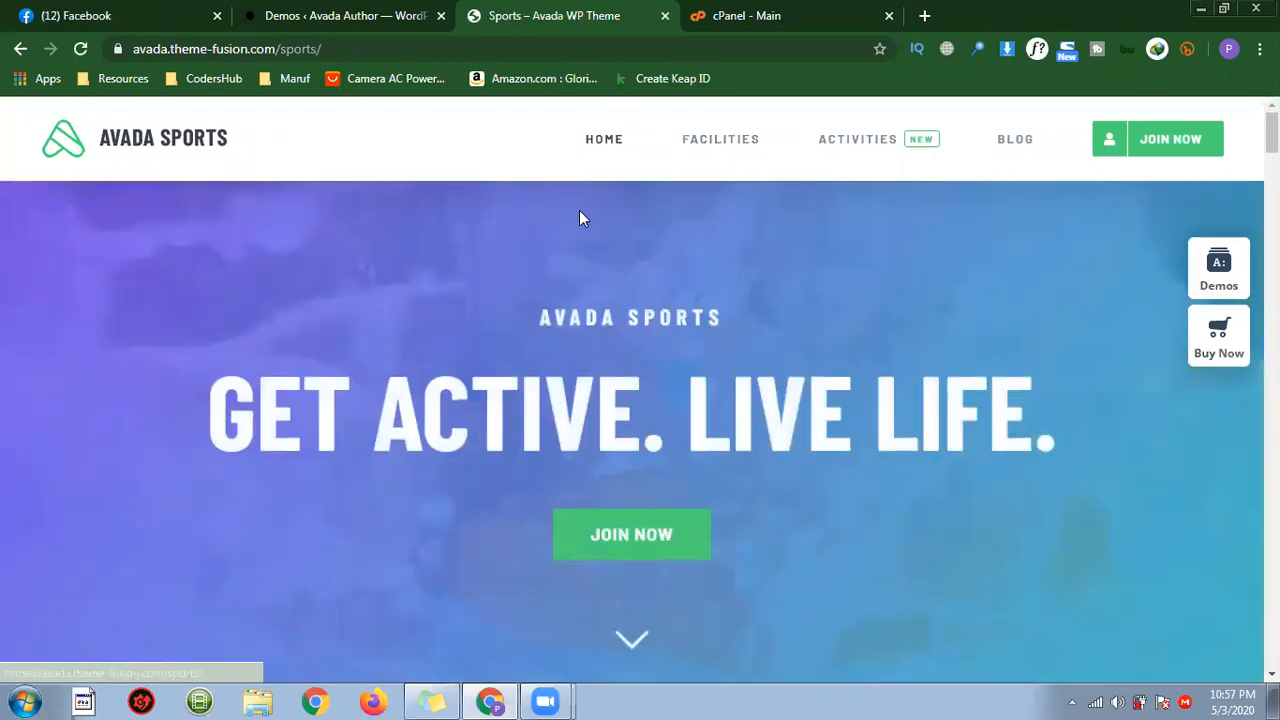
Return to Avada's demos page in WordPress and open the import options for the Sports demo.
{"action": "left_click", "coordinate": [406, 10]}
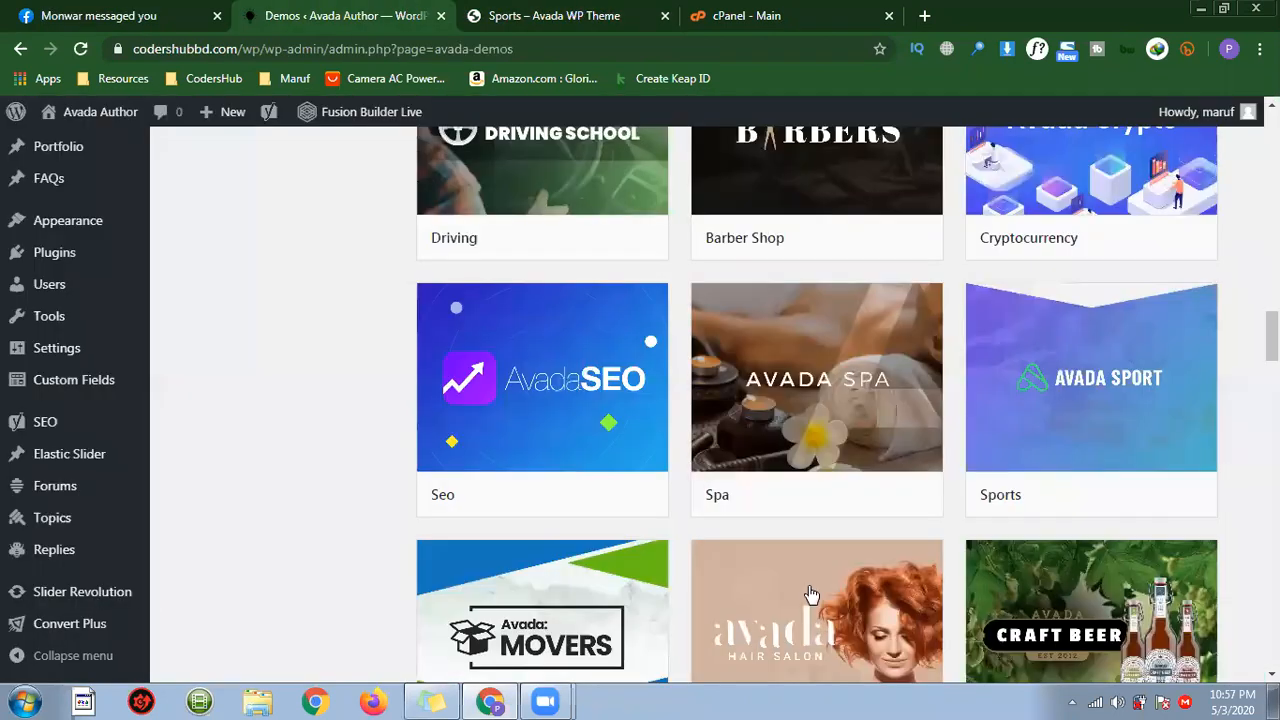
{"action": "scroll", "coordinate": [1149, 483], "scroll_direction": "down", "scroll_amount": 1}
{"action": "scroll", "coordinate": [1106, 362], "scroll_direction": "up", "scroll_amount": 1}
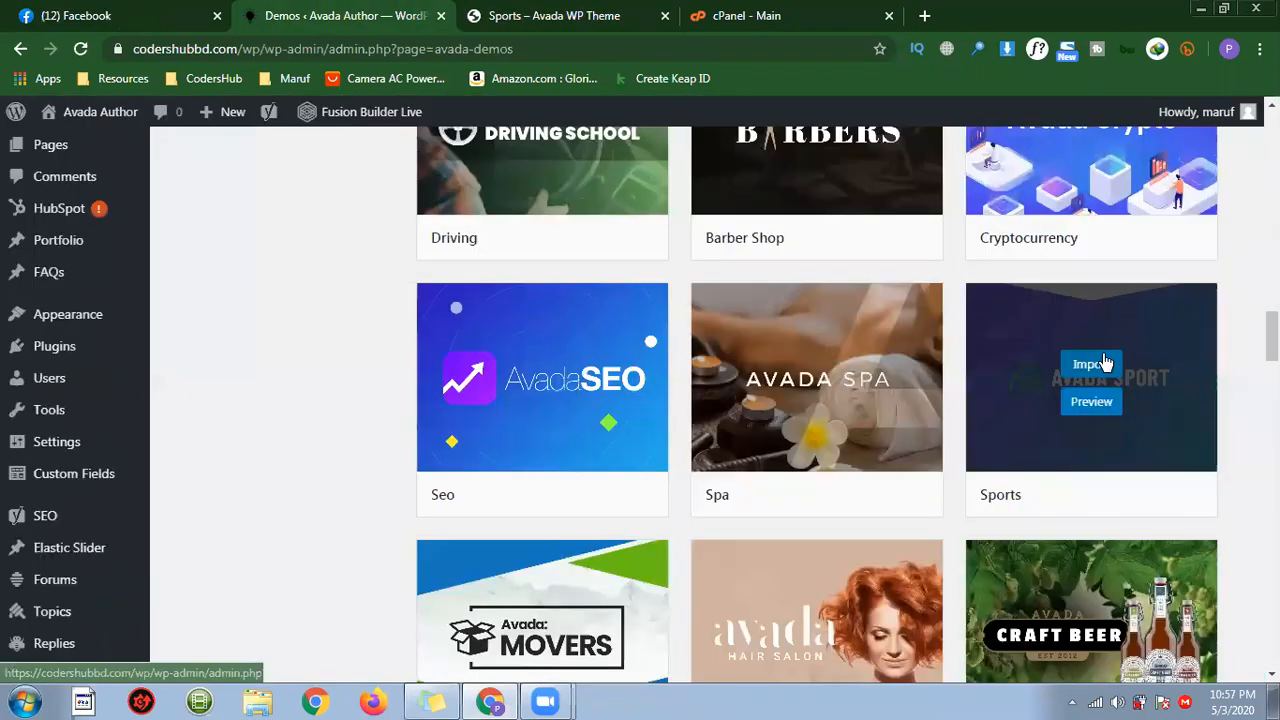
{"action": "left_click", "coordinate": [1090, 364]}
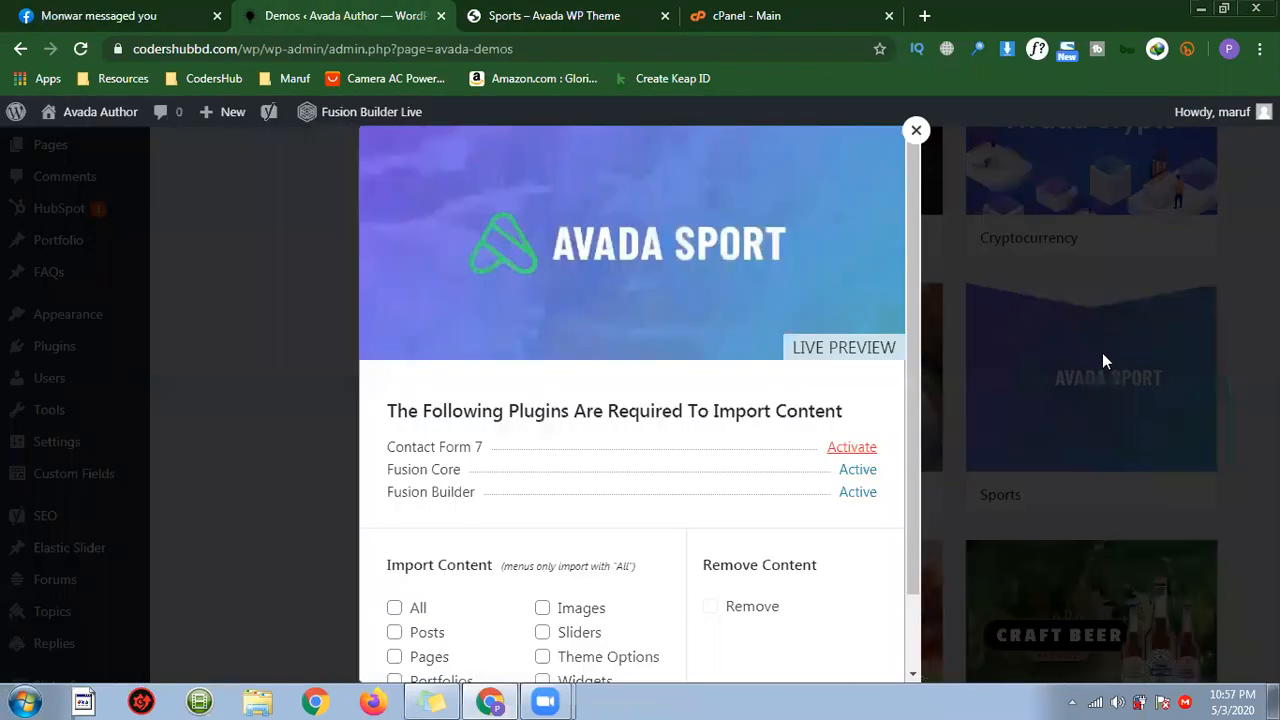
Activate the required Contact Form 7 plugin and select All as the Sports demo content to import.
{"action": "scroll", "coordinate": [857, 357], "scroll_direction": "down", "scroll_amount": 1}
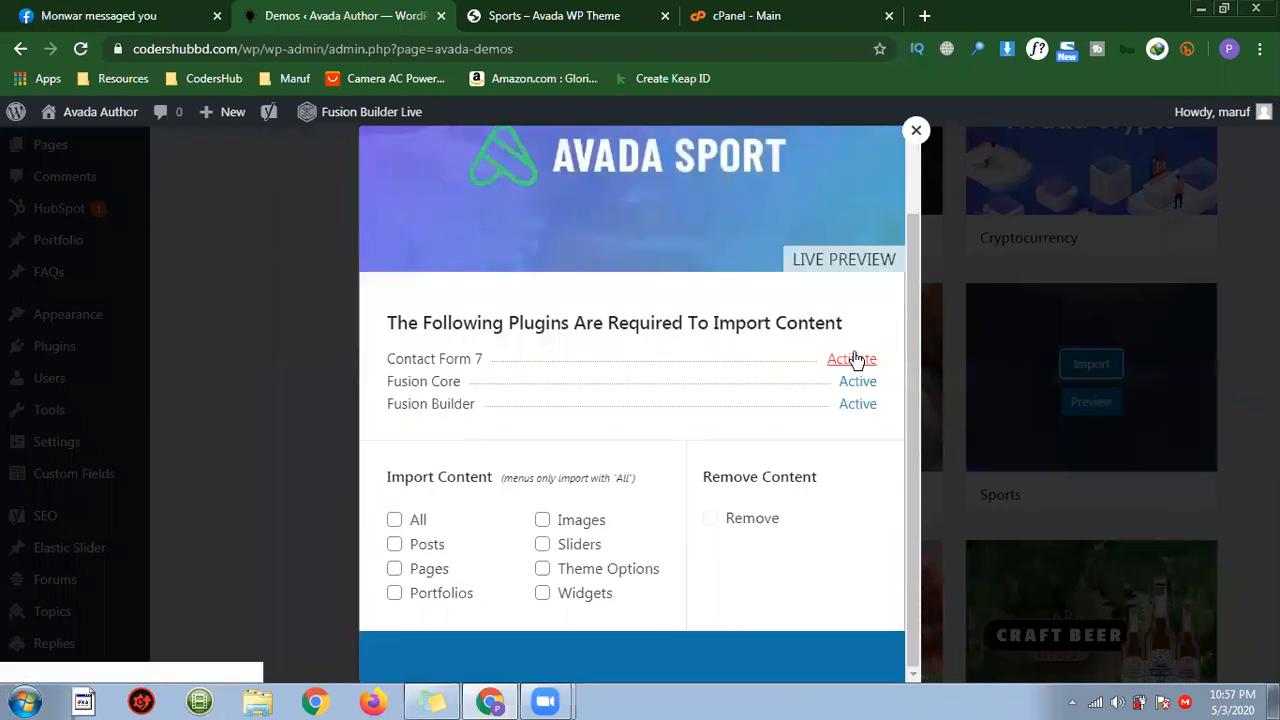
{"action": "left_click", "coordinate": [852, 358]}
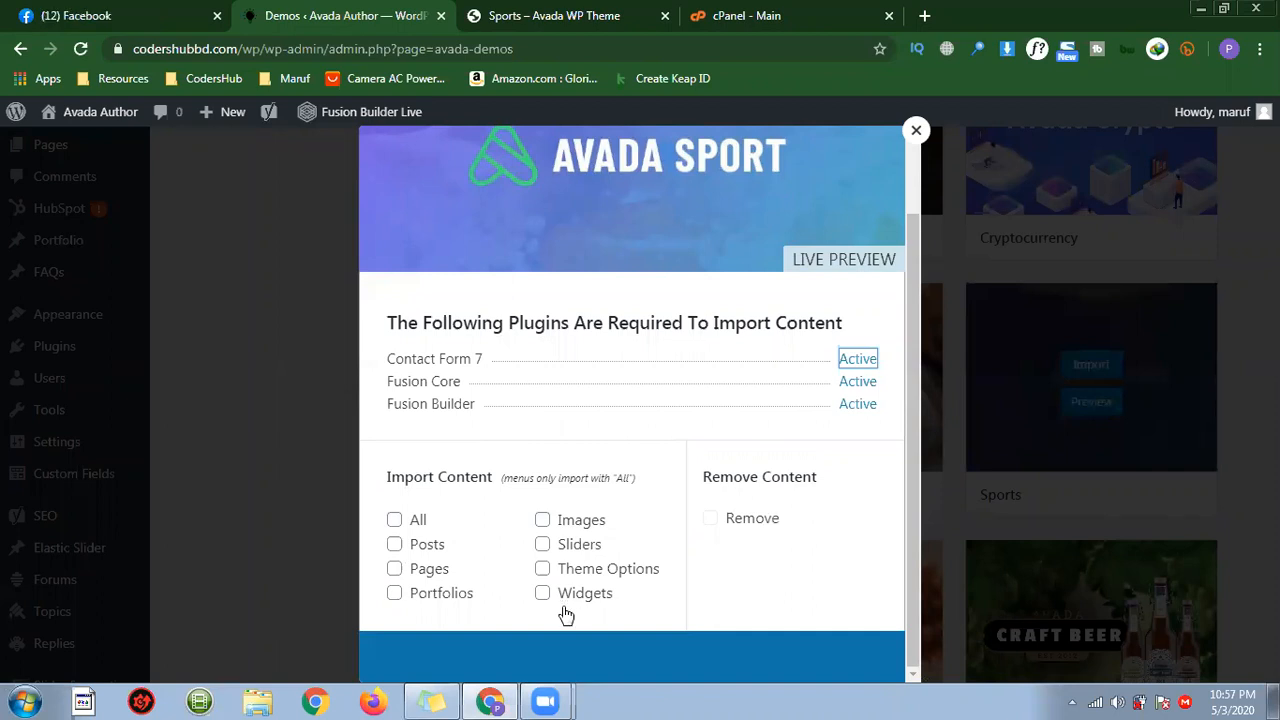
{"action": "left_click", "coordinate": [400, 521]}
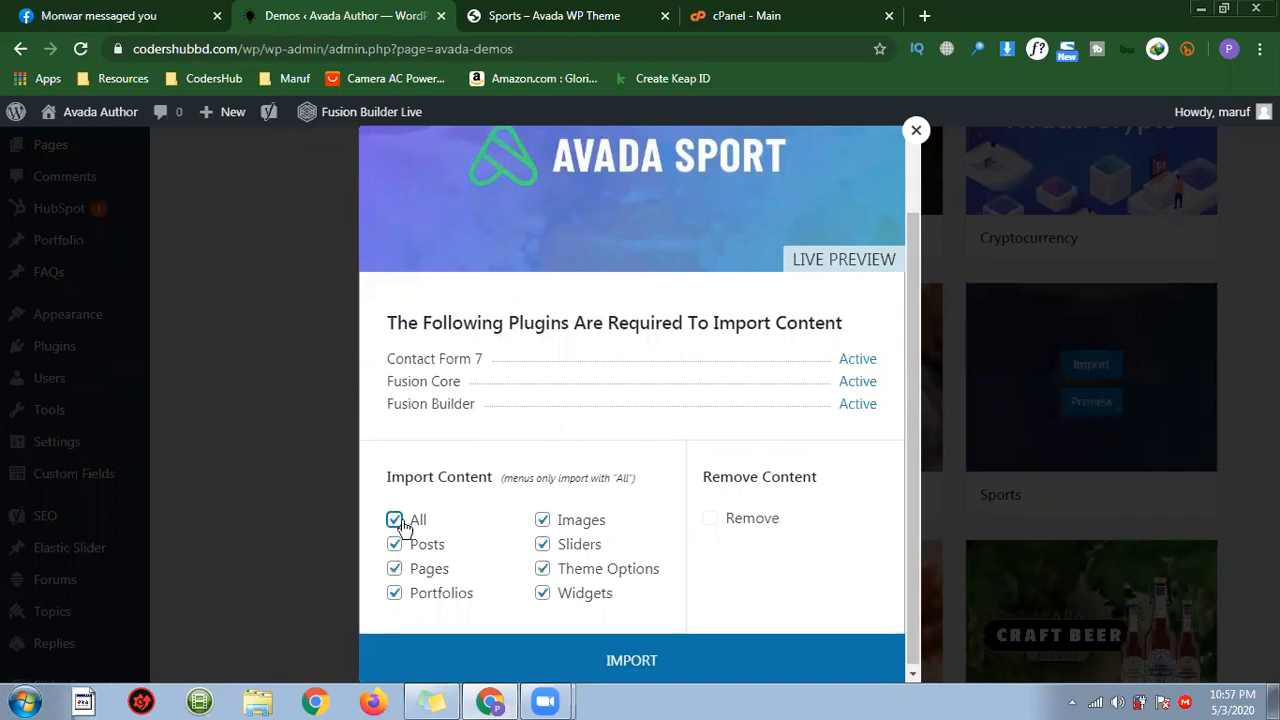
Start the Sports demo import, review the memory, time-limit and plugin requirements, and accept the warning.
{"action": "left_click", "coordinate": [817, 650]}
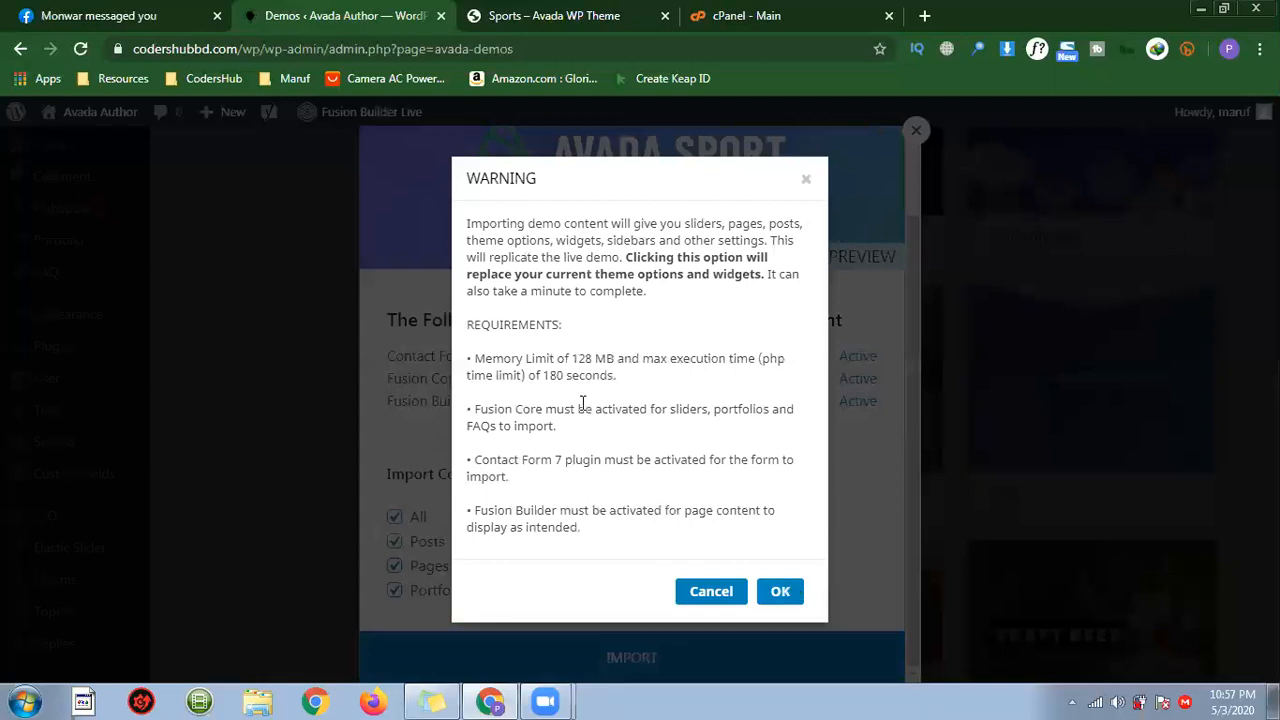
{"action": "left_click_drag", "start_coordinate": [475, 358], "coordinate": [686, 375]}
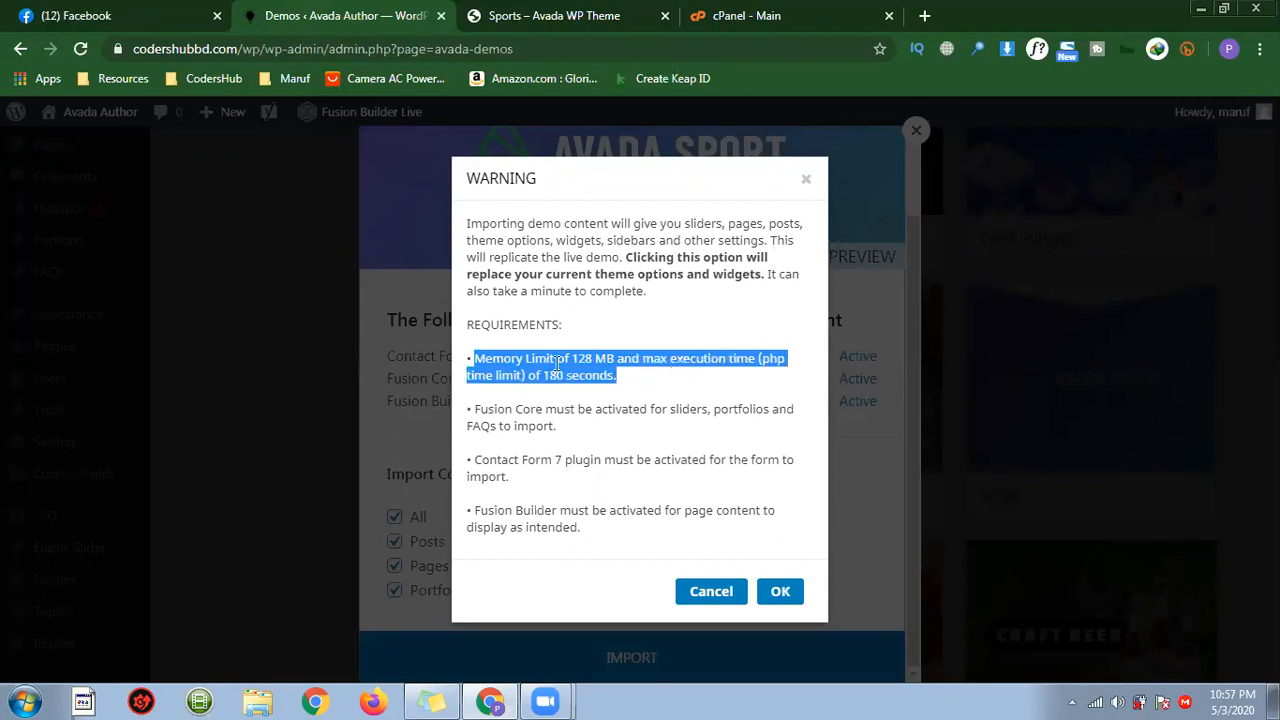
{"action": "triple_click", "coordinate": [546, 426]}
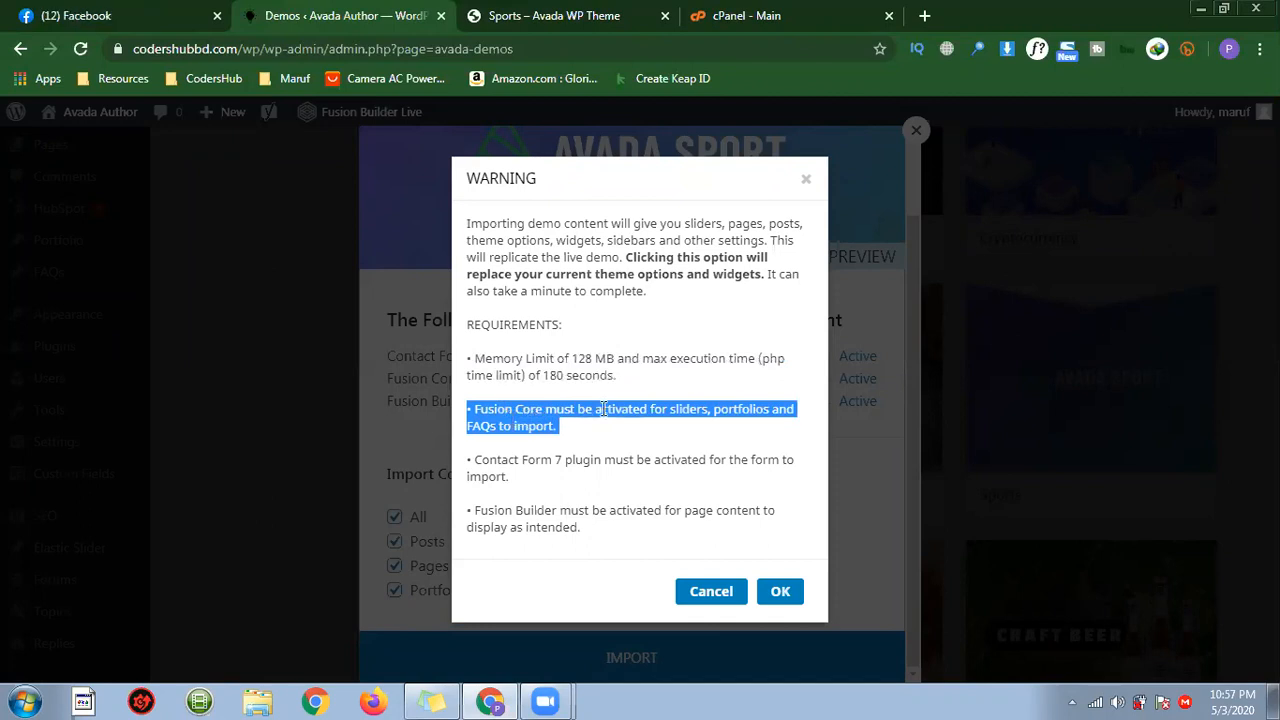
{"action": "triple_click", "coordinate": [535, 463]}
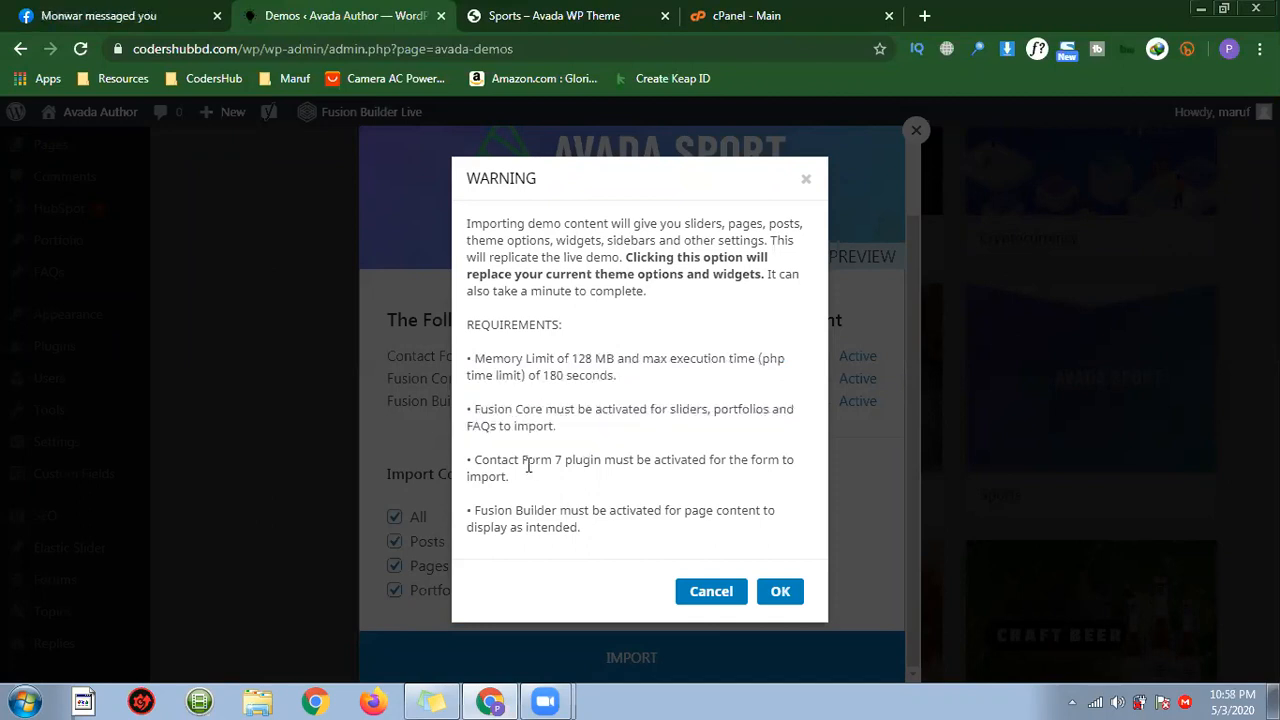
{"action": "left_click", "coordinate": [584, 510]}
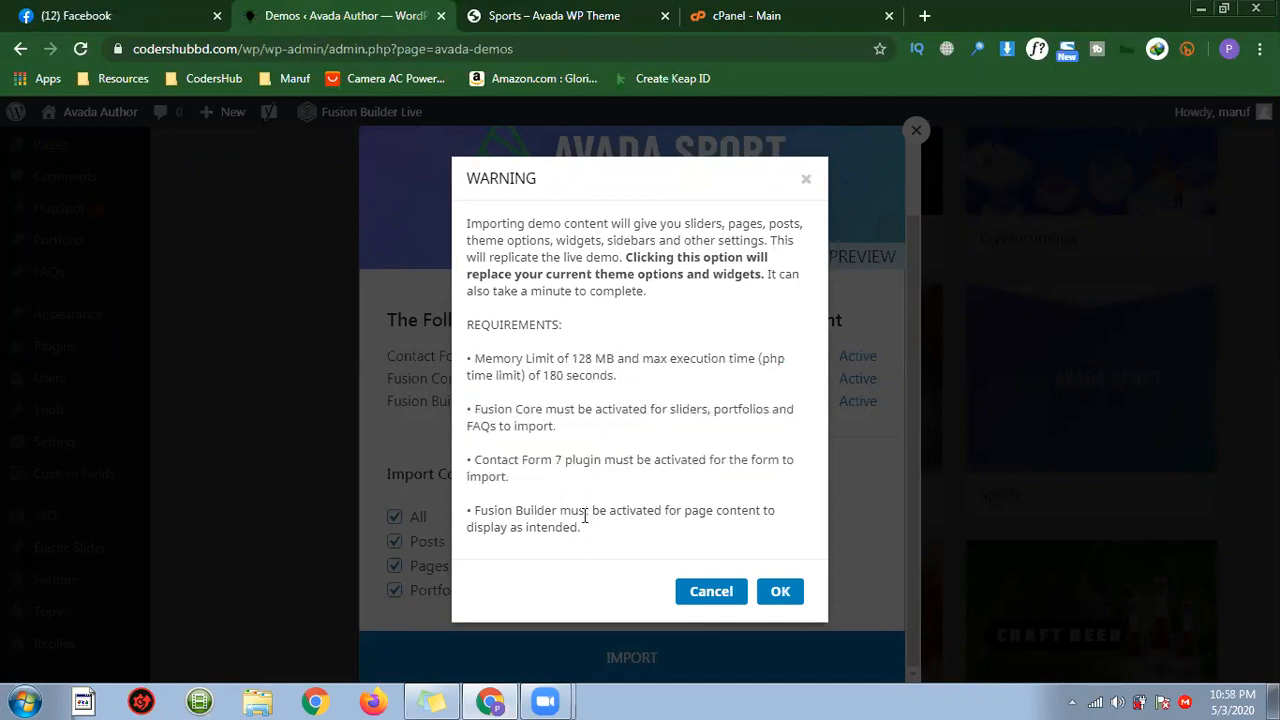
{"action": "left_click", "coordinate": [780, 592]}
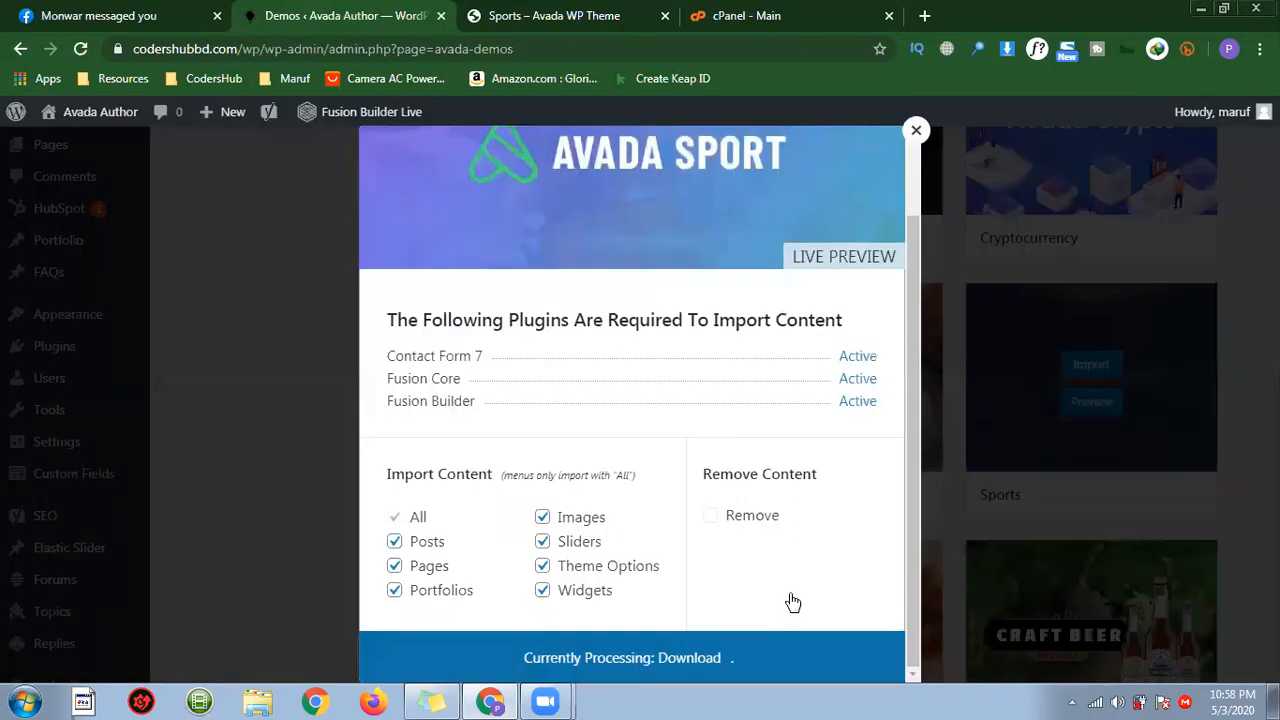
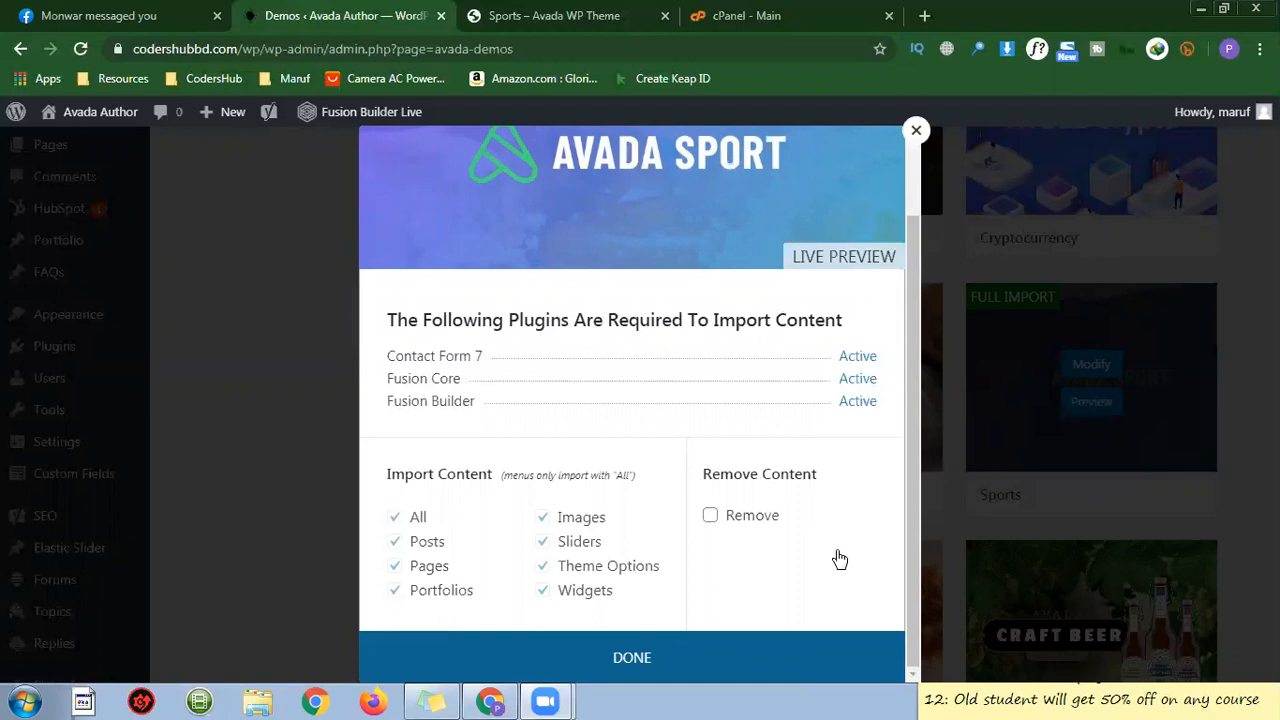
Close the completed Sports import and visit the site's front end.
{"action": "left_click", "coordinate": [737, 677]}
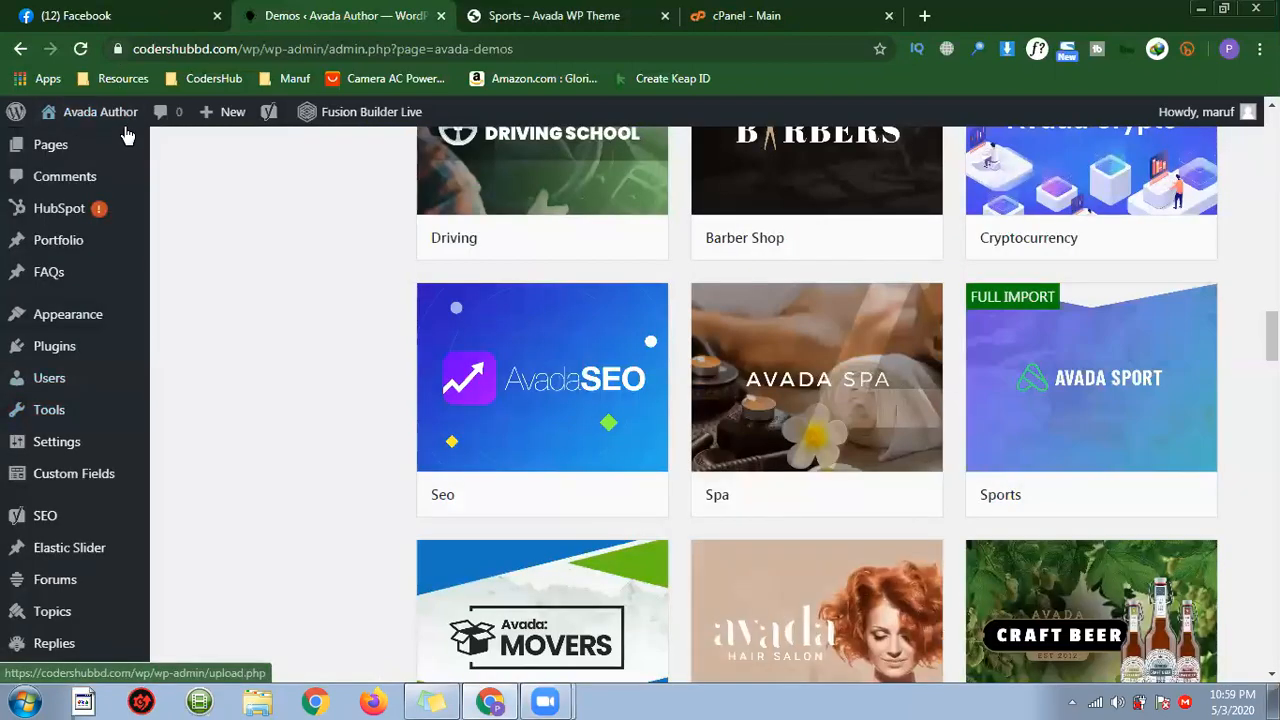
{"action": "left_click", "coordinate": [121, 142]}
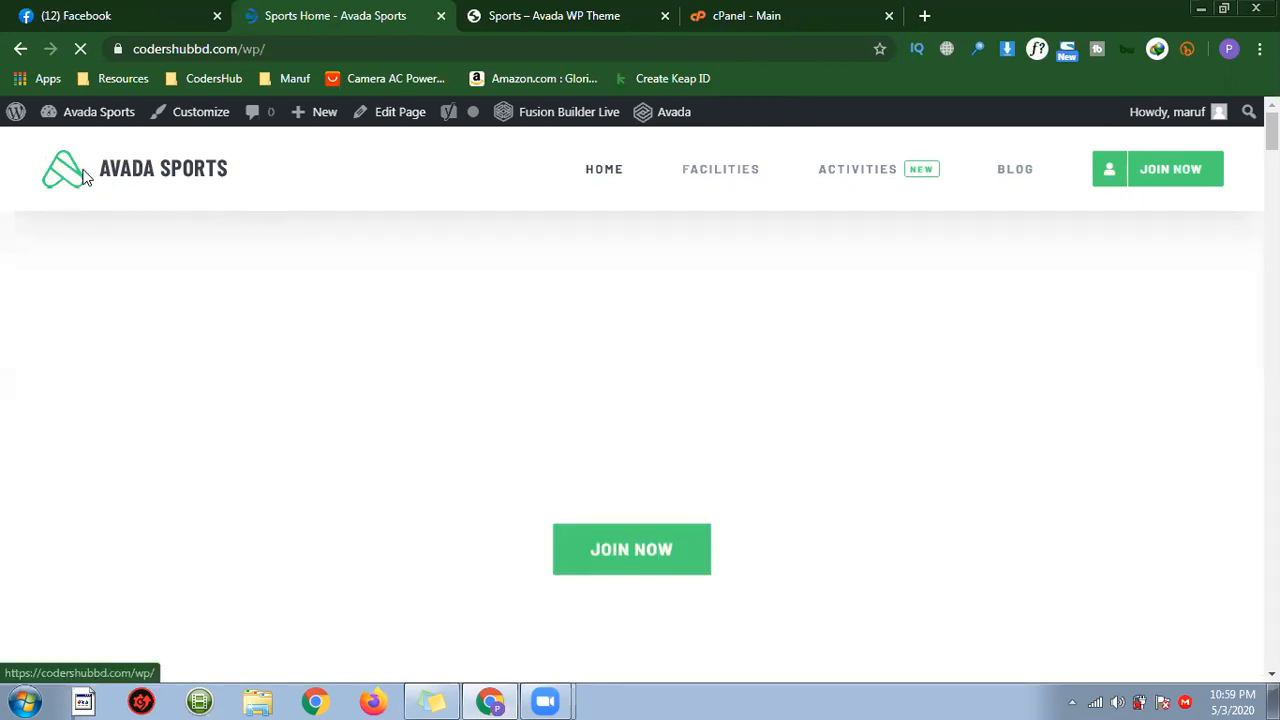
{"action": "right_click", "coordinate": [85, 174]}
{"action": "left_click", "coordinate": [412, 172]}
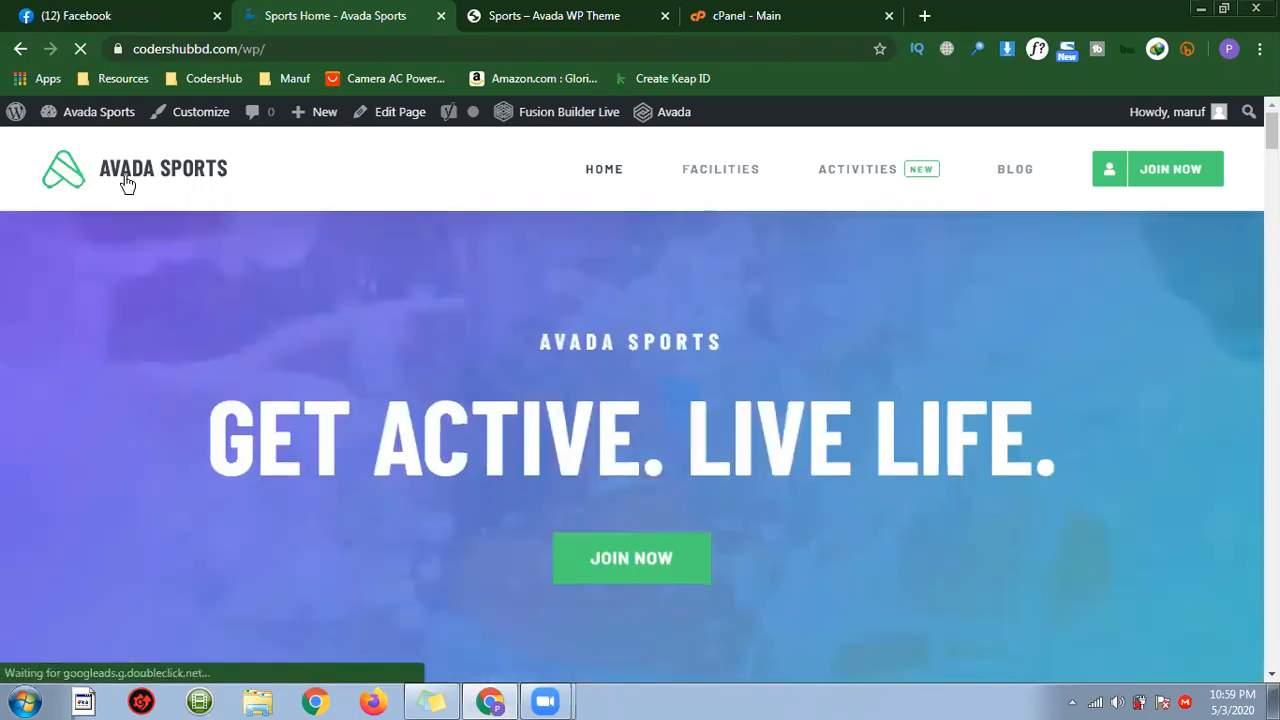
{"action": "mouse_move", "coordinate": [98, 111]}
{"action": "key", "text": "Print"}
{"action": "left_click_drag", "start_coordinate": [288, 228], "coordinate": [341, 335]}
{"action": "left_click", "coordinate": [325, 353]}
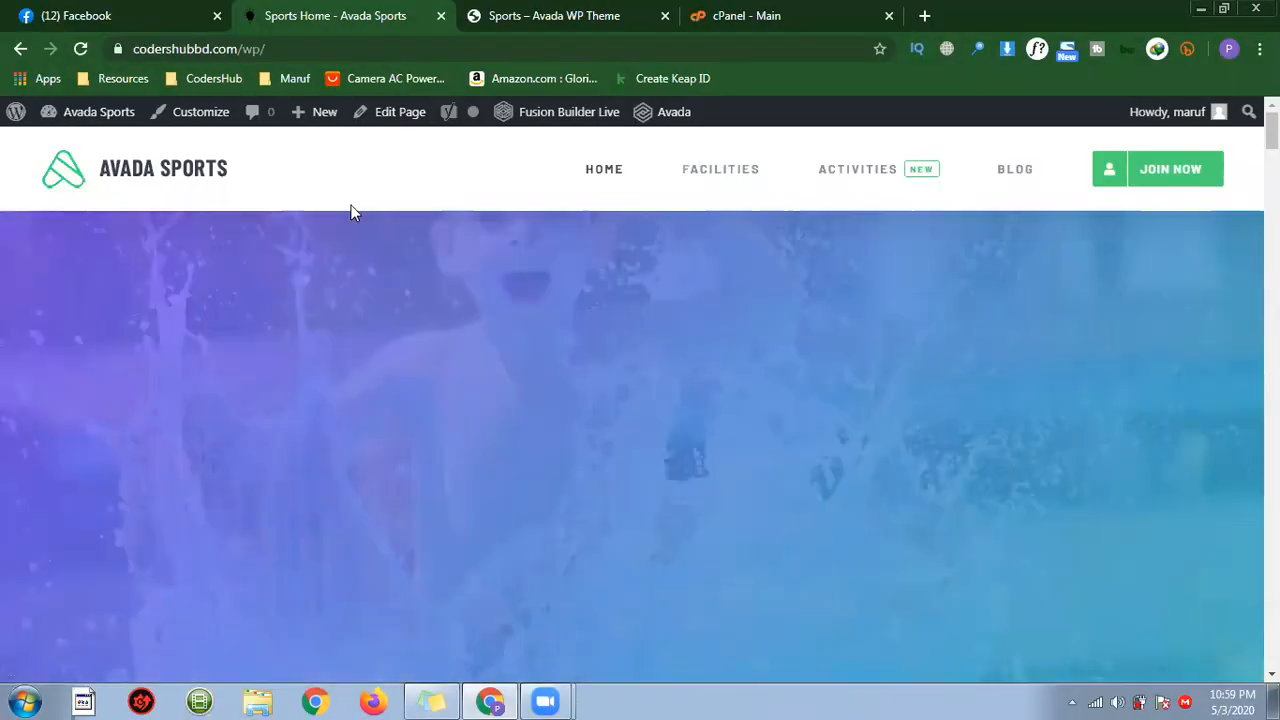
{"action": "key", "text": "Print"}
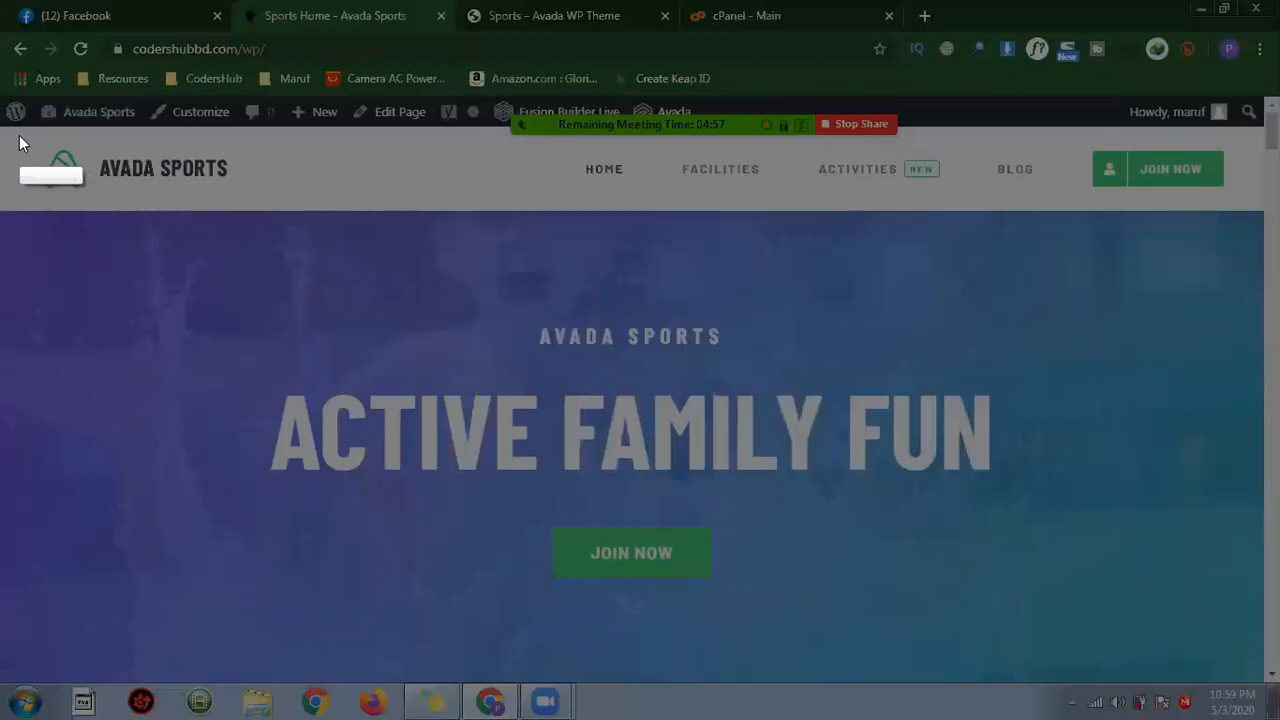
{"action": "left_click_drag", "start_coordinate": [17, 133], "coordinate": [247, 210]}
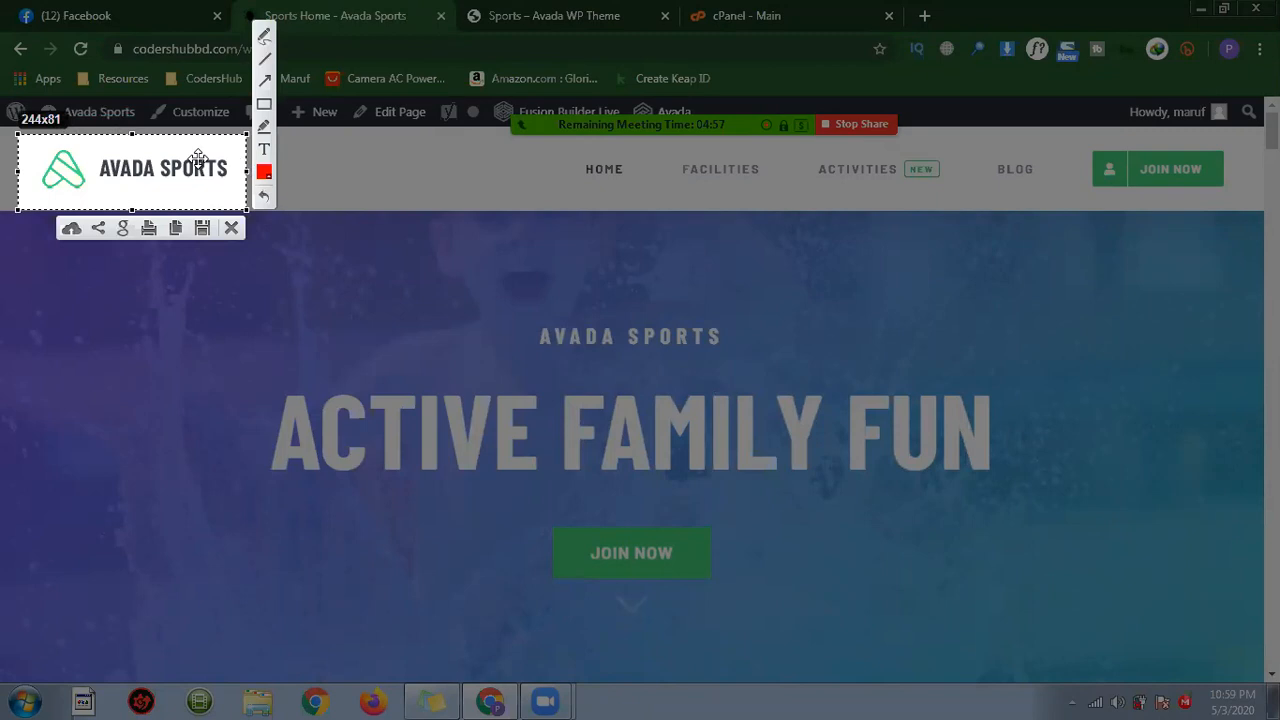
{"action": "left_click", "coordinate": [231, 229]}
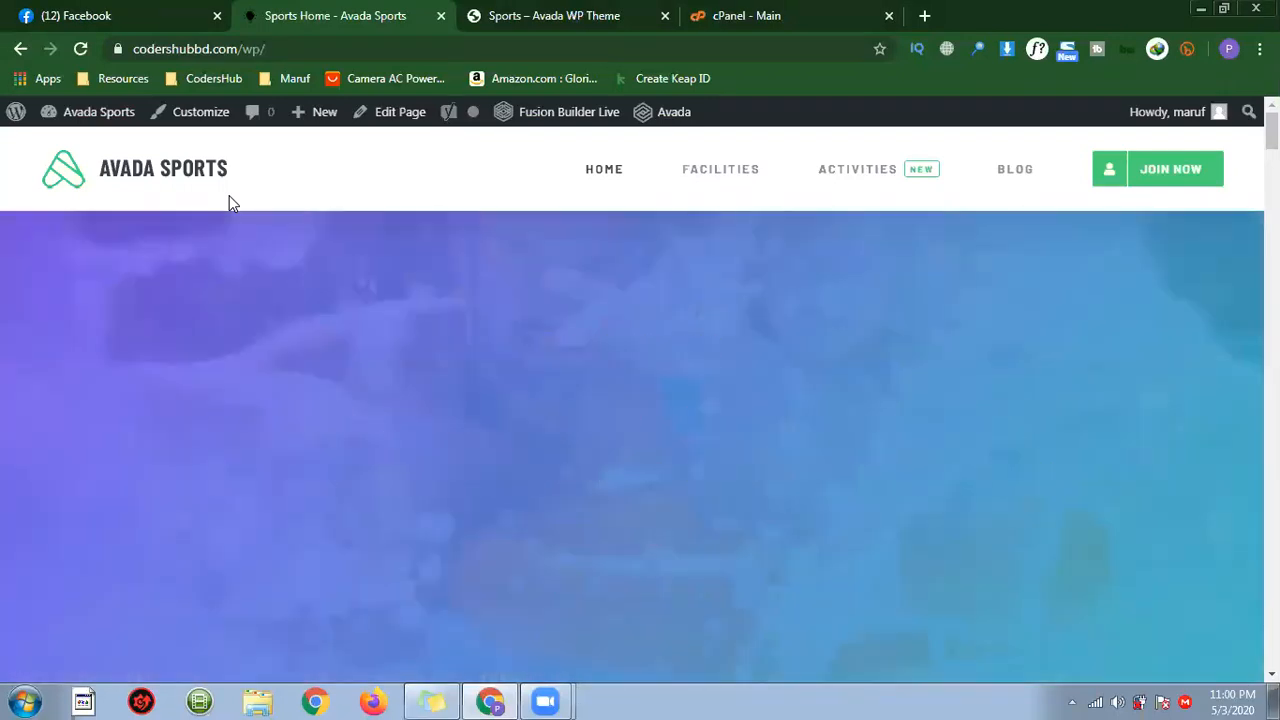
Look over the imported home page's header, hero banner and introduction section.
{"action": "scroll", "coordinate": [313, 285], "scroll_direction": "down", "scroll_amount": 3}
{"action": "scroll", "coordinate": [335, 270], "scroll_direction": "down", "scroll_amount": 4}
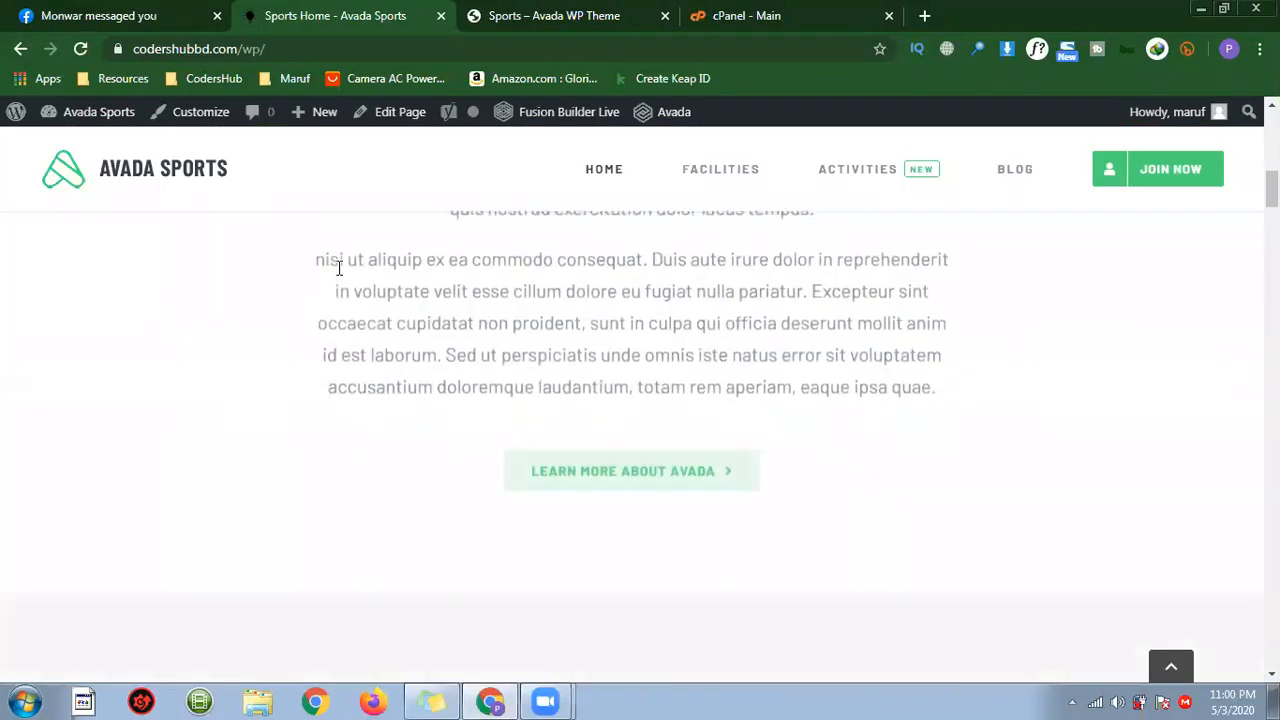
{"action": "scroll", "coordinate": [339, 268], "scroll_direction": "up", "scroll_amount": 3}
{"action": "scroll", "coordinate": [339, 268], "scroll_direction": "up", "scroll_amount": 2}
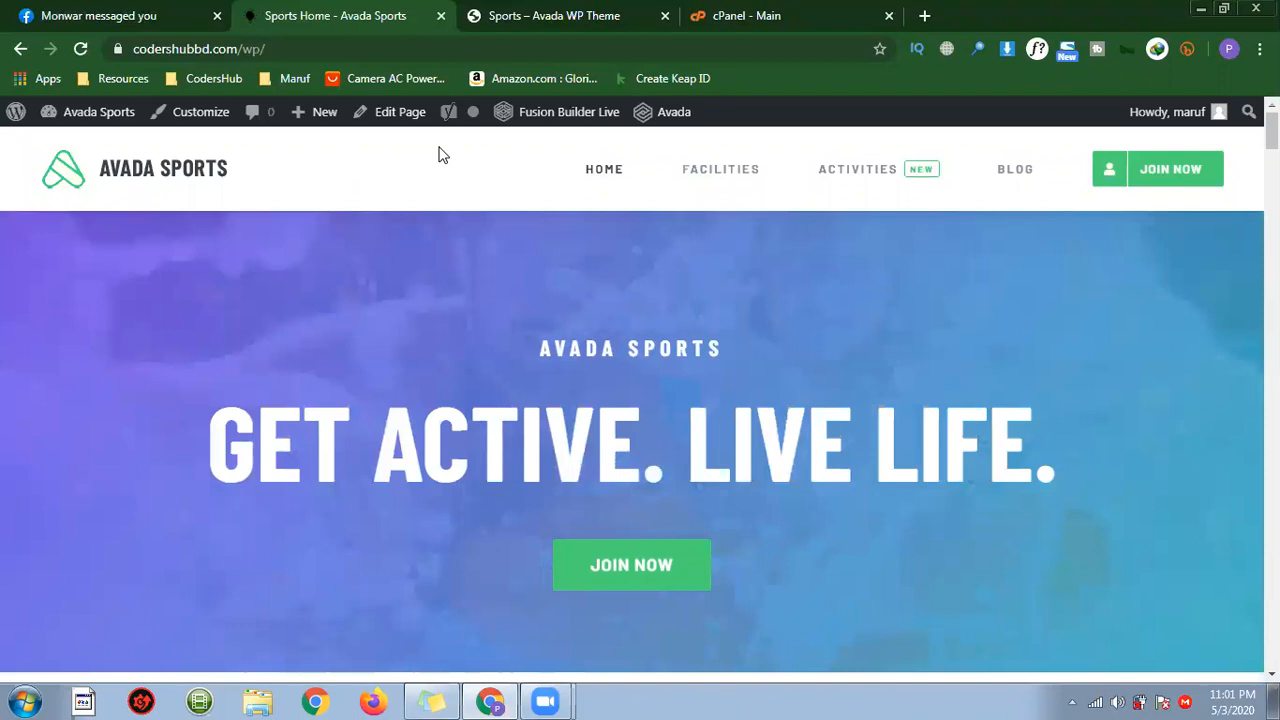
{"action": "scroll", "coordinate": [440, 240], "scroll_direction": "down", "scroll_amount": 5}
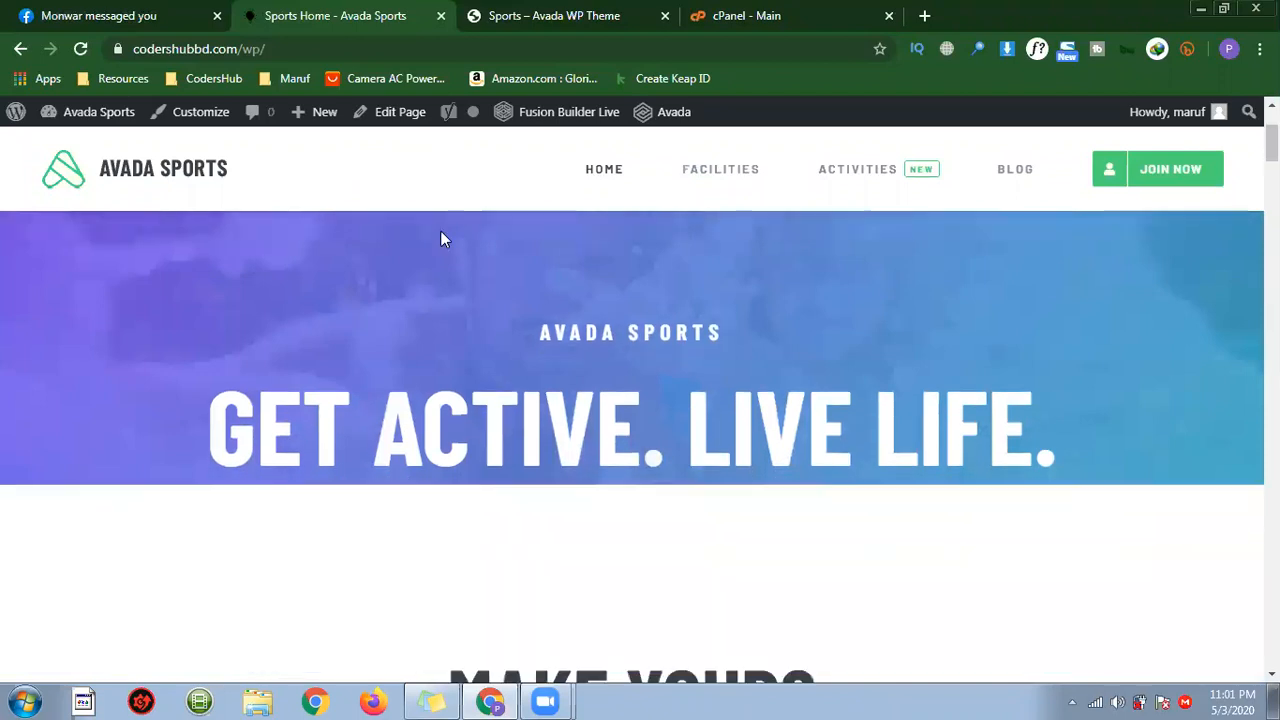
{"action": "scroll", "coordinate": [437, 311], "scroll_direction": "down", "scroll_amount": 3}
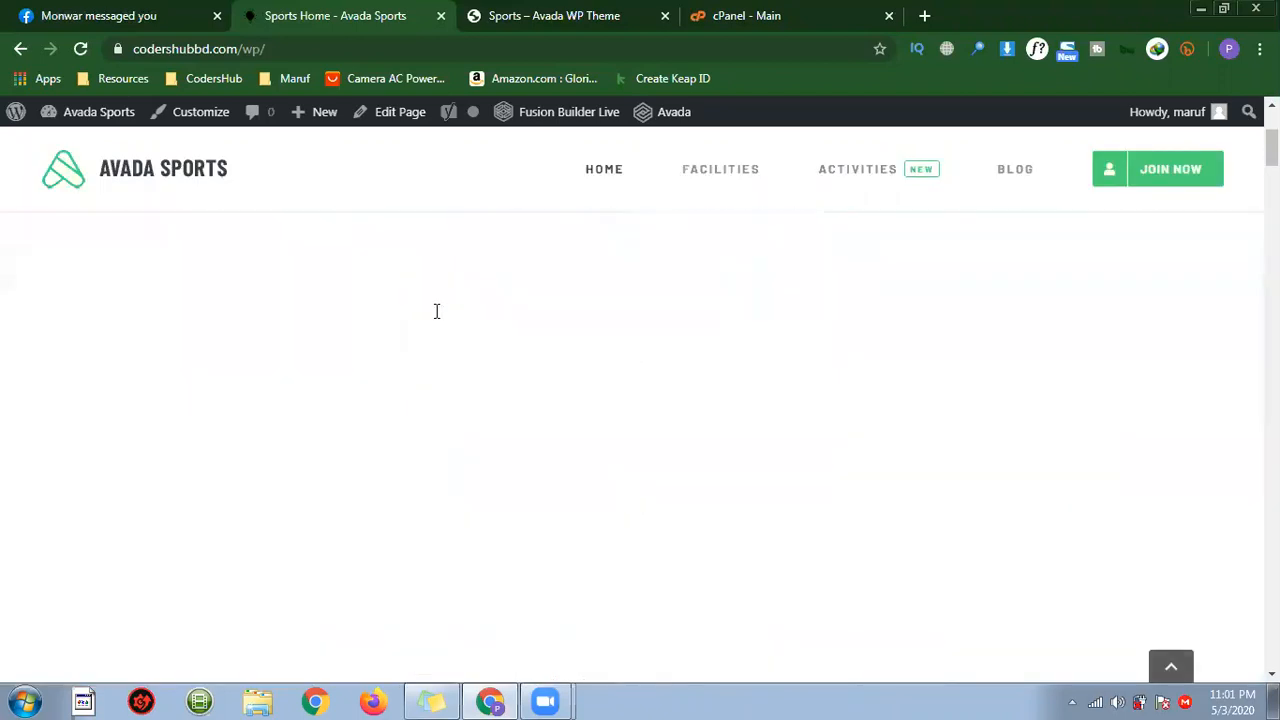
{"action": "scroll", "coordinate": [436, 311], "scroll_direction": "up", "scroll_amount": 8}
{"action": "scroll", "coordinate": [438, 309], "scroll_direction": "down", "scroll_amount": 2}
{"action": "scroll", "coordinate": [438, 308], "scroll_direction": "up", "scroll_amount": 3}
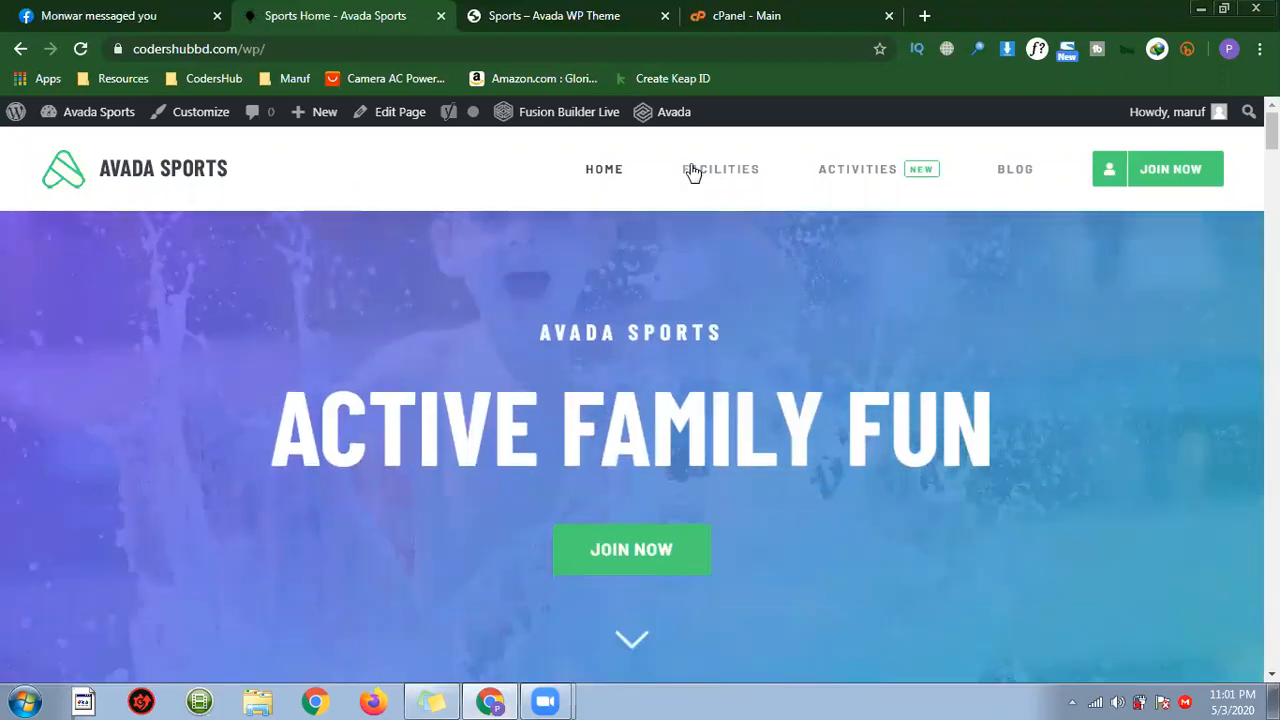
Look through the imported home page from the introduction past the activity classes and pricing plans down to the footer.
{"action": "scroll", "coordinate": [373, 265], "scroll_direction": "down", "scroll_amount": 12}
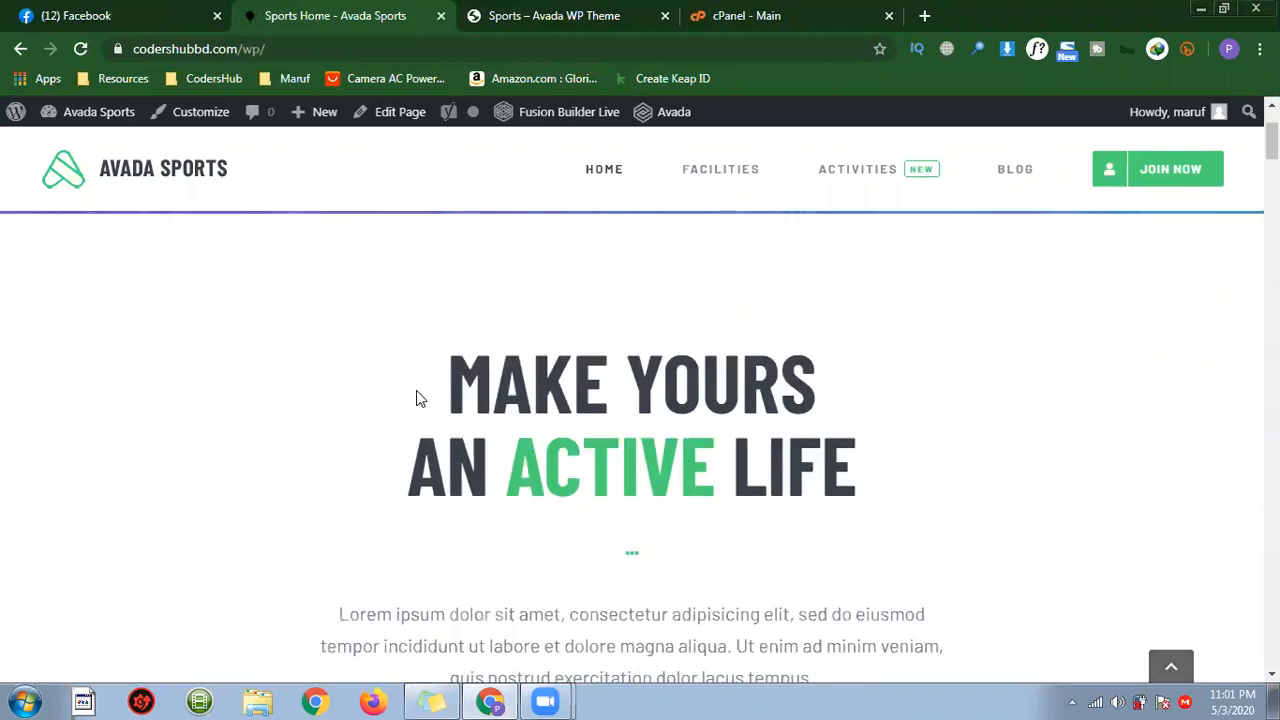
{"action": "scroll", "coordinate": [427, 395], "scroll_direction": "up", "scroll_amount": 10}
{"action": "scroll", "coordinate": [337, 303], "scroll_direction": "down", "scroll_amount": 7}
{"action": "scroll", "coordinate": [368, 362], "scroll_direction": "down", "scroll_amount": 10}
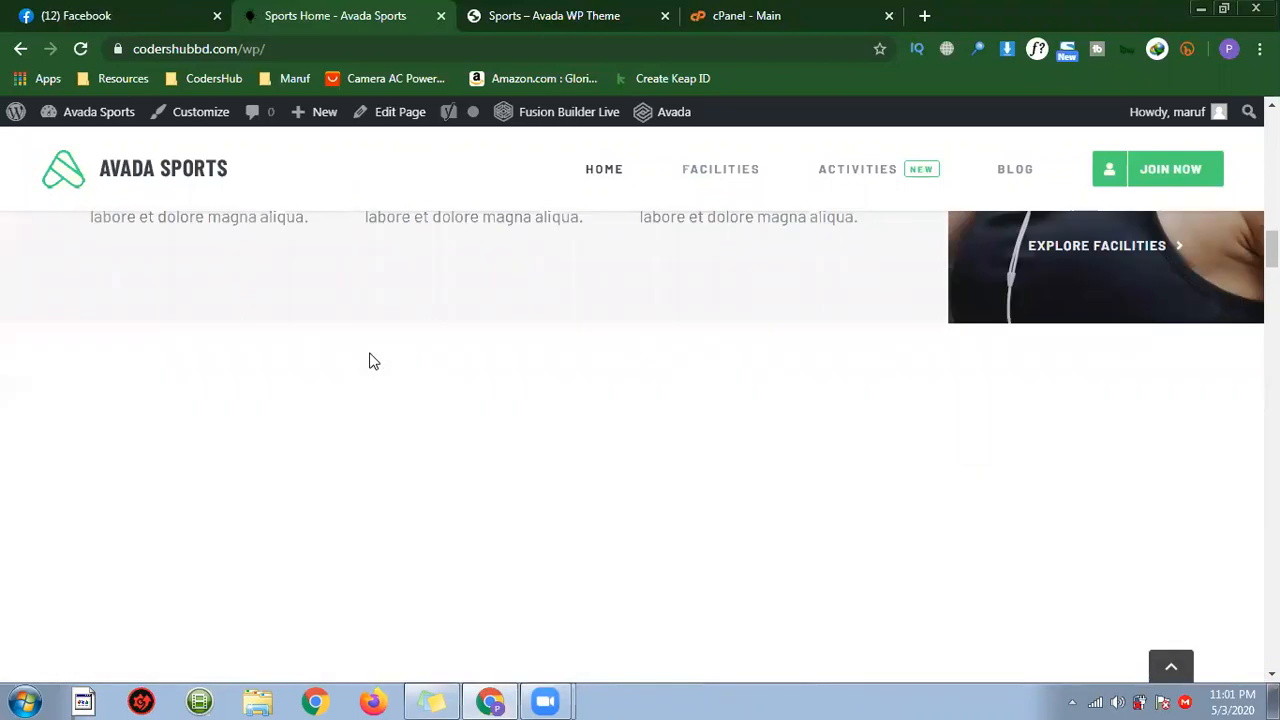
{"action": "scroll", "coordinate": [731, 443], "scroll_direction": "down", "scroll_amount": 8}
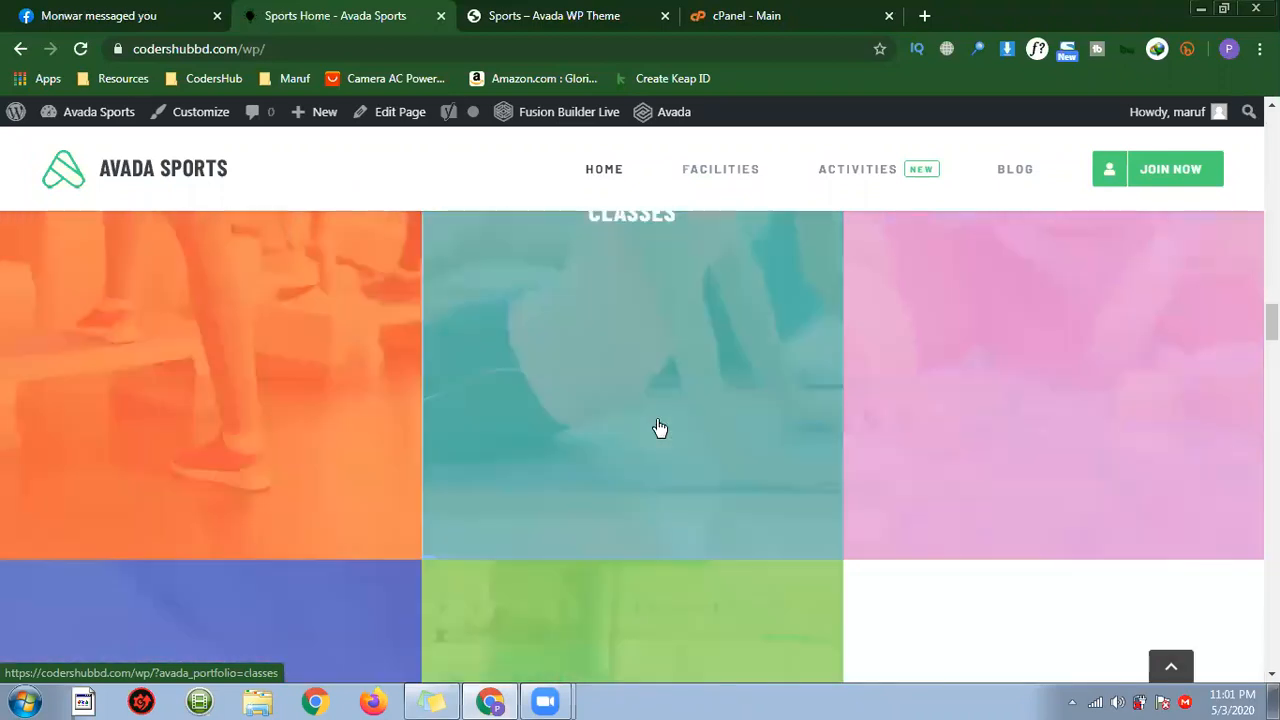
{"action": "scroll", "coordinate": [669, 398], "scroll_direction": "down", "scroll_amount": 15}
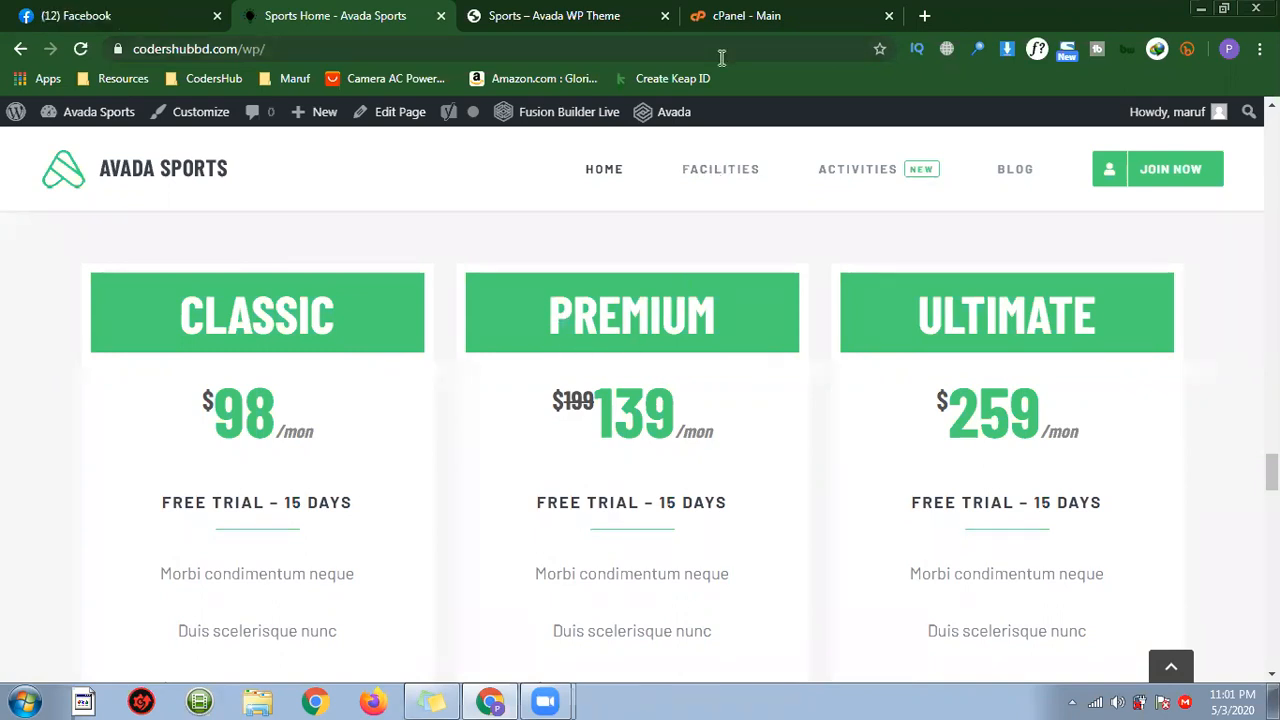
{"action": "scroll", "coordinate": [457, 343], "scroll_direction": "down", "scroll_amount": 15}
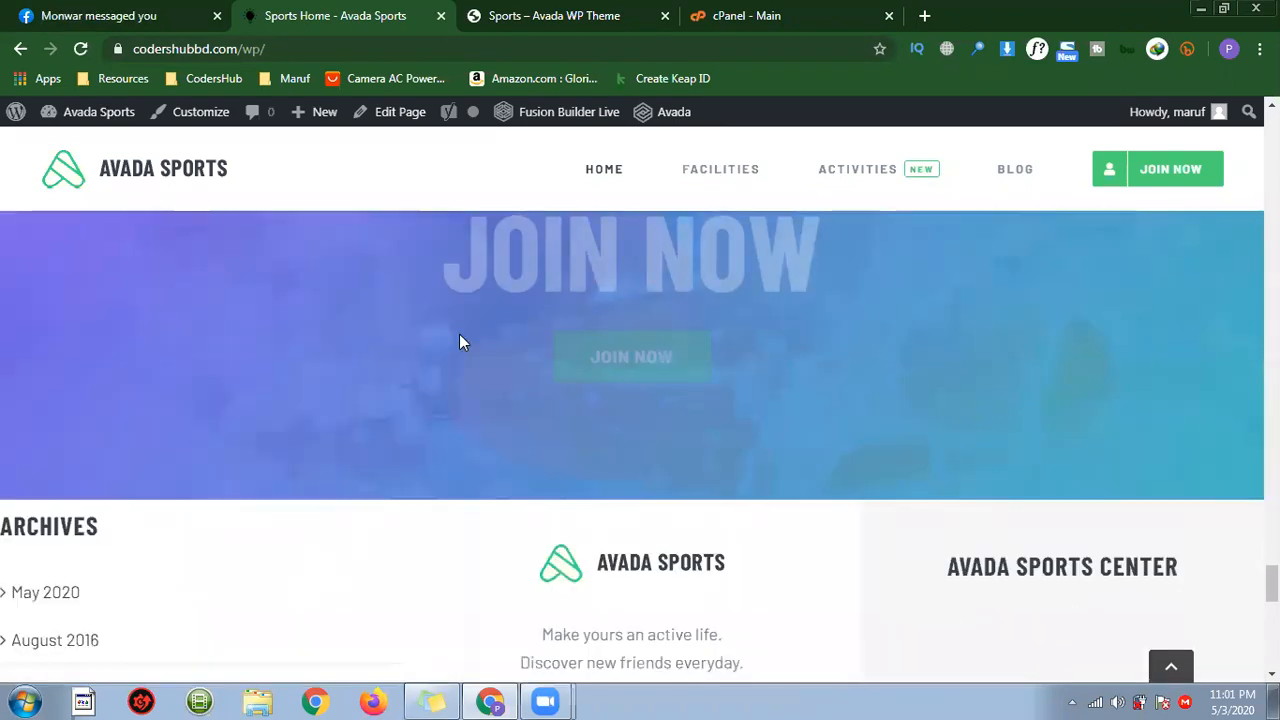
{"action": "scroll", "coordinate": [460, 343], "scroll_direction": "down", "scroll_amount": 5}
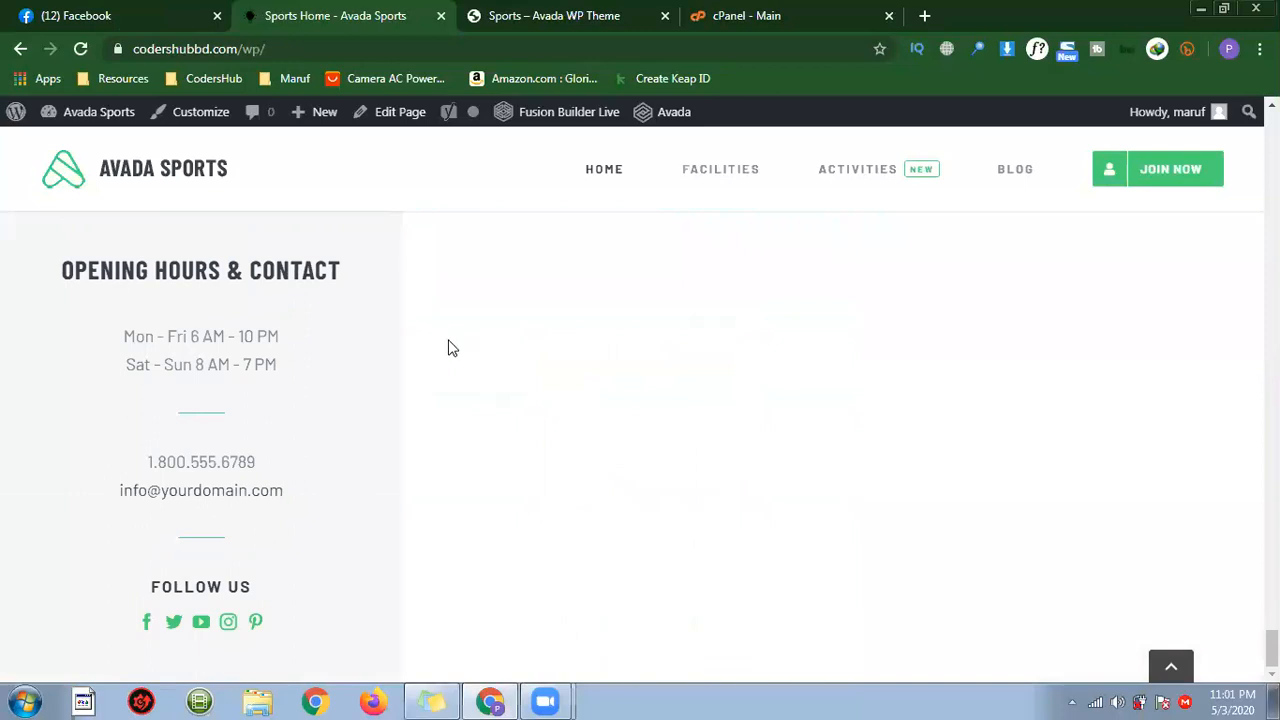
Examine the footer's archives, categories, map and contact blocks, then return to the top of the home page.
{"action": "scroll", "coordinate": [450, 400], "scroll_direction": "up", "scroll_amount": 5}
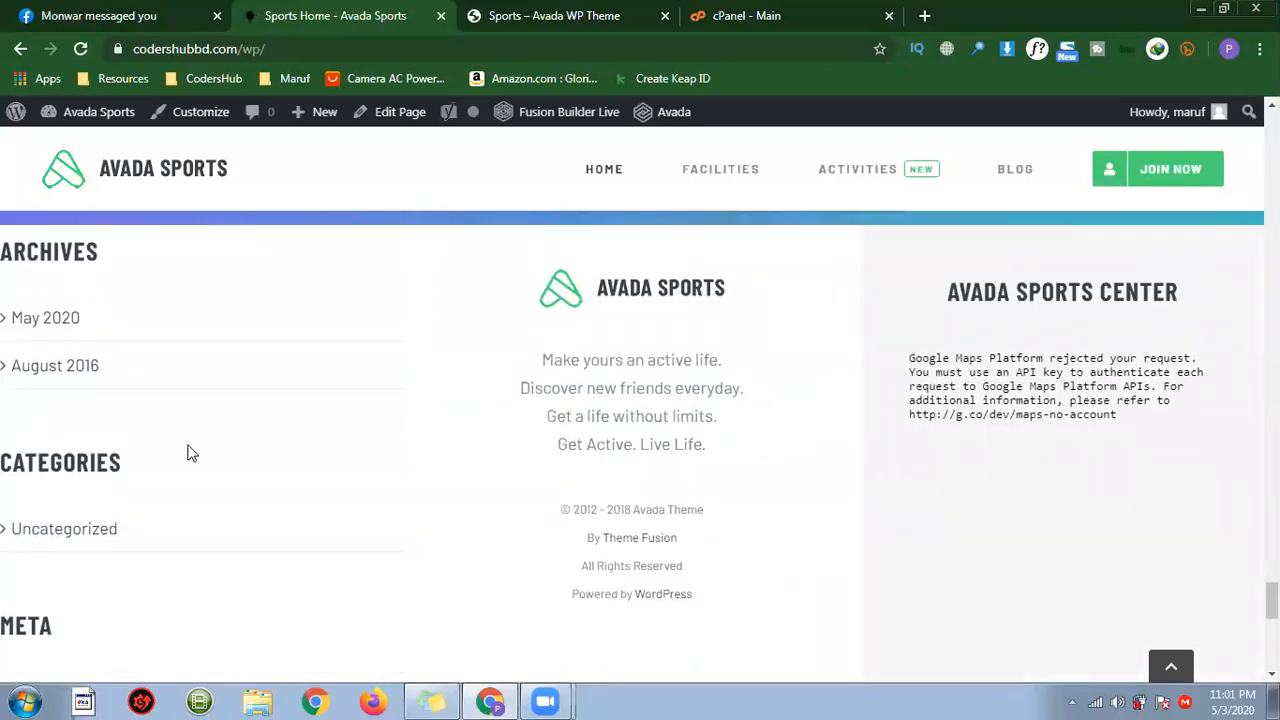
{"action": "scroll", "coordinate": [150, 440], "scroll_direction": "up", "scroll_amount": 5}
{"action": "scroll", "coordinate": [58, 505], "scroll_direction": "down", "scroll_amount": 2}
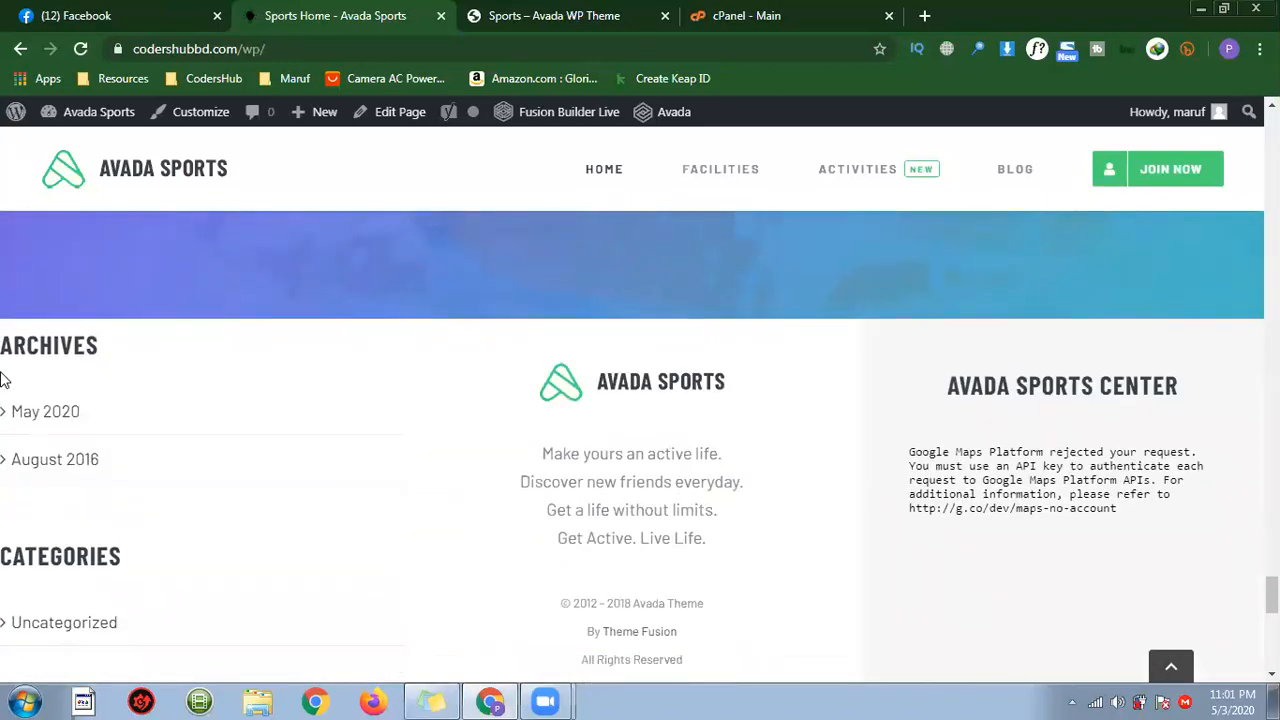
{"action": "scroll", "coordinate": [62, 497], "scroll_direction": "down", "scroll_amount": 2}
{"action": "scroll", "coordinate": [63, 420], "scroll_direction": "up", "scroll_amount": 1}
{"action": "scroll", "coordinate": [115, 443], "scroll_direction": "down", "scroll_amount": 4}
{"action": "scroll", "coordinate": [100, 440], "scroll_direction": "down", "scroll_amount": 4}
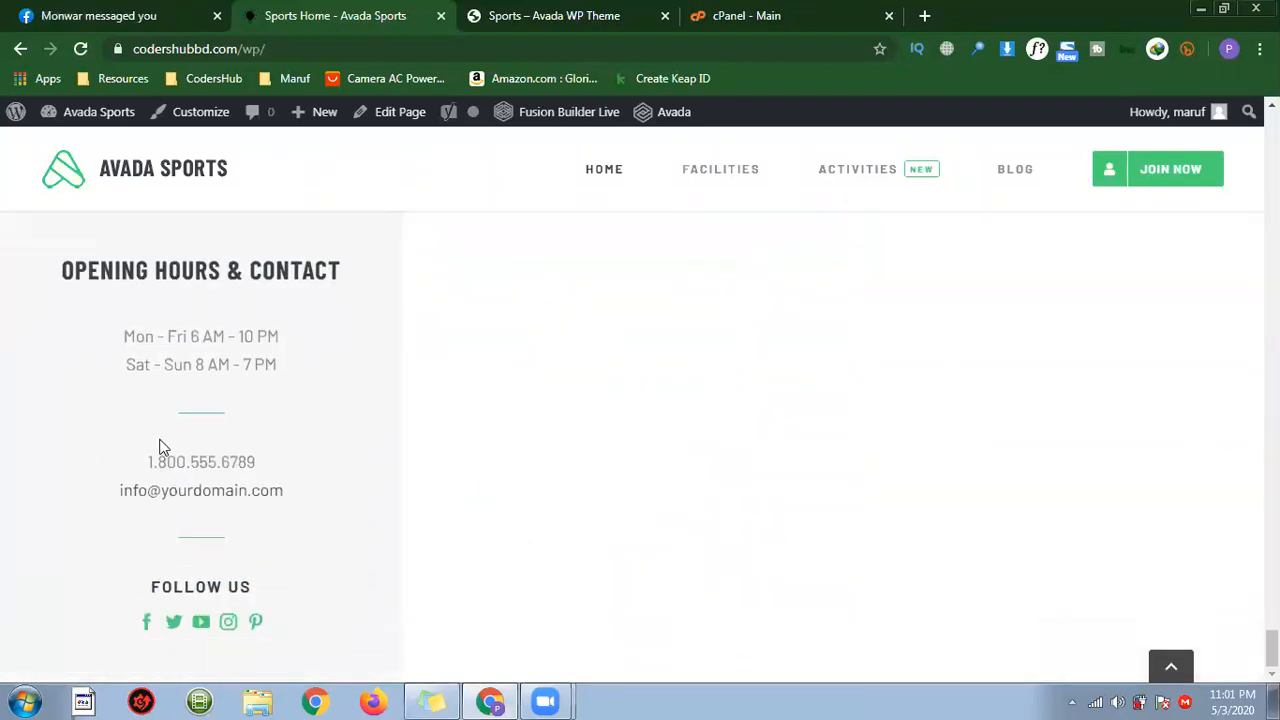
{"action": "scroll", "coordinate": [444, 546], "scroll_direction": "up", "scroll_amount": 1}
{"action": "scroll", "coordinate": [444, 546], "scroll_direction": "up", "scroll_amount": 15}
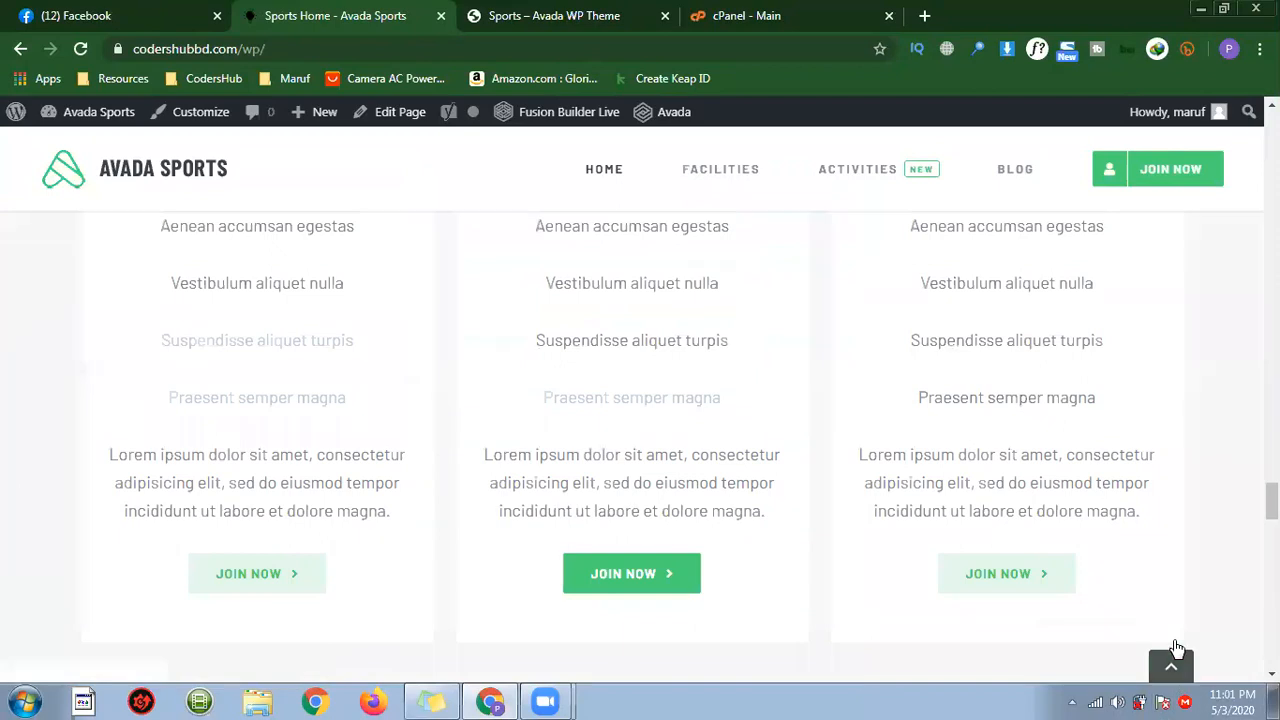
{"action": "left_click", "coordinate": [1167, 665]}
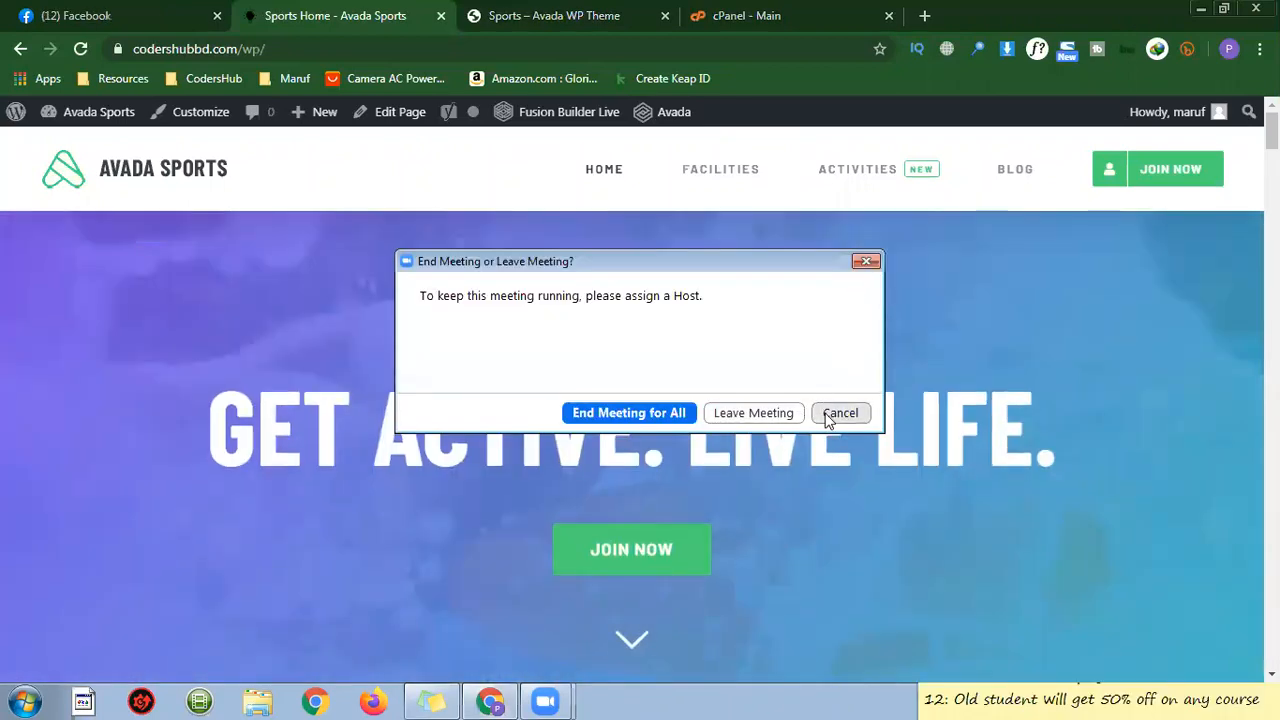
Cancel ending the meeting and bring up the site's dashboard shortcuts.
{"action": "left_click", "coordinate": [840, 413]}
{"action": "mouse_move", "coordinate": [94, 122]}
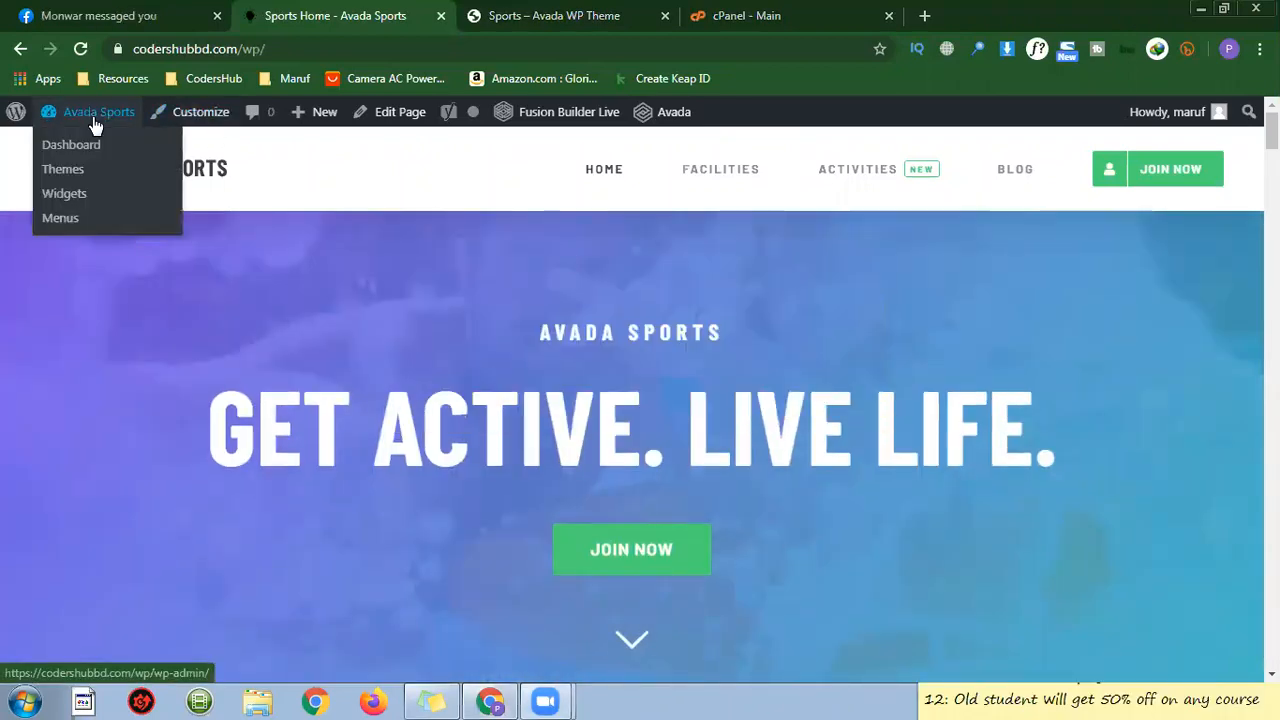